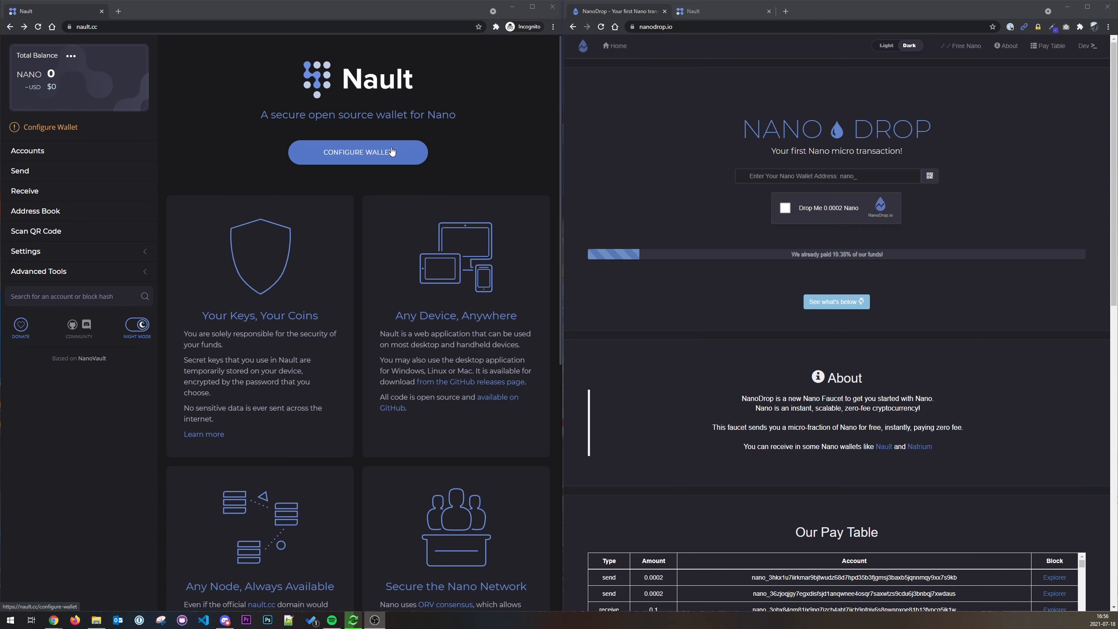
# Look through the wallet configuration options and start a new wallet with a generated seed and mnemonic.
pyautogui.click(361, 154)
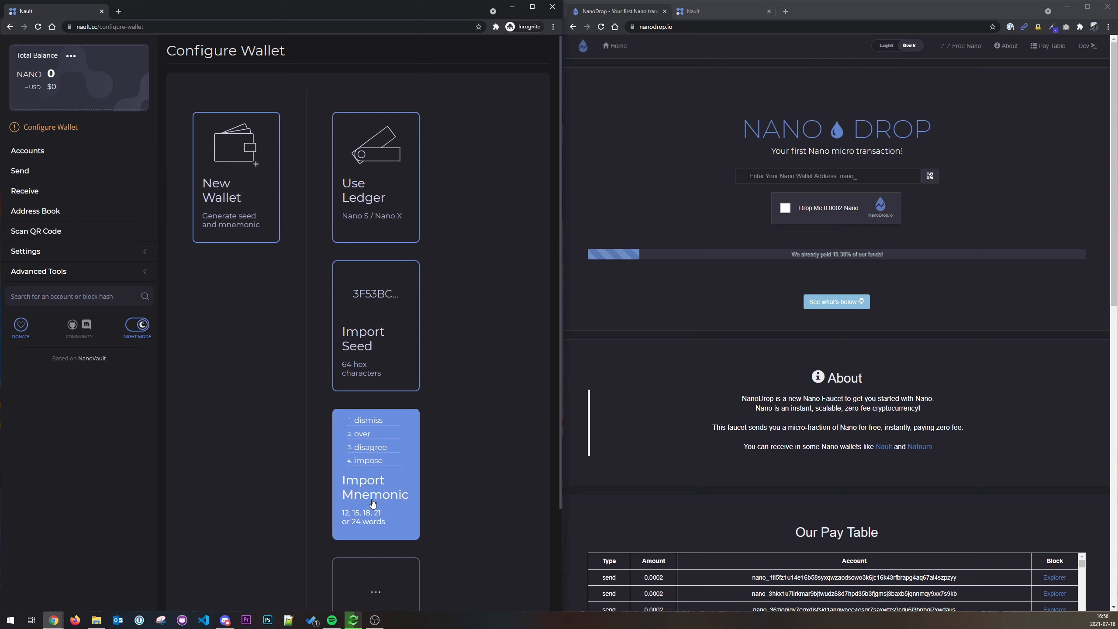
pyautogui.scroll(-3, 494, 511)
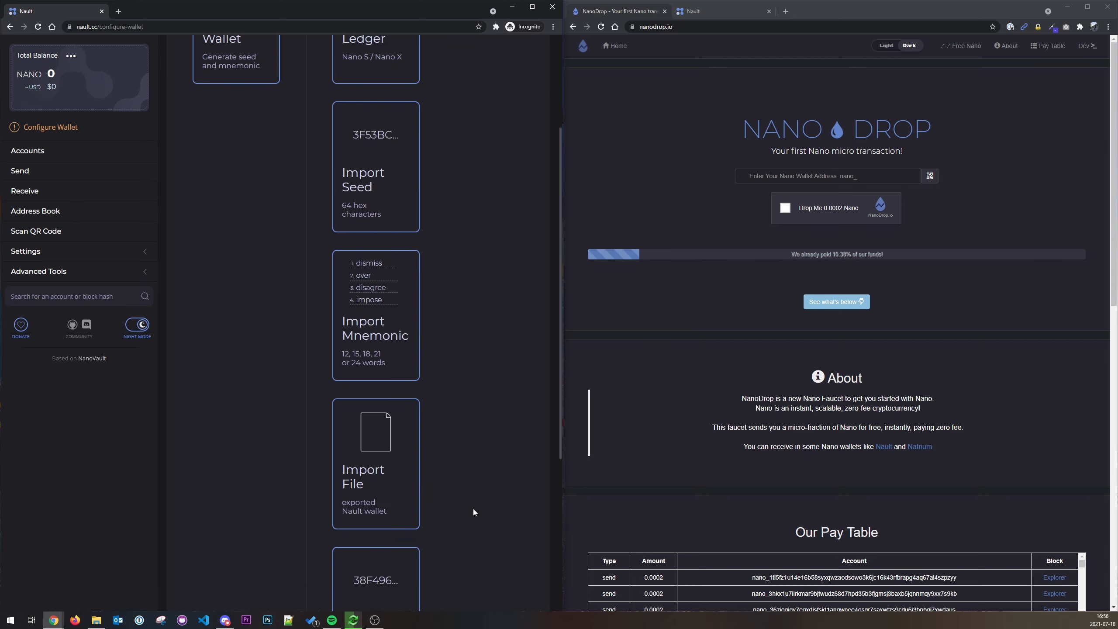
pyautogui.scroll(-2, 473, 509)
pyautogui.scroll(-4, 460, 493)
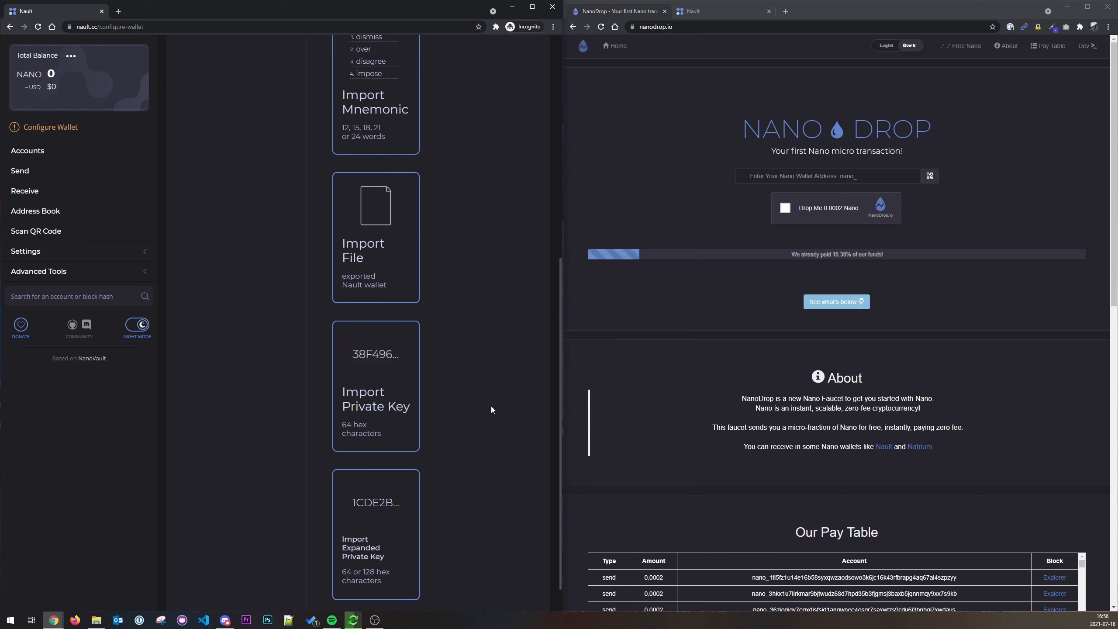
pyautogui.scroll(9, 478, 408)
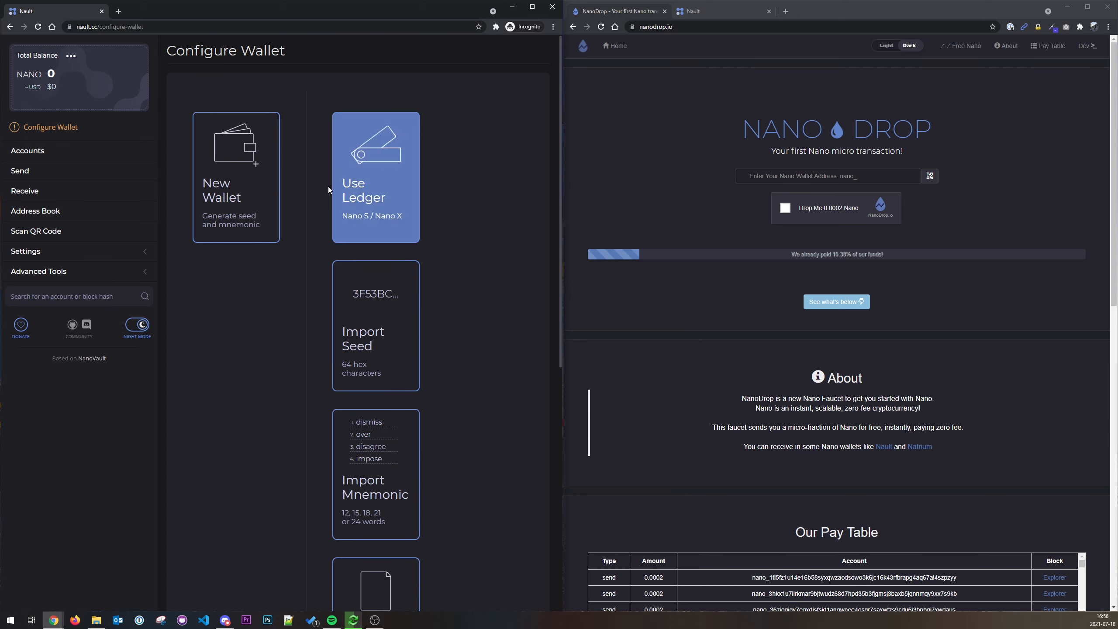
pyautogui.click(238, 196)
pyautogui.click(240, 188)
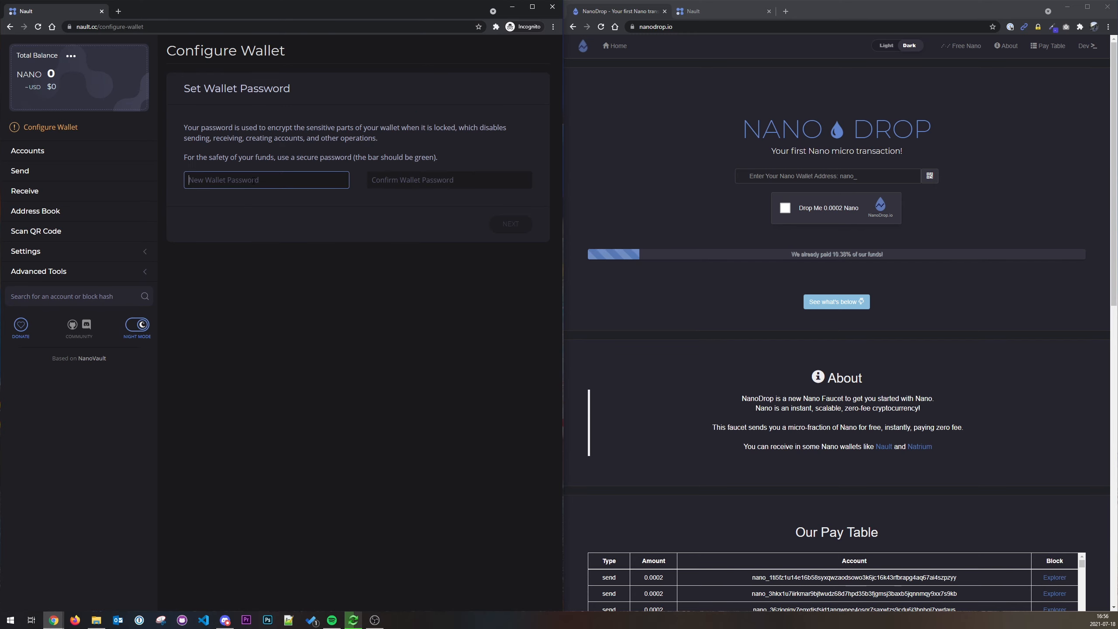
# Enter and confirm the new wallet password, and continue to the wallet backup.
pyautogui.write('••••••')
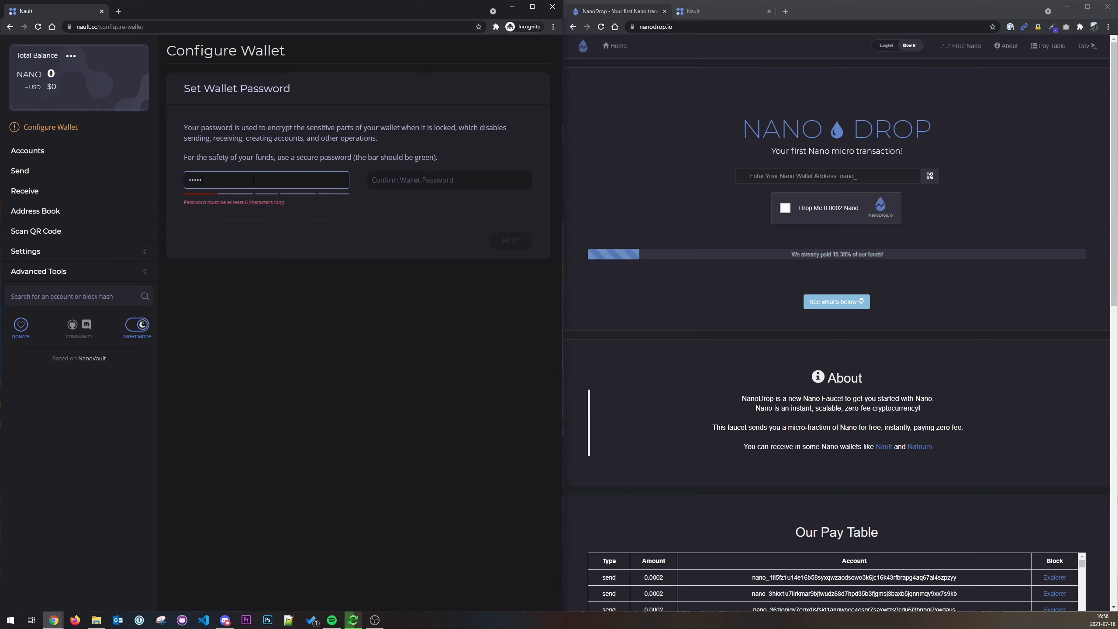
pyautogui.click(404, 179)
pyautogui.write('••••••')
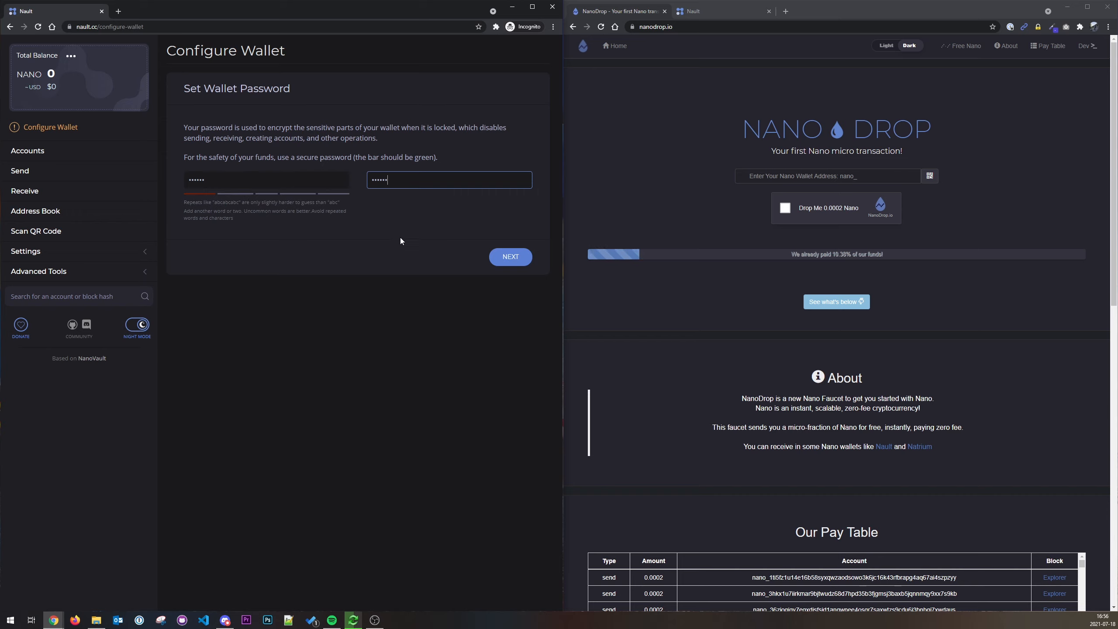
pyautogui.click(511, 258)
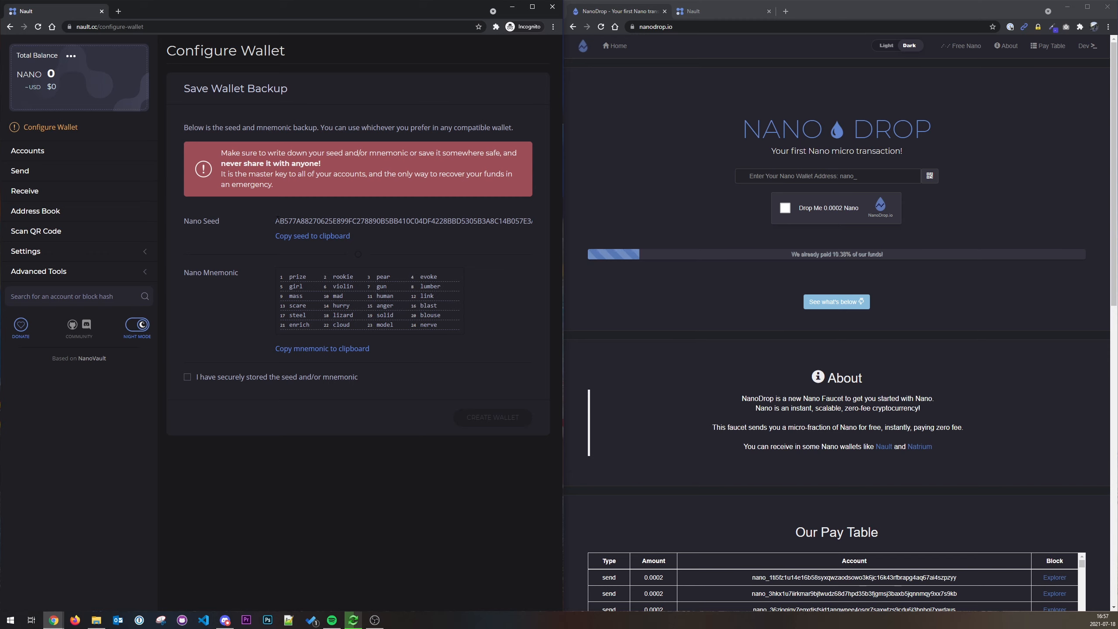
# Widen the wallet window to show the full seed, and inspect the generated seed and mnemonic words.
pyautogui.moveTo(276, 221); pyautogui.dragTo(608, 229)
pyautogui.doubleClick(537, 221)
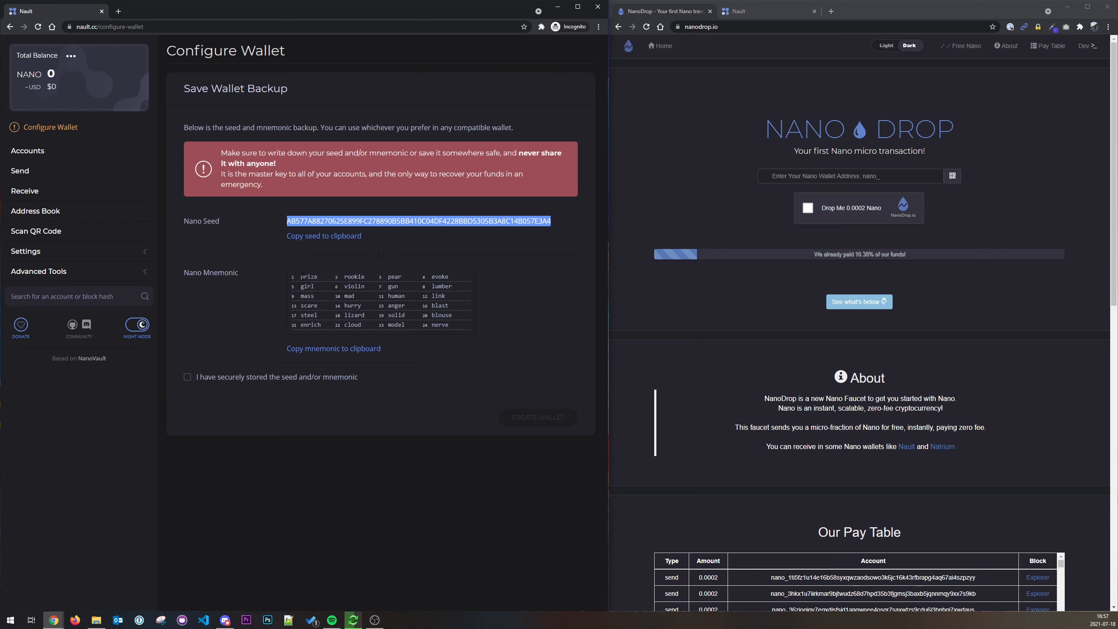
pyautogui.moveTo(297, 274); pyautogui.dragTo(449, 328)
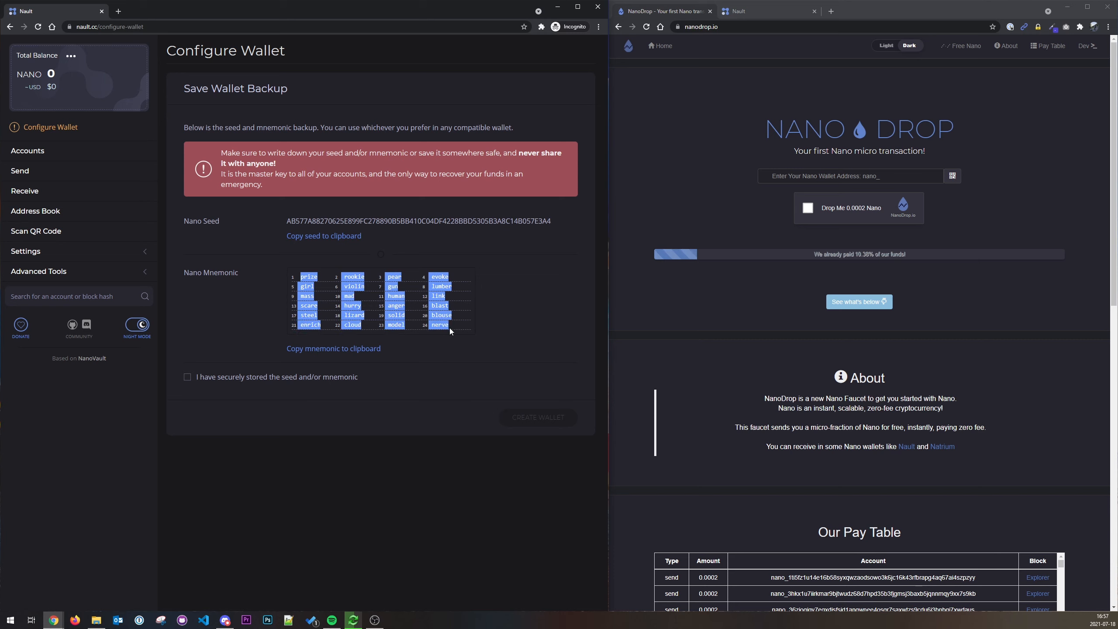
pyautogui.click(382, 276)
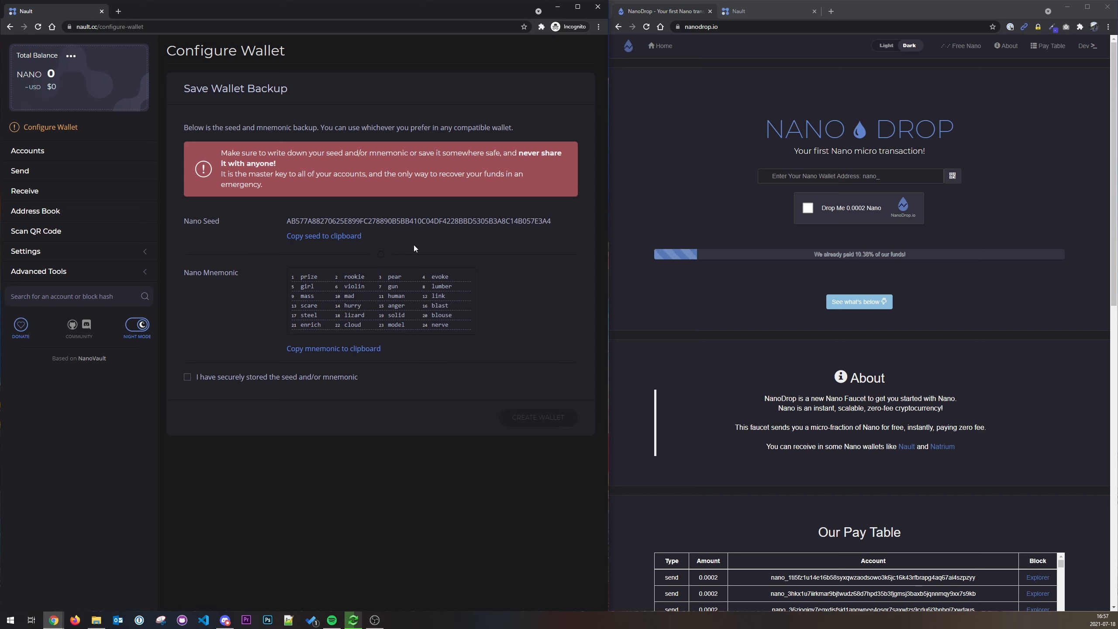
# Copy the wallet seed and paste it into the KeyTools memo, opened at tools.nanos.cc in a new browser tab.
pyautogui.click(324, 235)
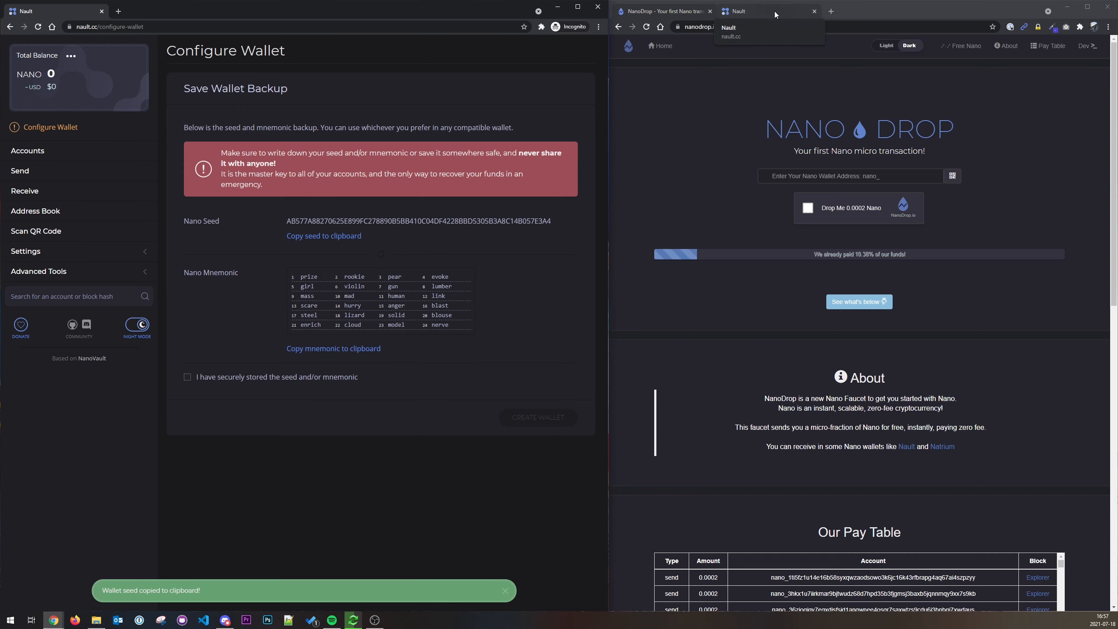
pyautogui.click(830, 10)
pyautogui.write('tools.nanos.cc')
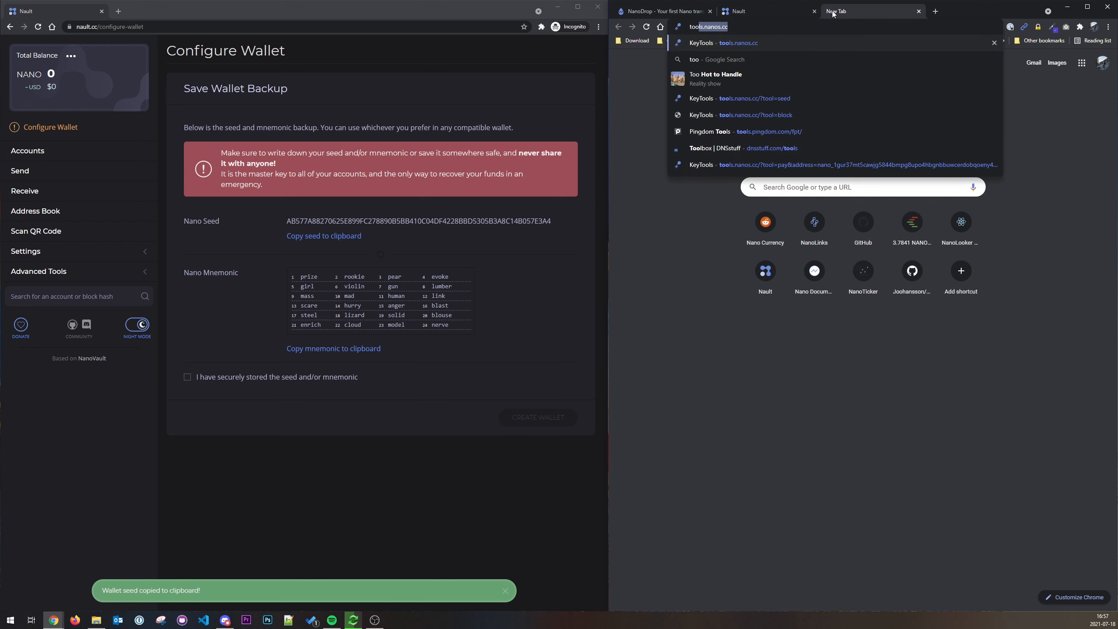
pyautogui.press('Return')
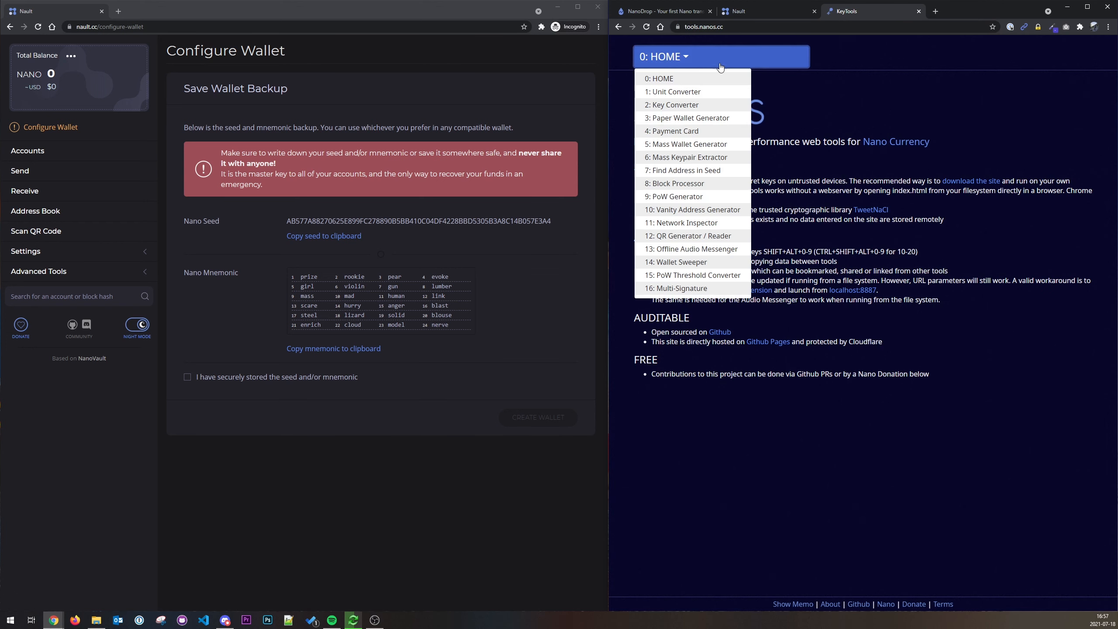
pyautogui.click(793, 604)
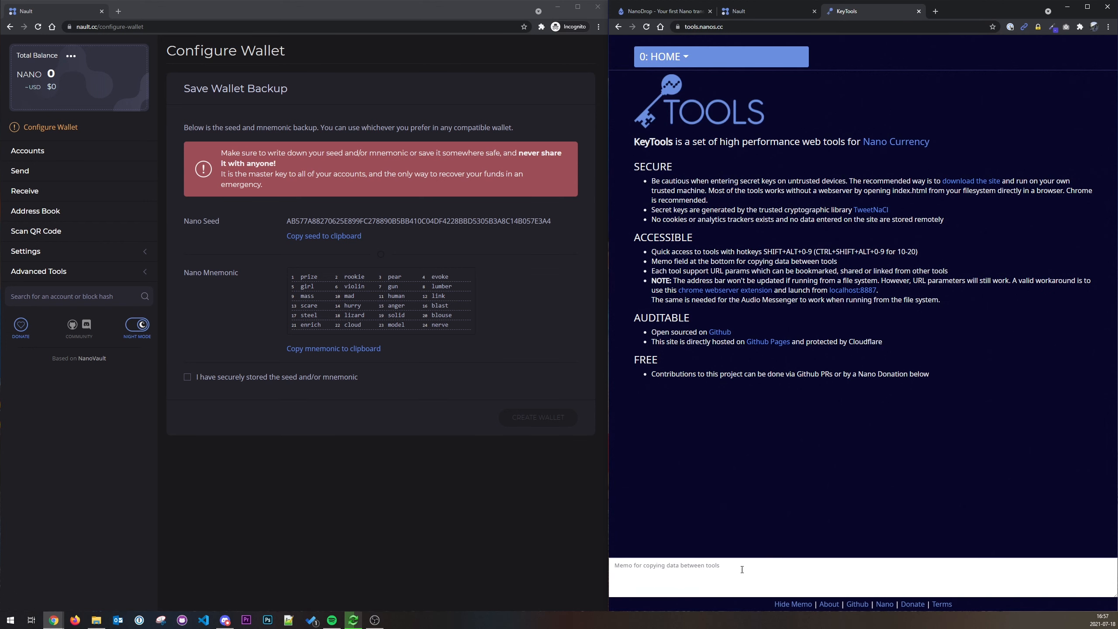
pyautogui.click(716, 571)
pyautogui.hotkey('ctrl', 'v')
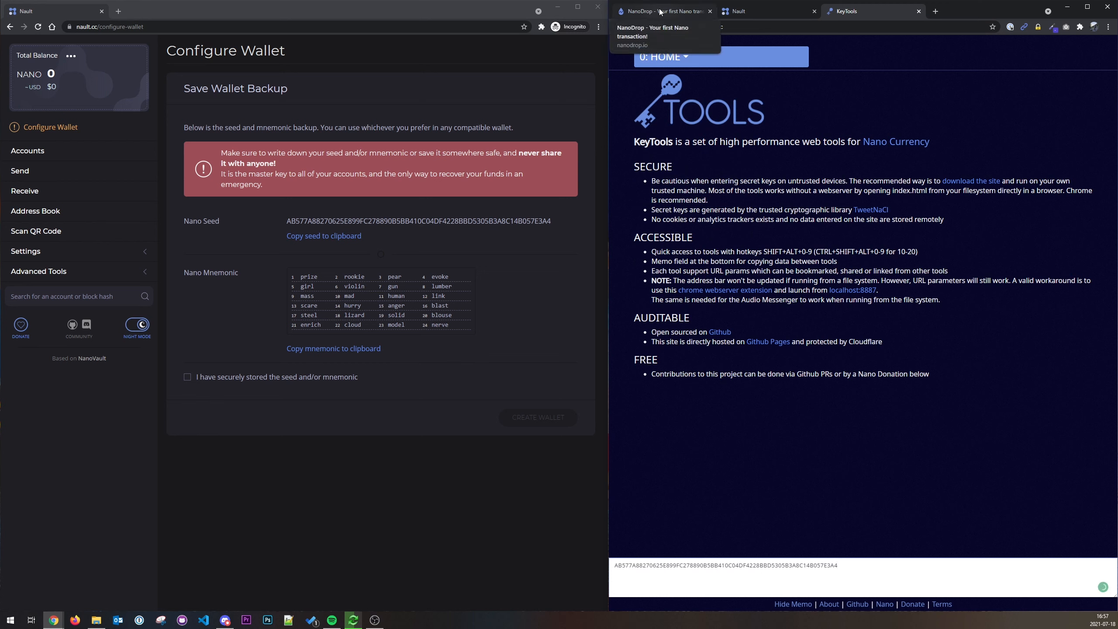
# Confirm that the seed and mnemonic are securely stored, bring the NanoDrop page back up, and create the wallet.
pyautogui.click(187, 378)
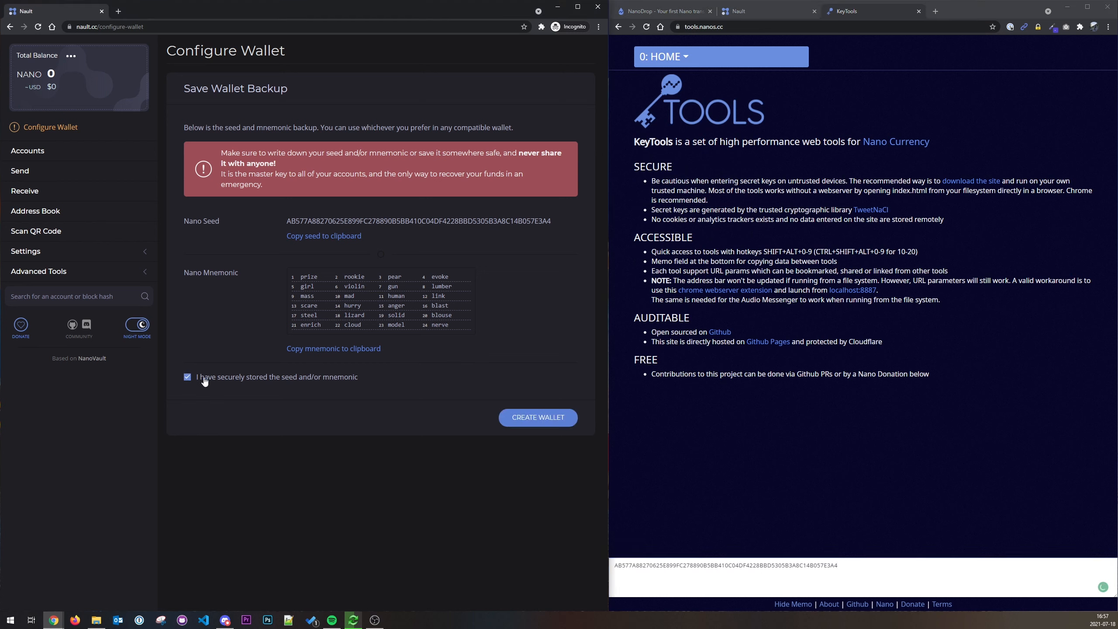
pyautogui.click(665, 10)
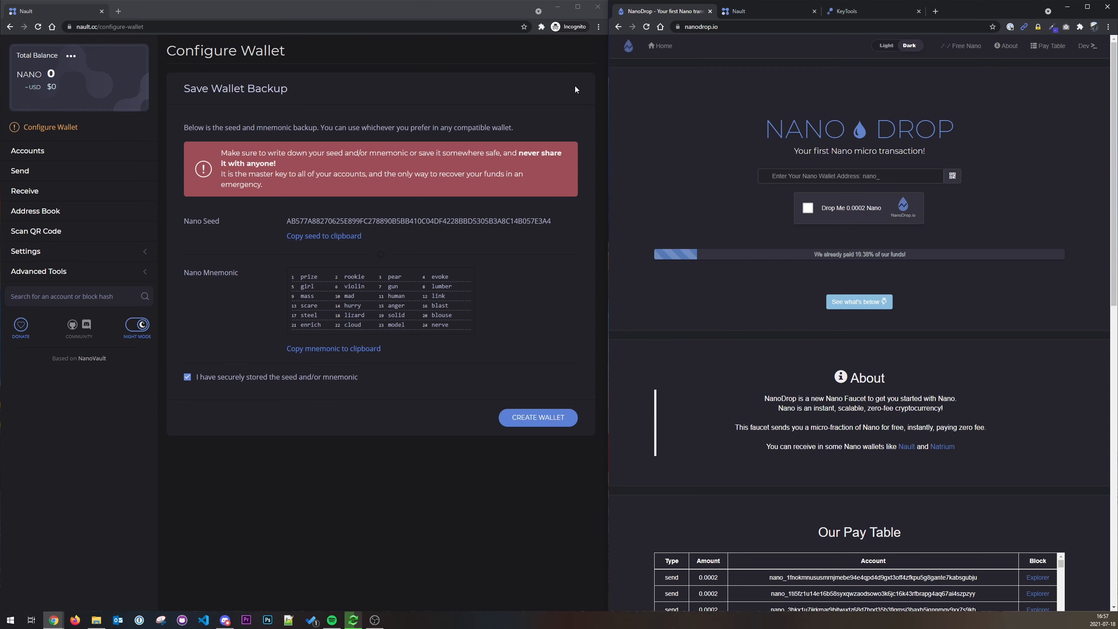
pyautogui.click(537, 417)
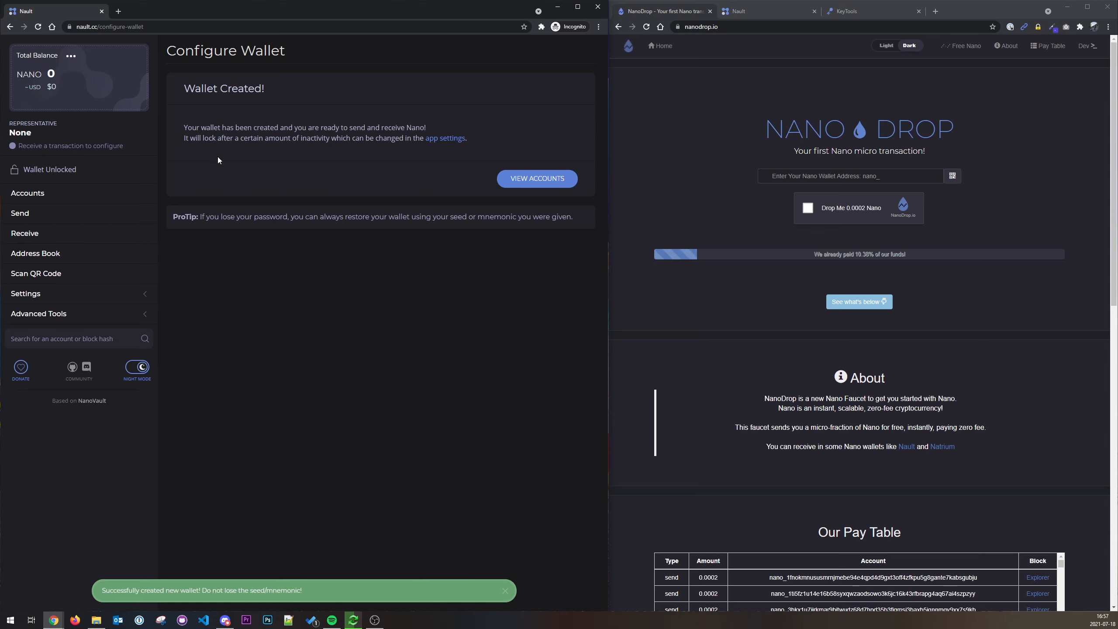
# View the new wallet's accounts and add a second account.
pyautogui.click(533, 178)
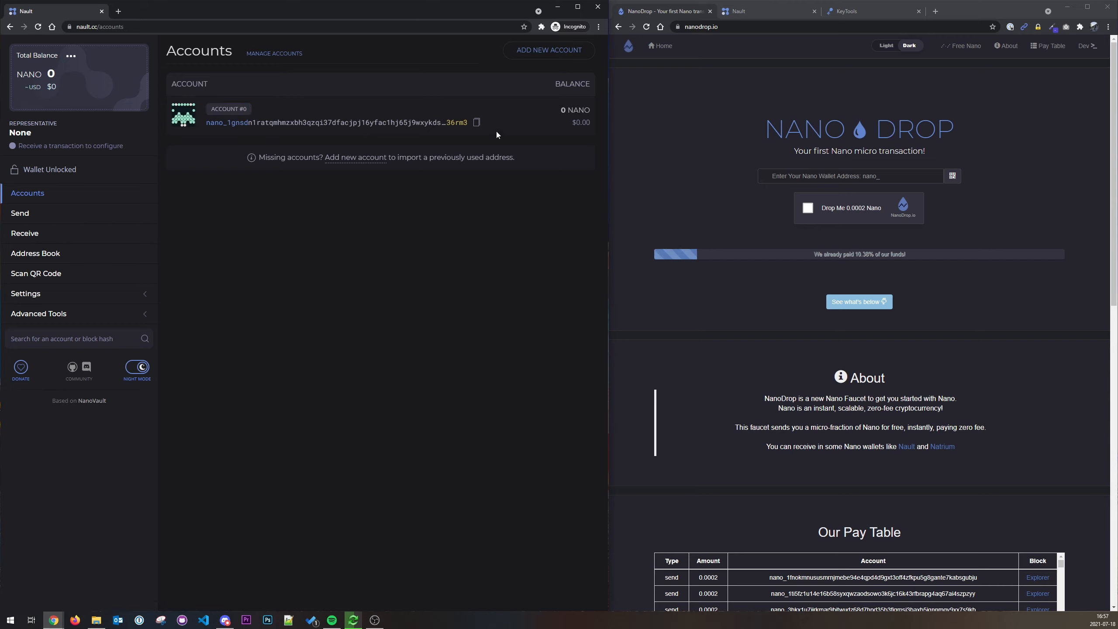
pyautogui.click(552, 52)
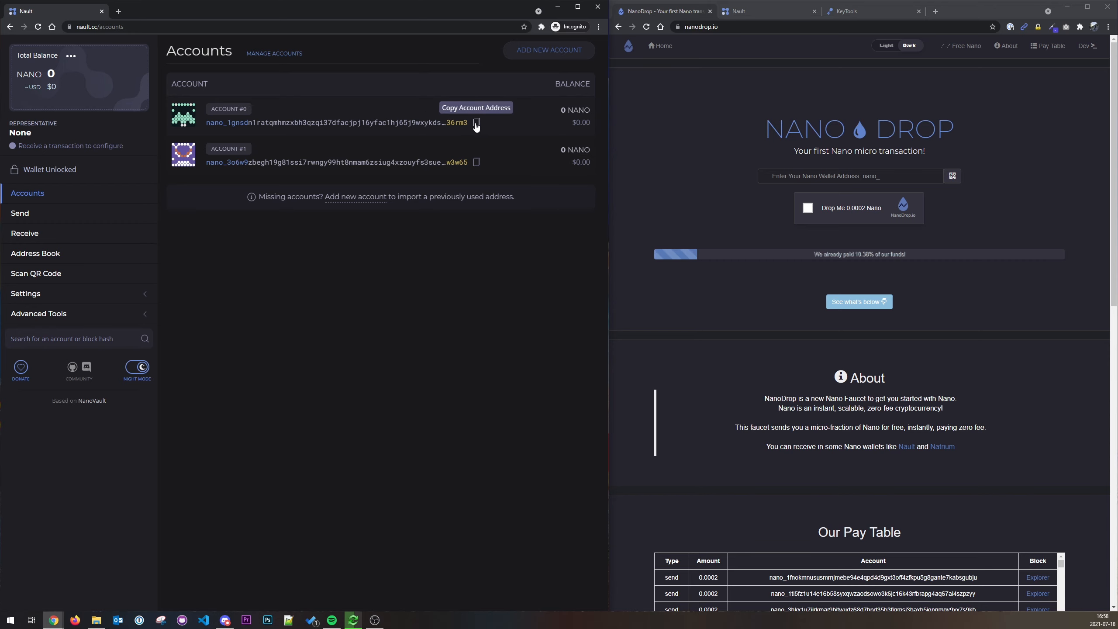
# Open the details of Account #0, view the QR code of its address, and close it again.
pyautogui.click(298, 125)
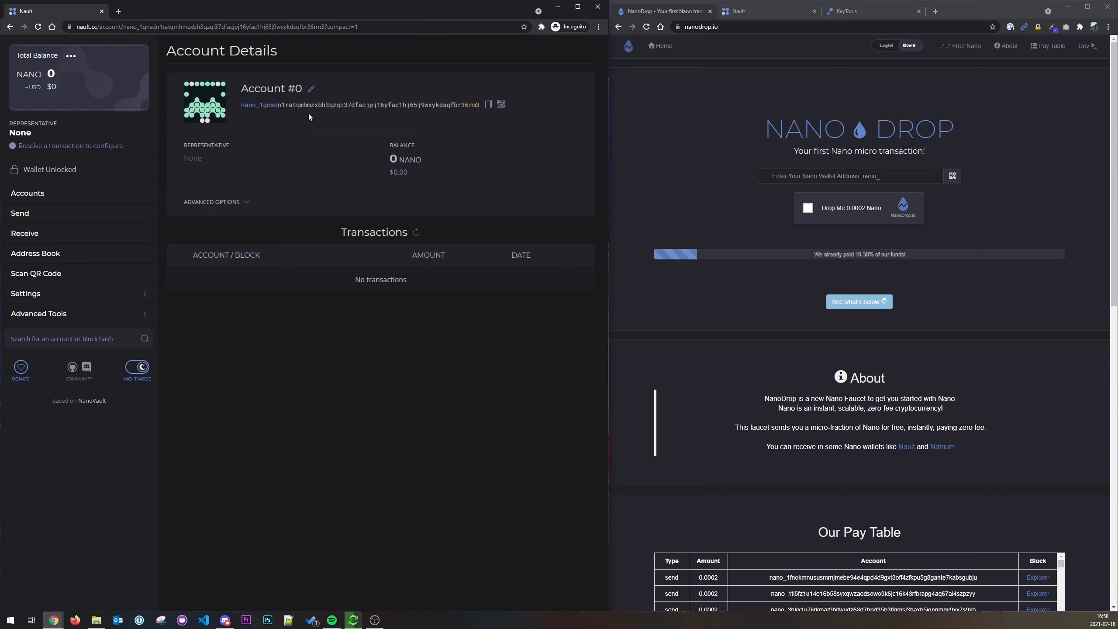
pyautogui.click(501, 105)
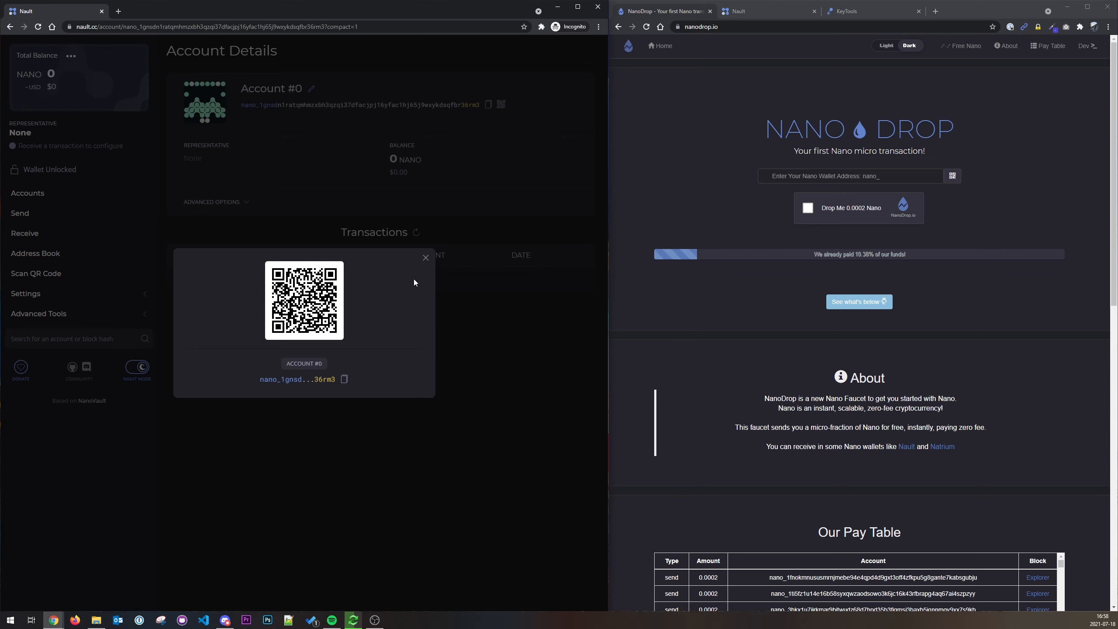
pyautogui.click(425, 260)
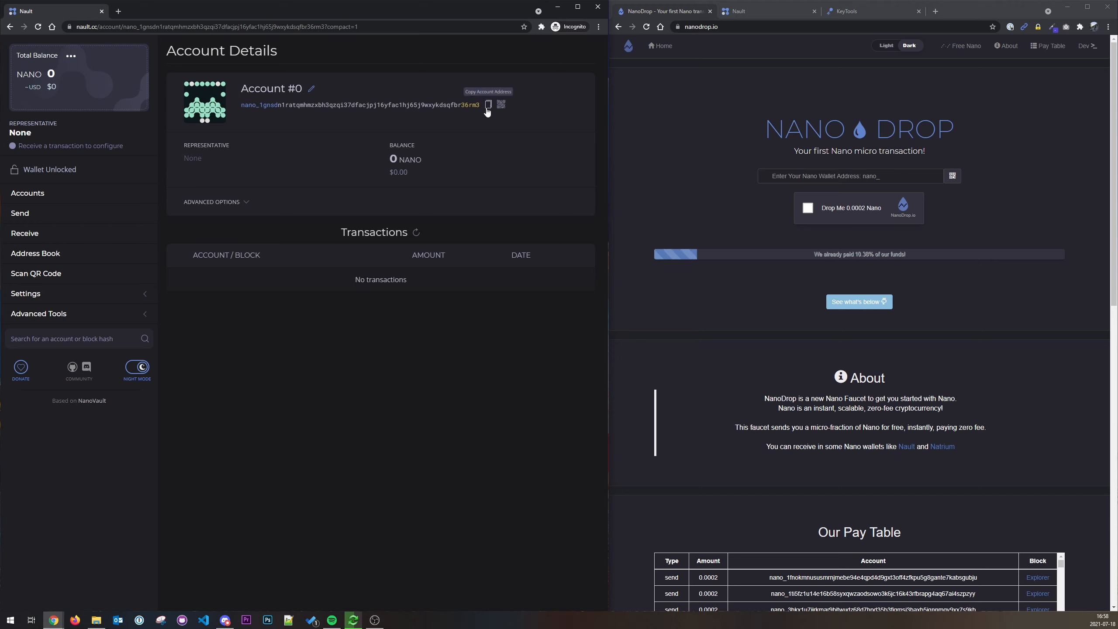
# Copy the address of Account #0 into the NanoDrop faucet's wallet address field and request the 0.0002 Nano drop.
pyautogui.click(488, 106)
pyautogui.click(780, 174)
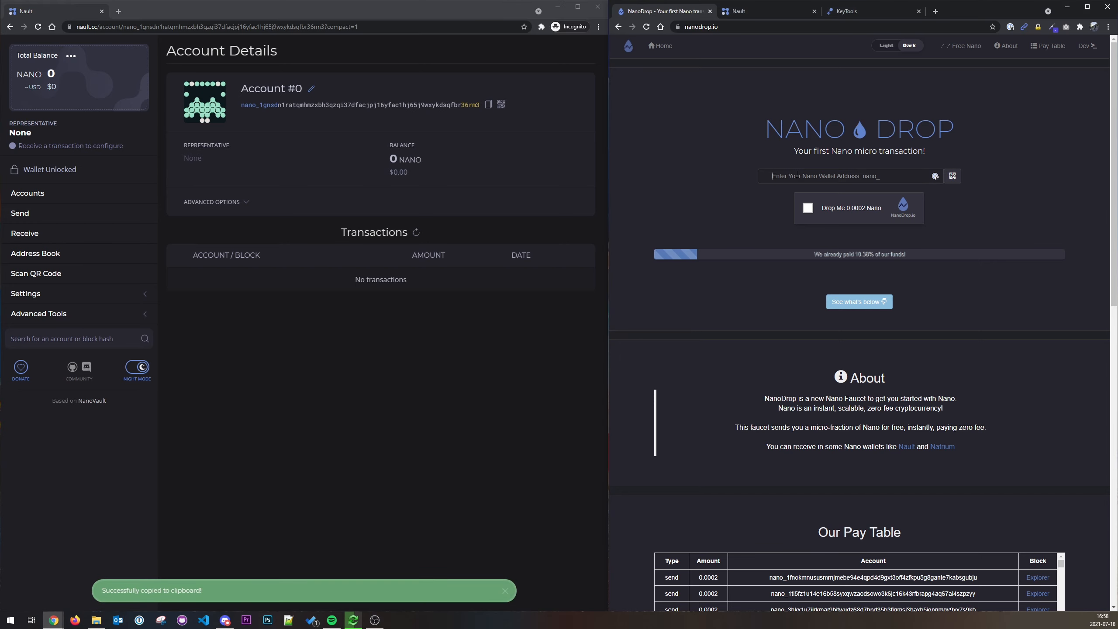
pyautogui.hotkey('ctrl', 'v')
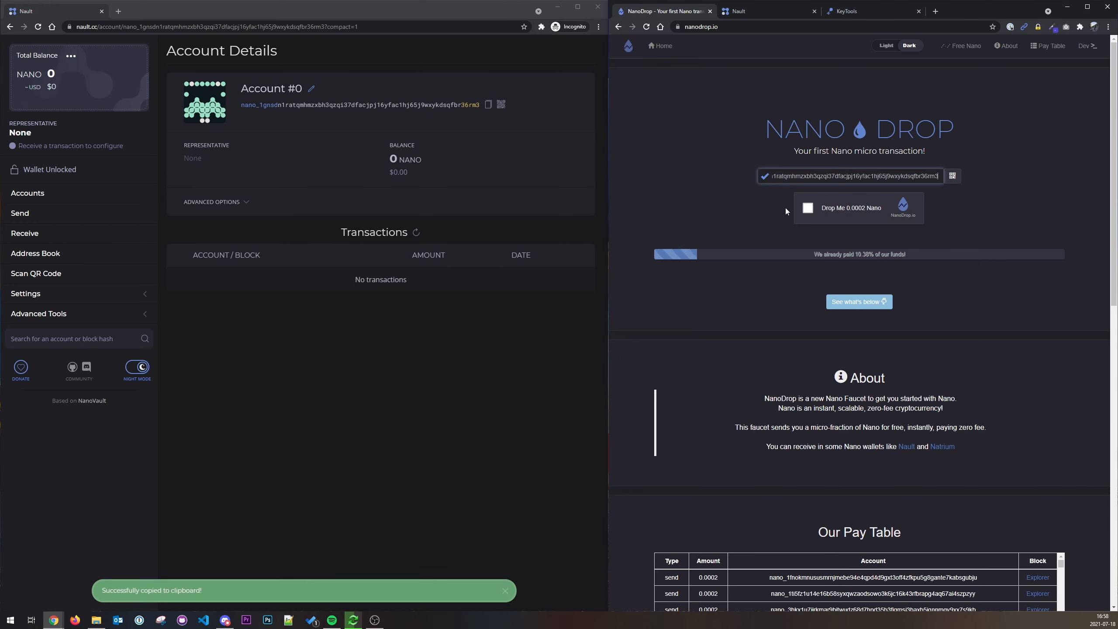
pyautogui.click(808, 209)
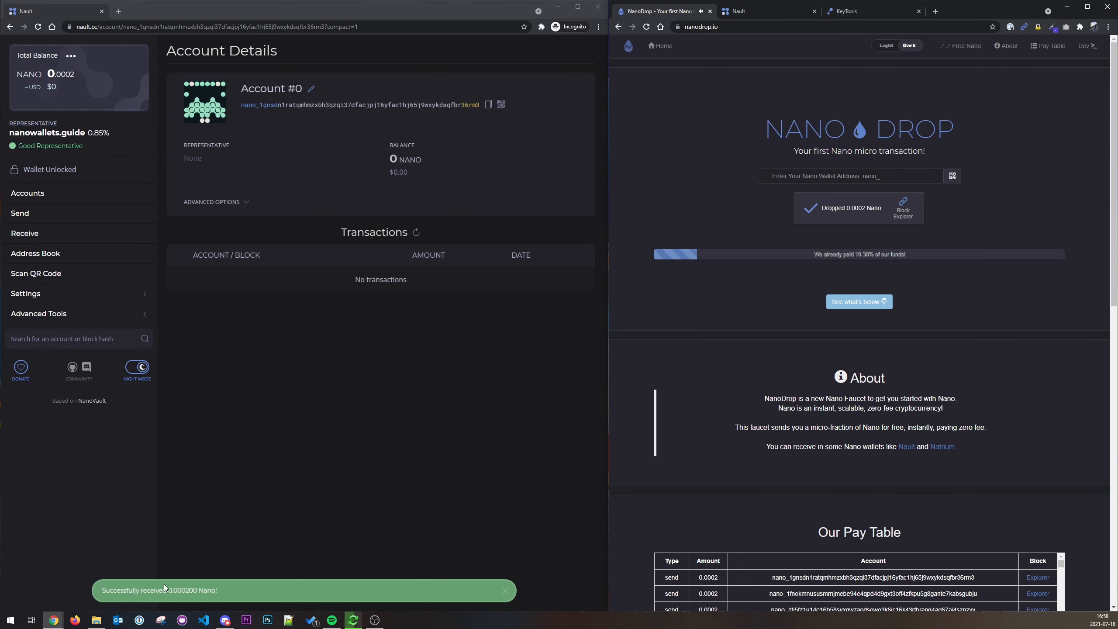
pyautogui.click(200, 595)
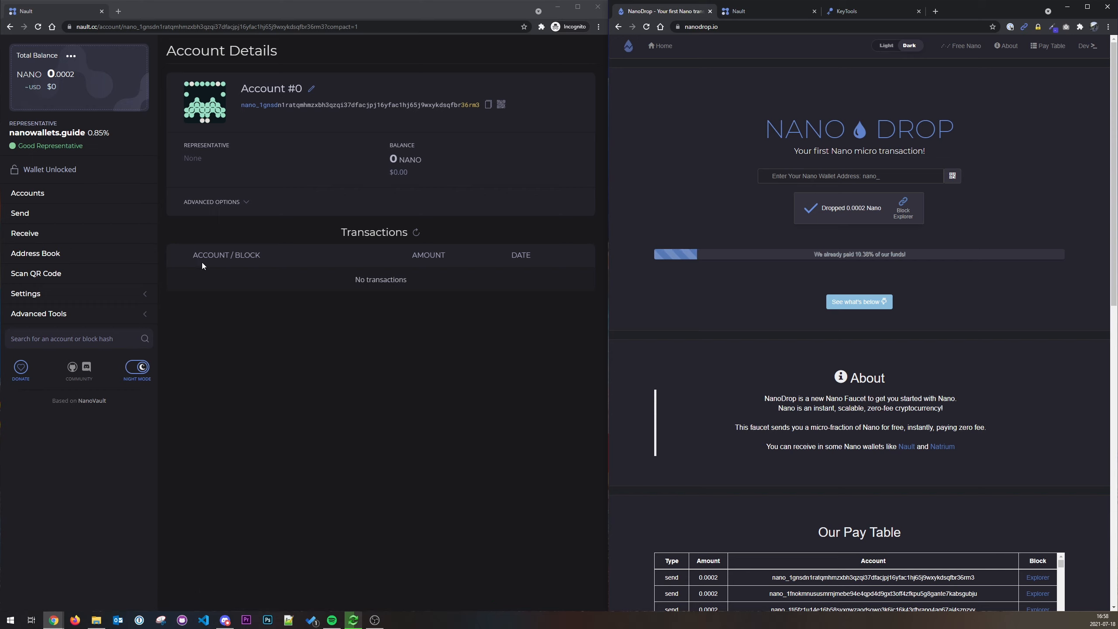
# Return to the accounts list and view the balances of Account #0 and Account #1, ending on Total Balance.
pyautogui.click(41, 196)
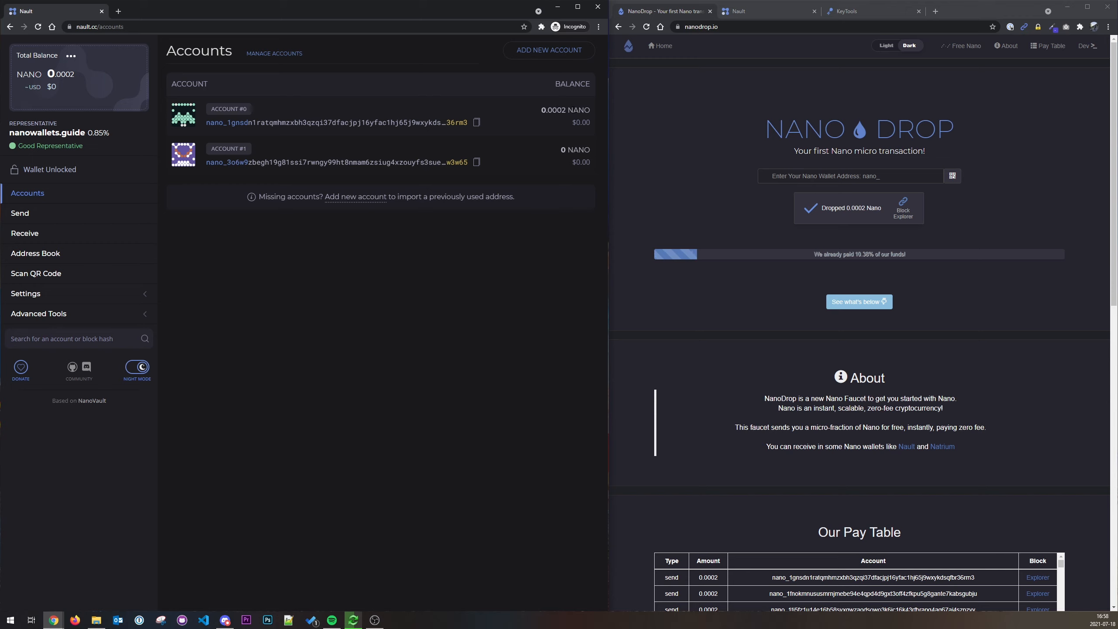
pyautogui.click(72, 57)
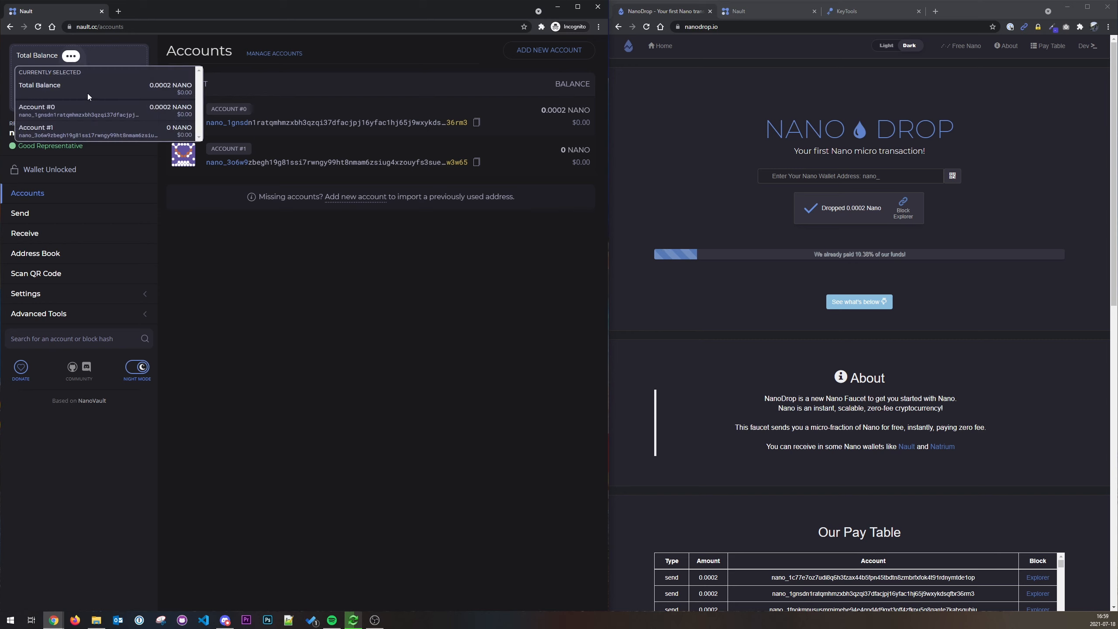
pyautogui.click(78, 106)
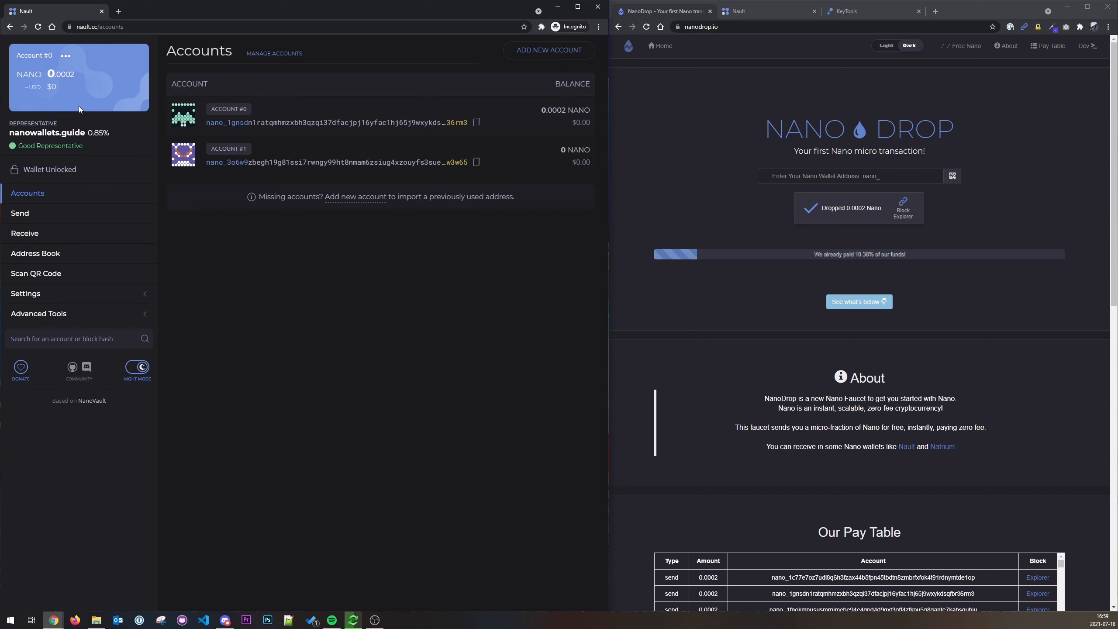
pyautogui.click(66, 56)
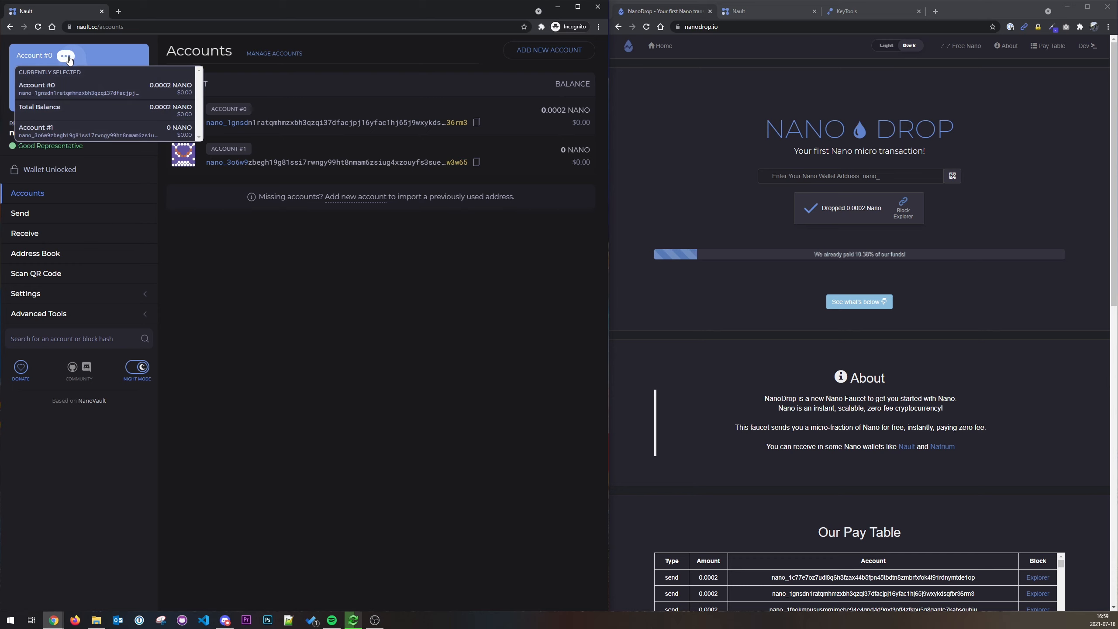
pyautogui.click(91, 128)
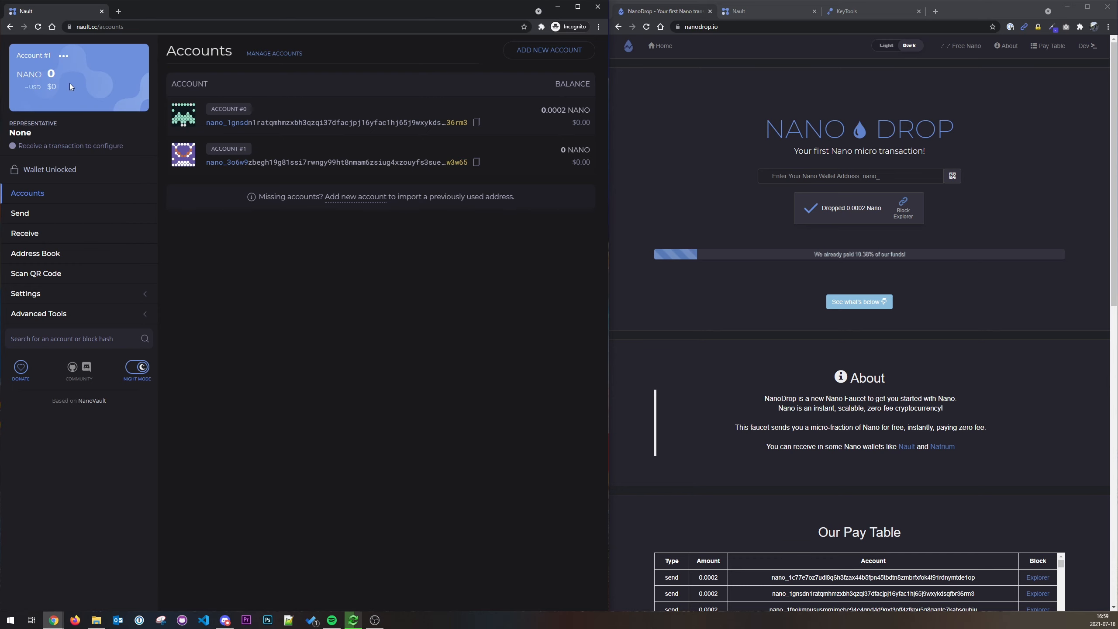
pyautogui.click(65, 57)
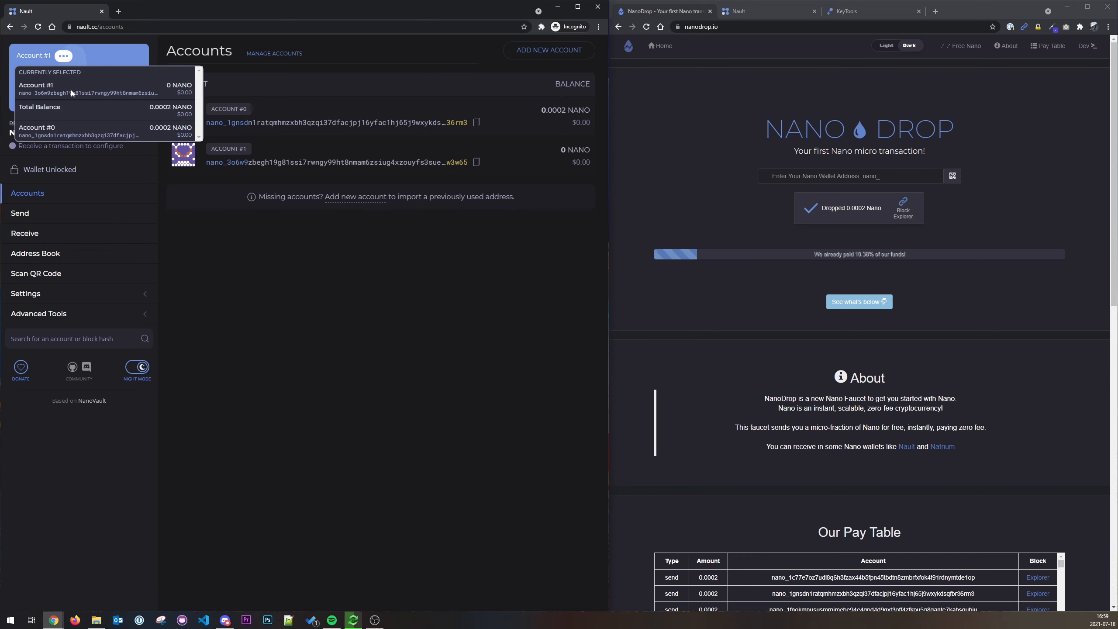
pyautogui.click(67, 113)
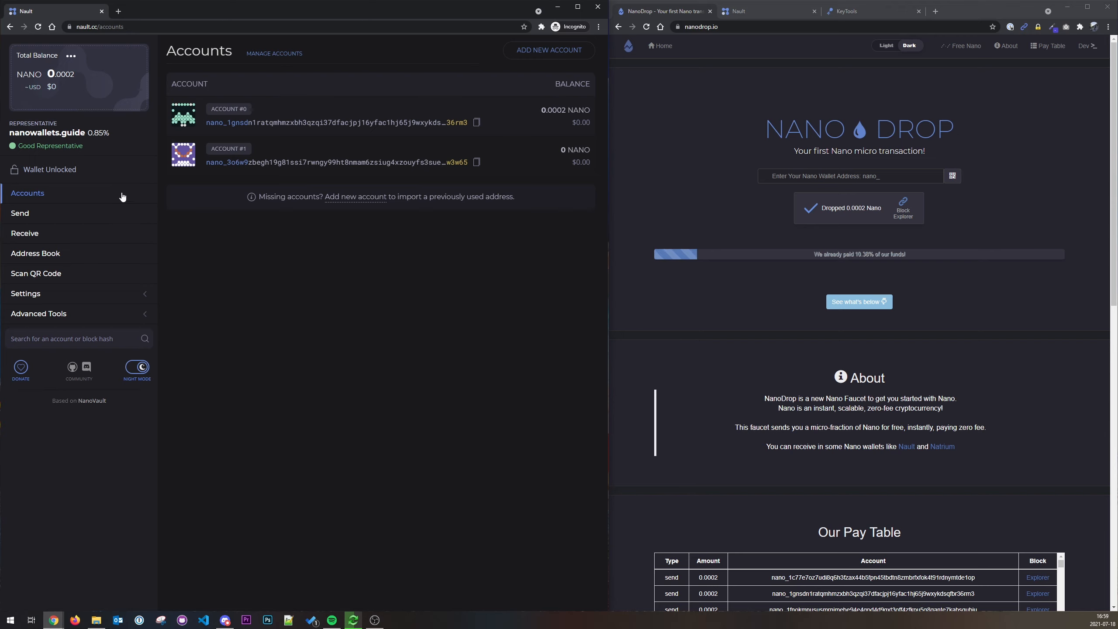
# Set up a Nano transfer between own accounts, from Account #0 to Account #1.
pyautogui.click(33, 216)
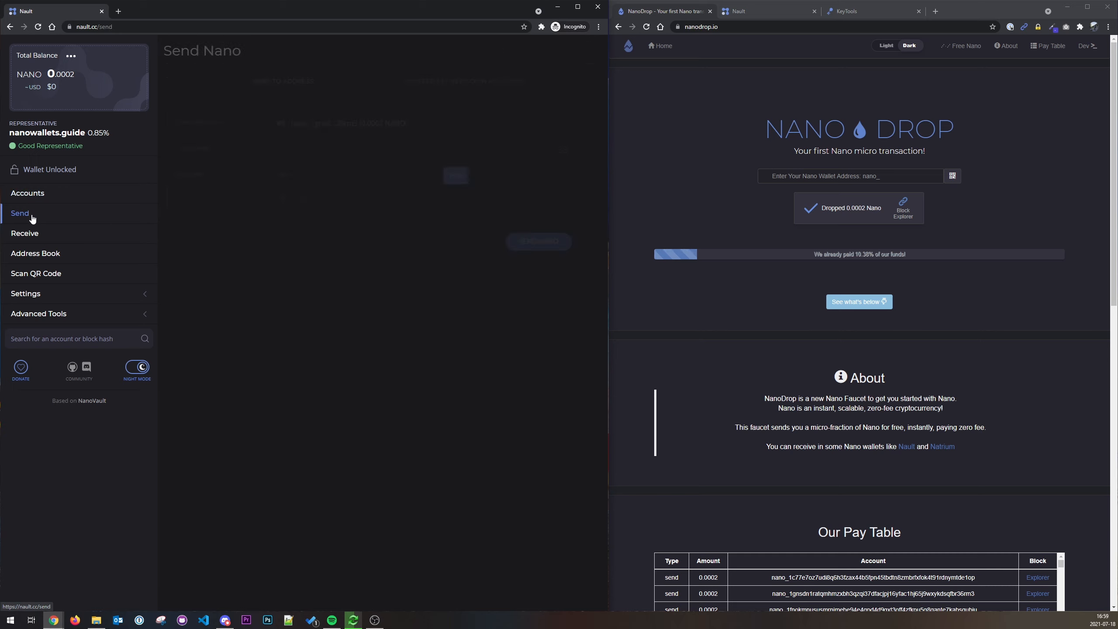
pyautogui.click(313, 123)
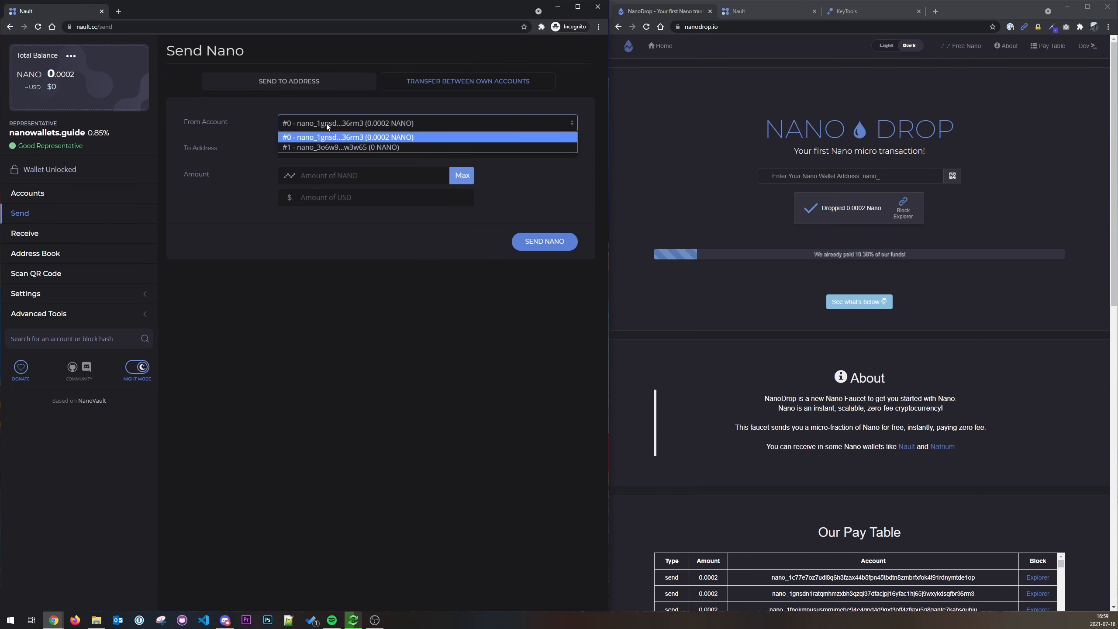
pyautogui.click(345, 137)
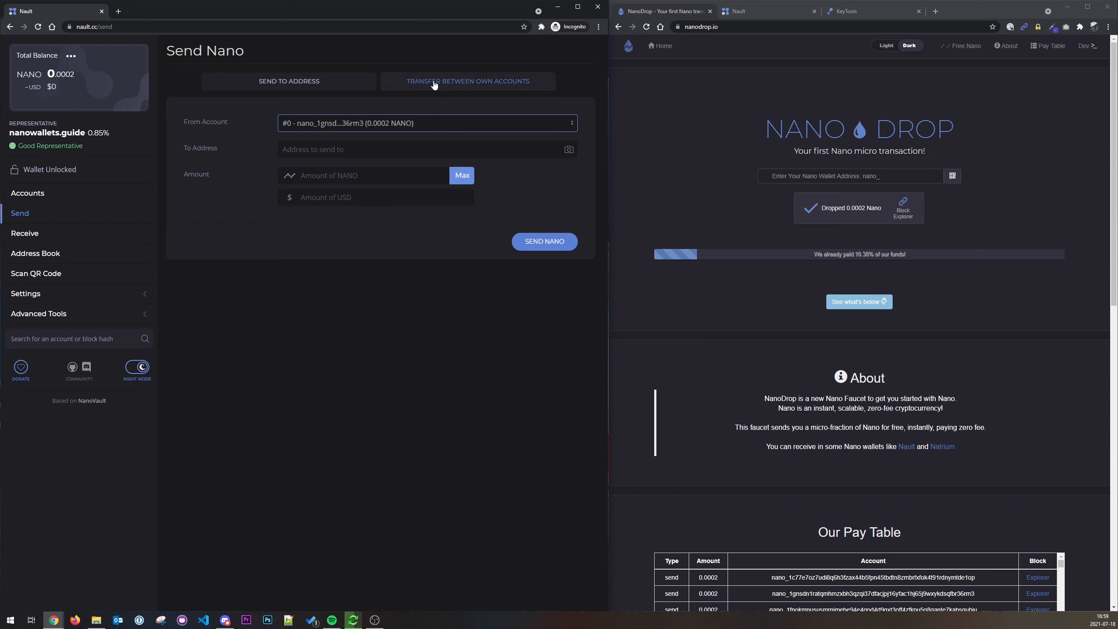
pyautogui.click(501, 86)
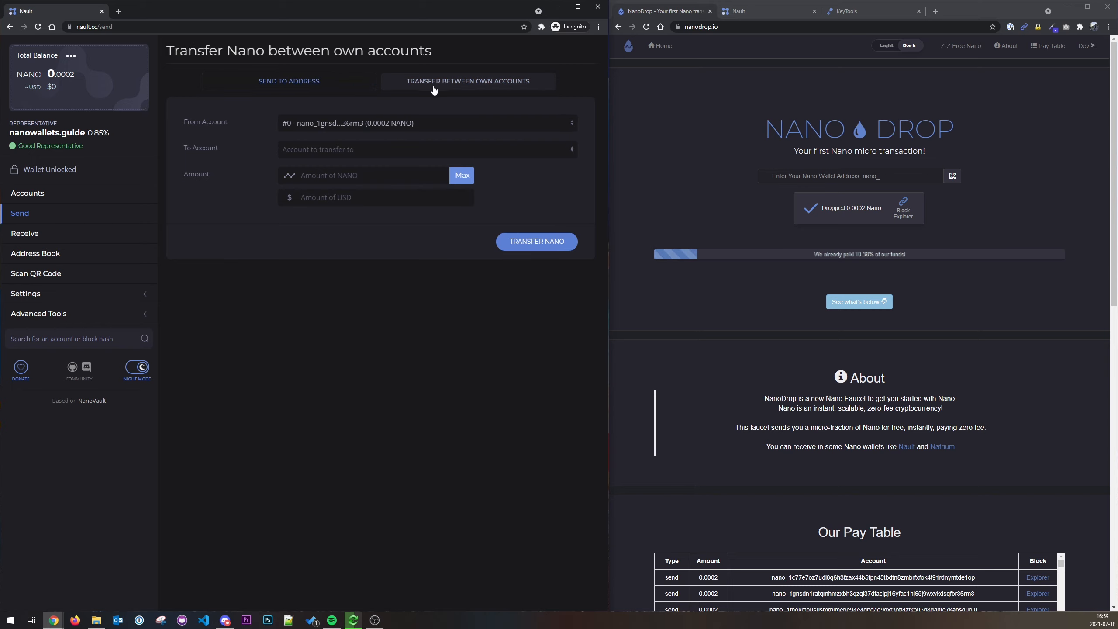
pyautogui.click(424, 151)
pyautogui.click(393, 163)
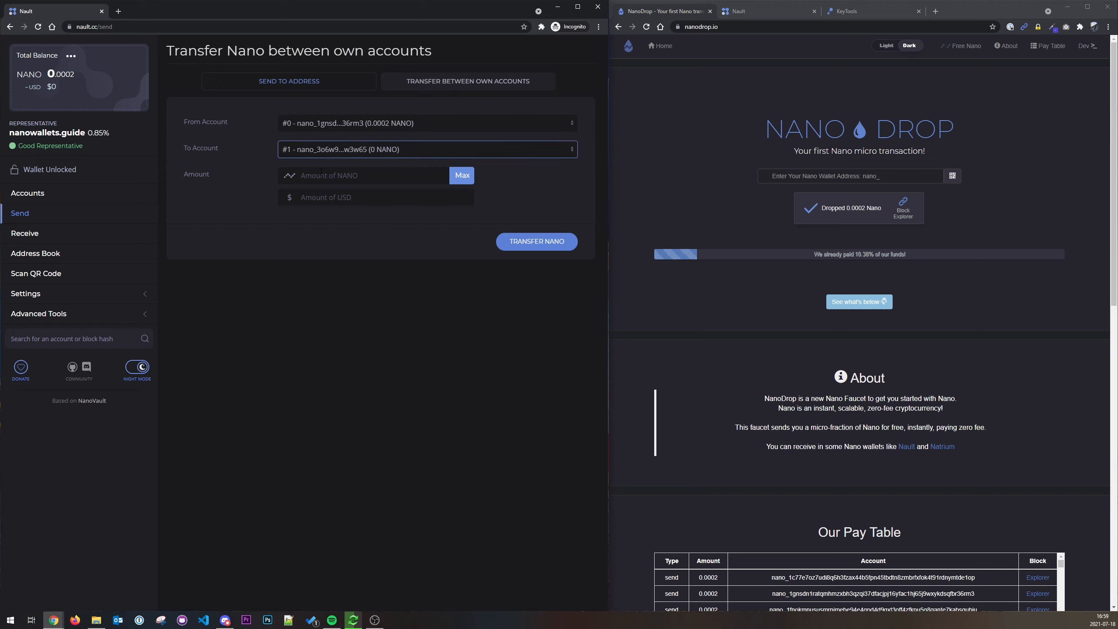
# Set the transfer amount to 0.0001 NANO, confirm and send it, and dismiss the notifications.
pyautogui.click(462, 175)
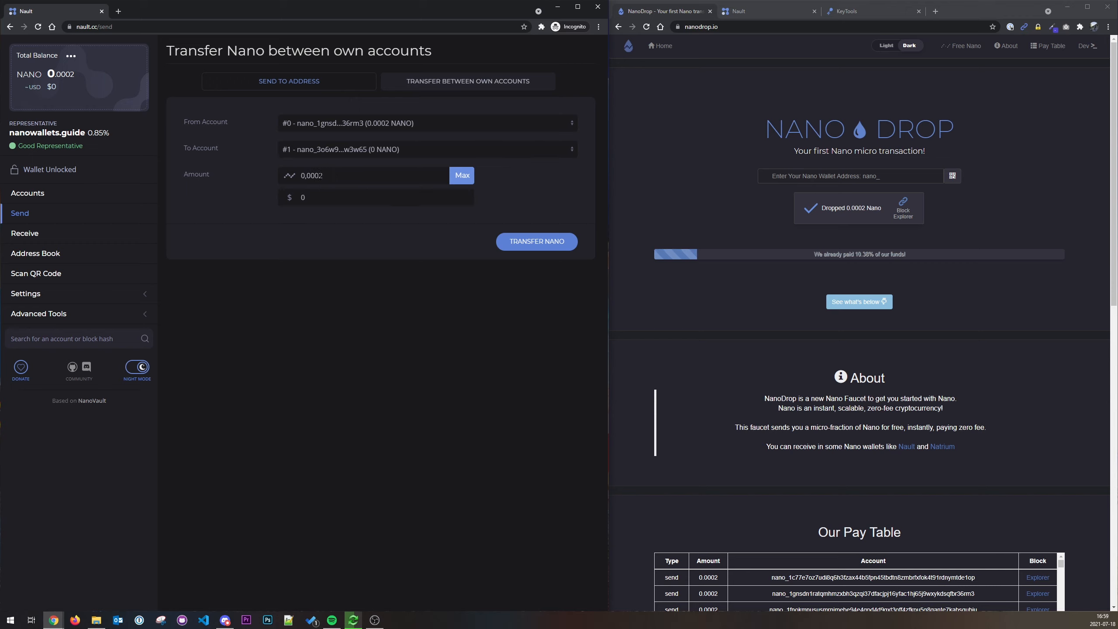
pyautogui.moveTo(324, 175); pyautogui.dragTo(318, 175)
pyautogui.write('1')
pyautogui.click(529, 239)
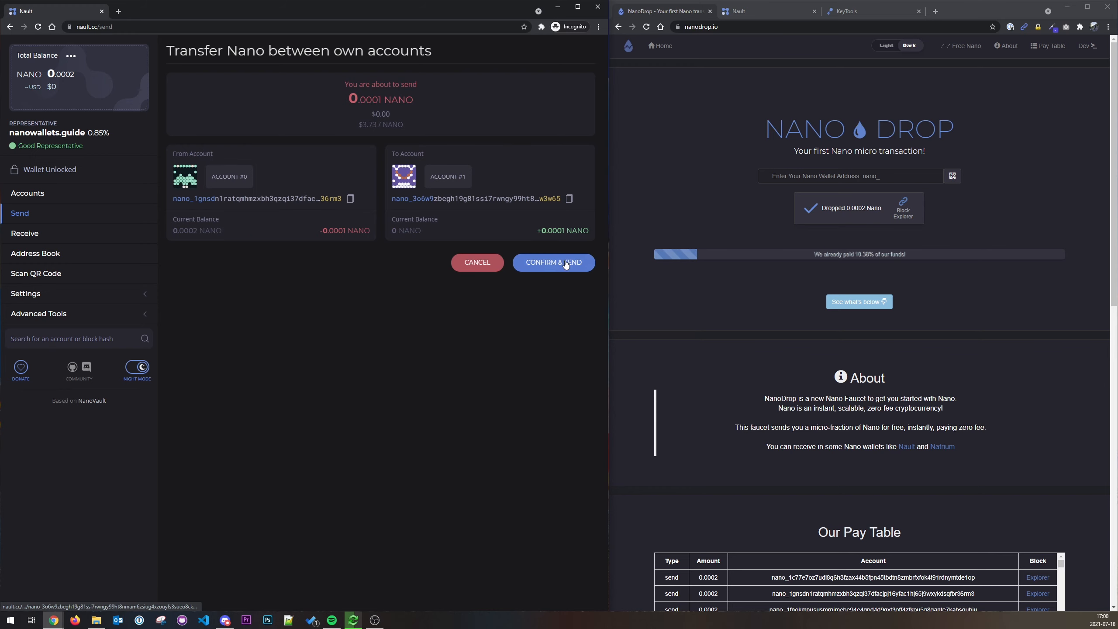
pyautogui.click(548, 264)
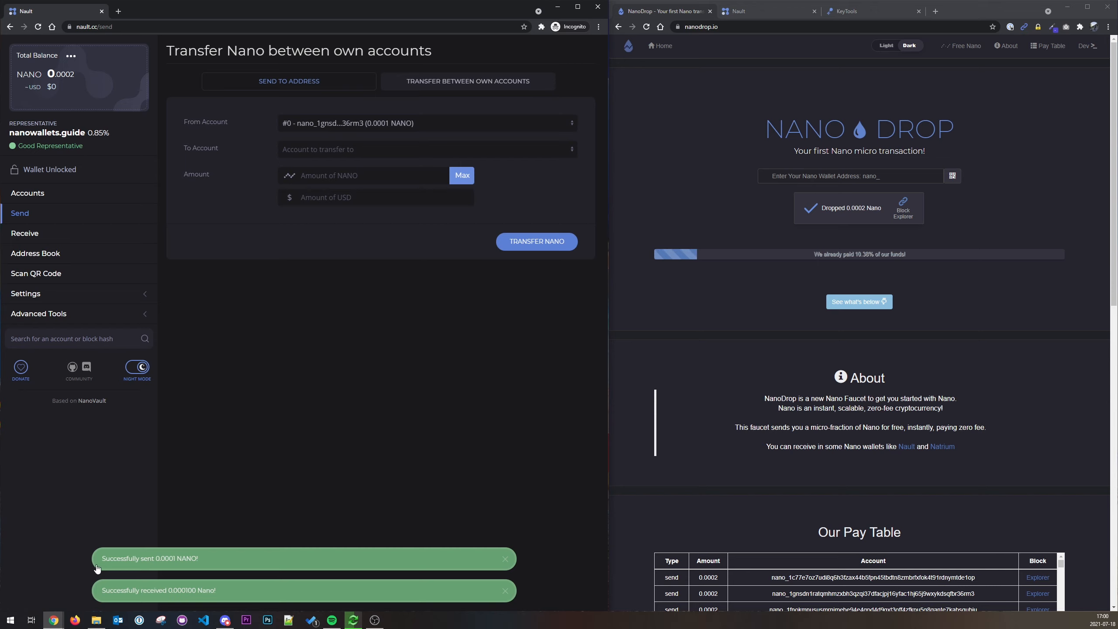
pyautogui.click(181, 562)
pyautogui.click(117, 594)
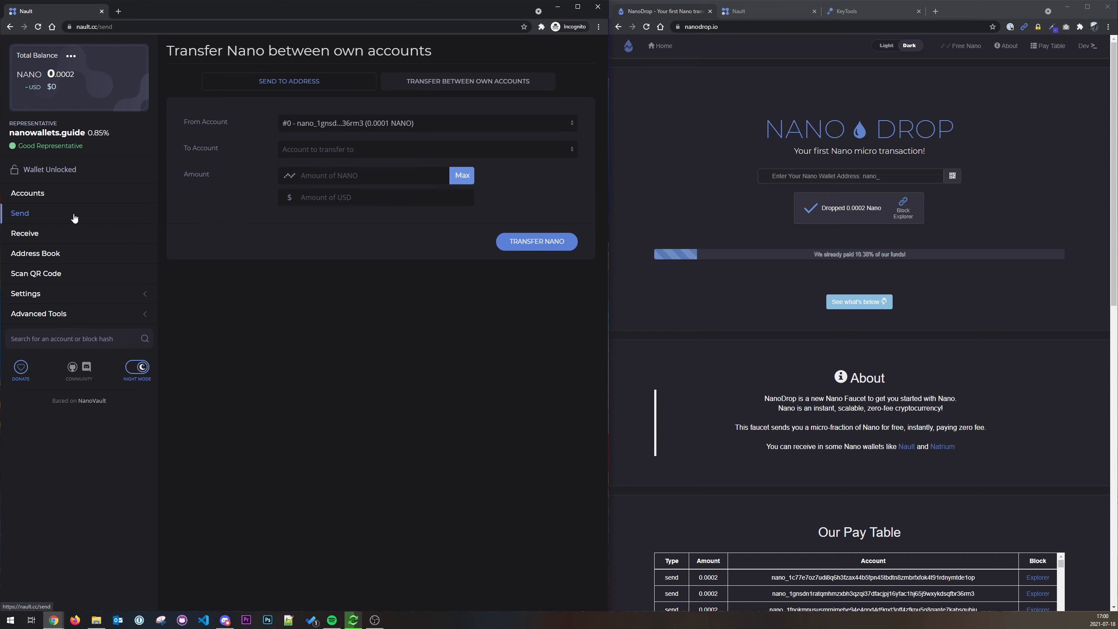
# Check the account balances, make Account #1 the selected account, and view the source account offered on the Send Nano form.
pyautogui.click(43, 197)
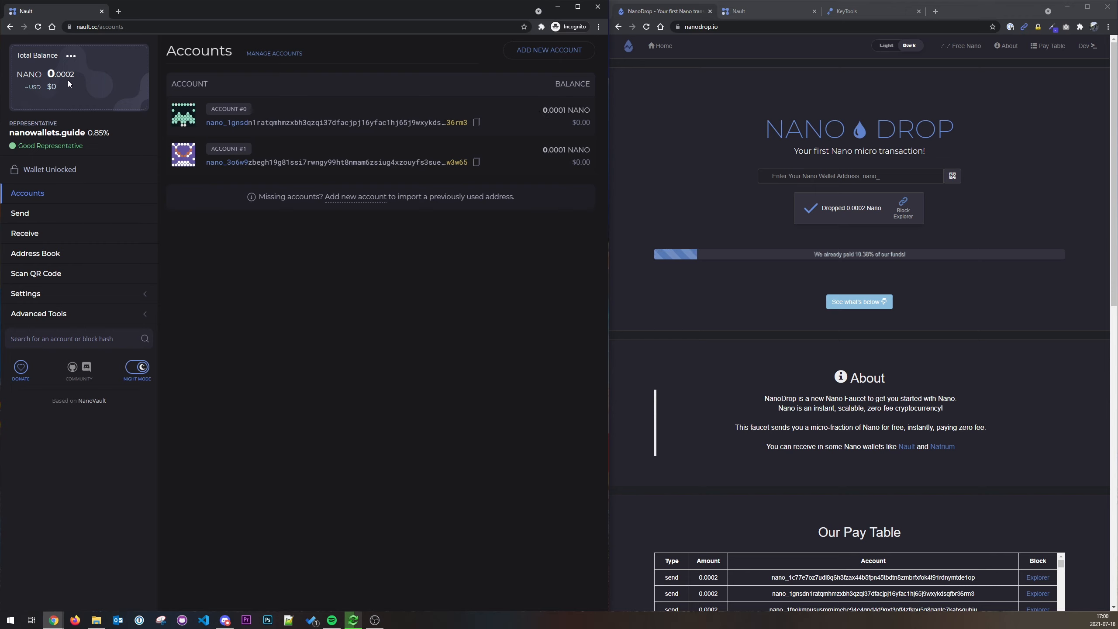
pyautogui.click(71, 56)
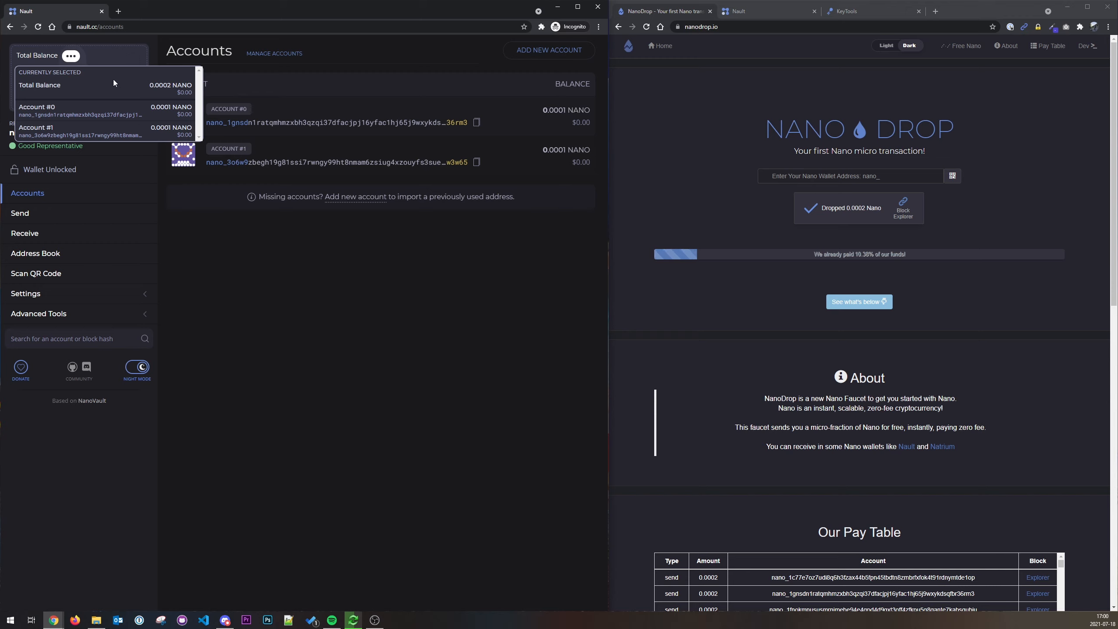
pyautogui.click(54, 134)
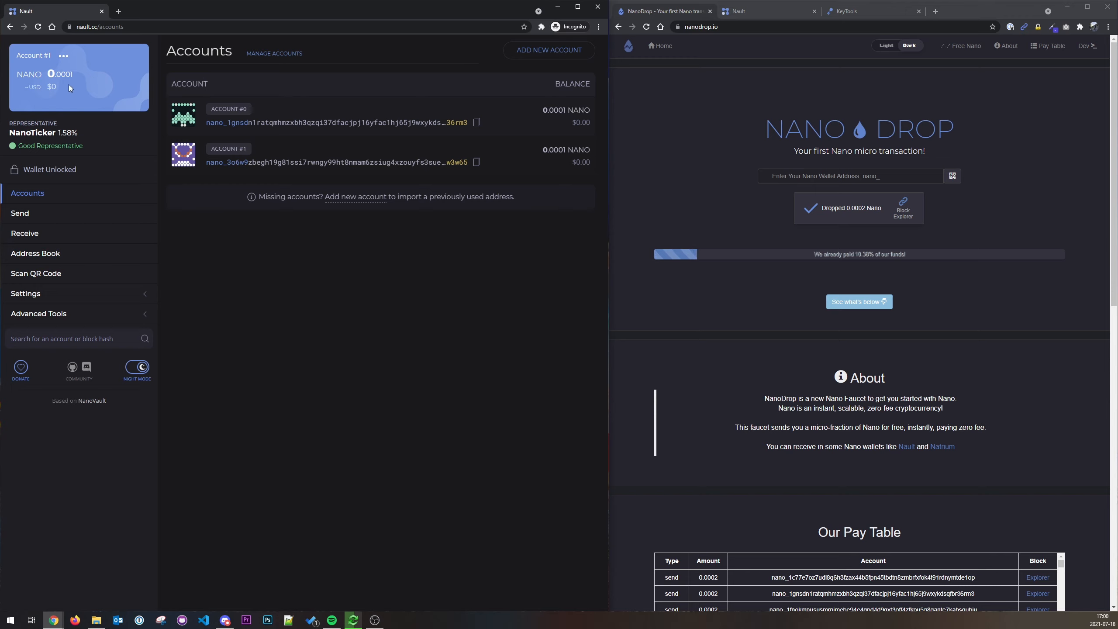
pyautogui.click(30, 218)
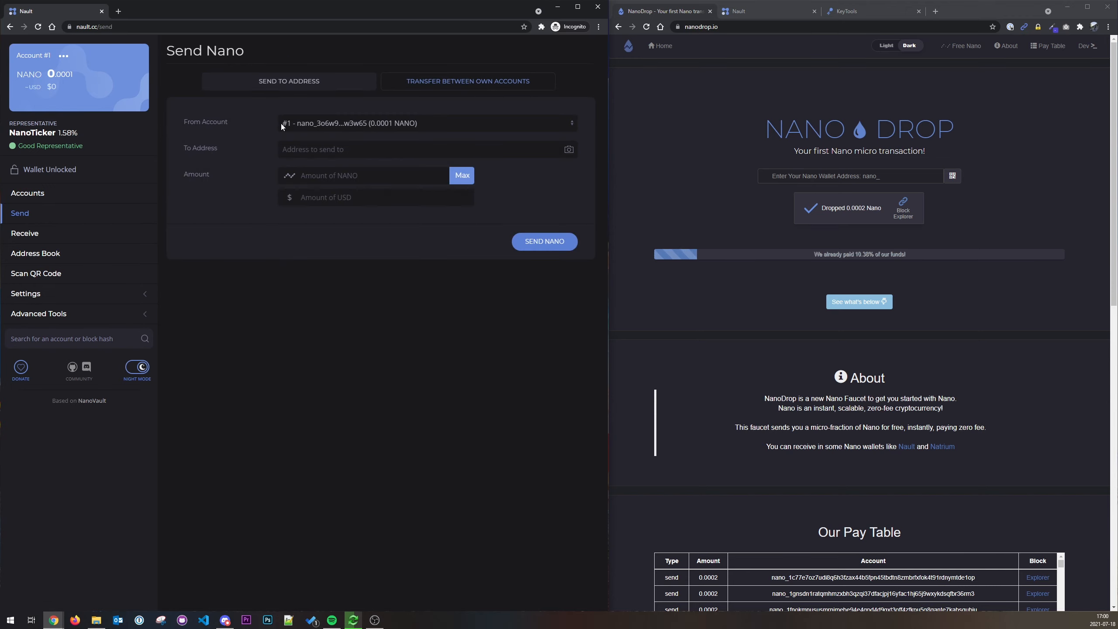
pyautogui.click(330, 123)
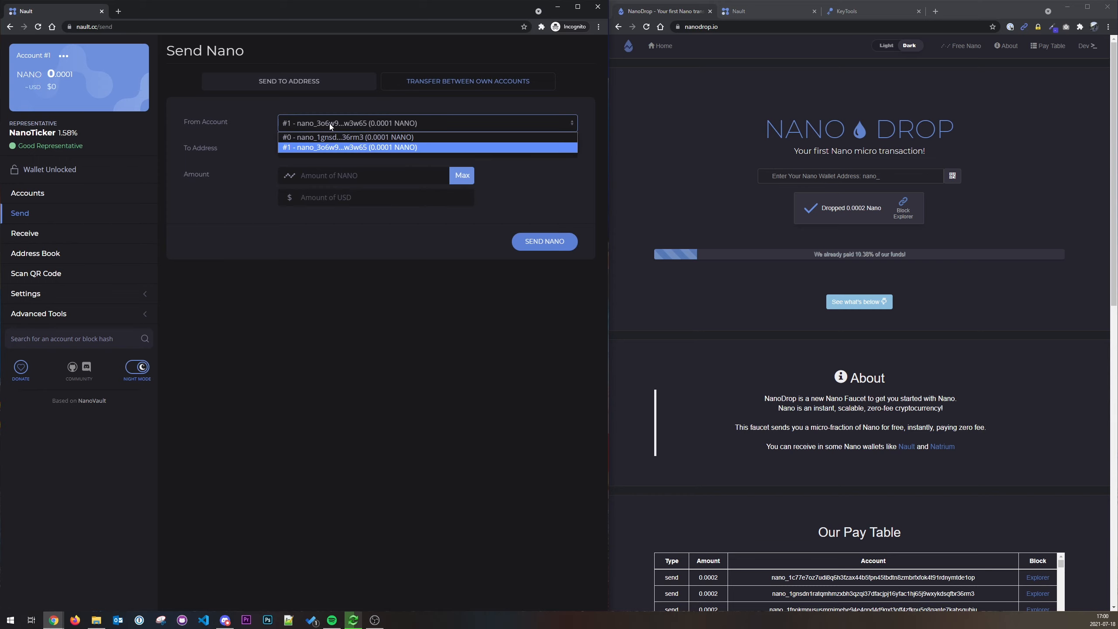
pyautogui.click(329, 124)
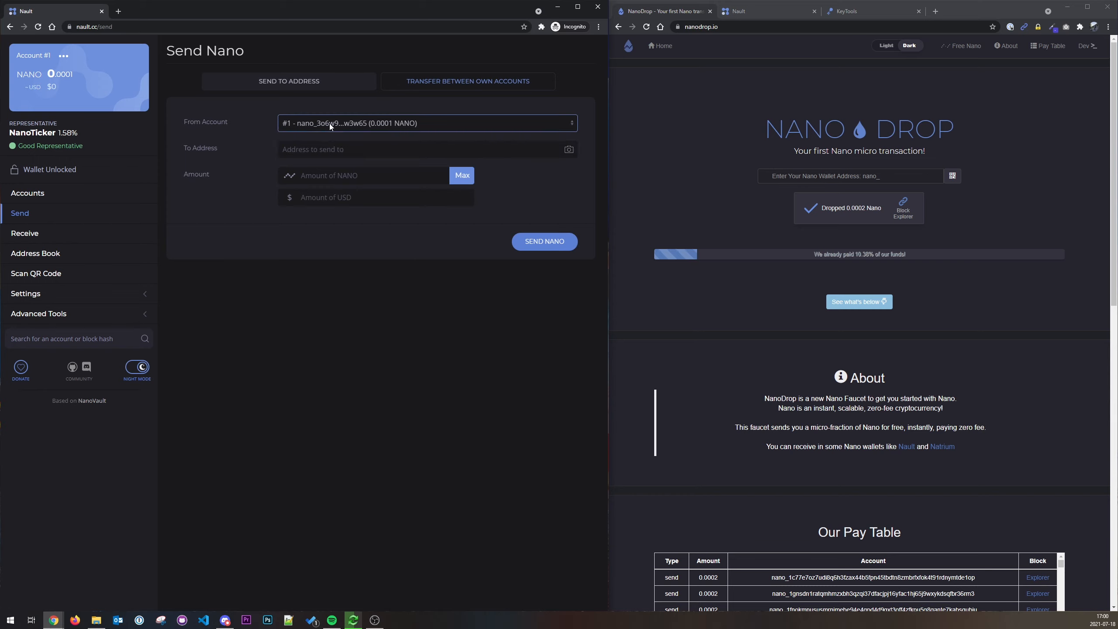
# Switch the selected account to Account #0 to compare the Send Nano form, and return to Total Balance.
pyautogui.click(64, 56)
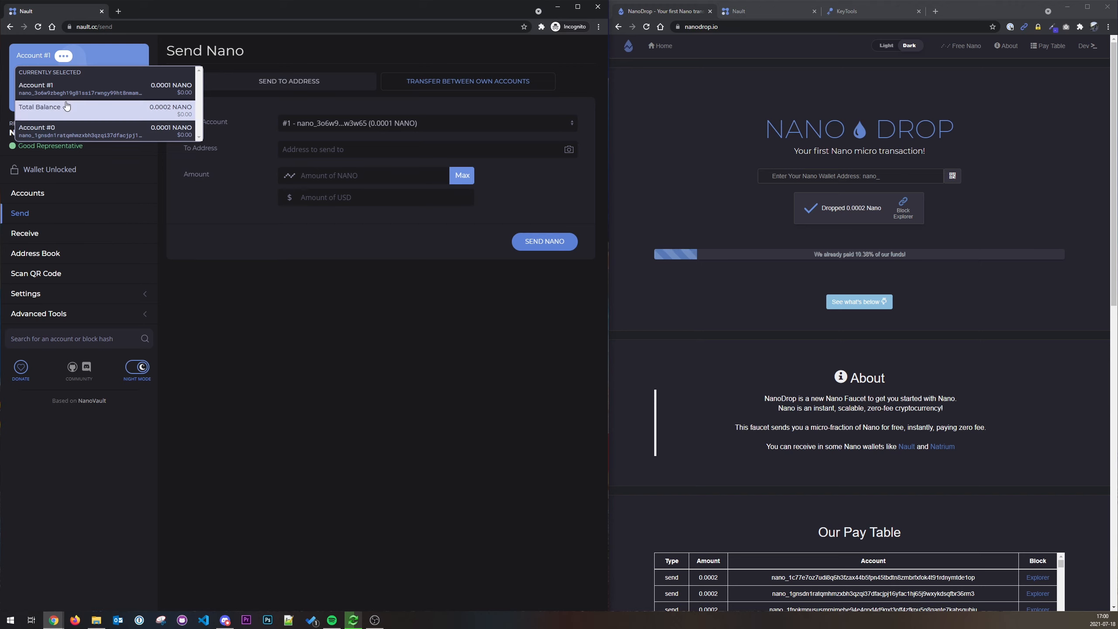
pyautogui.click(66, 128)
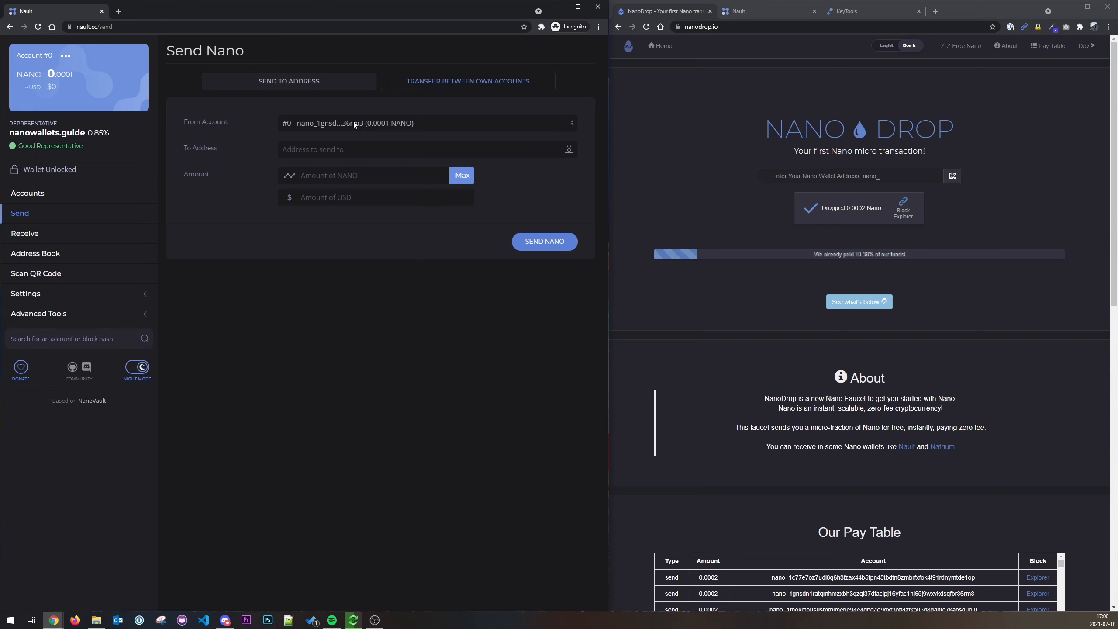
pyautogui.click(66, 57)
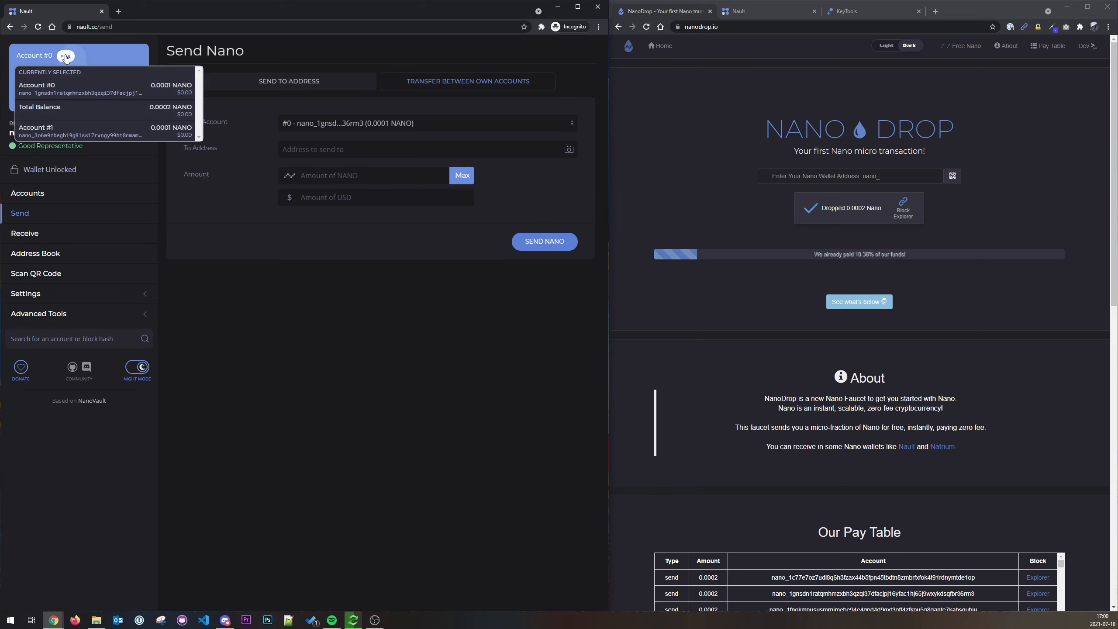
pyautogui.click(62, 107)
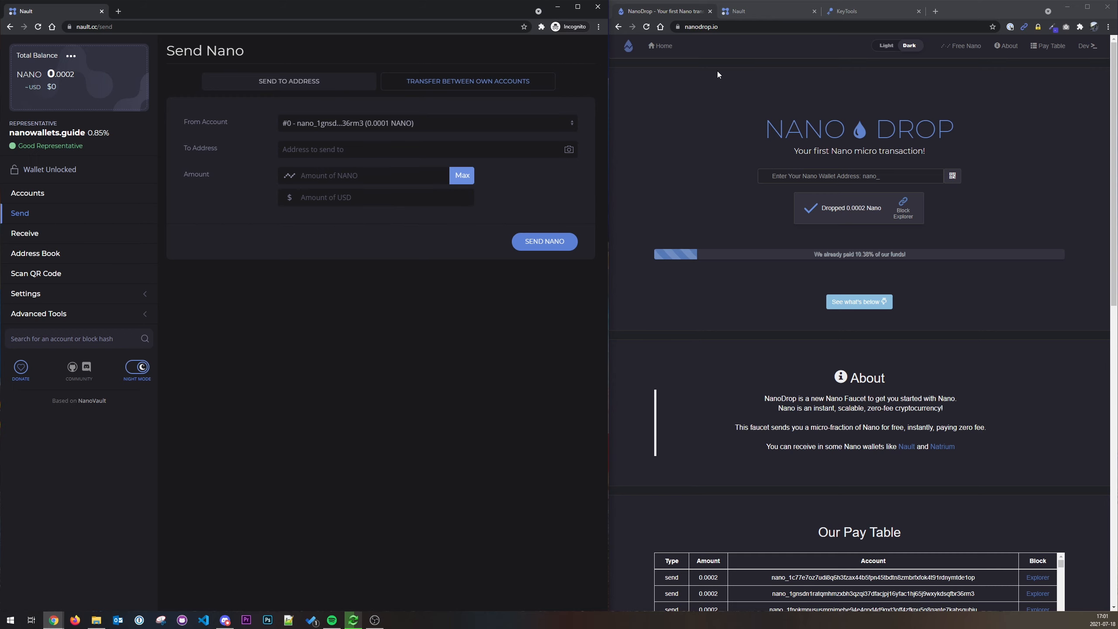
# Bring up the second Nault wallet, and generate several new random keypairs with the first wallet's Keypair Generator.
pyautogui.click(753, 12)
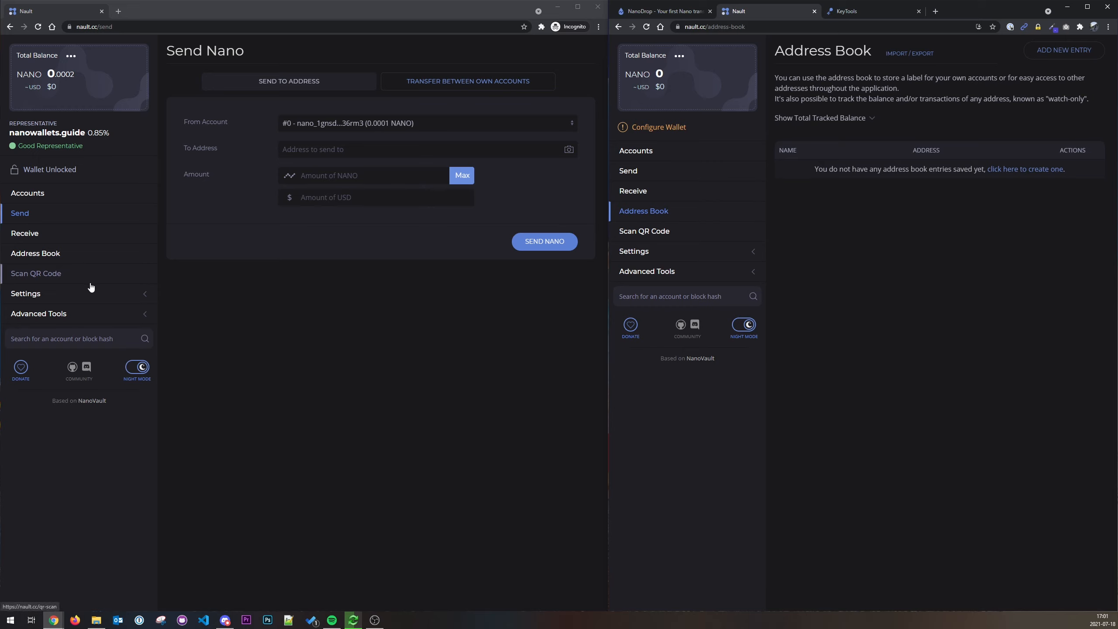
pyautogui.click(65, 318)
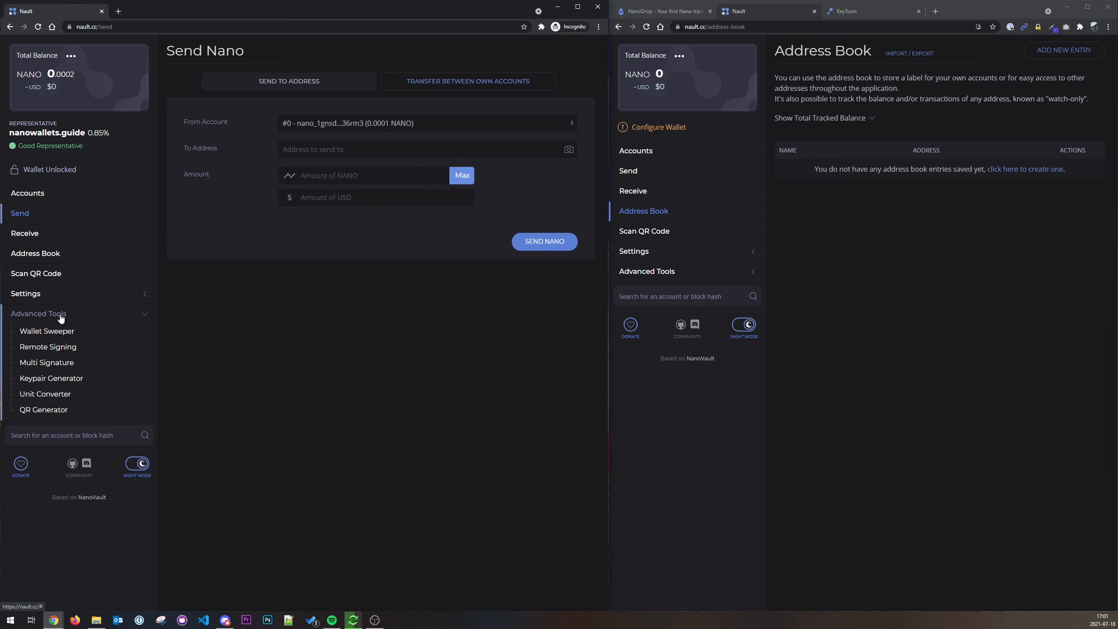
pyautogui.click(53, 383)
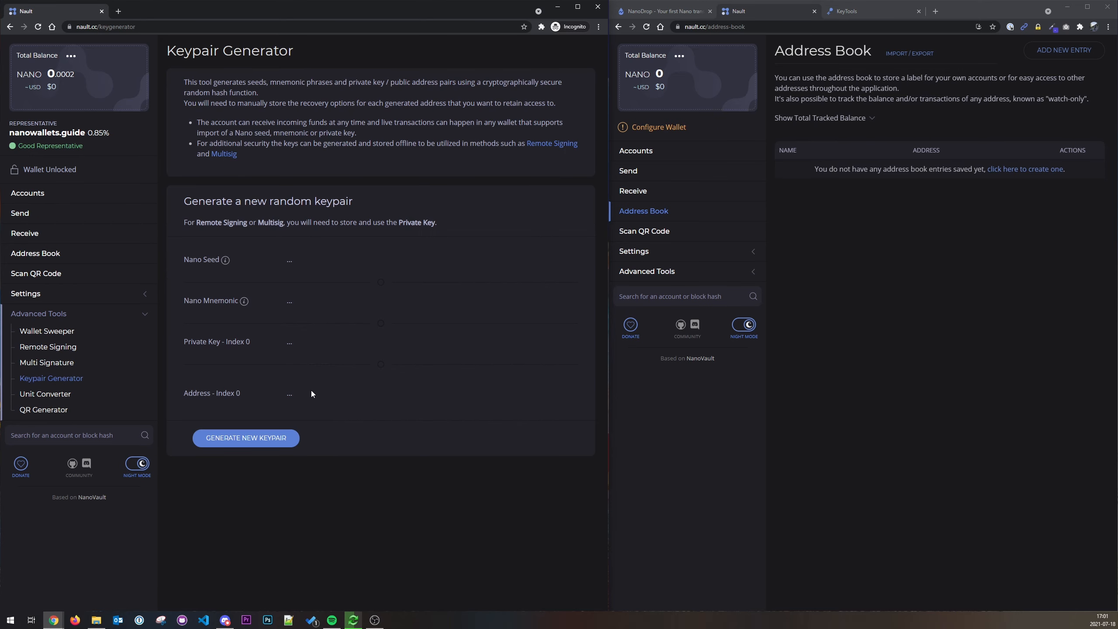
pyautogui.click(237, 440)
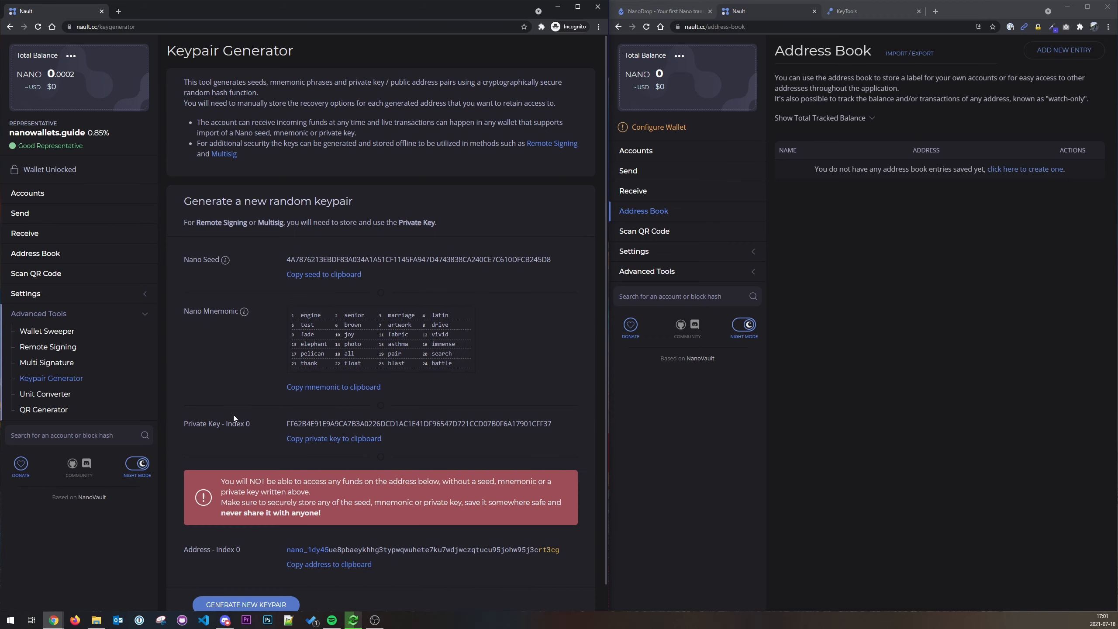
pyautogui.scroll(-1, 224, 519)
pyautogui.click(237, 578)
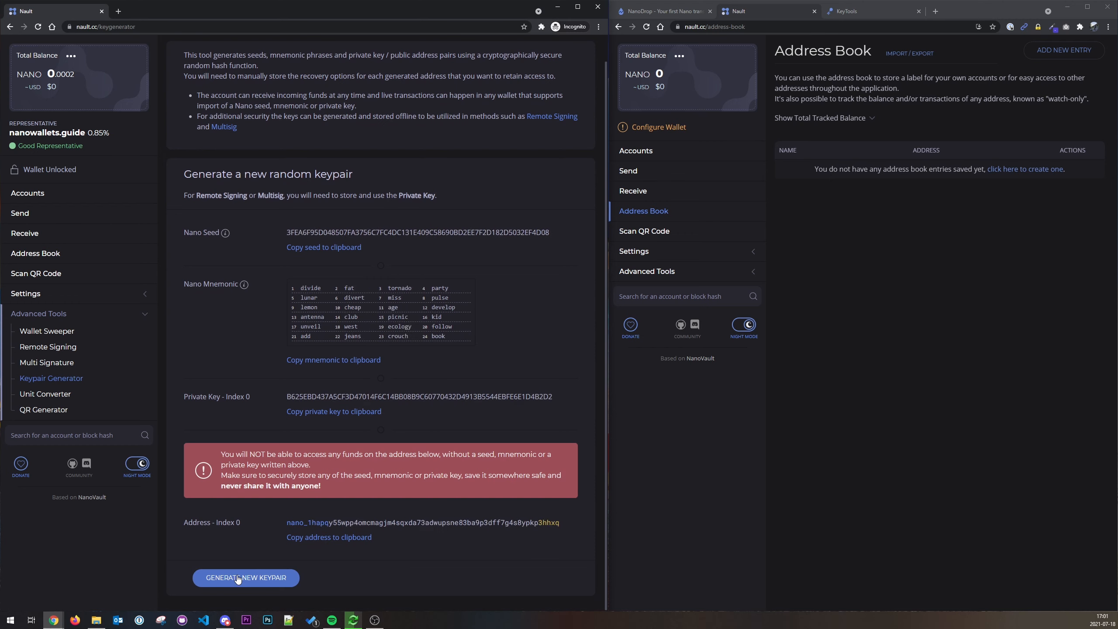
pyautogui.click(238, 578)
pyautogui.click(237, 577)
pyautogui.click(237, 578)
pyautogui.click(237, 578)
pyautogui.click(237, 577)
pyautogui.click(238, 577)
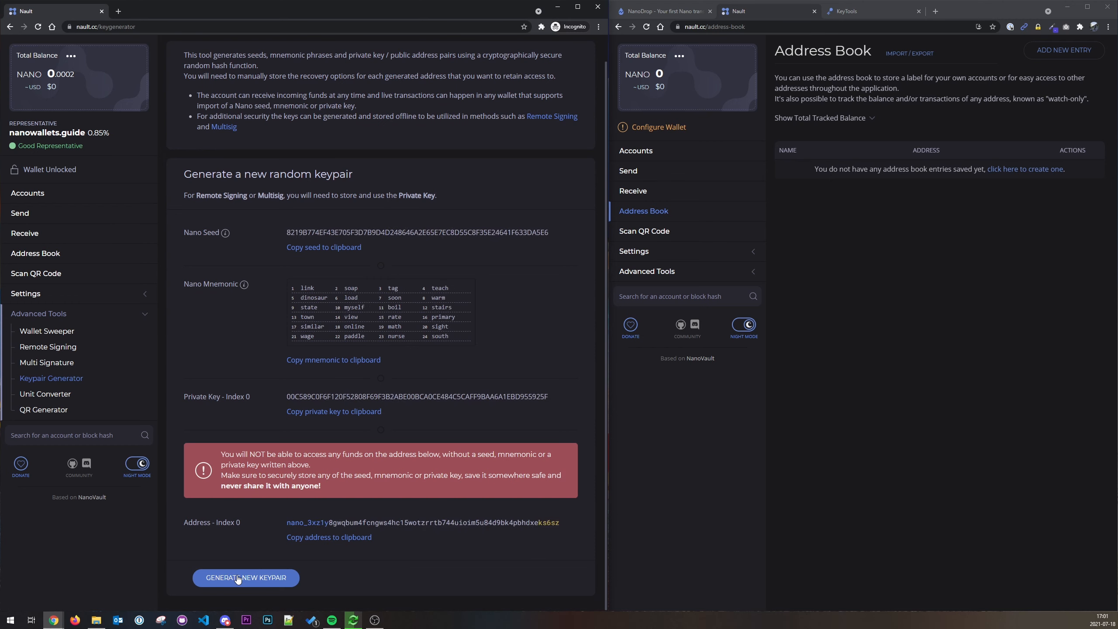
pyautogui.click(238, 577)
pyautogui.click(238, 578)
# Examine the generated Nano seed, mnemonic and index 0 private key, comparing the seed with the private key.
pyautogui.moveTo(290, 232); pyautogui.dragTo(454, 232)
pyautogui.moveTo(203, 283); pyautogui.dragTo(235, 284)
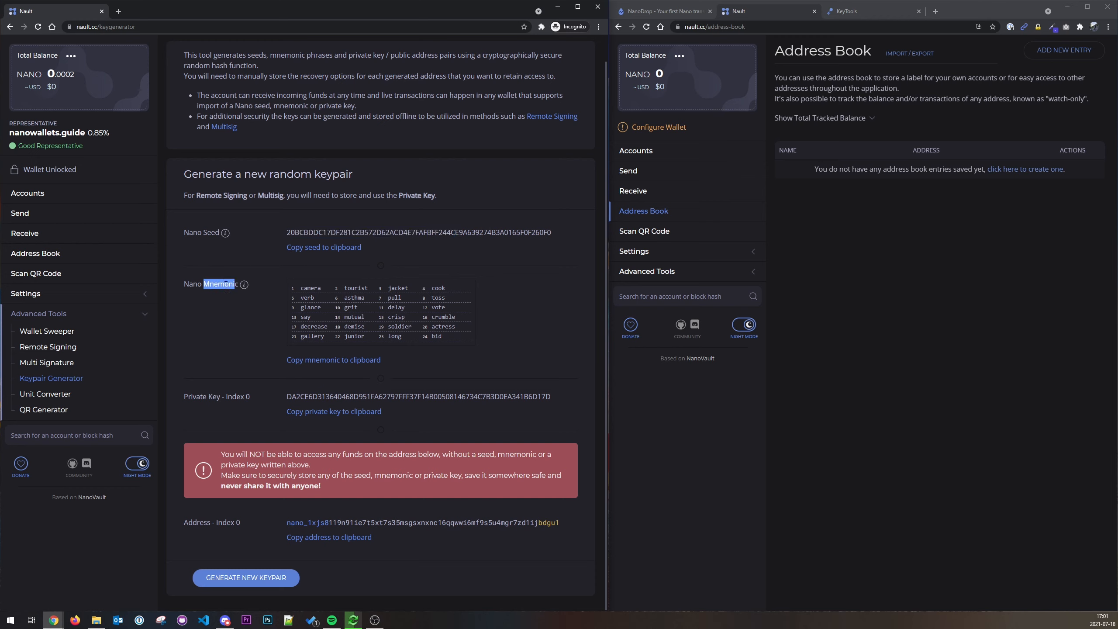
pyautogui.click(278, 266)
pyautogui.moveTo(183, 397); pyautogui.dragTo(221, 397)
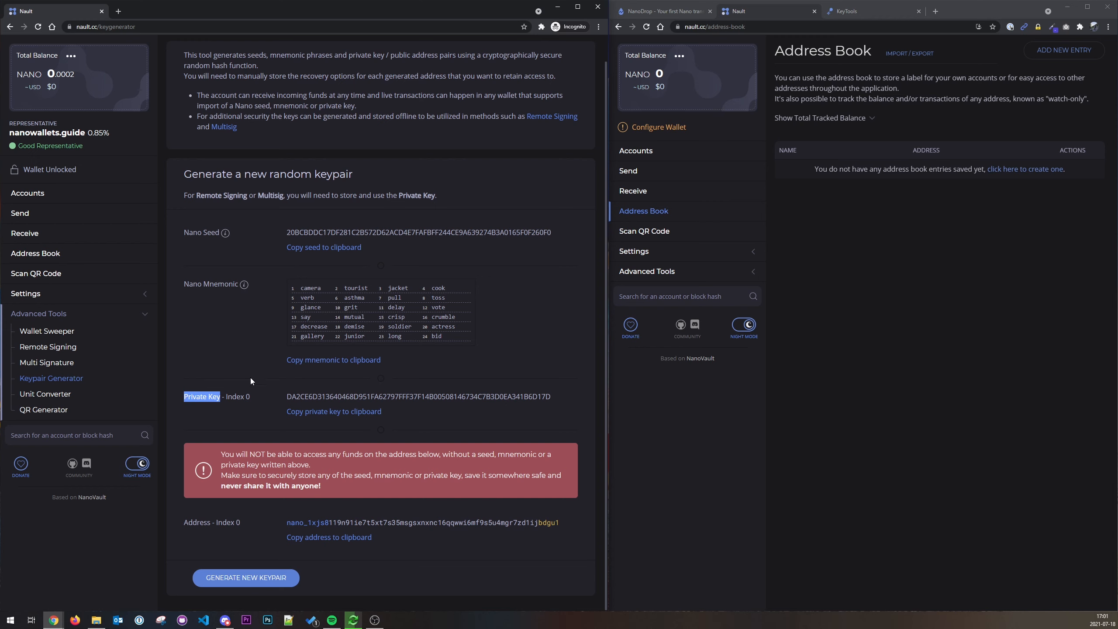
pyautogui.moveTo(227, 397); pyautogui.dragTo(247, 397)
pyautogui.click(326, 397)
pyautogui.moveTo(309, 232); pyautogui.dragTo(479, 232)
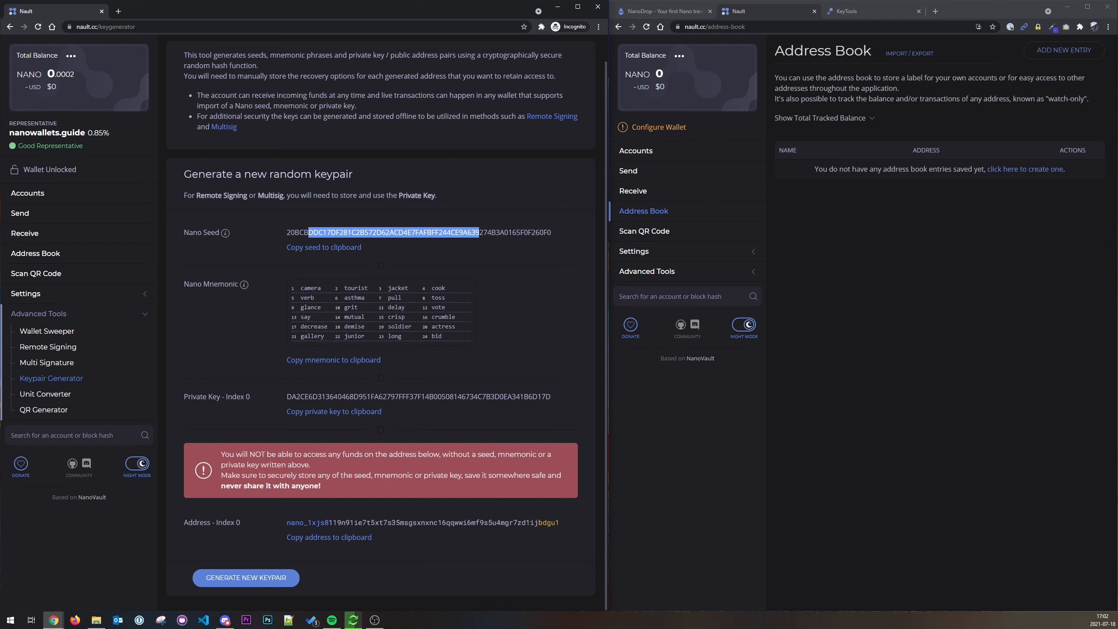
pyautogui.moveTo(287, 397); pyautogui.dragTo(546, 396)
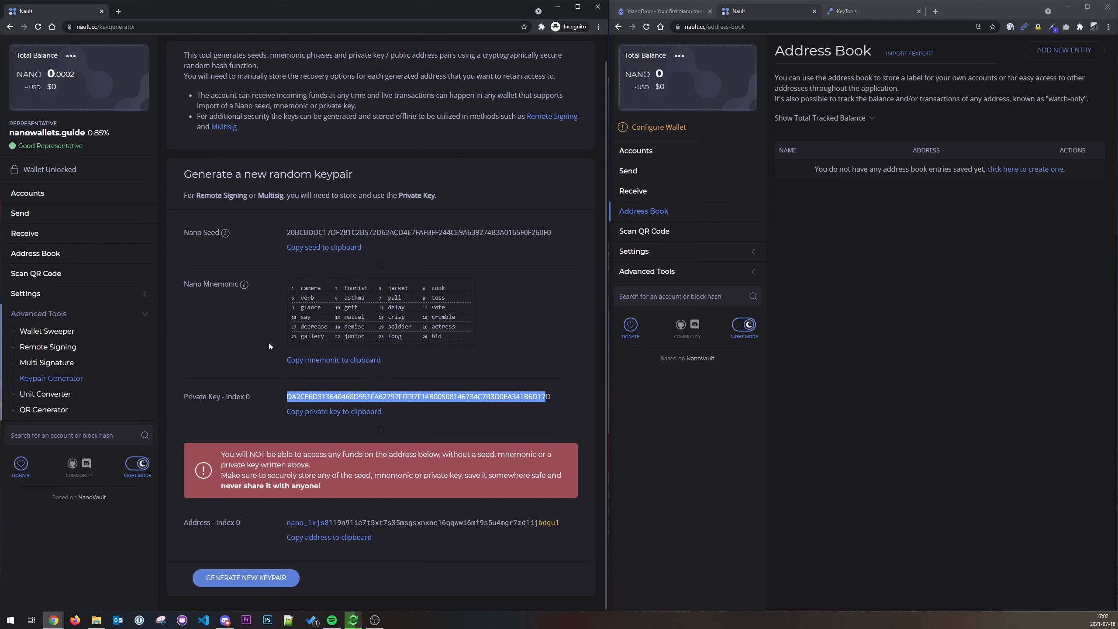
# Copy the generated mnemonic and import it into the second, unconfigured Nault wallet as a Nano Mnemonic.
pyautogui.click(342, 361)
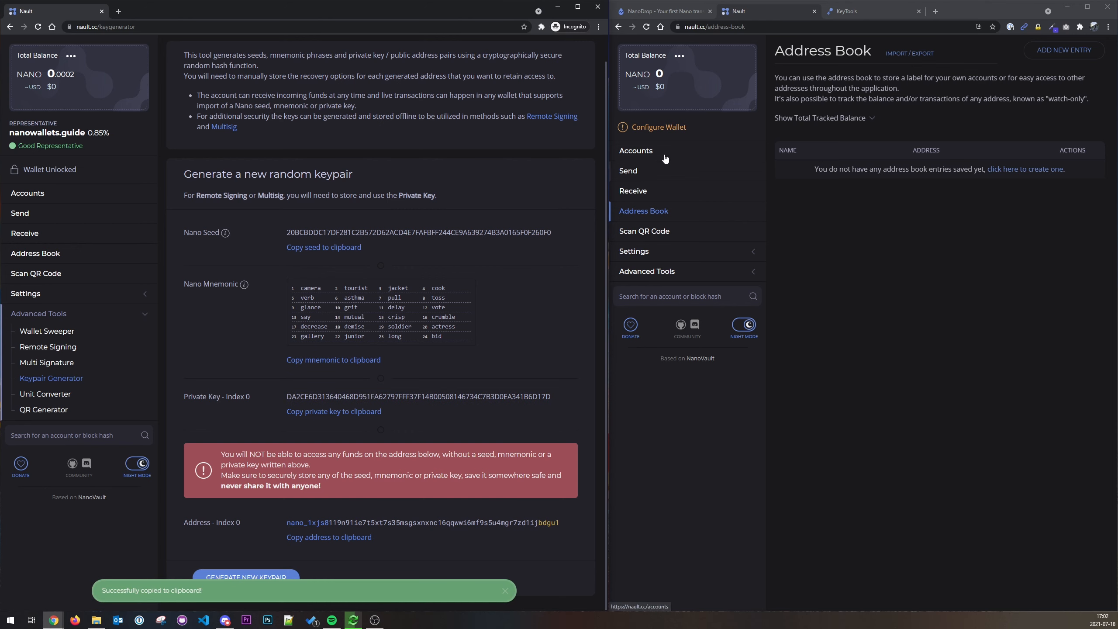
pyautogui.click(658, 127)
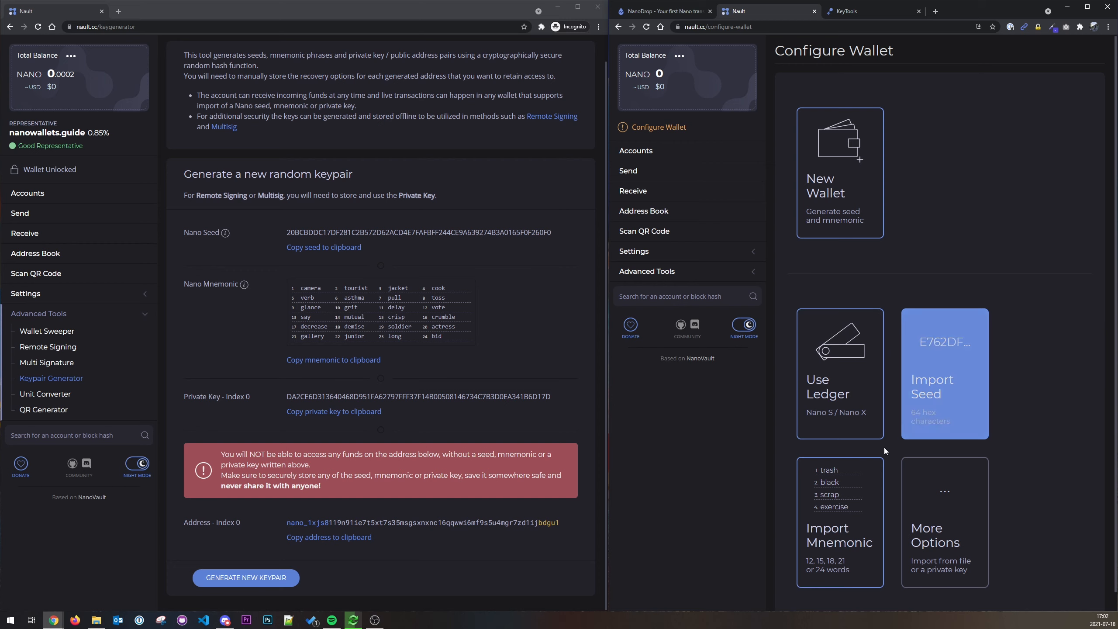
pyautogui.click(834, 541)
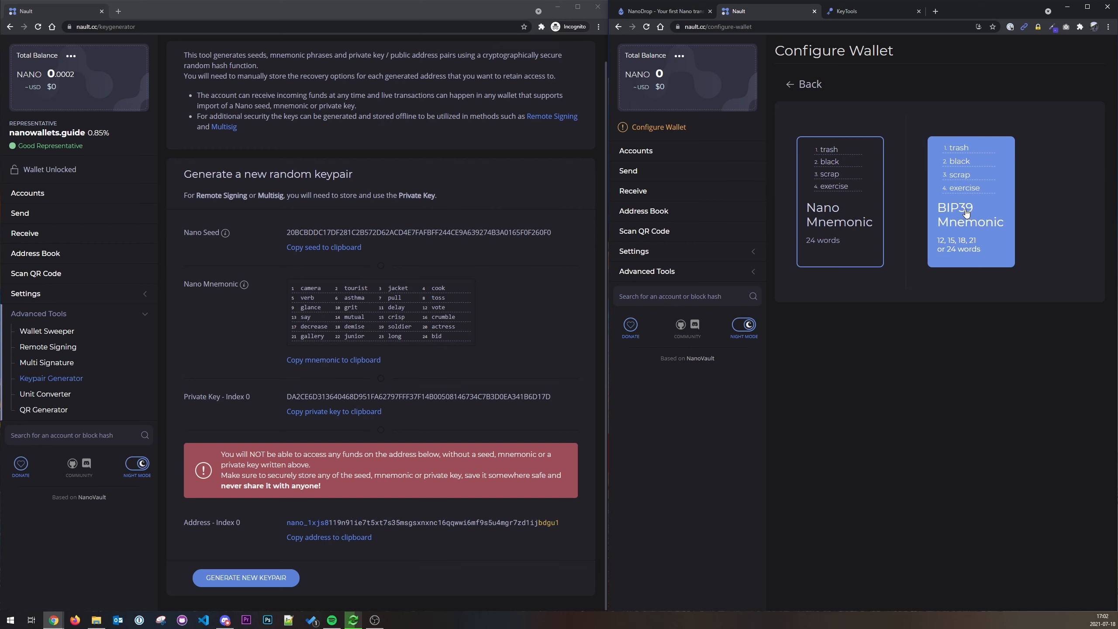
pyautogui.click(856, 217)
pyautogui.click(829, 269)
pyautogui.hotkey('ctrl', 'v')
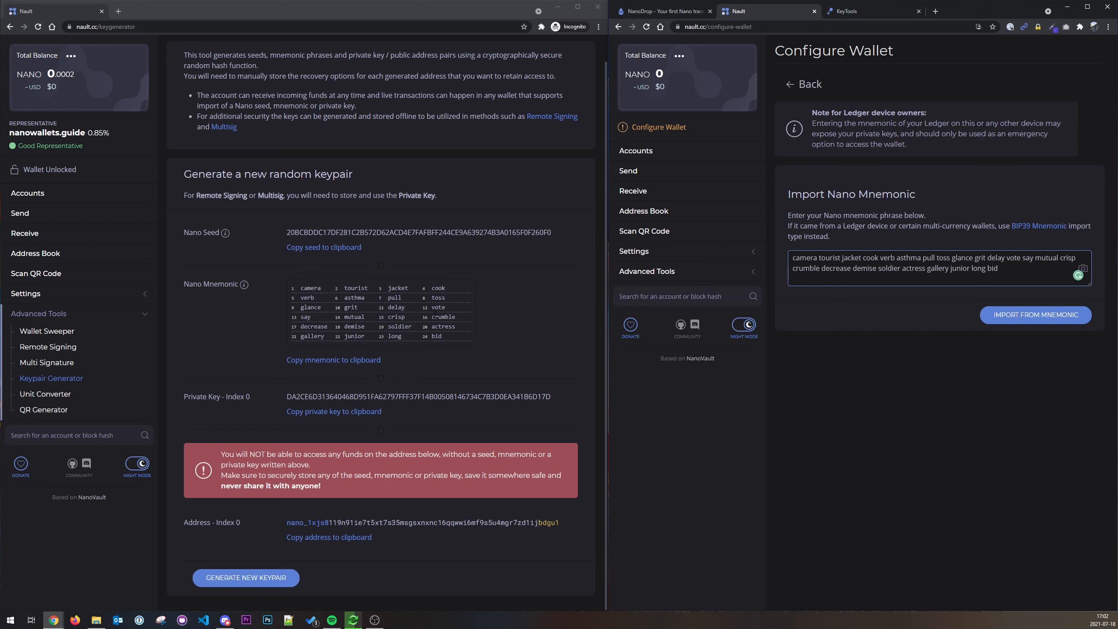
pyautogui.click(1036, 315)
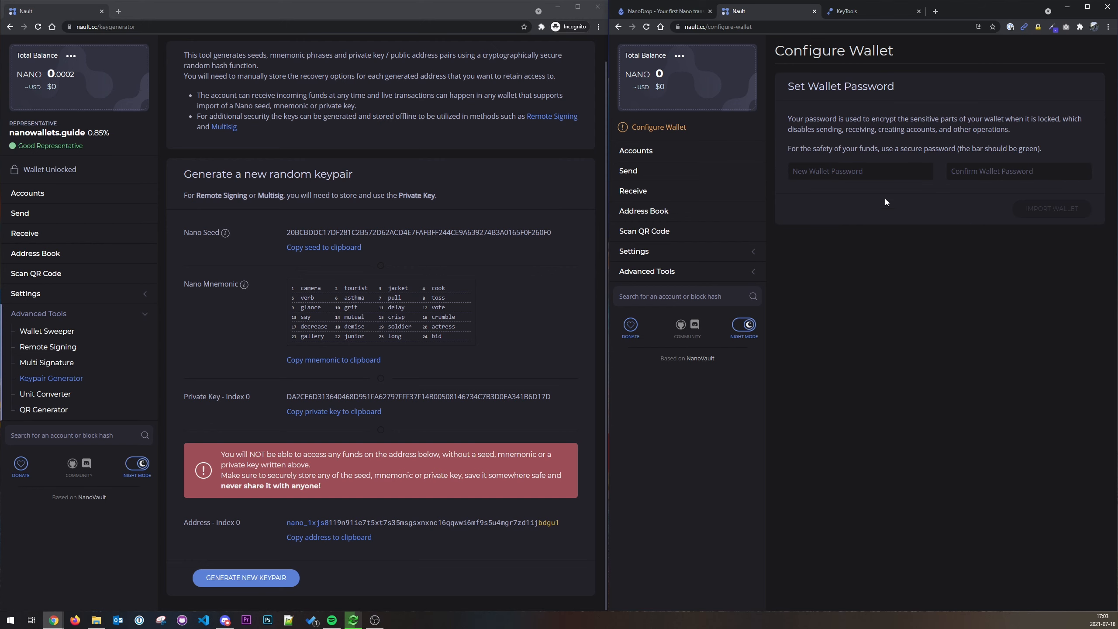
# Enter and confirm the new wallet password, and import the wallet.
pyautogui.click(896, 172)
pyautogui.write('••••••')
pyautogui.click(998, 176)
pyautogui.write('••••••')
pyautogui.click(1065, 250)
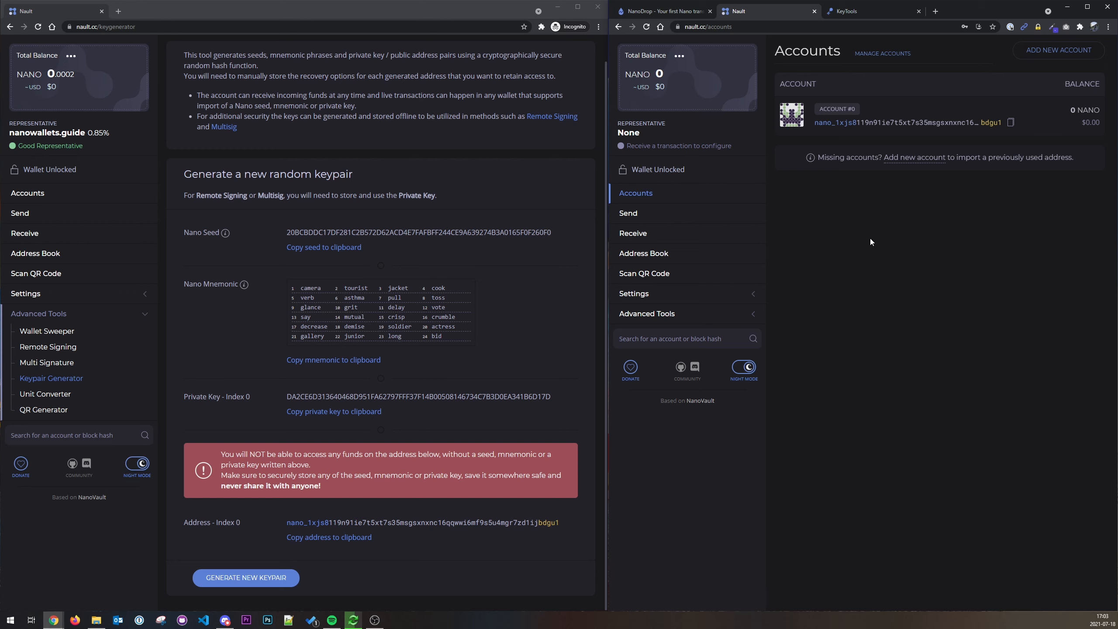
# Add two new accounts to the second wallet.
pyautogui.click(1053, 52)
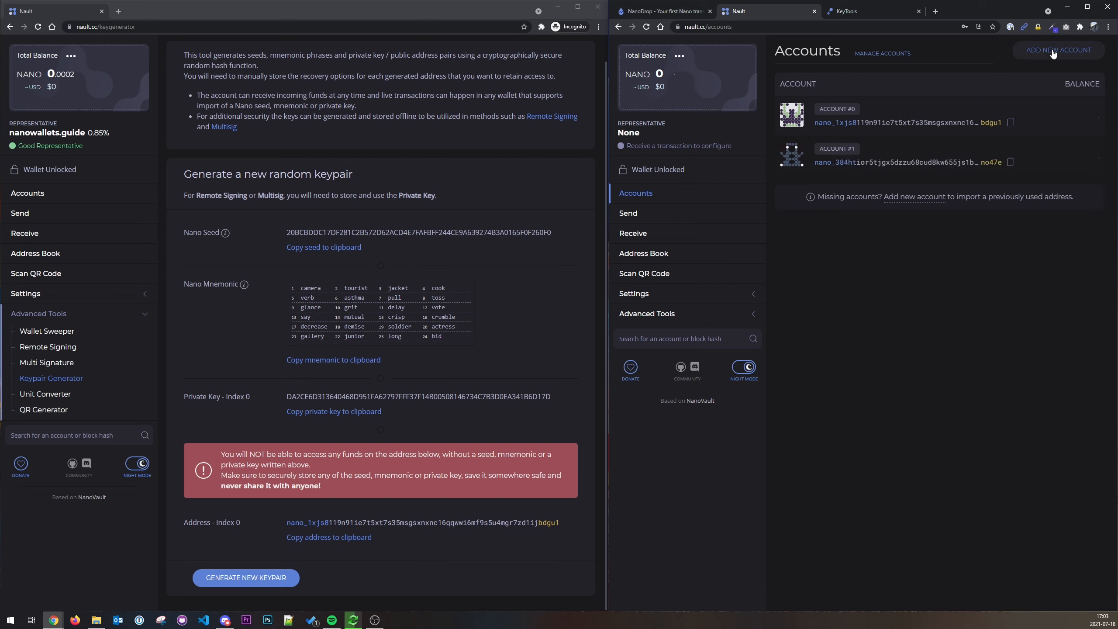
pyautogui.click(1053, 52)
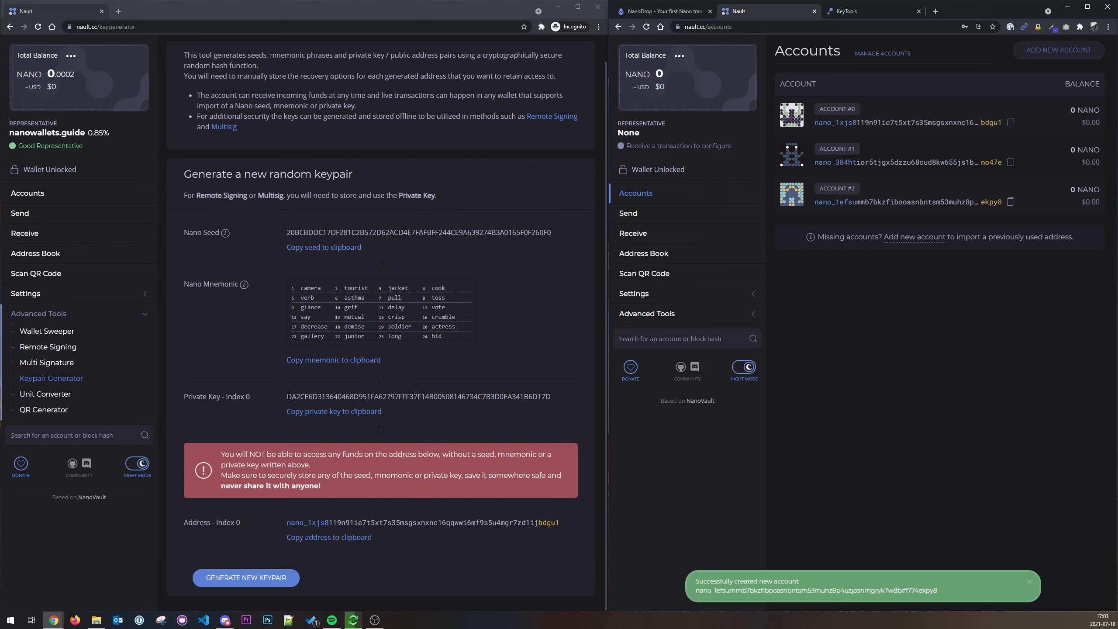
# Examine the generated index 0 private key and its address in the first wallet against the second wallet's first account.
pyautogui.moveTo(287, 397); pyautogui.dragTo(553, 400)
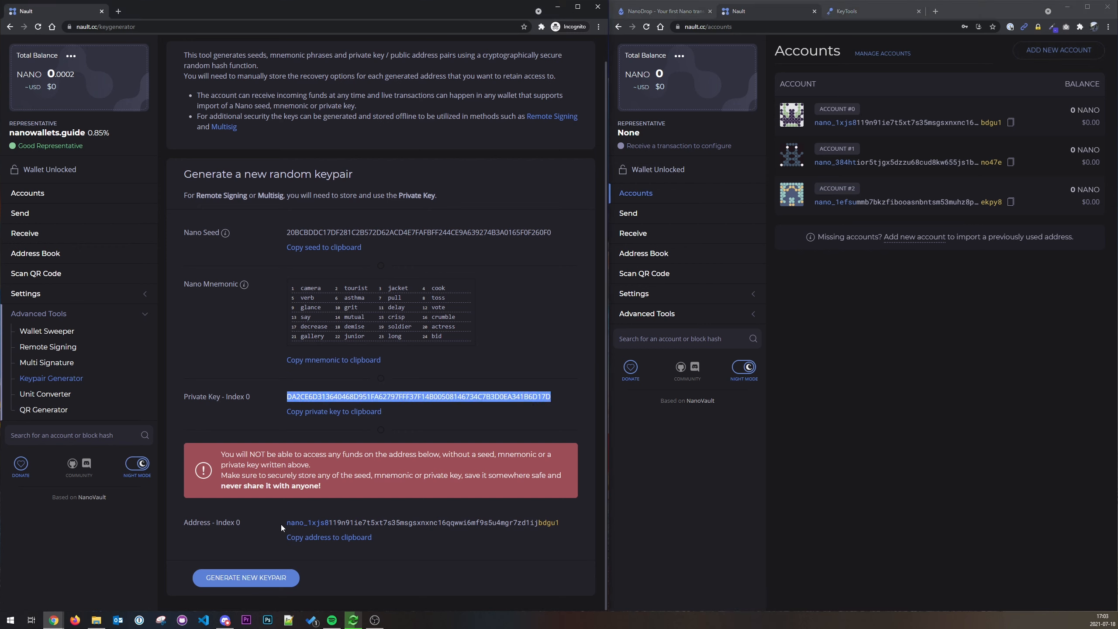
pyautogui.moveTo(287, 523); pyautogui.dragTo(562, 523)
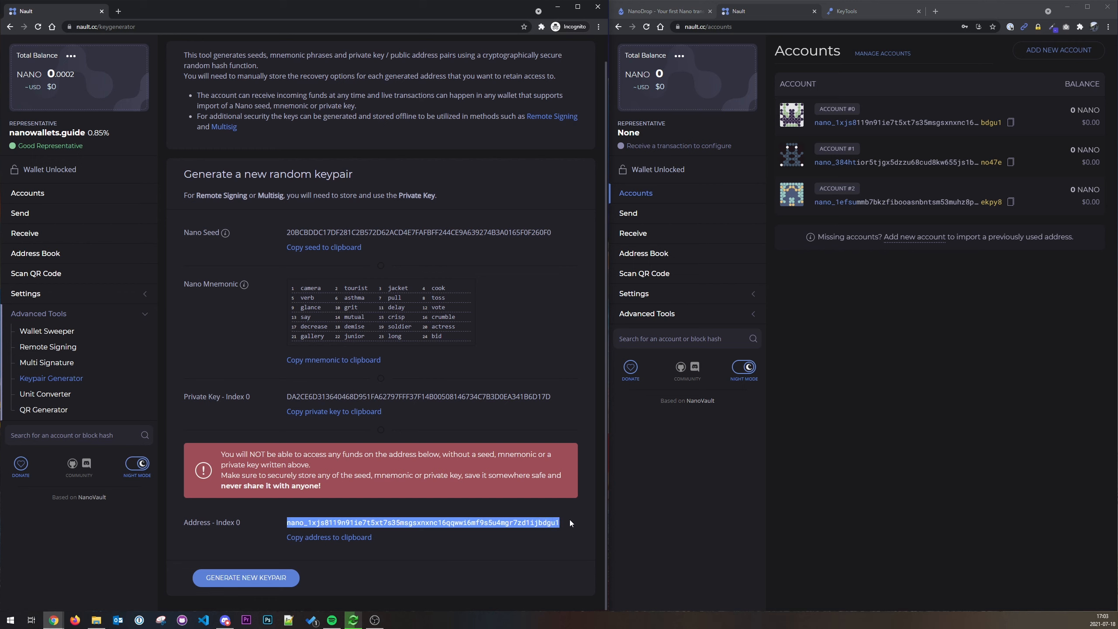
pyautogui.click(570, 521)
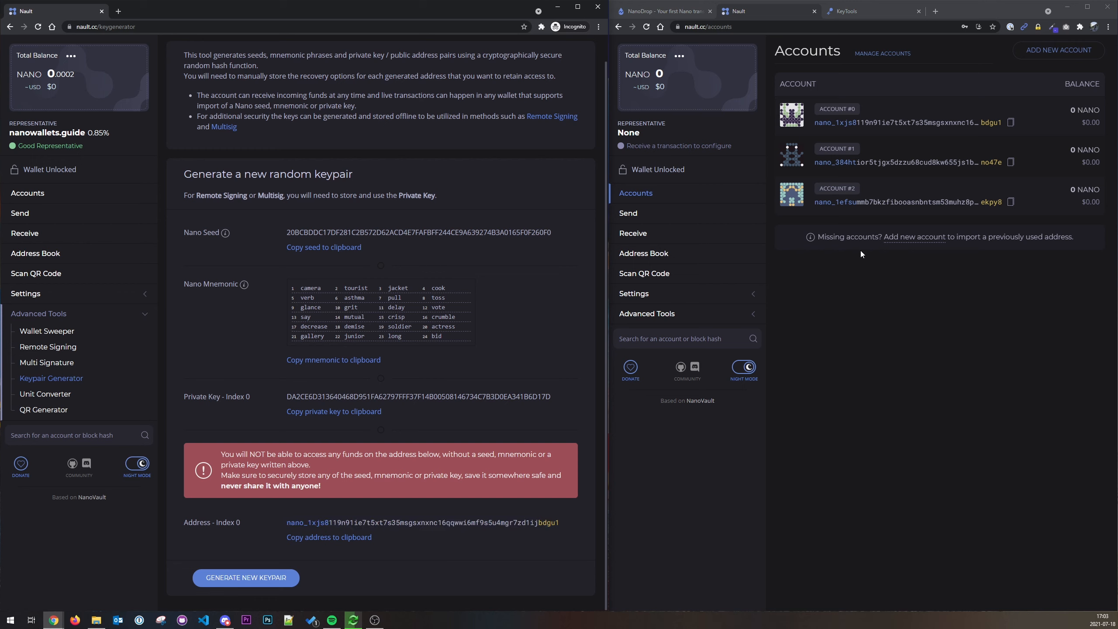
# Copy the address of the second wallet's Account #0 and paste it as the recipient in the first wallet's Send Nano form.
pyautogui.click(1011, 124)
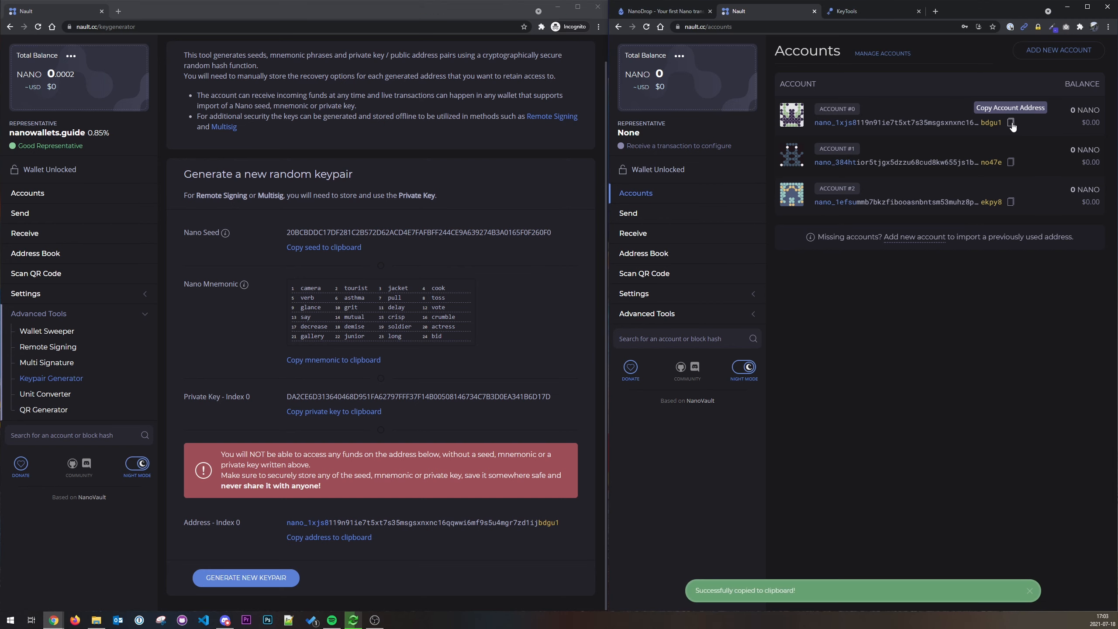
pyautogui.click(76, 217)
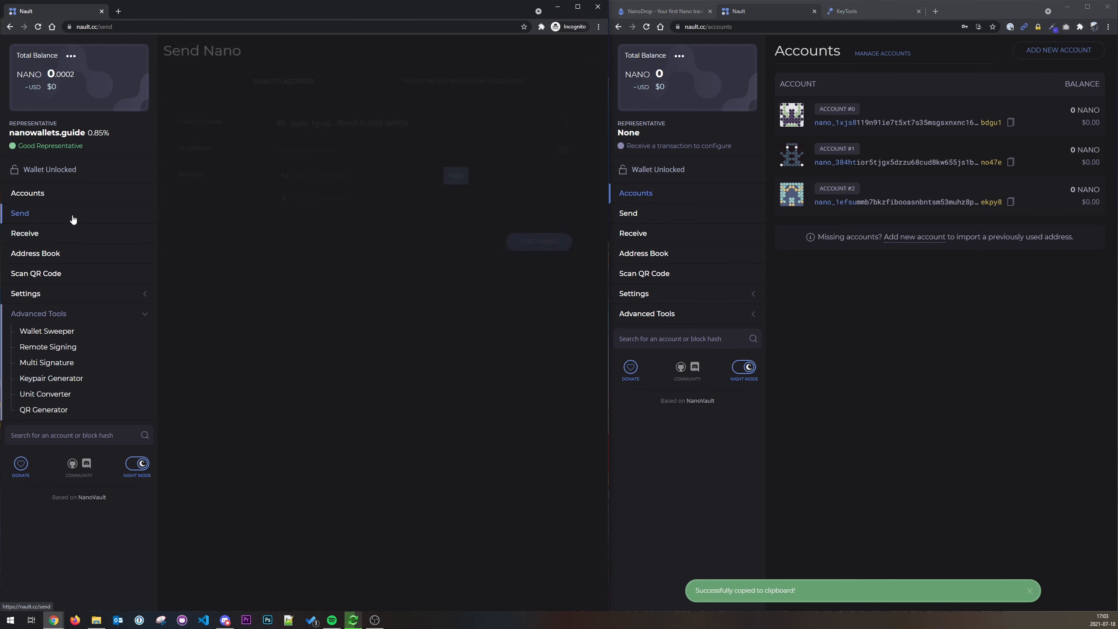
pyautogui.click(335, 149)
pyautogui.hotkey('ctrl', 'v')
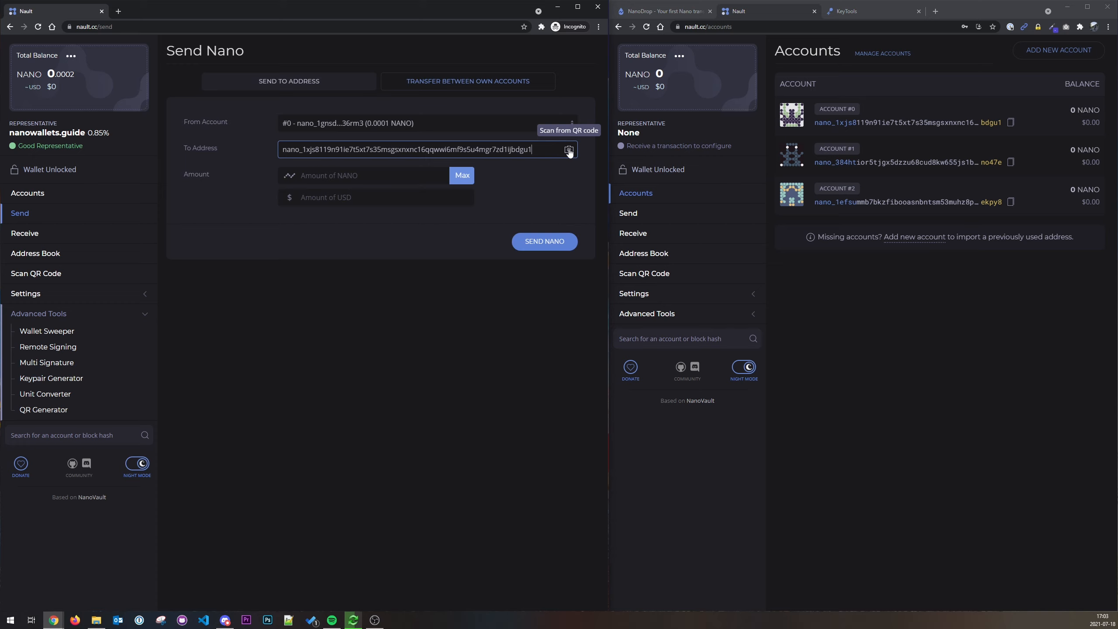
# Clear the pasted recipient and fill it in by scanning the QR code of the second wallet's Account #0, allowing camera access.
pyautogui.moveTo(534, 150); pyautogui.dragTo(227, 150)
pyautogui.press('BackSpace')
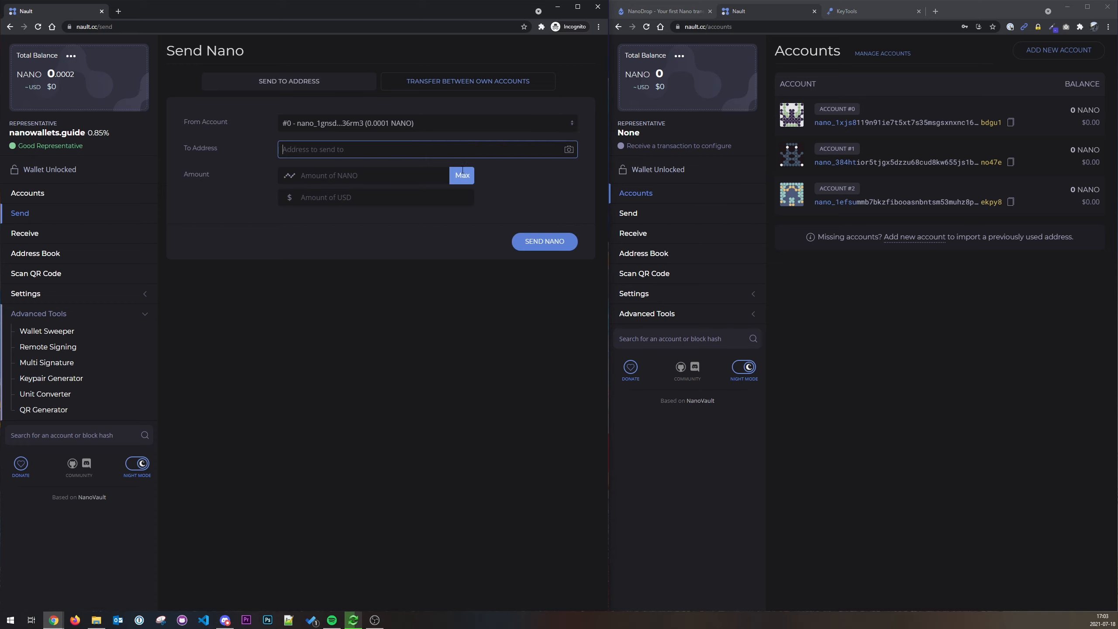
pyautogui.click(914, 127)
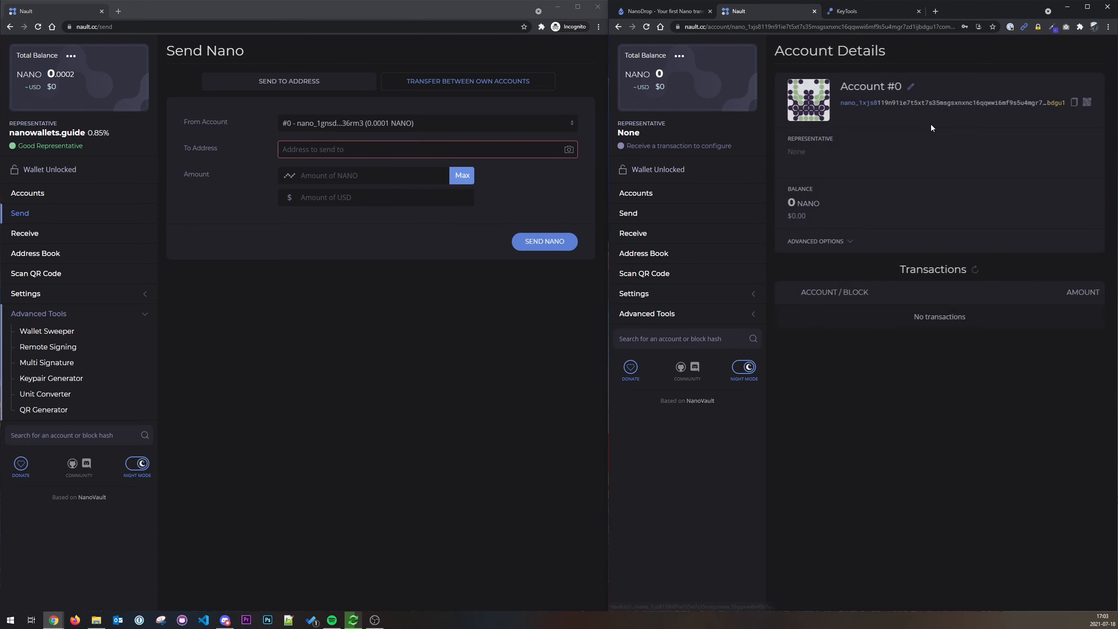
pyautogui.click(1089, 103)
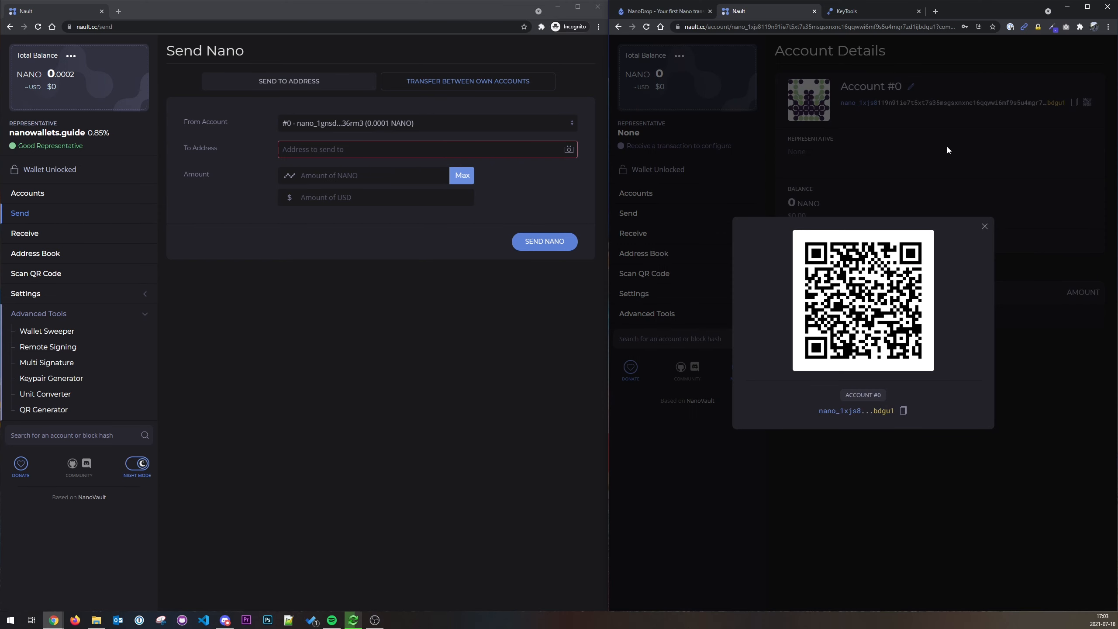
pyautogui.click(576, 153)
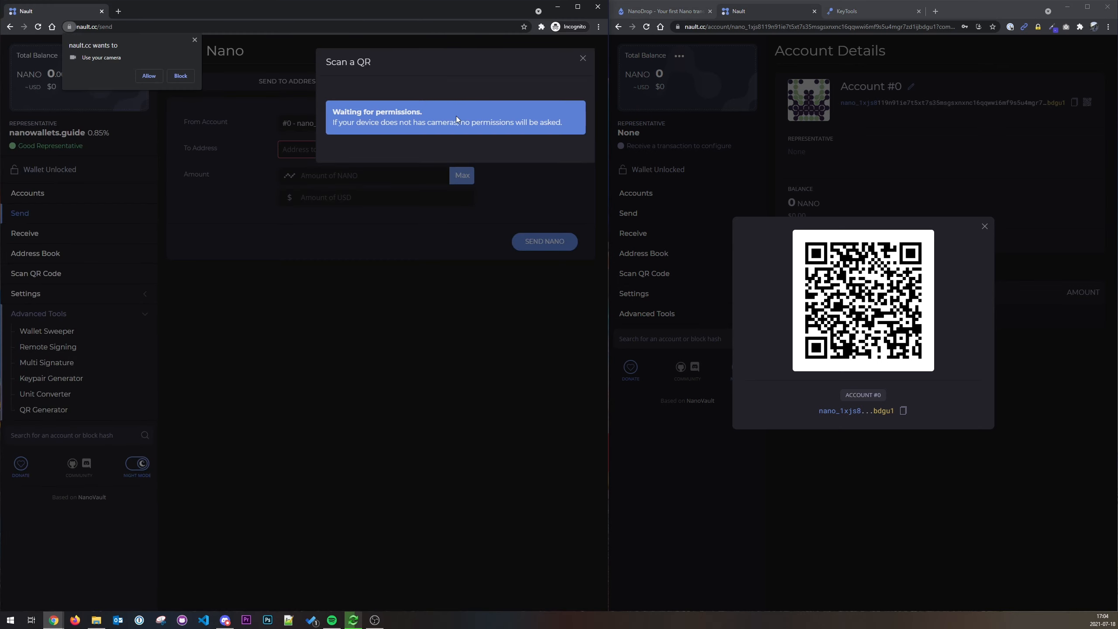
pyautogui.click(149, 76)
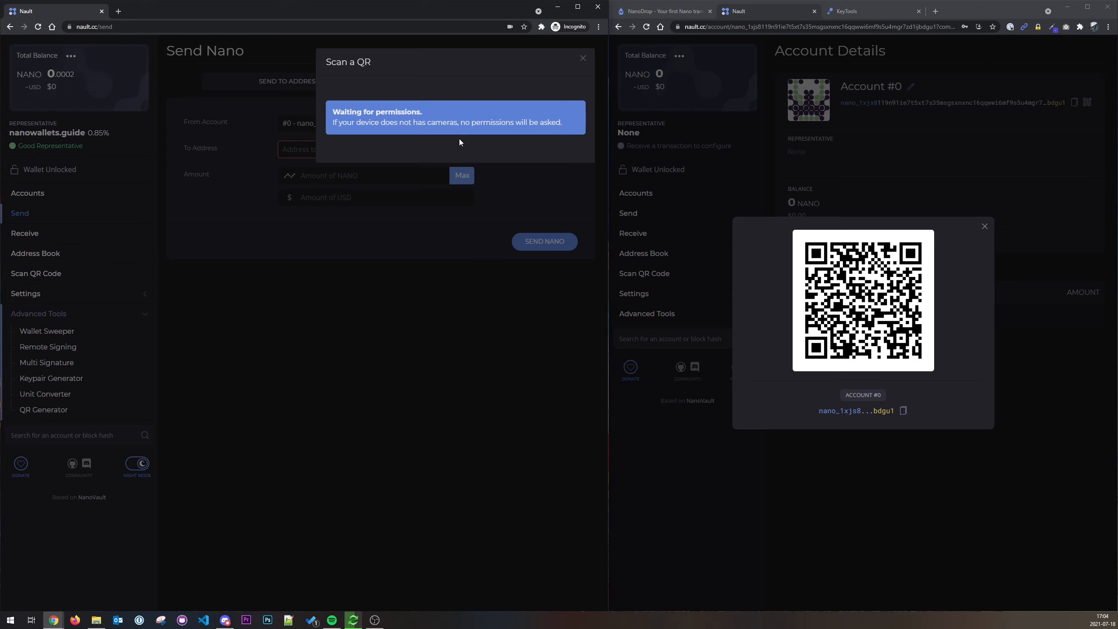
pyautogui.click(468, 99)
pyautogui.click(460, 126)
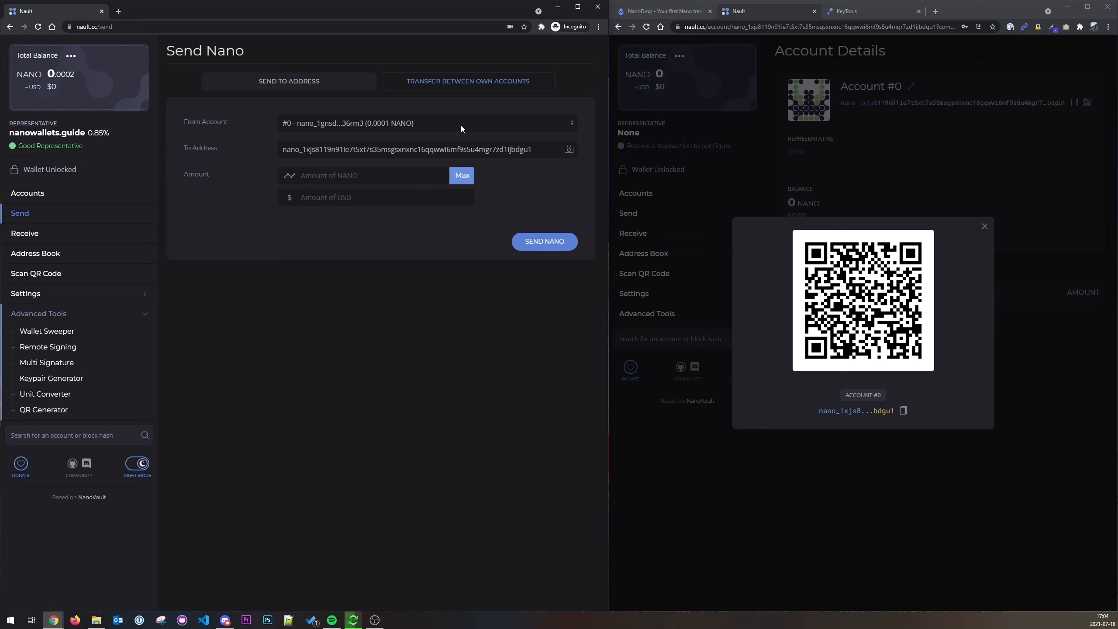
# Send 0.00001 NANO from the first wallet to the scanned address, and dismiss the second wallet's QR code.
pyautogui.click(456, 179)
pyautogui.click(317, 175)
pyautogui.write('0')
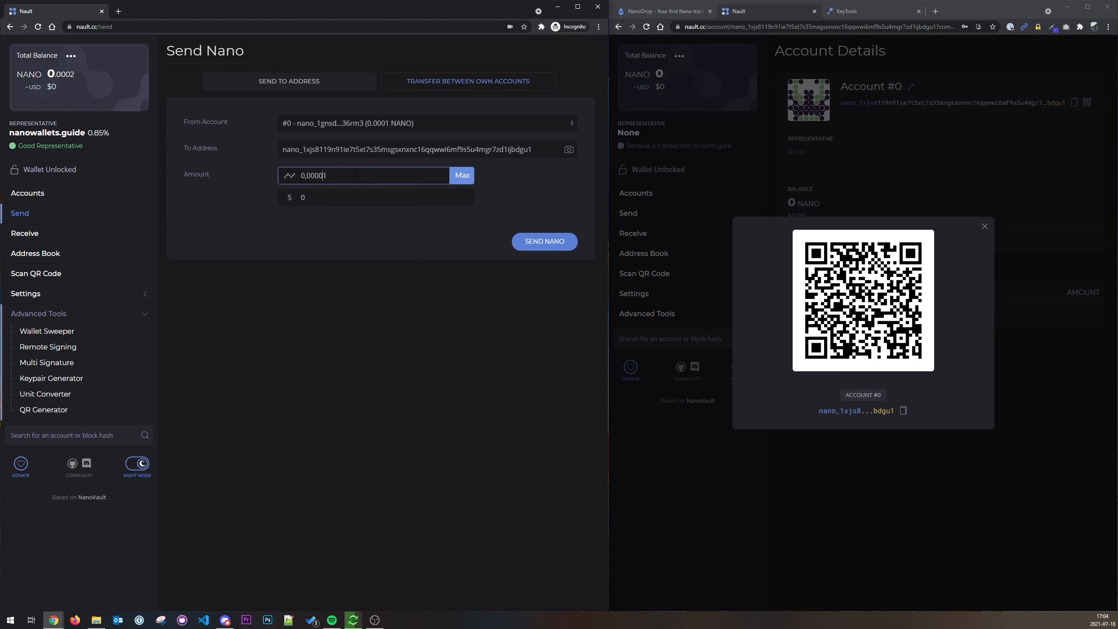
pyautogui.click(542, 240)
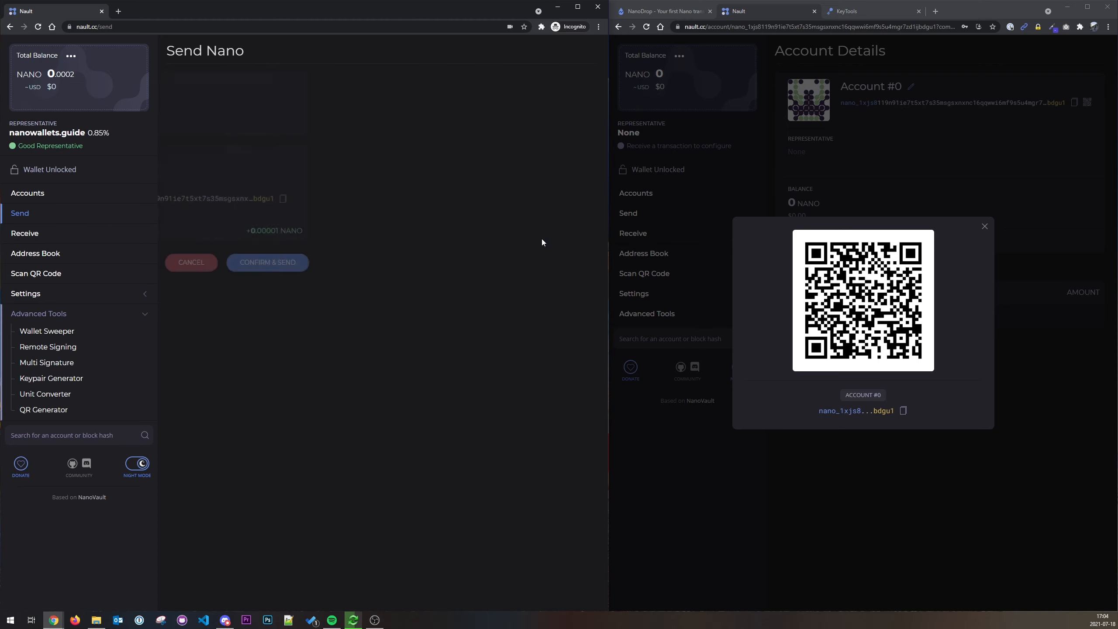
pyautogui.click(693, 385)
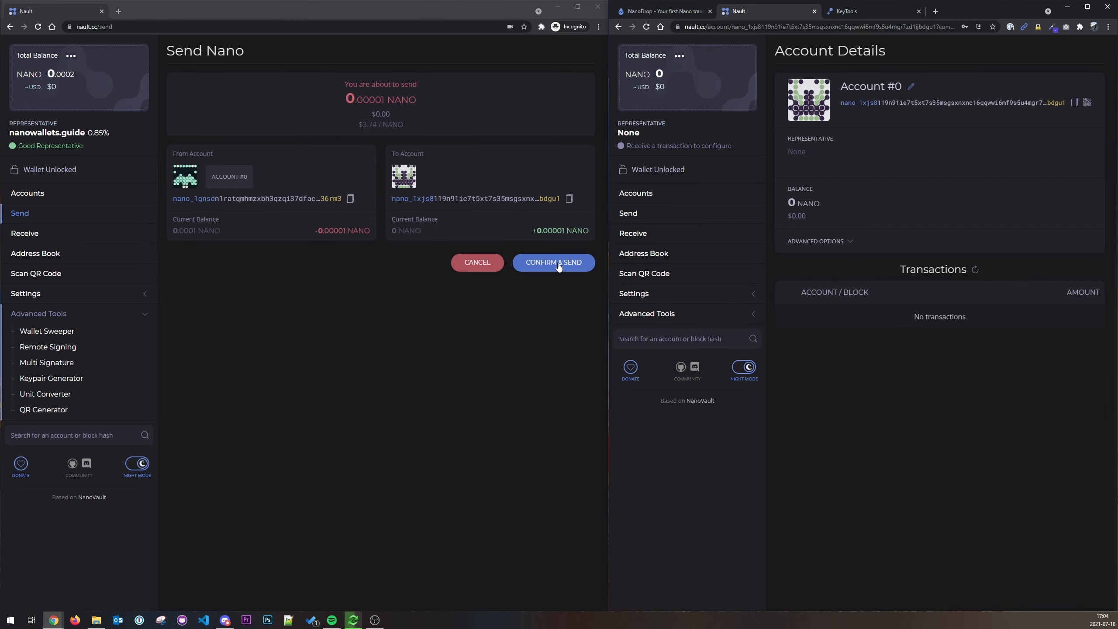
pyautogui.click(519, 265)
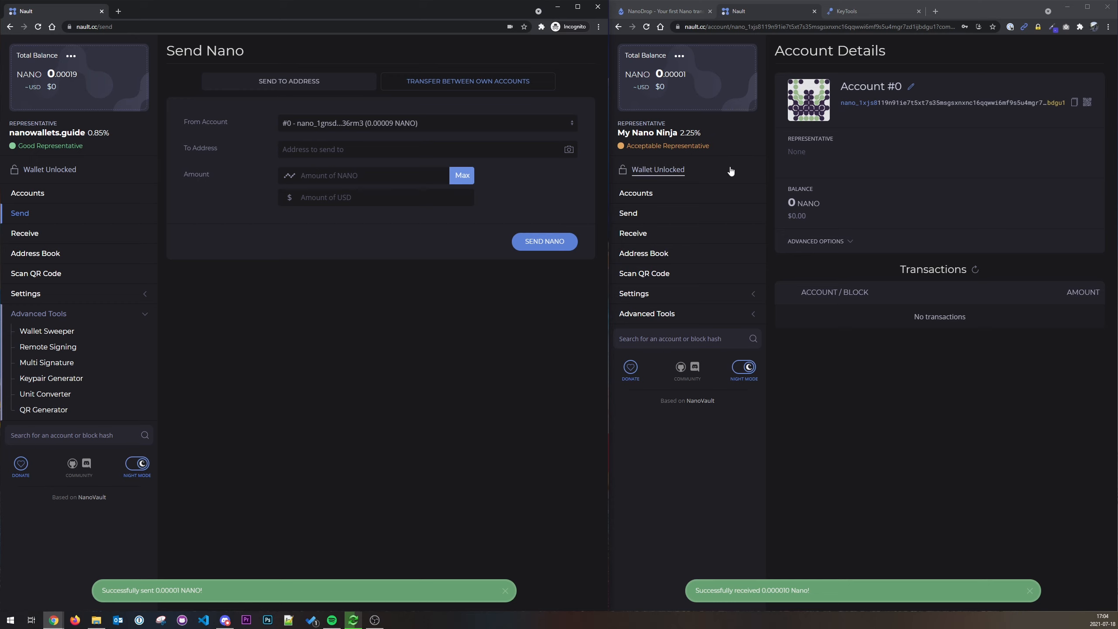
# Check the second wallet's balance and view the incoming transactions on its Receive Nano page.
pyautogui.moveTo(748, 163)
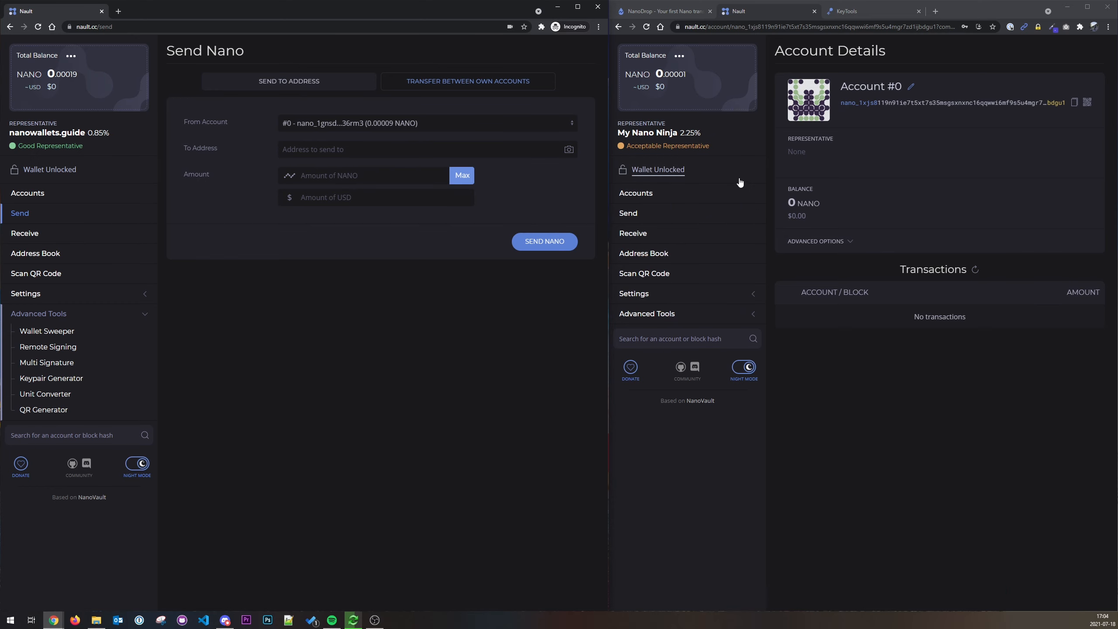
pyautogui.click(646, 237)
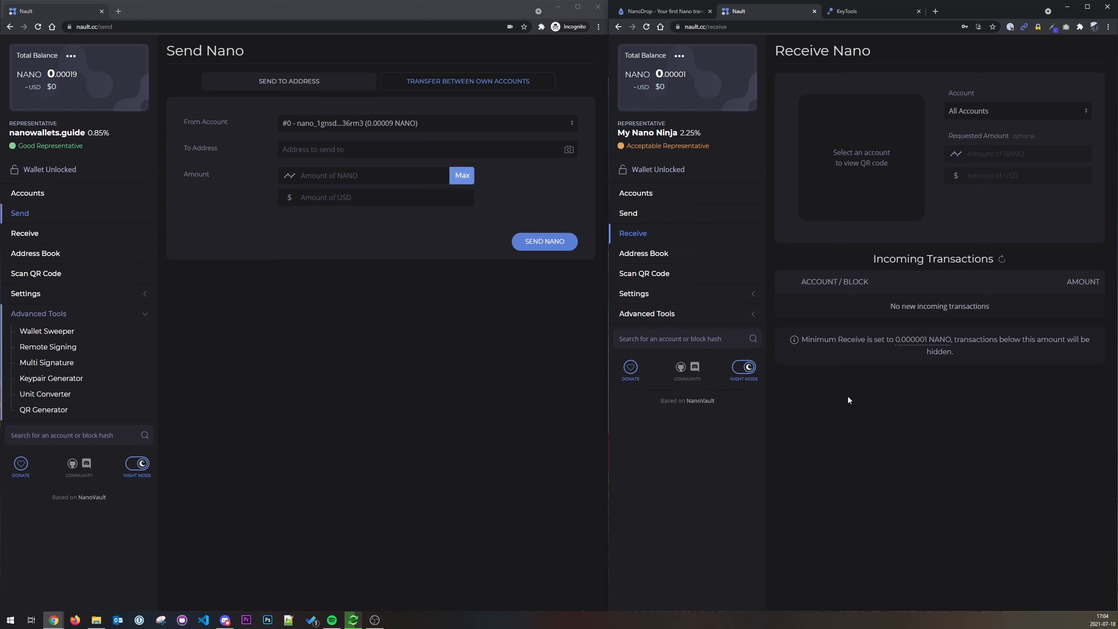
# In the second wallet's Representatives settings, select Account #0 for the change and choose Finland Green as the new representative.
pyautogui.click(651, 297)
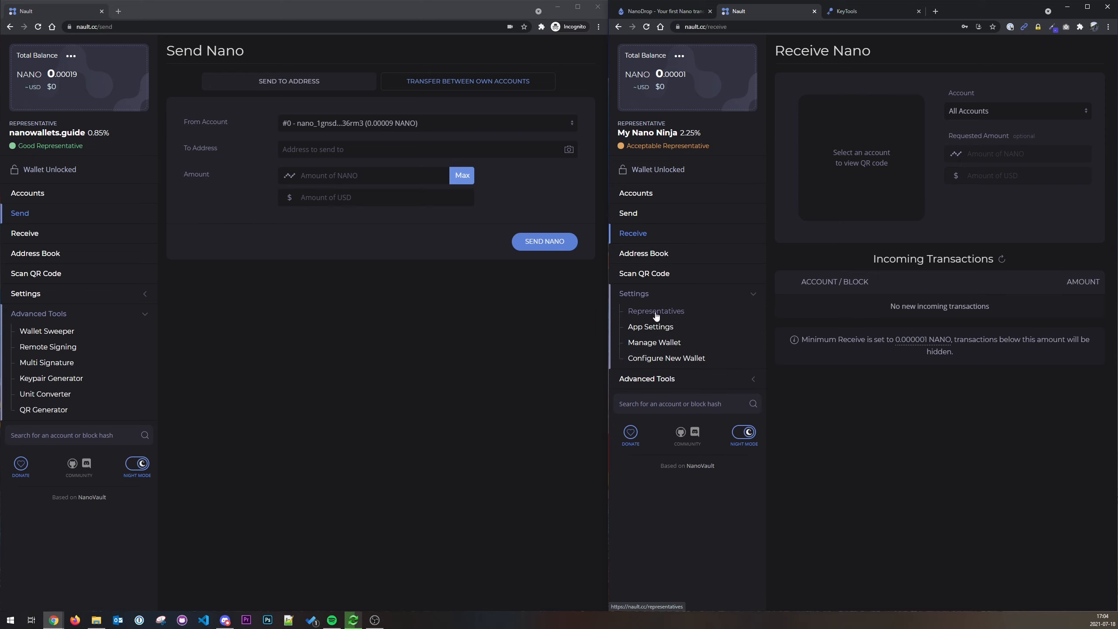
pyautogui.click(655, 313)
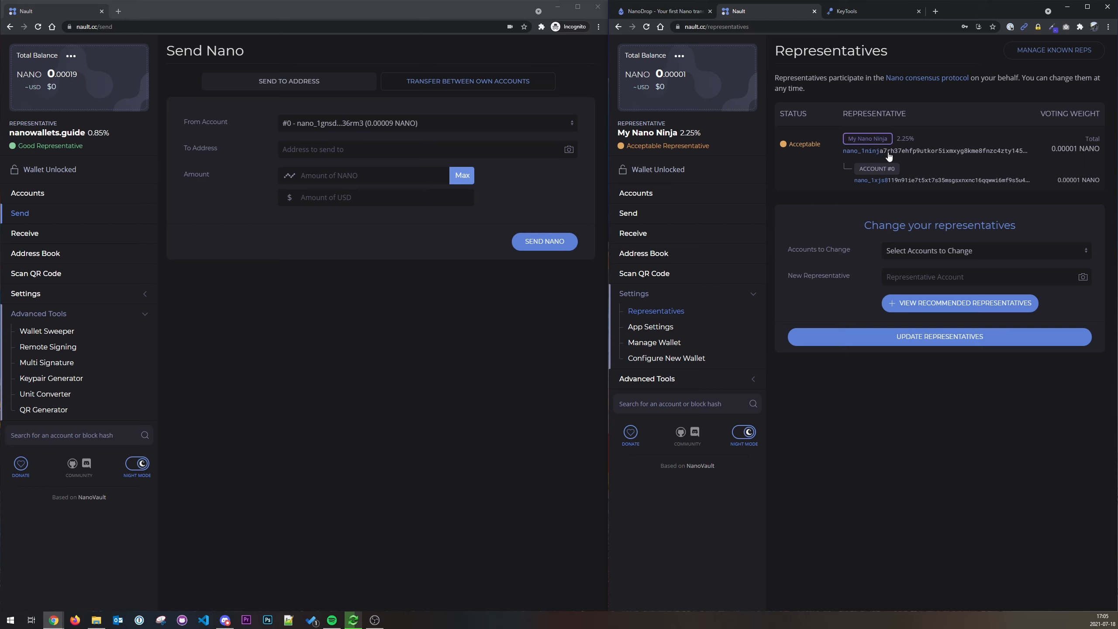
pyautogui.moveTo(737, 149)
pyautogui.click(920, 251)
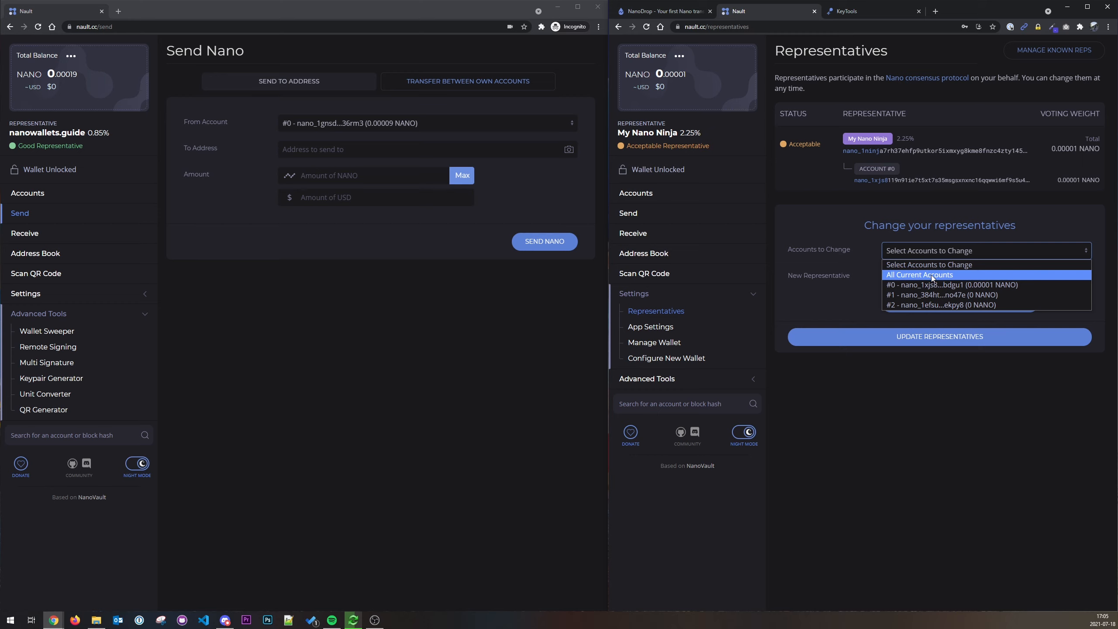
pyautogui.click(956, 285)
pyautogui.click(918, 318)
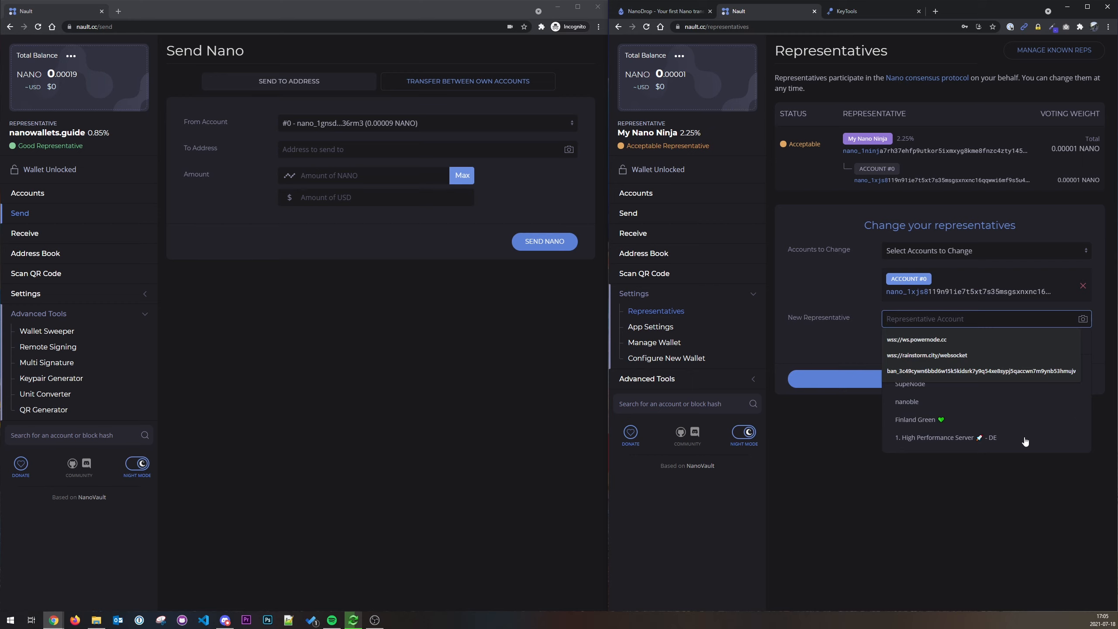
pyautogui.click(979, 481)
pyautogui.click(943, 321)
pyautogui.click(916, 422)
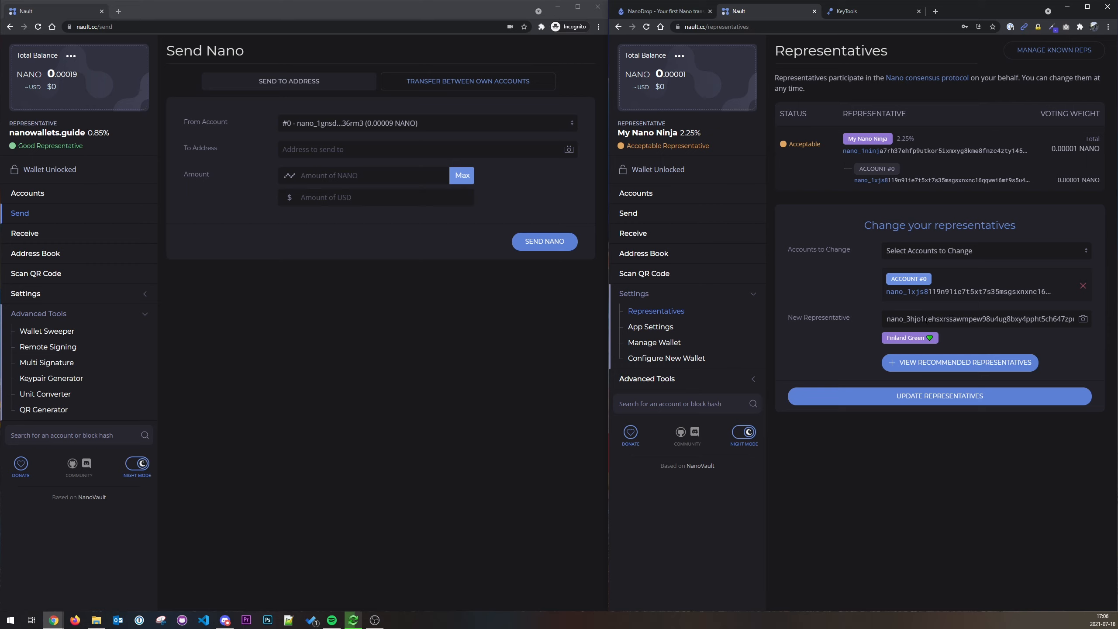
# Open the Nano Charts site in a new browser tab, browse its ranked representatives, and return to the second wallet.
pyautogui.click(935, 11)
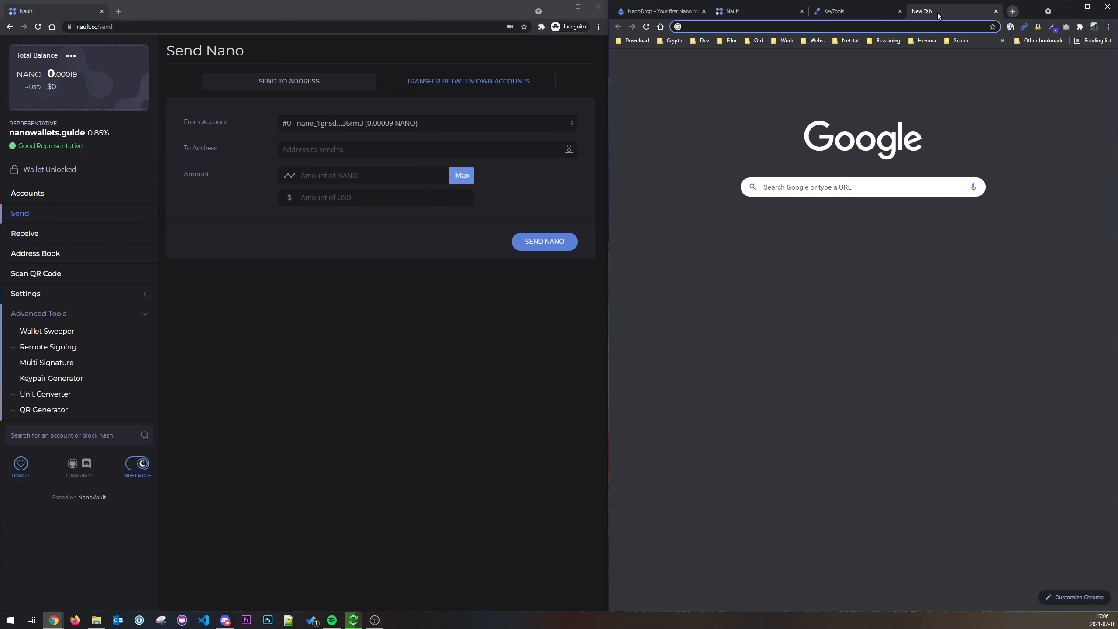
pyautogui.write('nanoch')
pyautogui.press('Return')
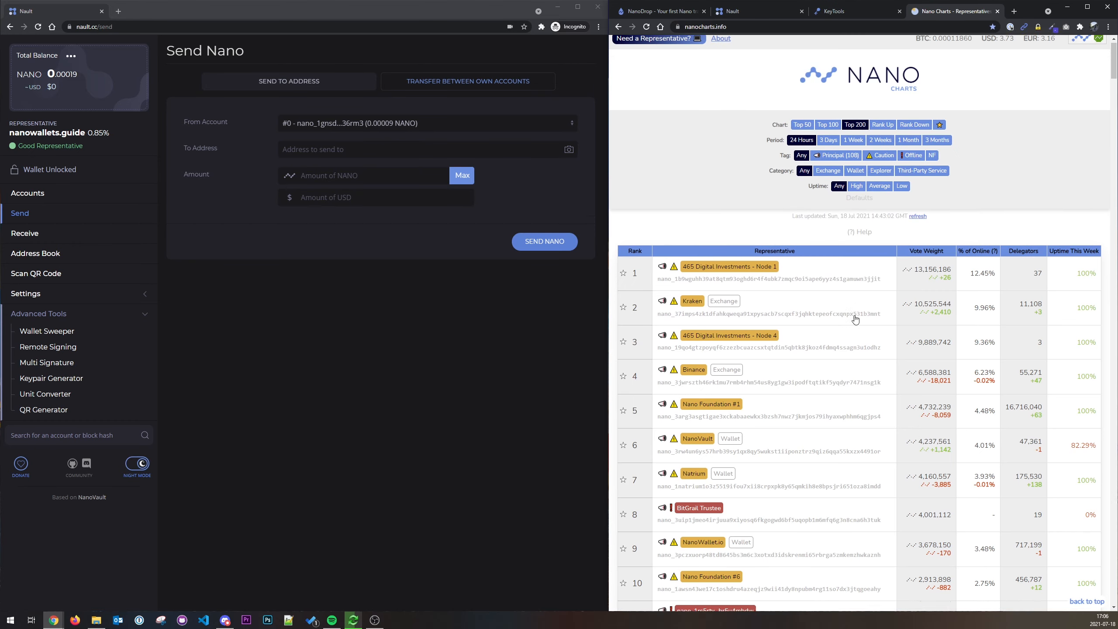
pyautogui.scroll(-4, 853, 317)
pyautogui.scroll(-4, 849, 350)
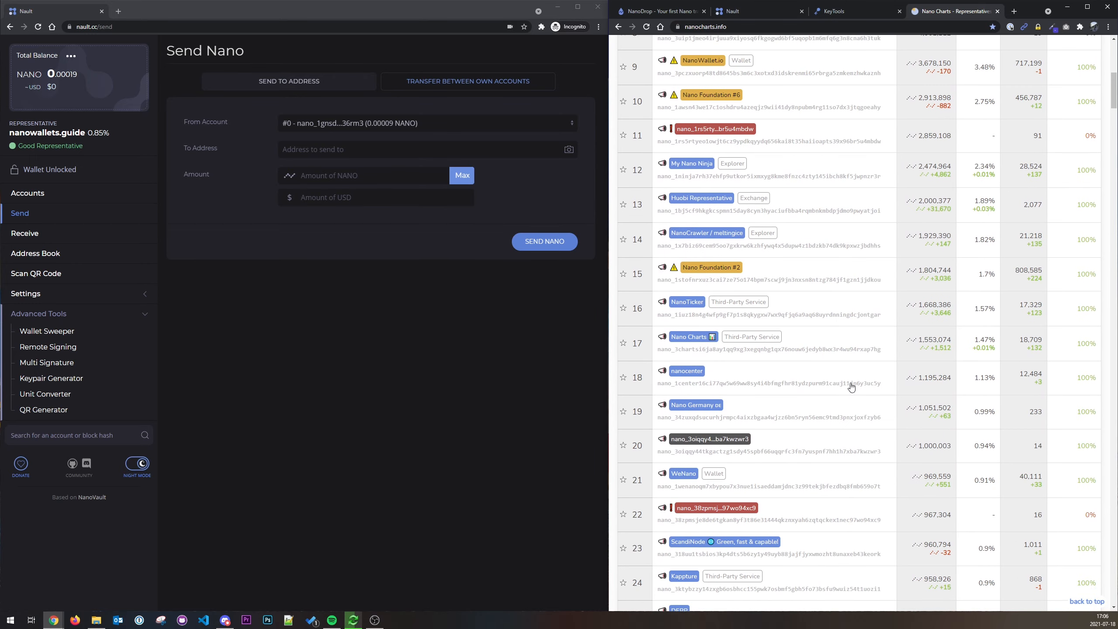
pyautogui.click(683, 12)
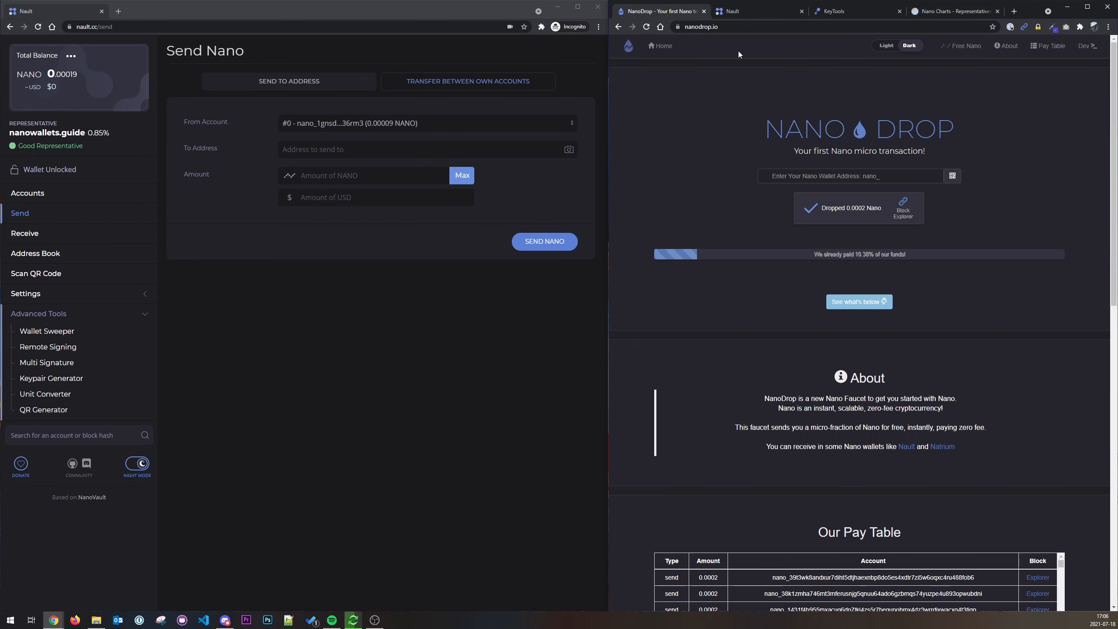
pyautogui.click(750, 13)
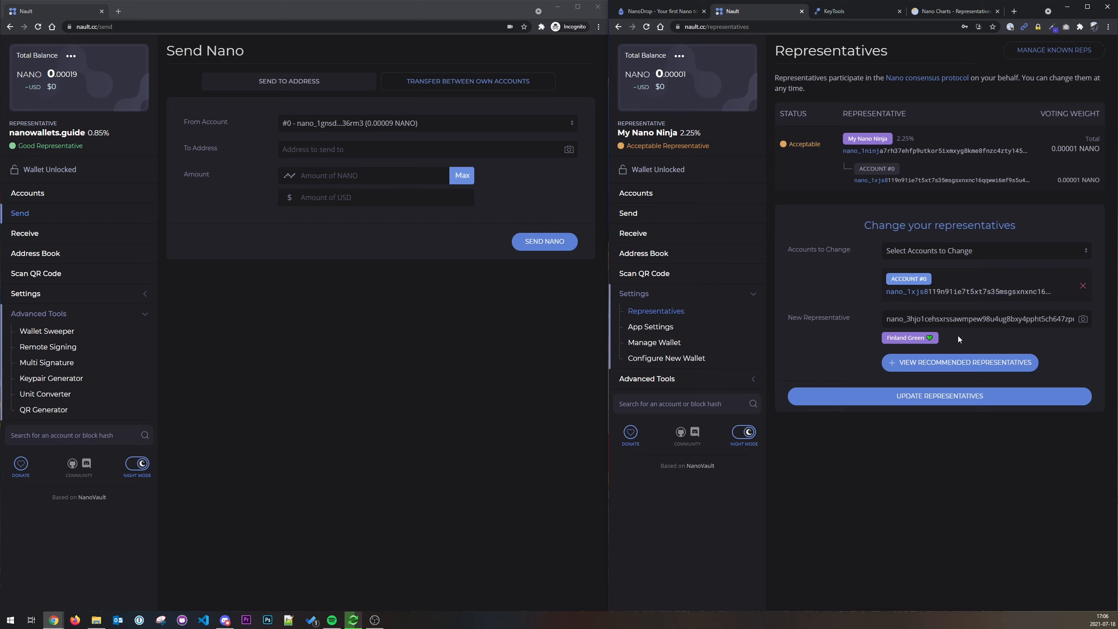
# Pick SupeNode from the recommended representatives and update Account #0's representative.
pyautogui.click(893, 366)
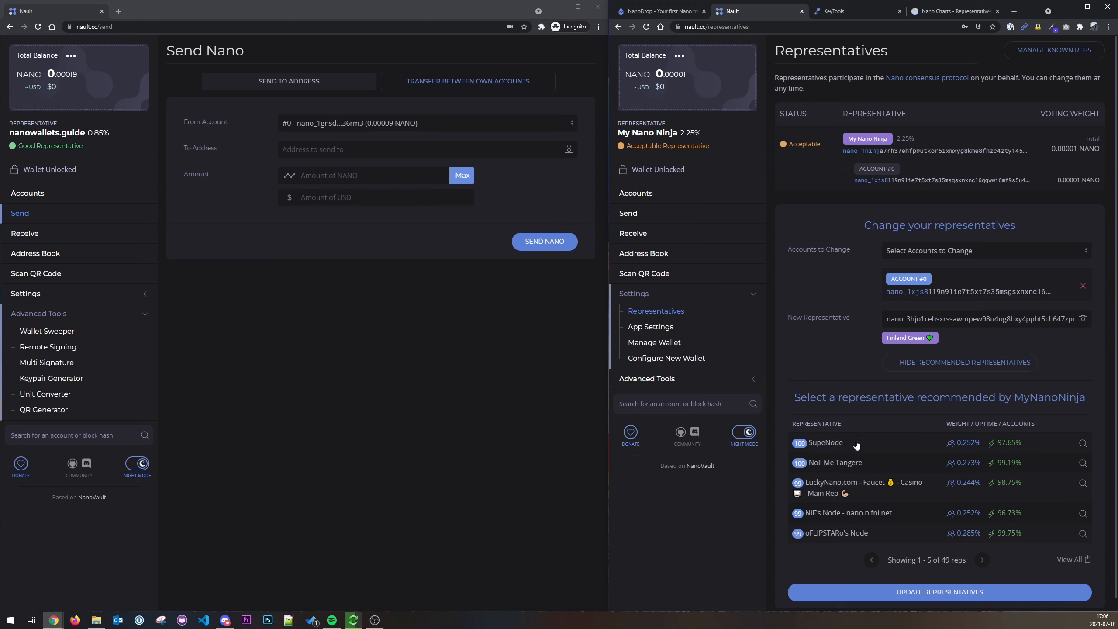
pyautogui.click(831, 443)
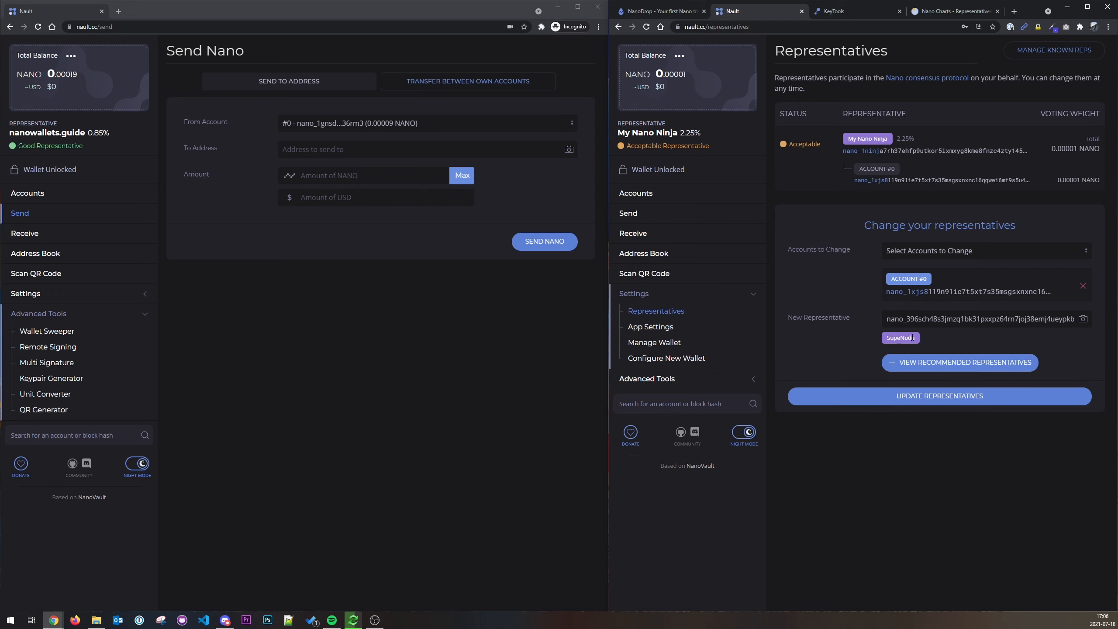
pyautogui.click(919, 402)
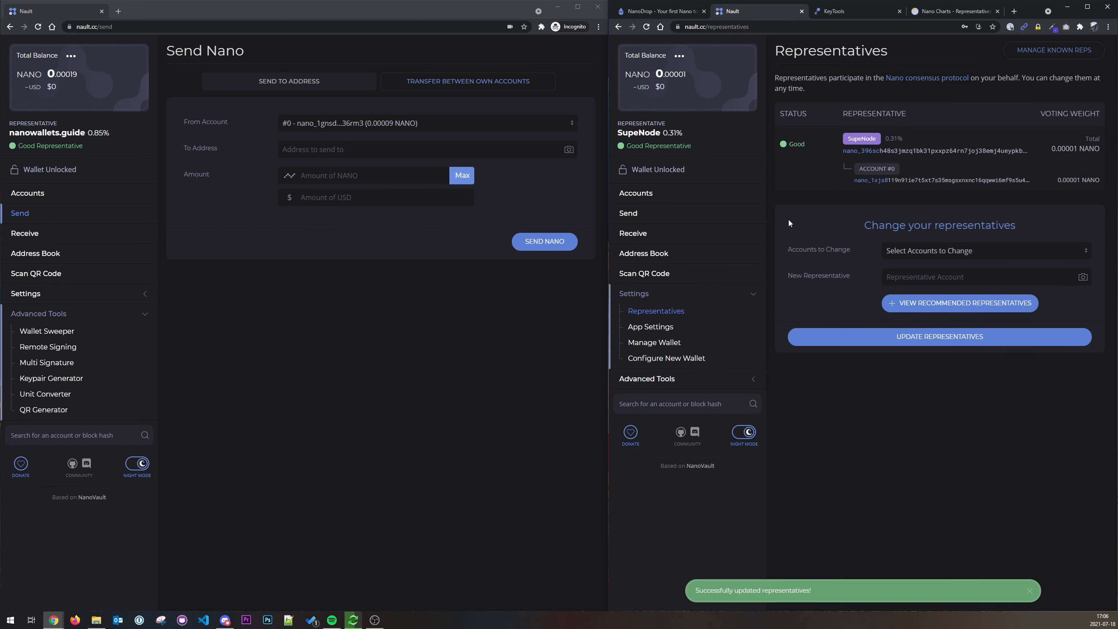
# Check the second wallet's representative status, open its App Settings, and widen its browser window.
pyautogui.moveTo(635, 151)
pyautogui.click(654, 330)
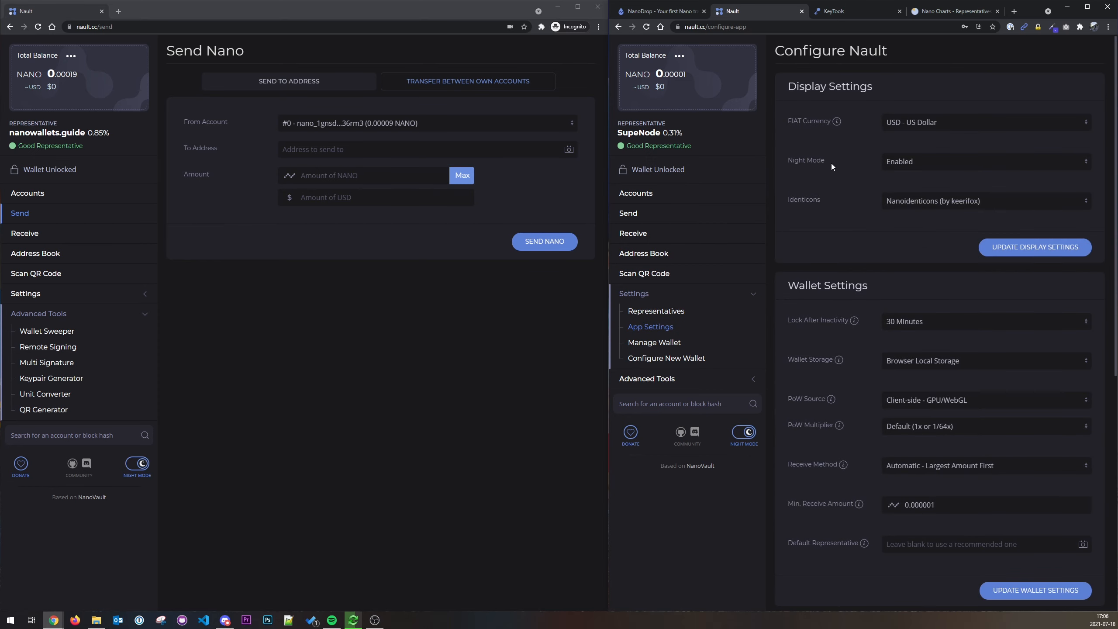
pyautogui.moveTo(609, 146); pyautogui.dragTo(519, 146)
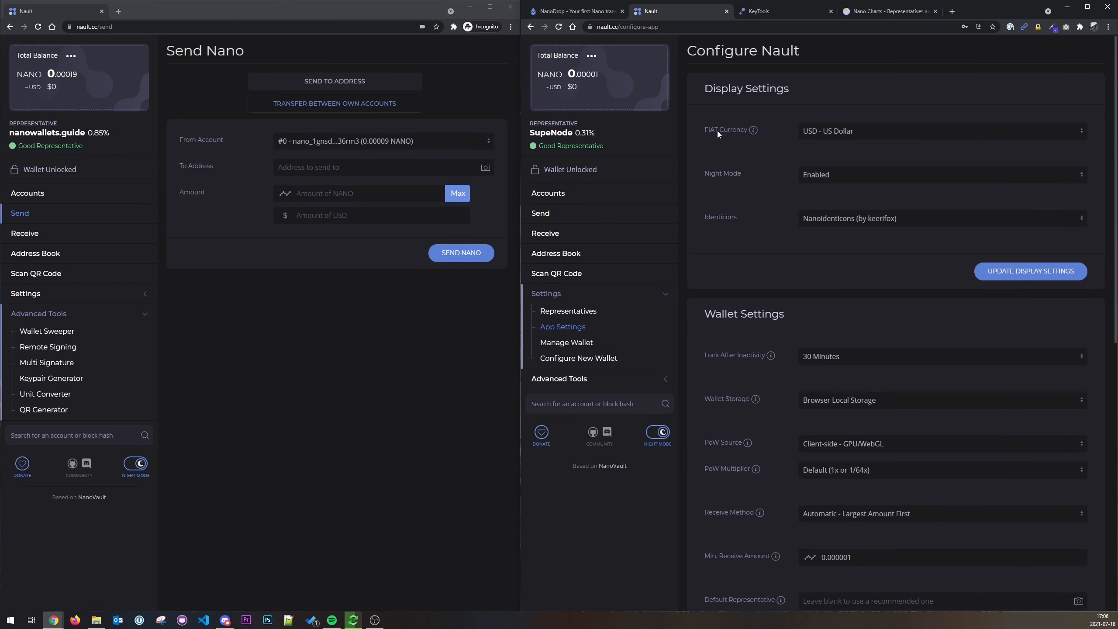
# Browse the fiat currency options, set Night Mode to Disabled, and update the display settings.
pyautogui.click(836, 131)
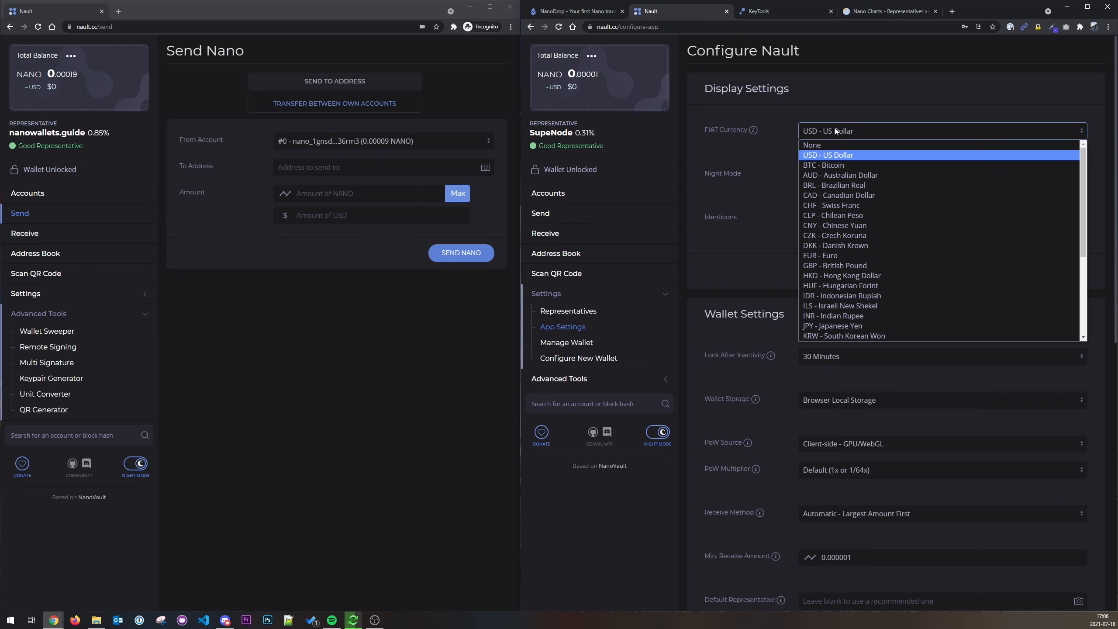
pyautogui.click(836, 130)
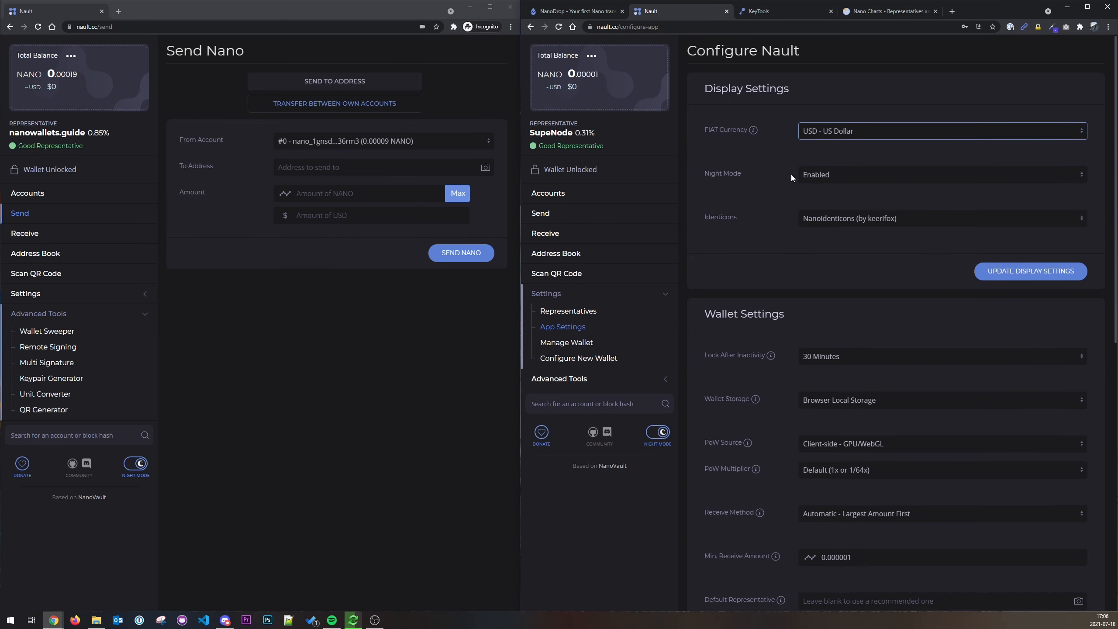
pyautogui.click(833, 174)
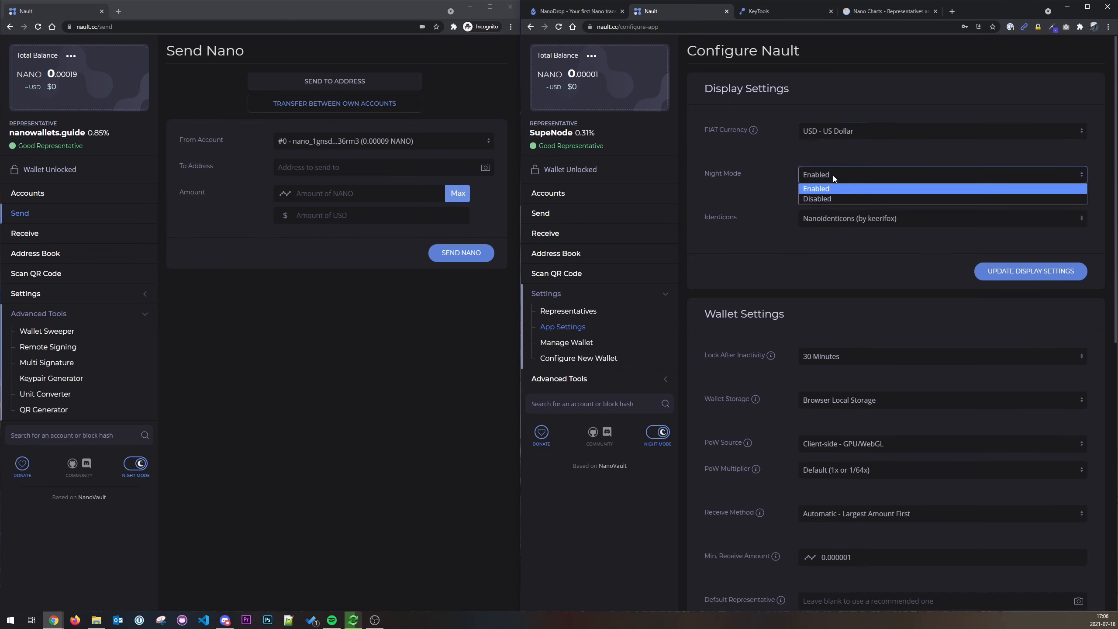
pyautogui.click(822, 199)
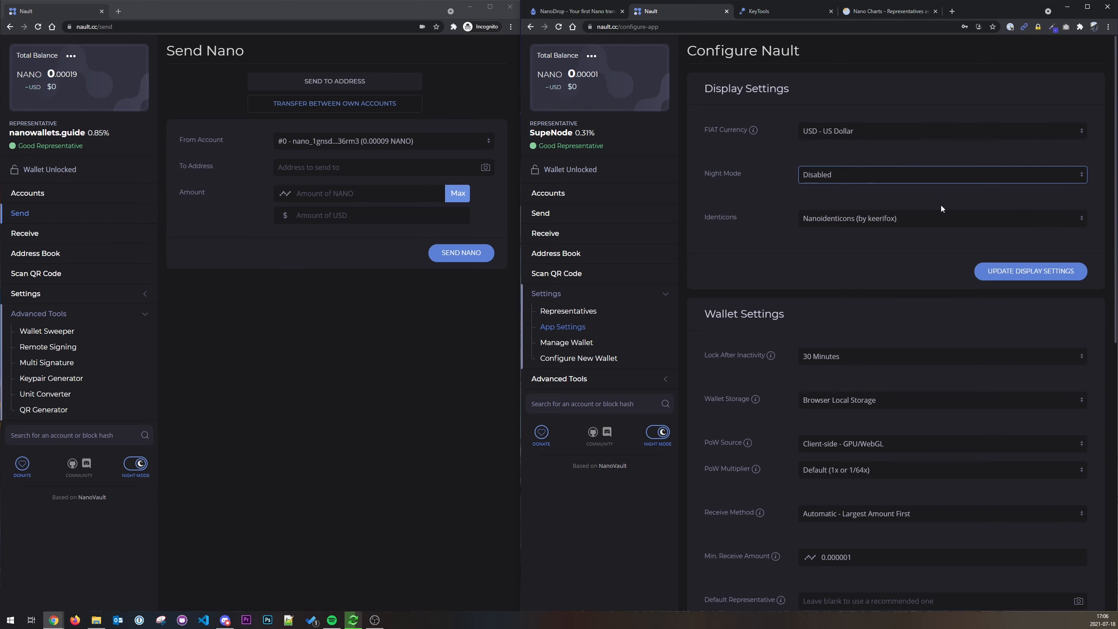
pyautogui.click(1030, 271)
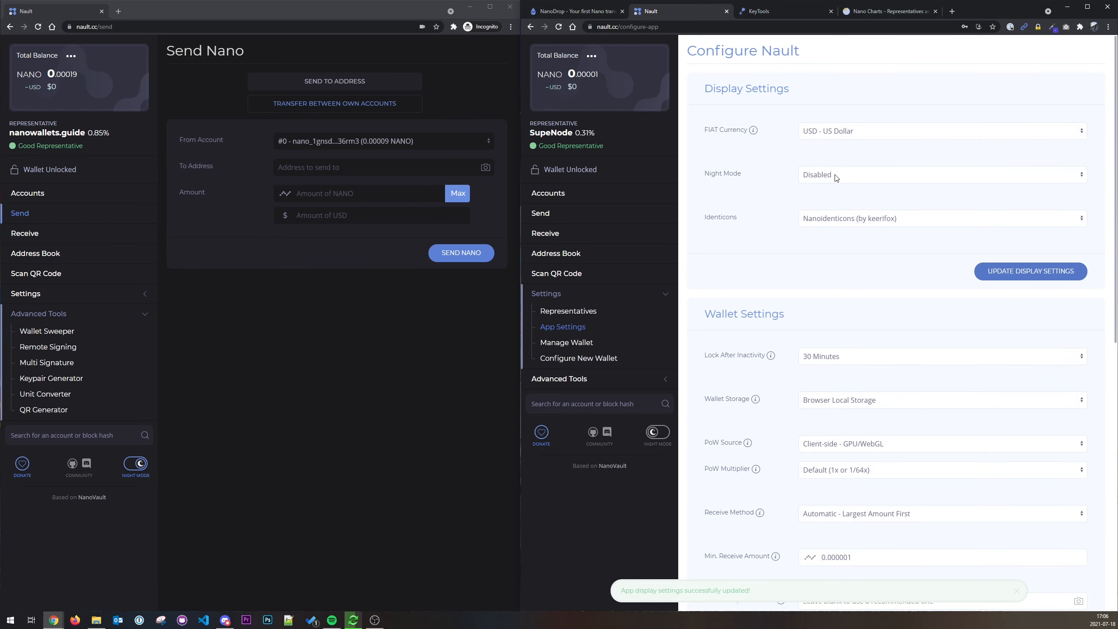
# Set Night Mode back to Enabled and update the display settings.
pyautogui.click(836, 178)
pyautogui.click(925, 199)
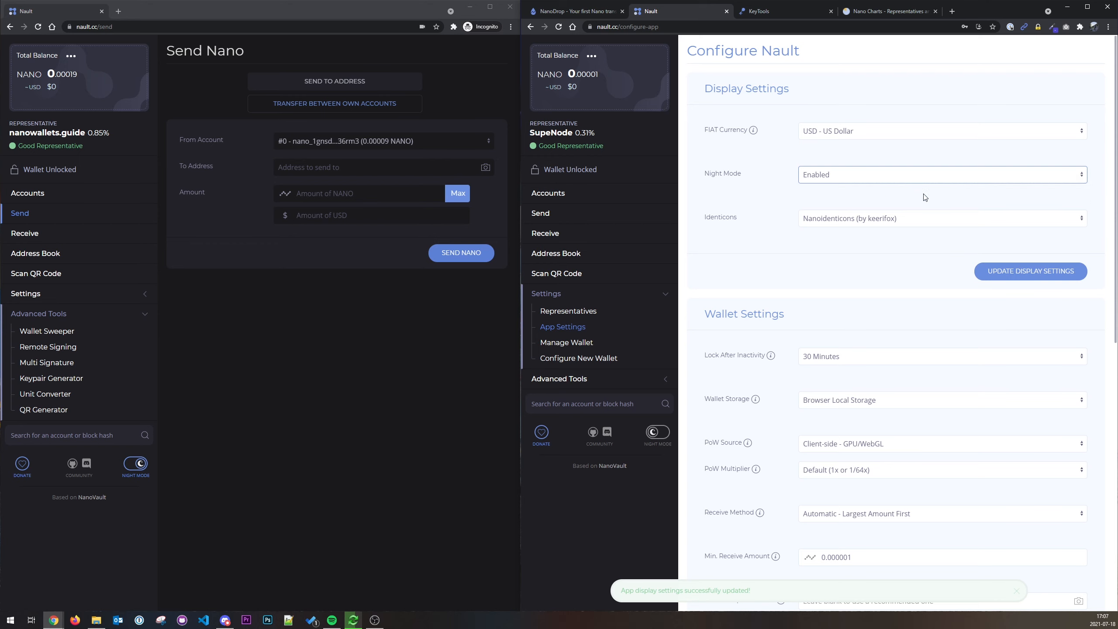
pyautogui.click(1017, 272)
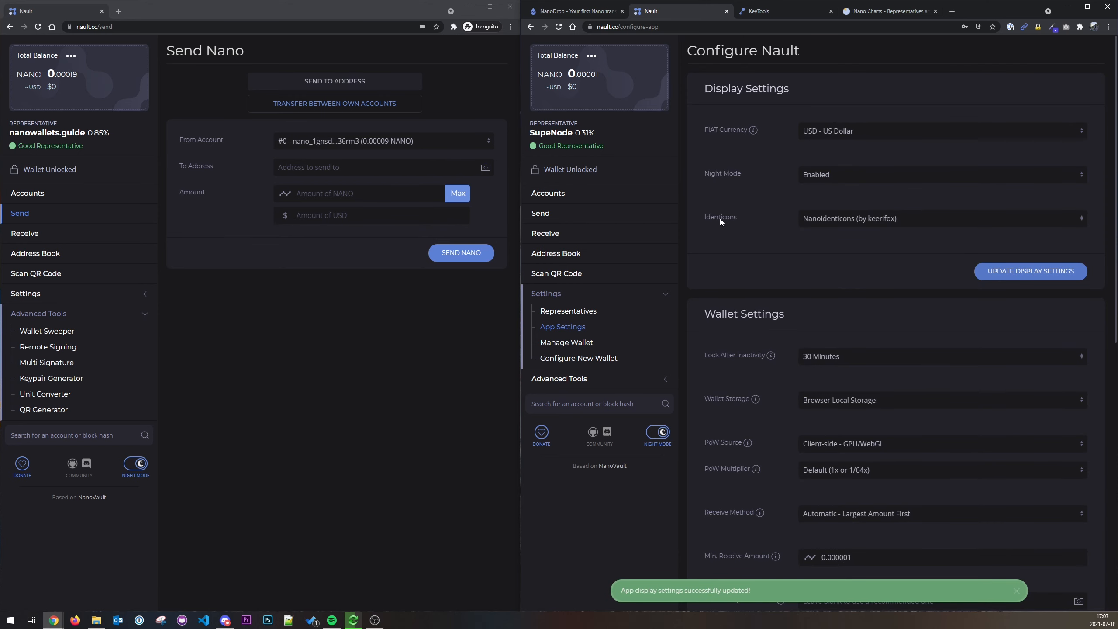
# View the current account identicons, switch Identicons to Natricon (by Appditto) in the display settings, and check the accounts list again.
pyautogui.click(564, 193)
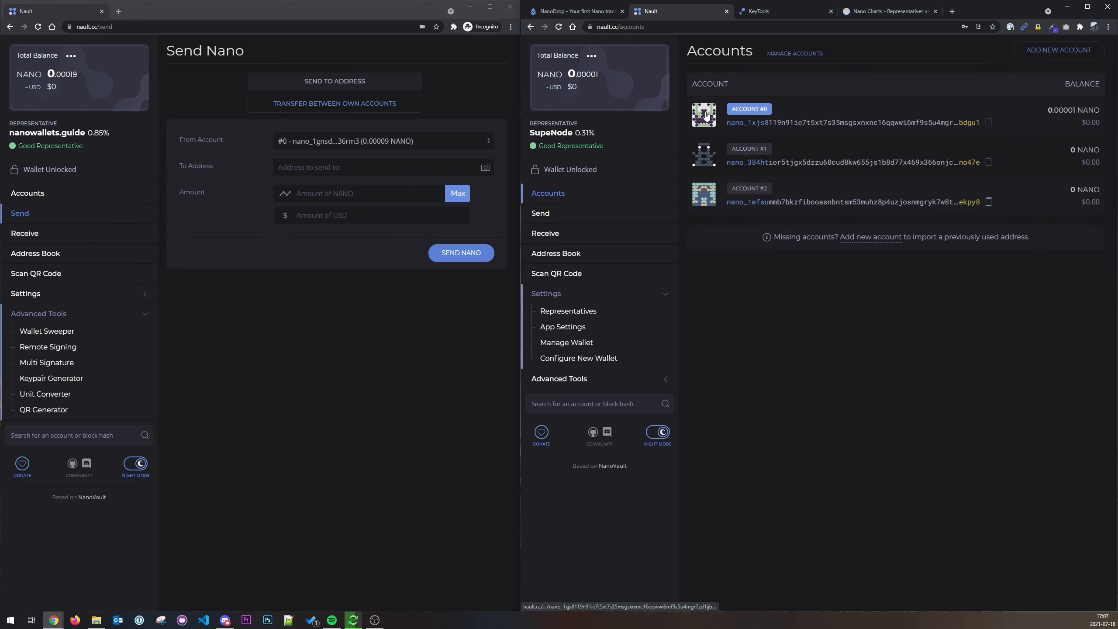
pyautogui.click(568, 327)
pyautogui.click(834, 218)
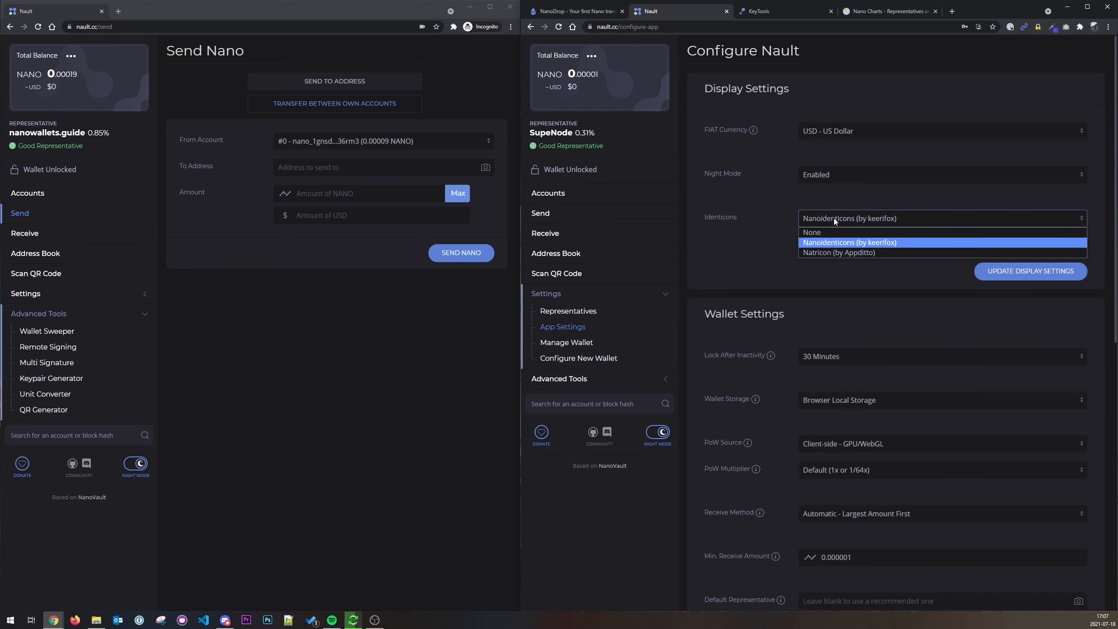
pyautogui.click(825, 252)
pyautogui.click(1015, 273)
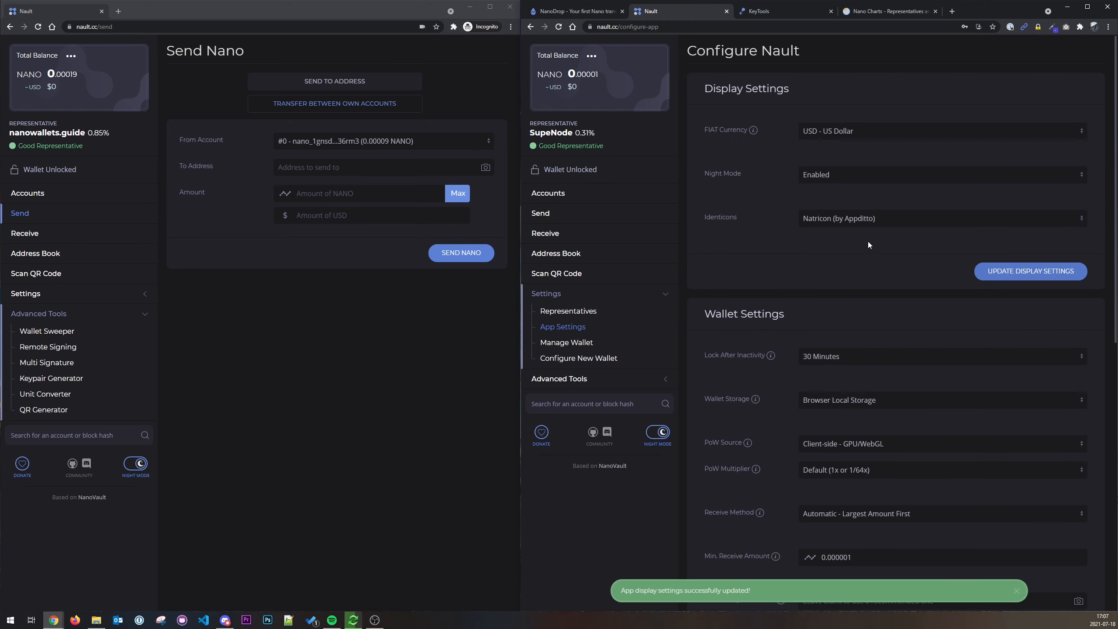
pyautogui.click(561, 194)
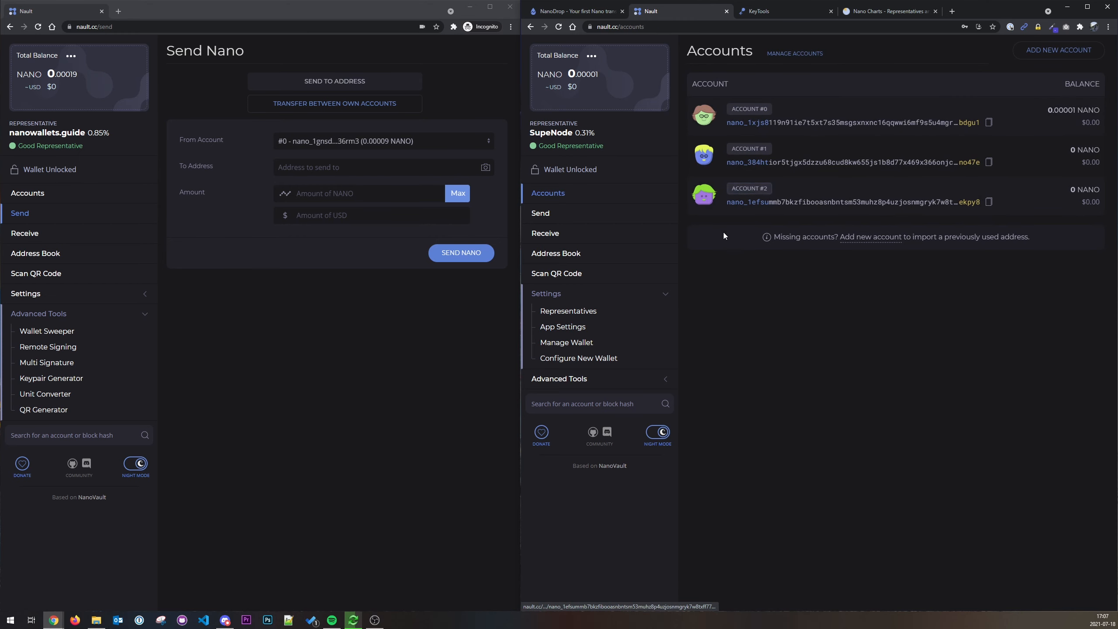
# Return to App Settings, set Identicons to Nanoidenticons (by keerifox), and update the display settings.
pyautogui.click(567, 328)
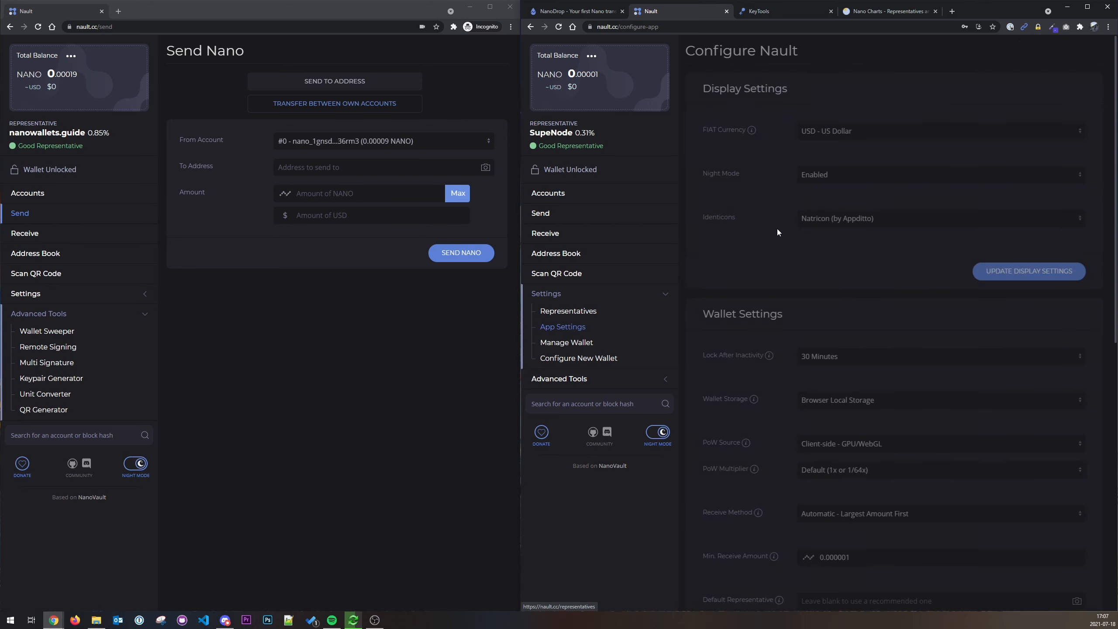
pyautogui.click(832, 216)
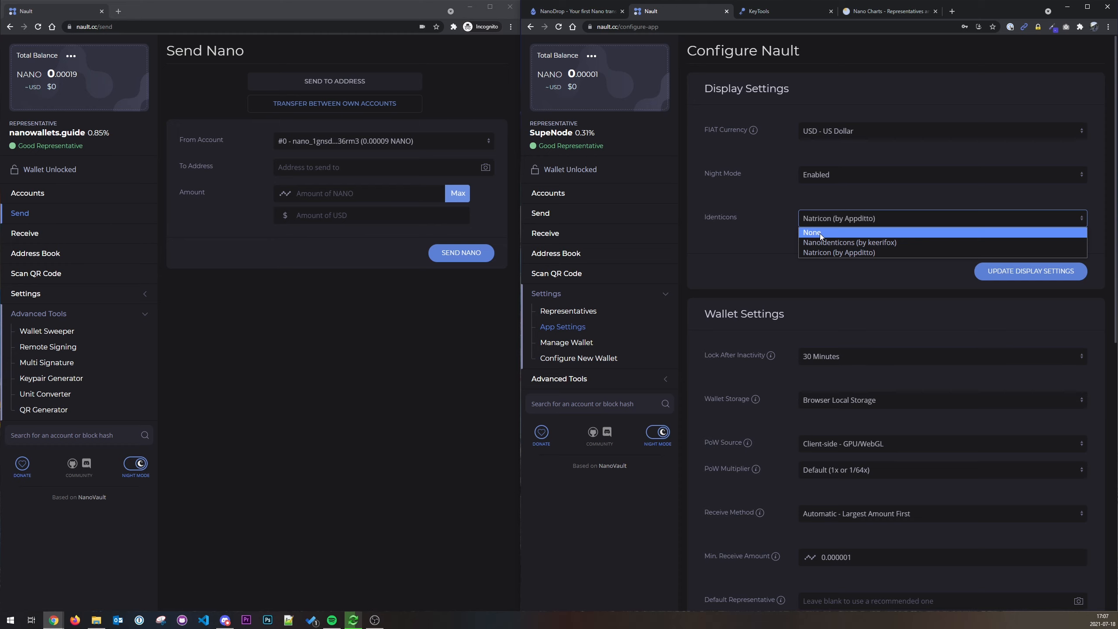
pyautogui.click(838, 242)
pyautogui.click(1006, 271)
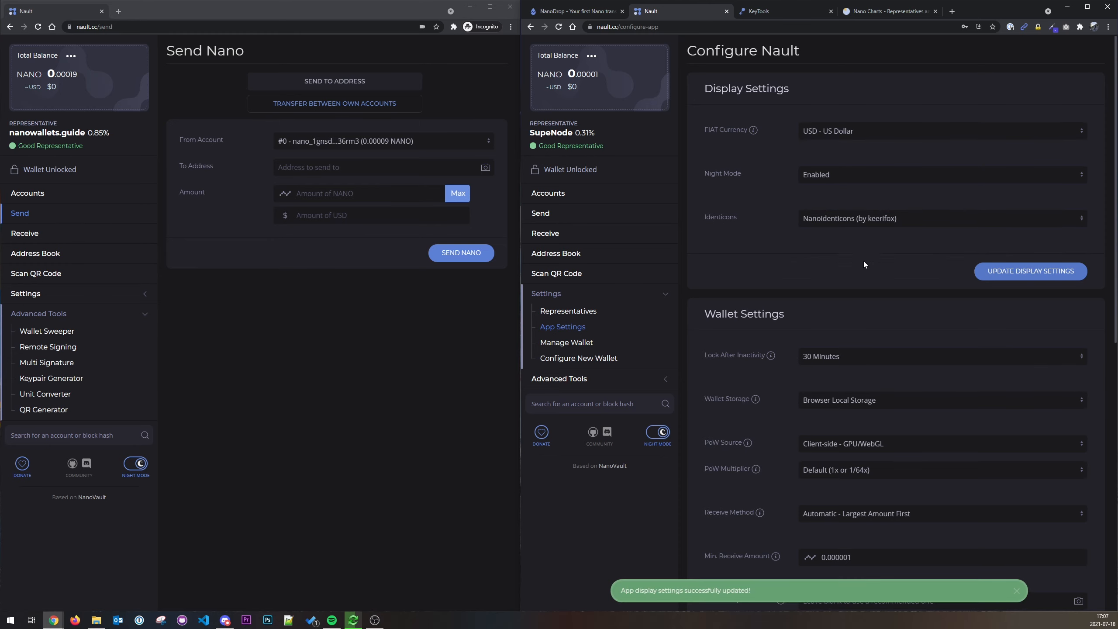
# Browse the inactivity lock options, and switch Wallet Storage to None and back to Browser Local Storage.
pyautogui.scroll(-3, 783, 320)
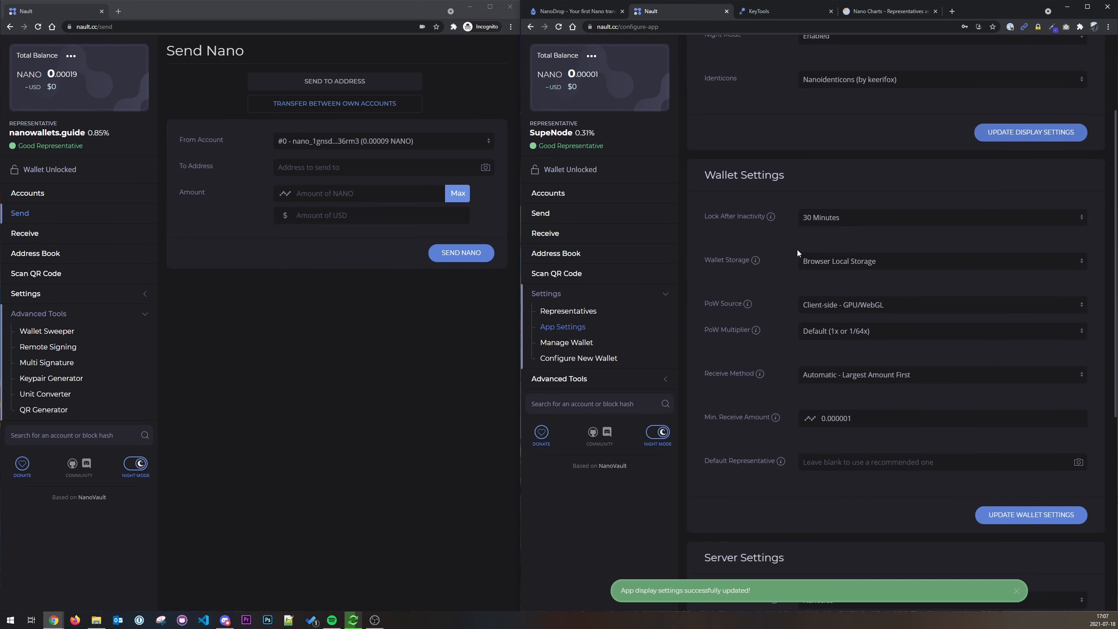
pyautogui.click(832, 217)
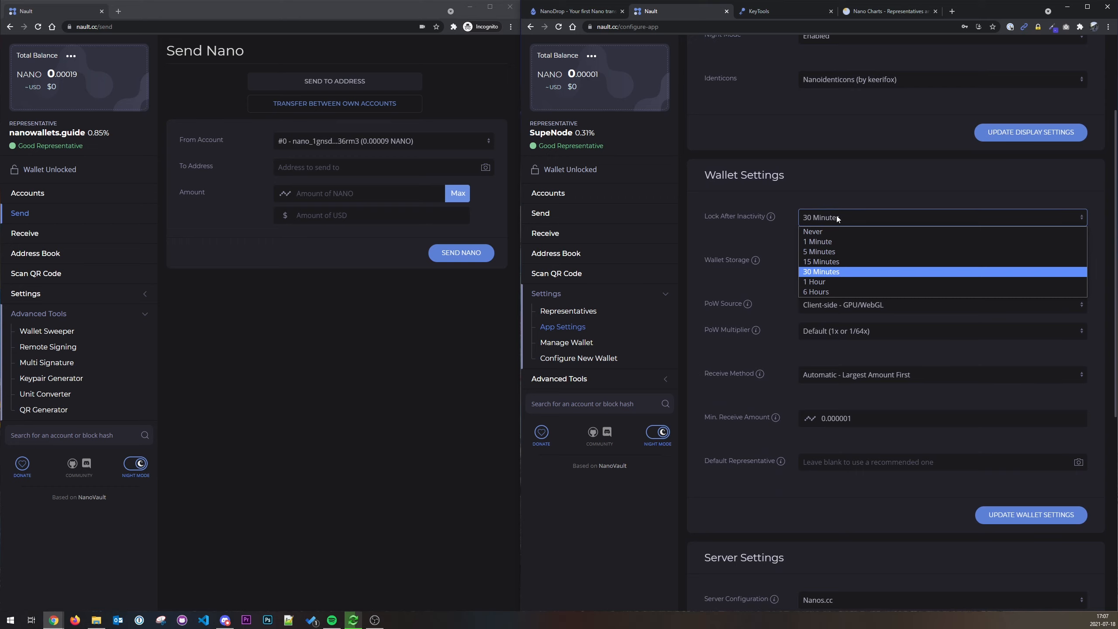
pyautogui.click(837, 216)
pyautogui.click(824, 263)
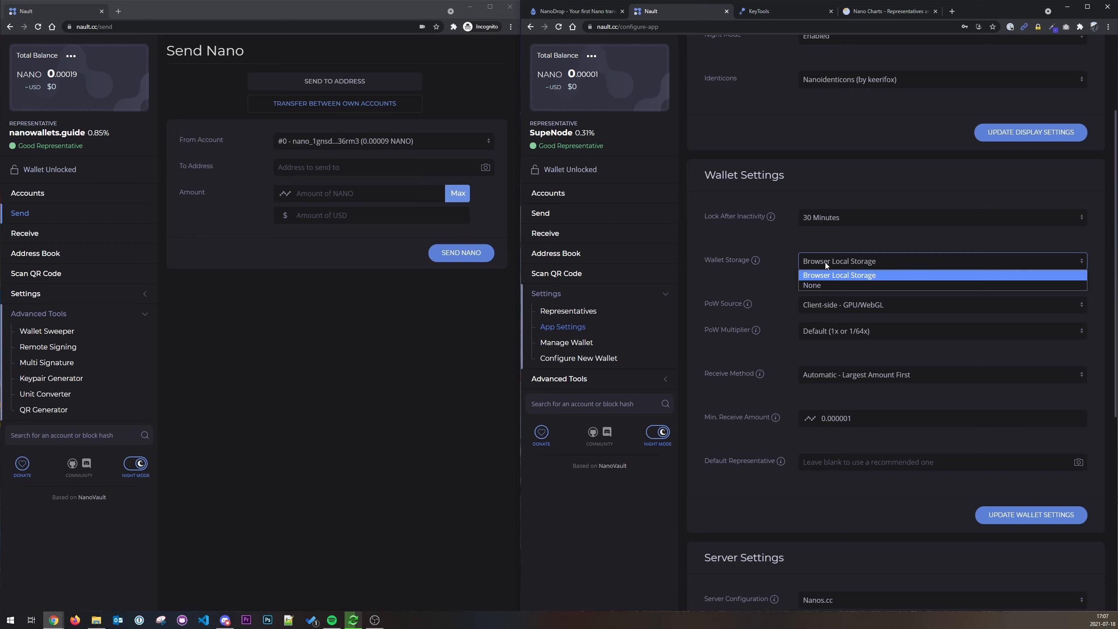
pyautogui.click(826, 286)
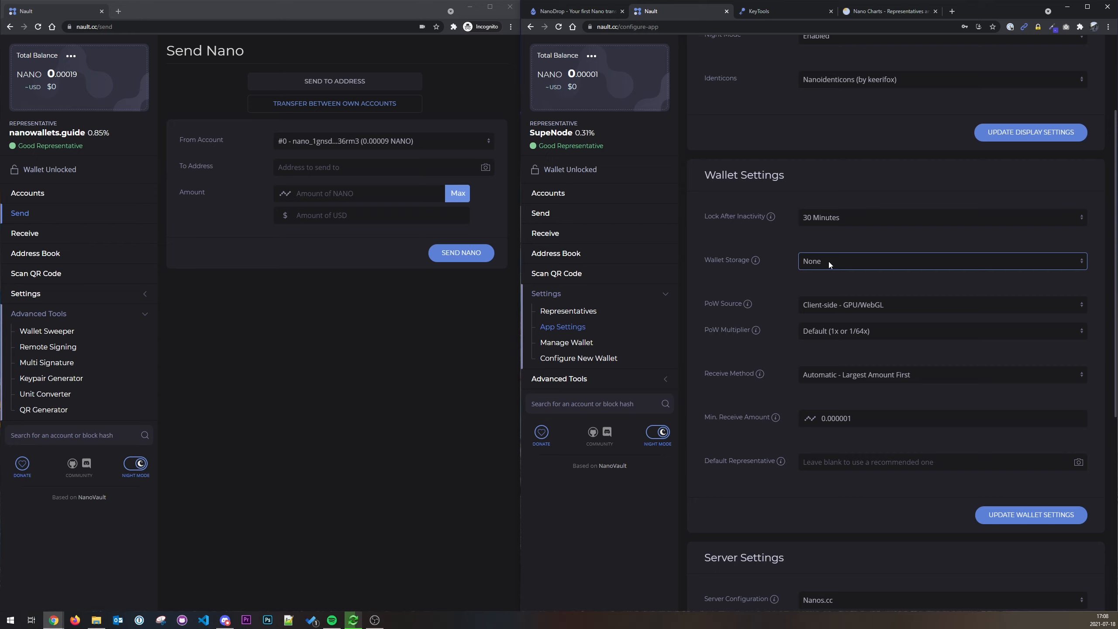
pyautogui.click(830, 264)
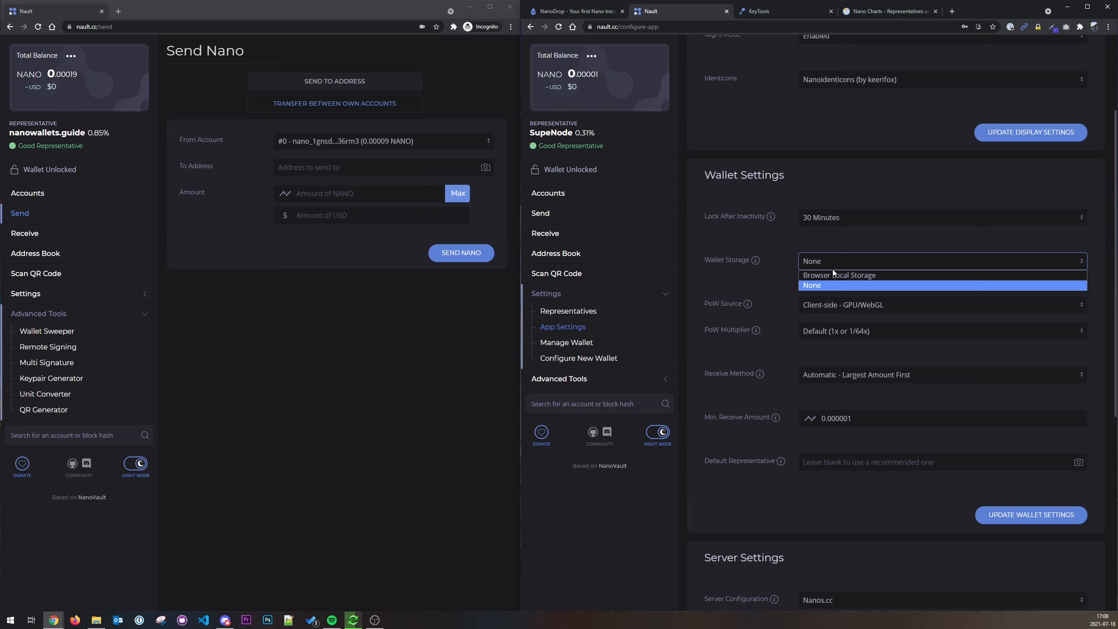
pyautogui.click(813, 273)
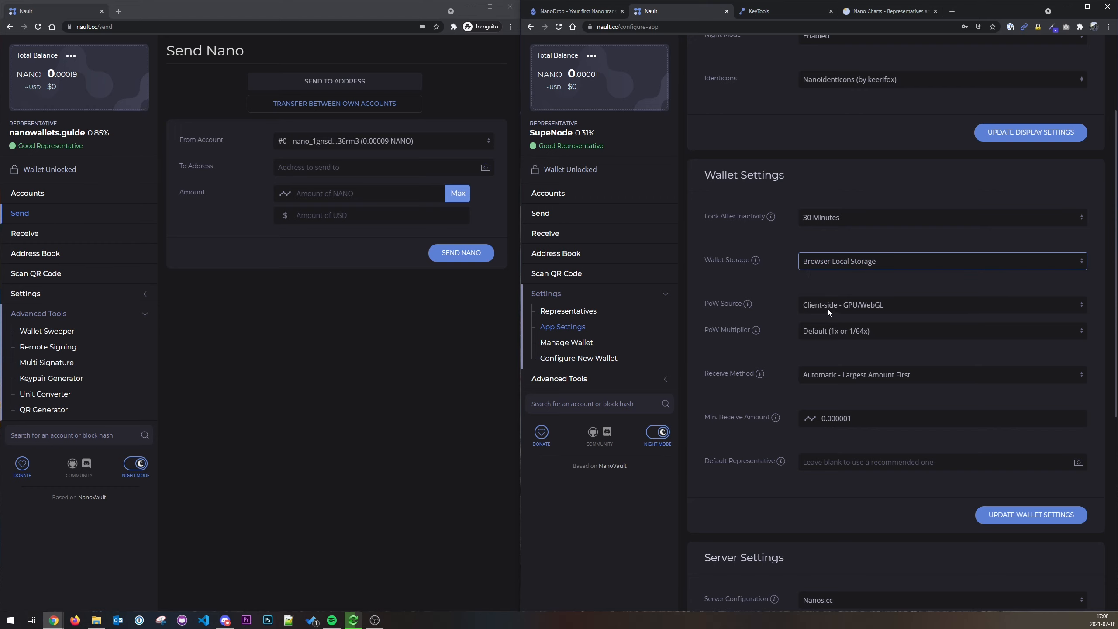
# Review the PoW Source options and set PoW Source to Best Option Available.
pyautogui.click(840, 304)
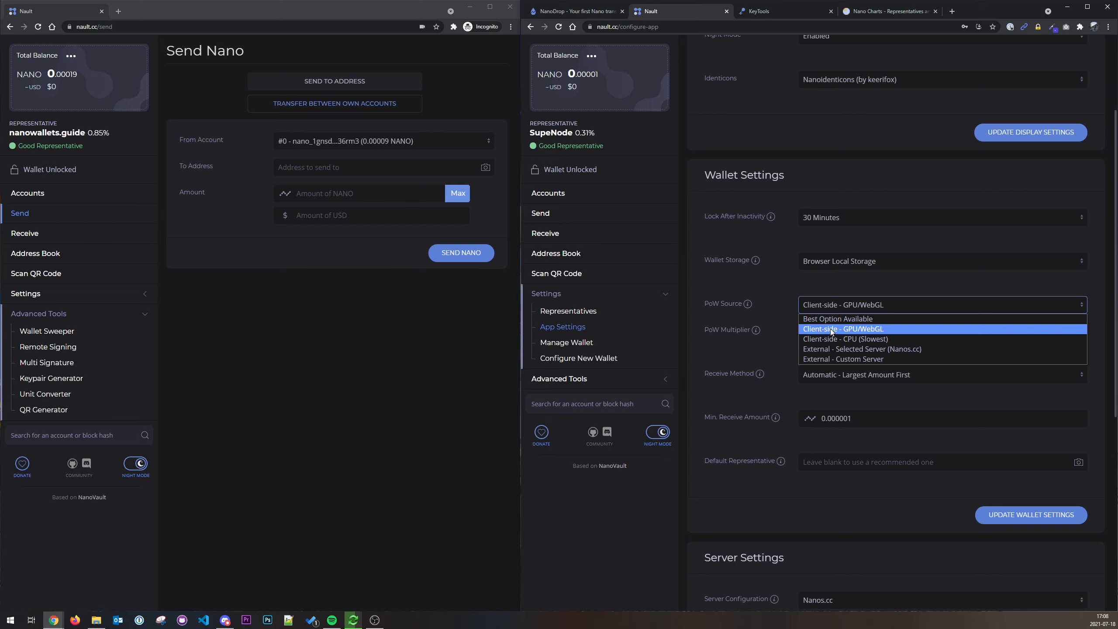
pyautogui.click(832, 329)
pyautogui.click(838, 307)
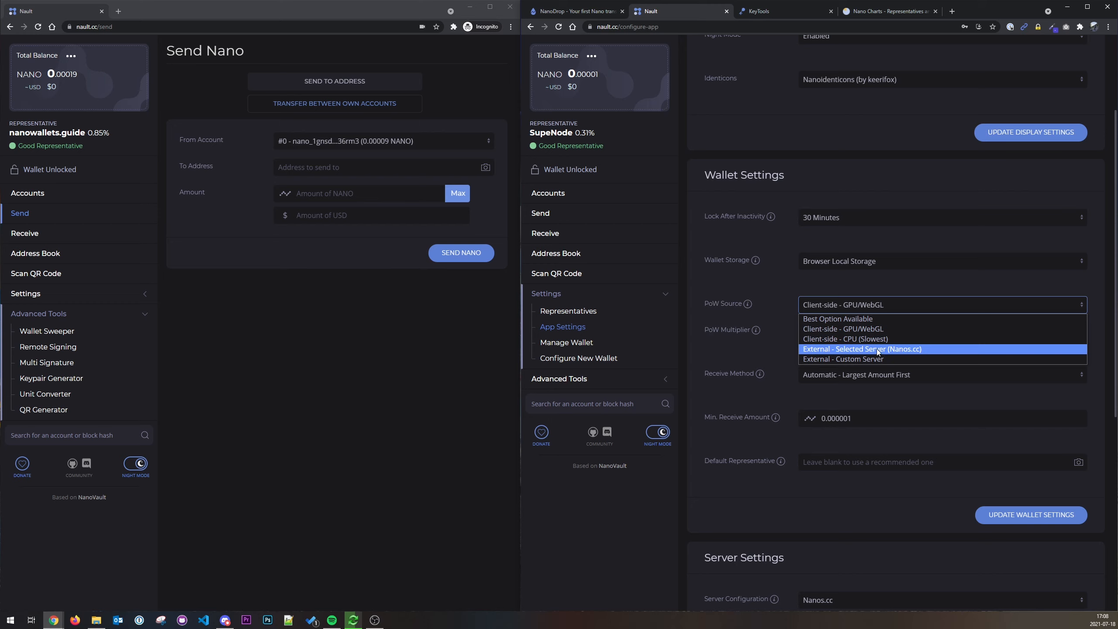
pyautogui.click(848, 319)
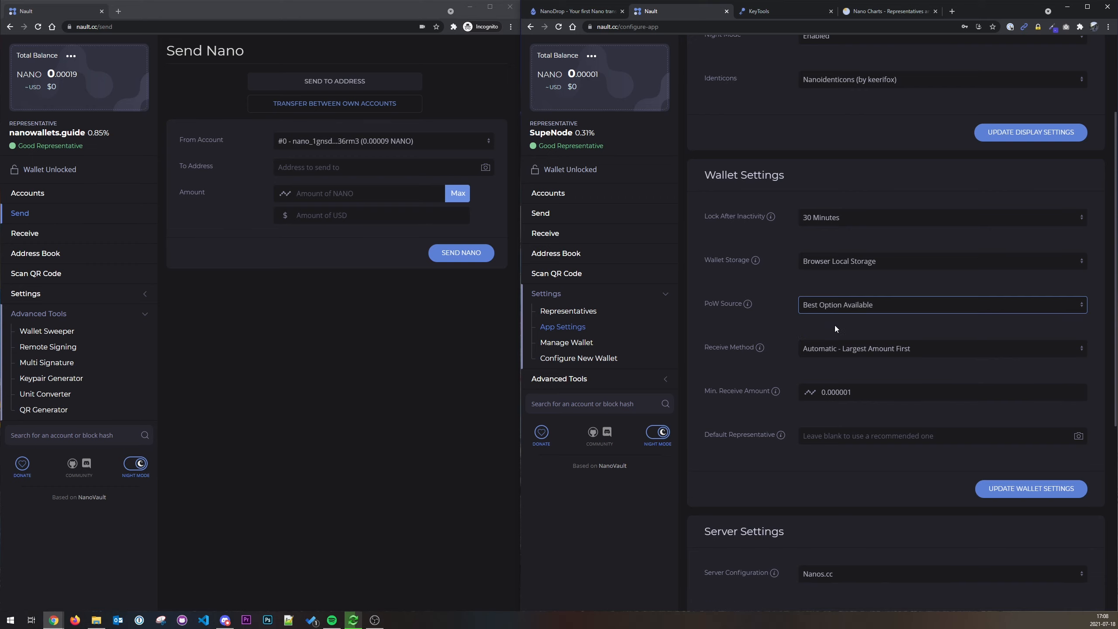
# Set Receive Method to Manual, inspect the minimum receive amount, and update the wallet settings.
pyautogui.click(848, 350)
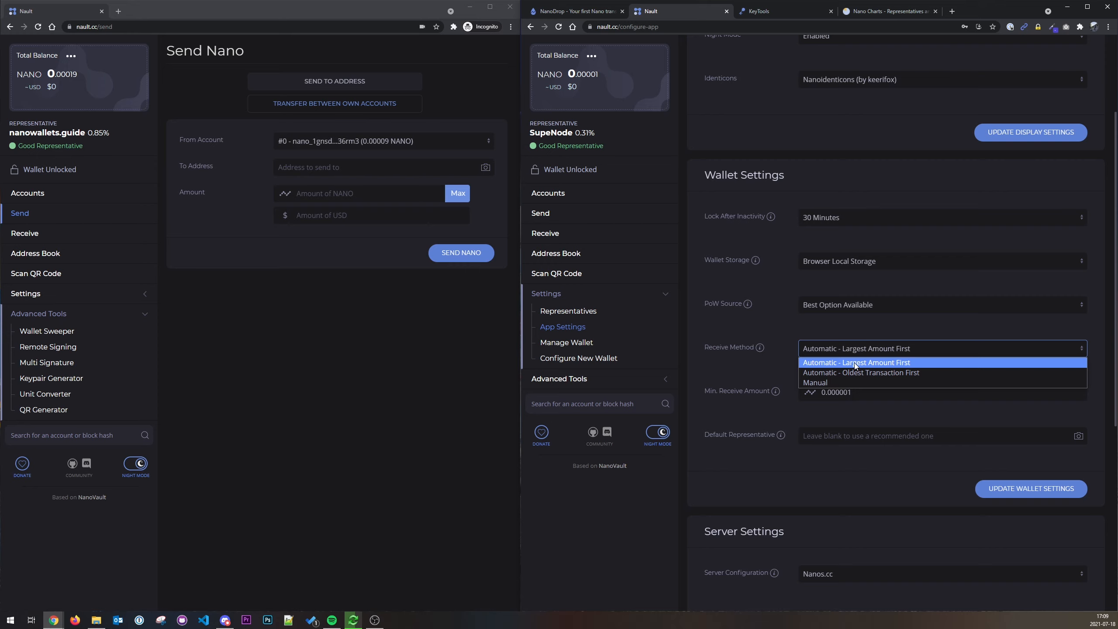
pyautogui.click(838, 381)
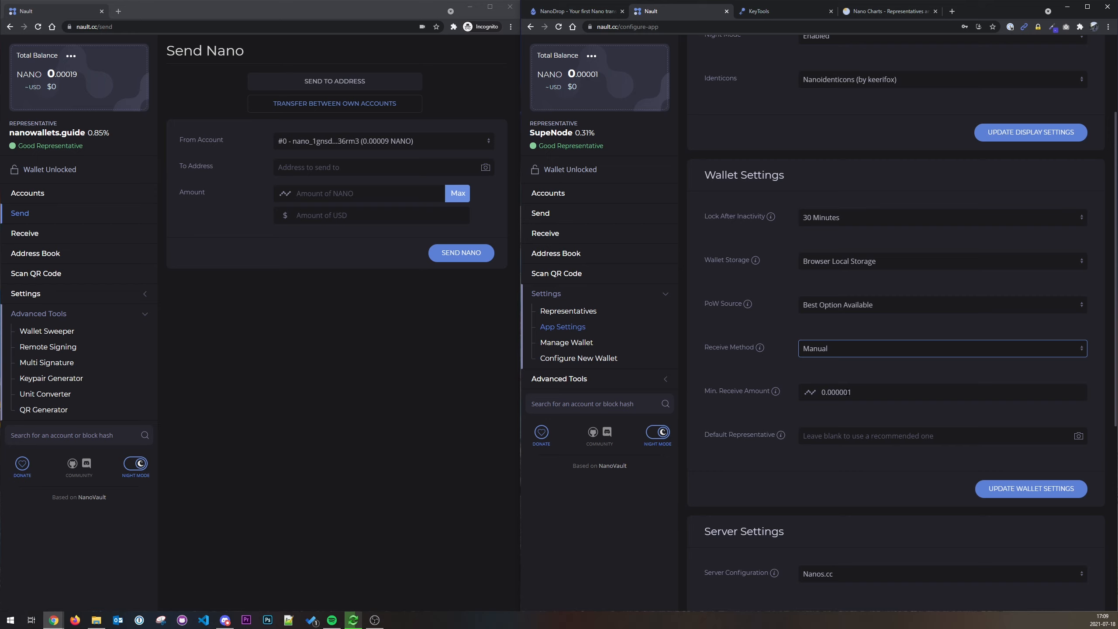
pyautogui.moveTo(848, 392); pyautogui.dragTo(836, 392)
pyautogui.click(854, 393)
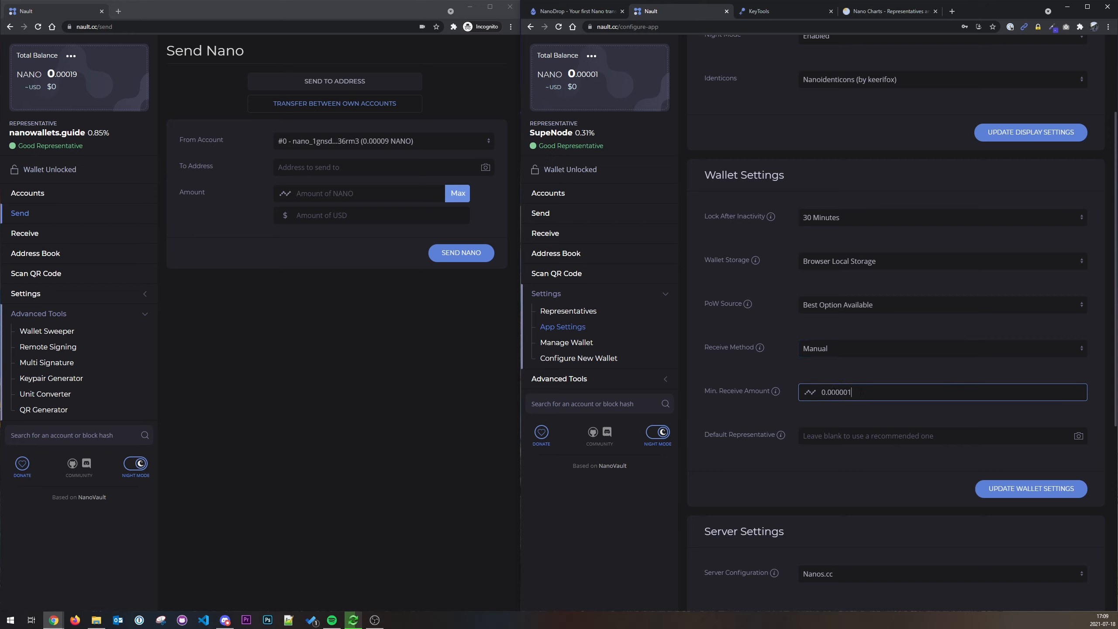
pyautogui.doubleClick(848, 392)
pyautogui.click(865, 393)
pyautogui.click(1019, 492)
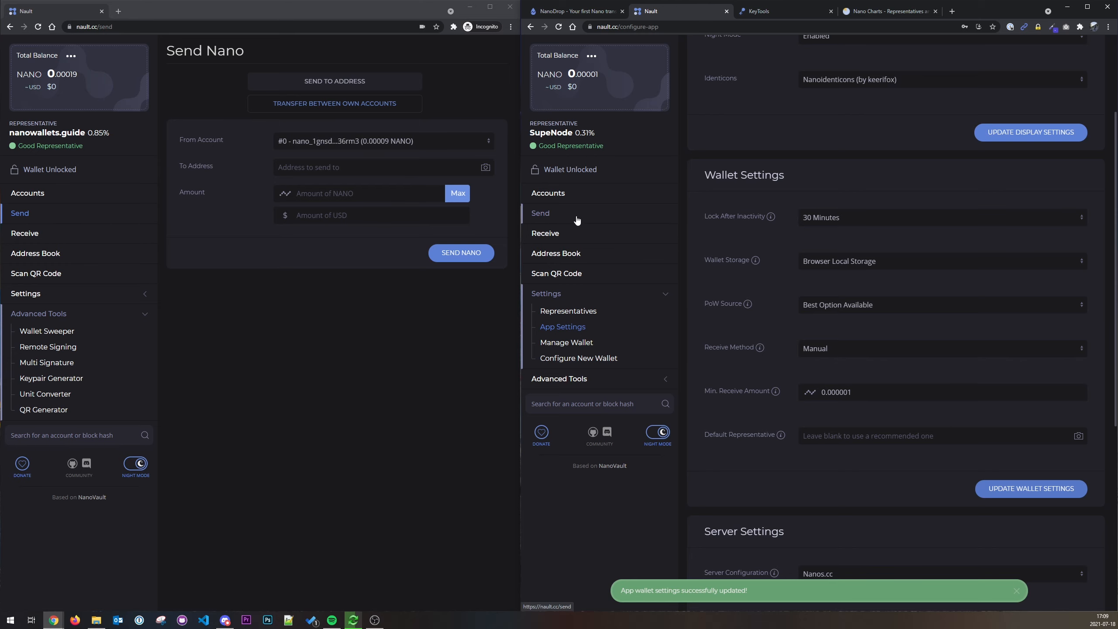
# Copy Account #0's address from the second wallet and paste it as the recipient in the first wallet's send form.
pyautogui.click(556, 195)
pyautogui.click(989, 122)
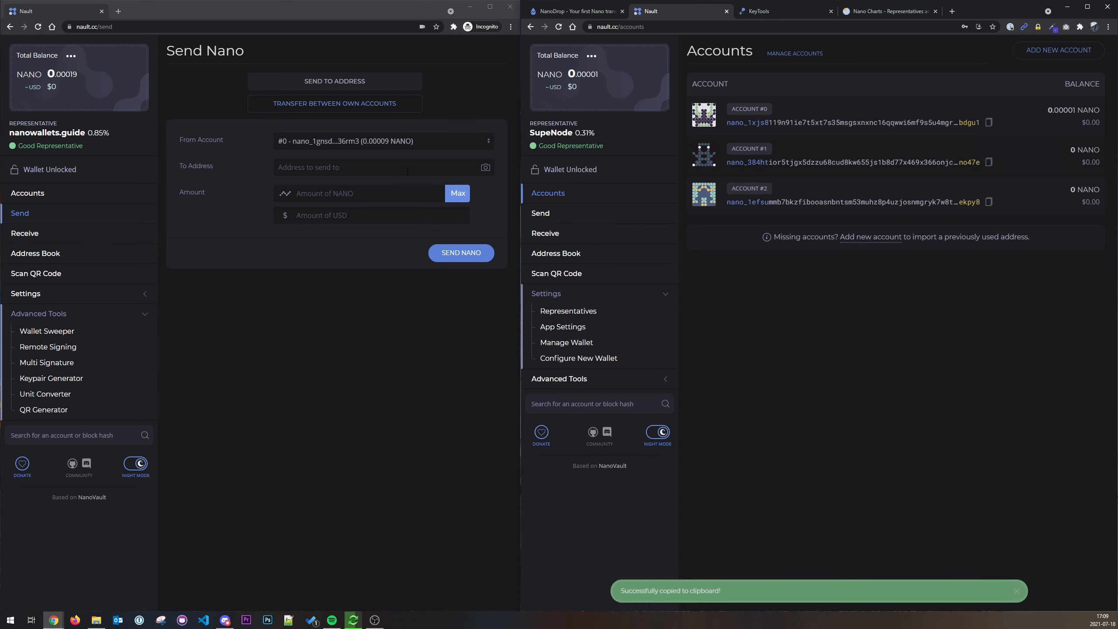
pyautogui.click(423, 167)
pyautogui.hotkey('ctrl', 'v')
# Set the amount to 0.00001 NANO, then send and confirm the transaction from the first wallet.
pyautogui.click(458, 193)
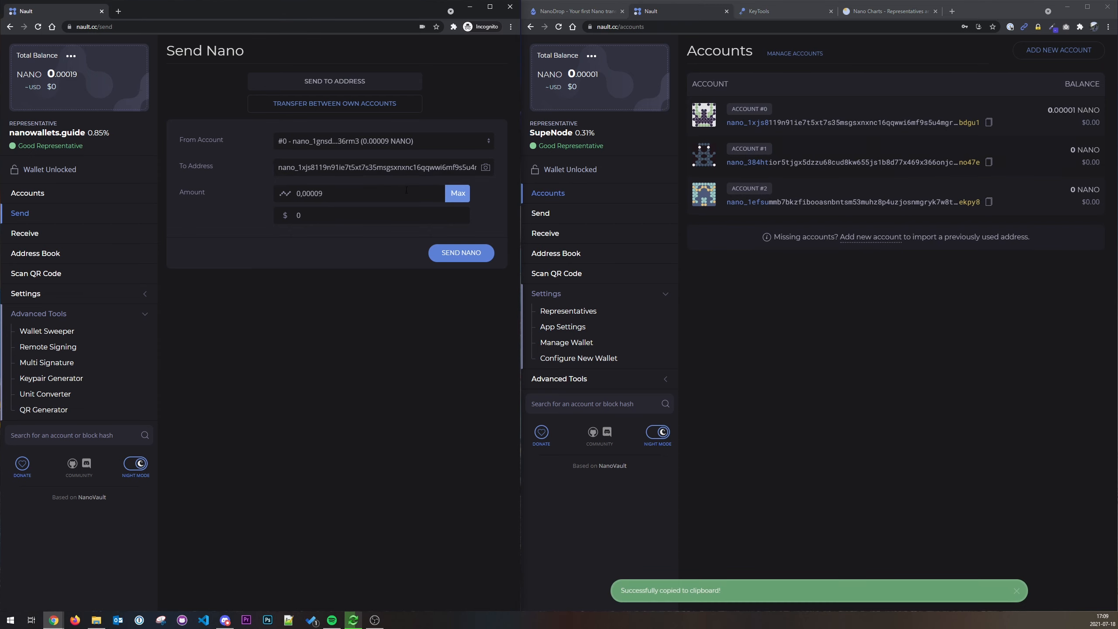
pyautogui.moveTo(327, 195); pyautogui.dragTo(320, 196)
pyautogui.write('1')
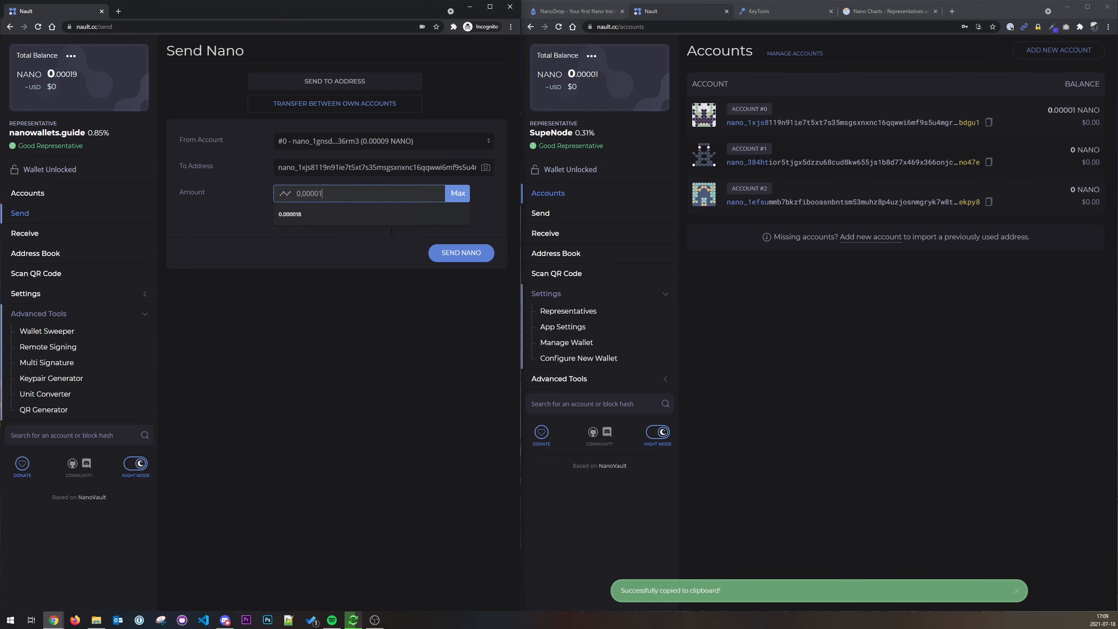
pyautogui.click(454, 252)
pyautogui.click(465, 367)
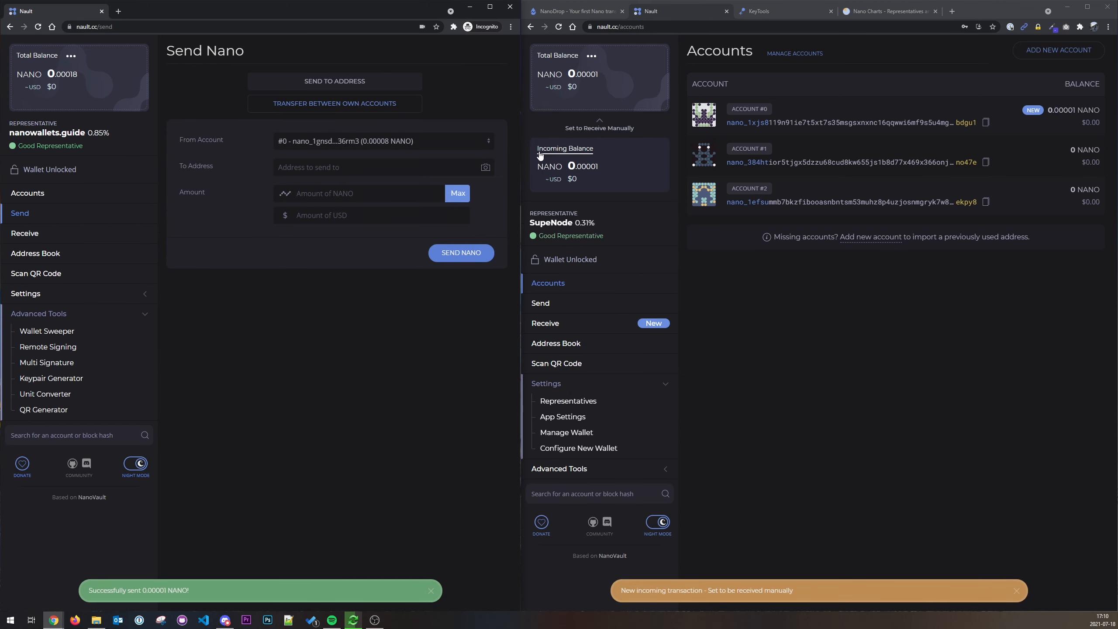
# Open the second wallet's incoming balance and manually receive the pending transaction on Account #0.
pyautogui.click(574, 152)
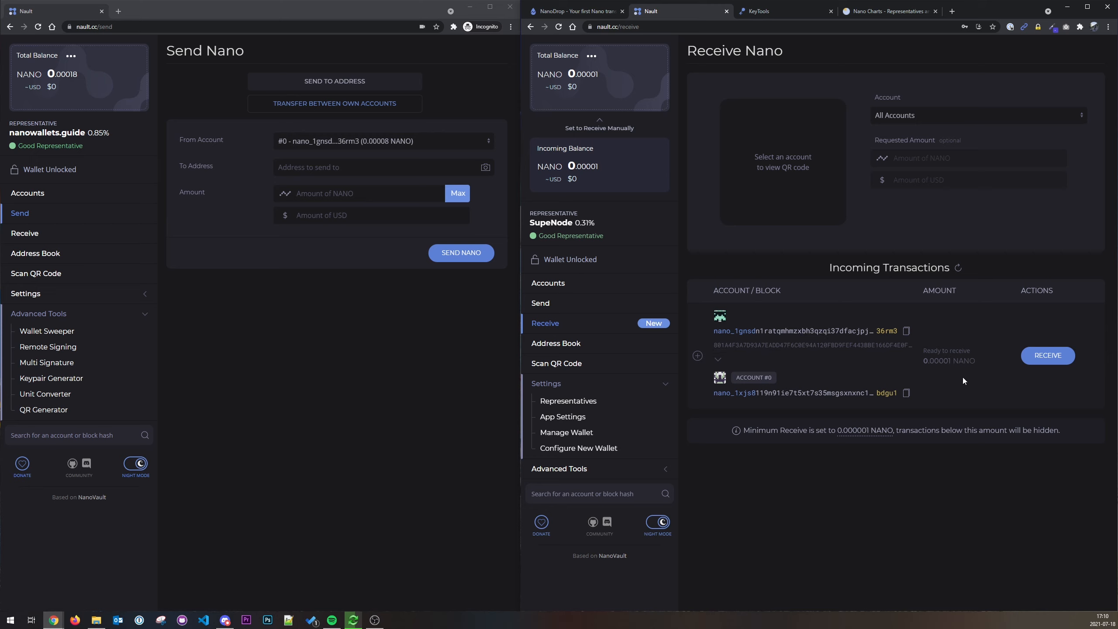
pyautogui.moveTo(924, 352); pyautogui.dragTo(971, 356)
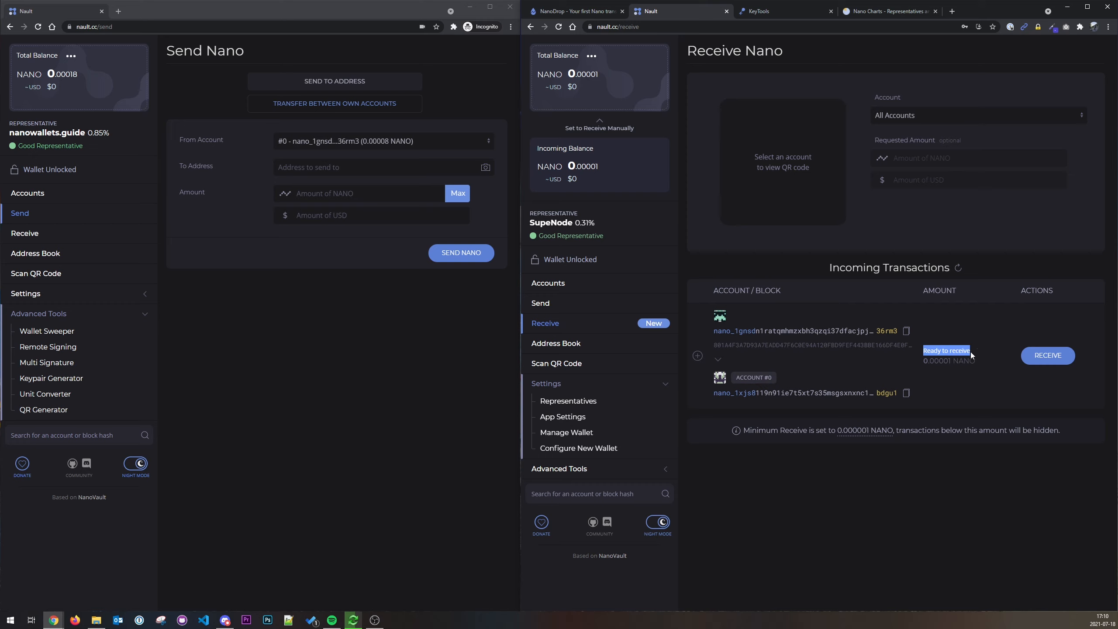
pyautogui.click(980, 394)
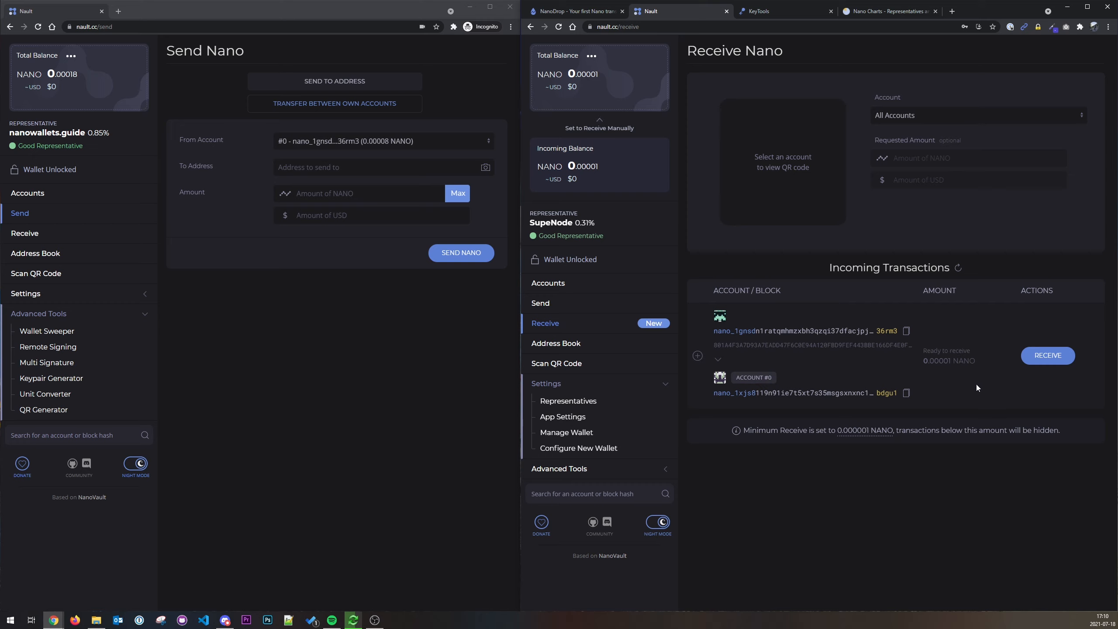
pyautogui.click(1048, 356)
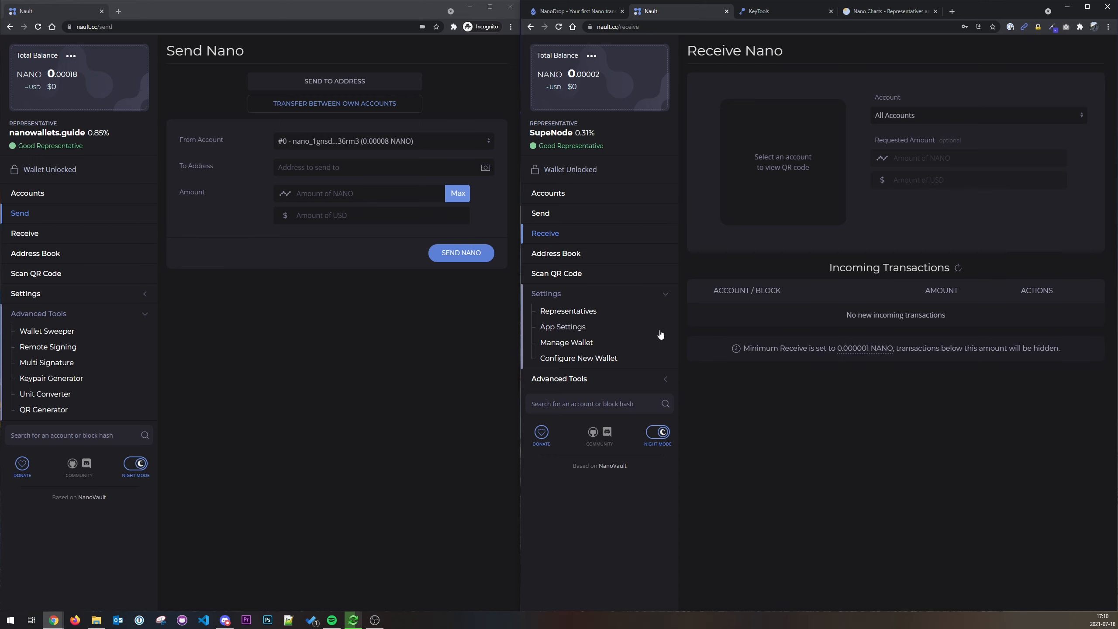
# In the second wallet's app settings, set Server Configuration to Random and update the server settings.
pyautogui.click(573, 328)
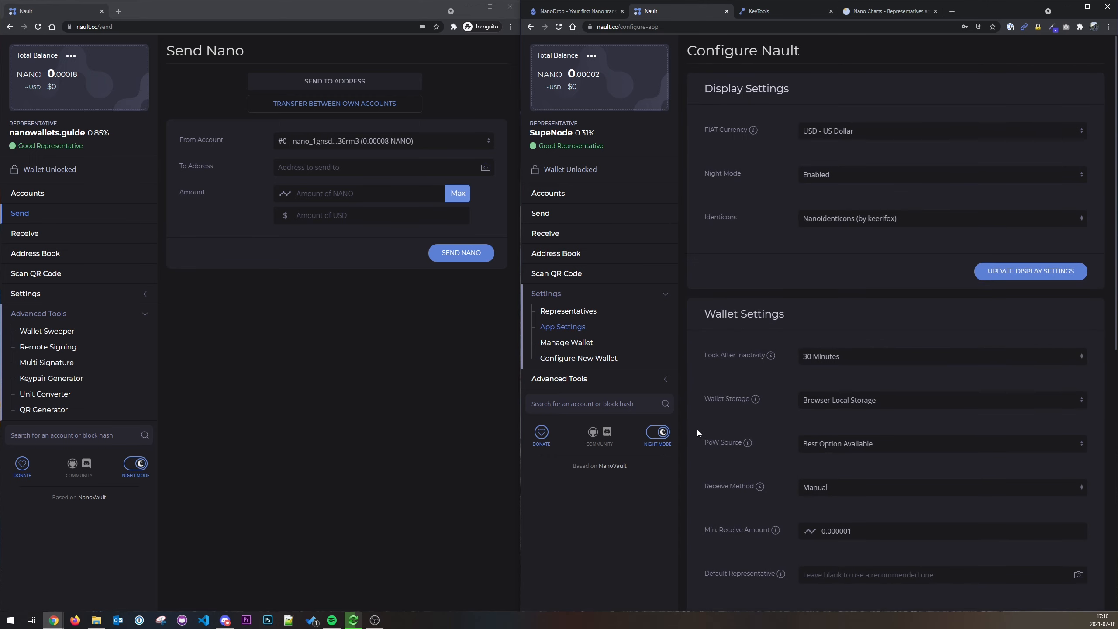
pyautogui.scroll(-3, 696, 426)
pyautogui.scroll(-6, 696, 417)
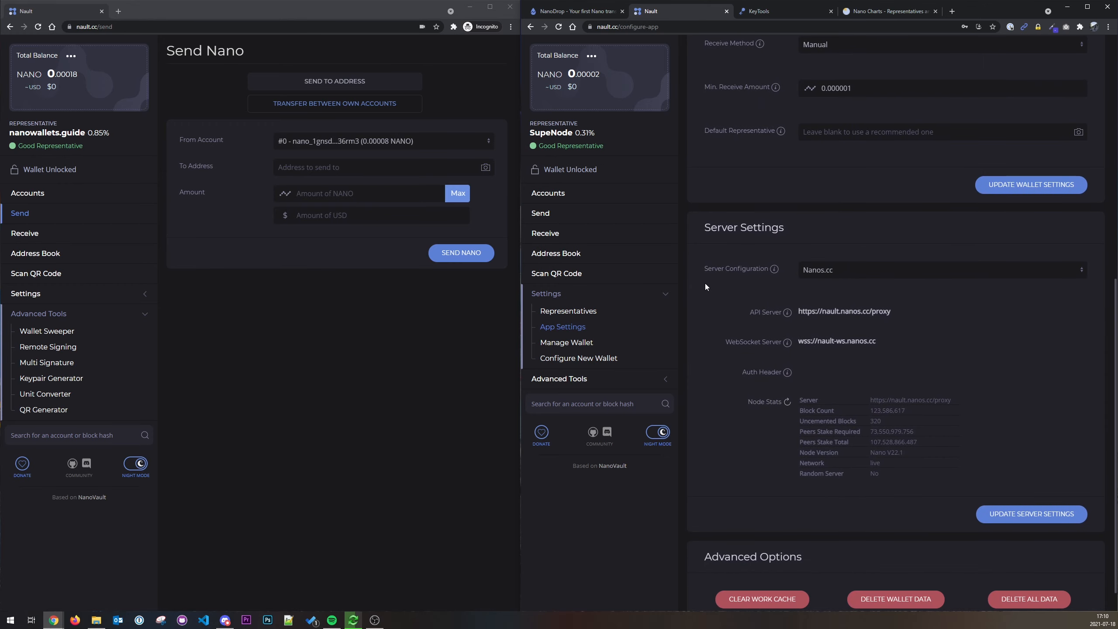
pyautogui.click(850, 275)
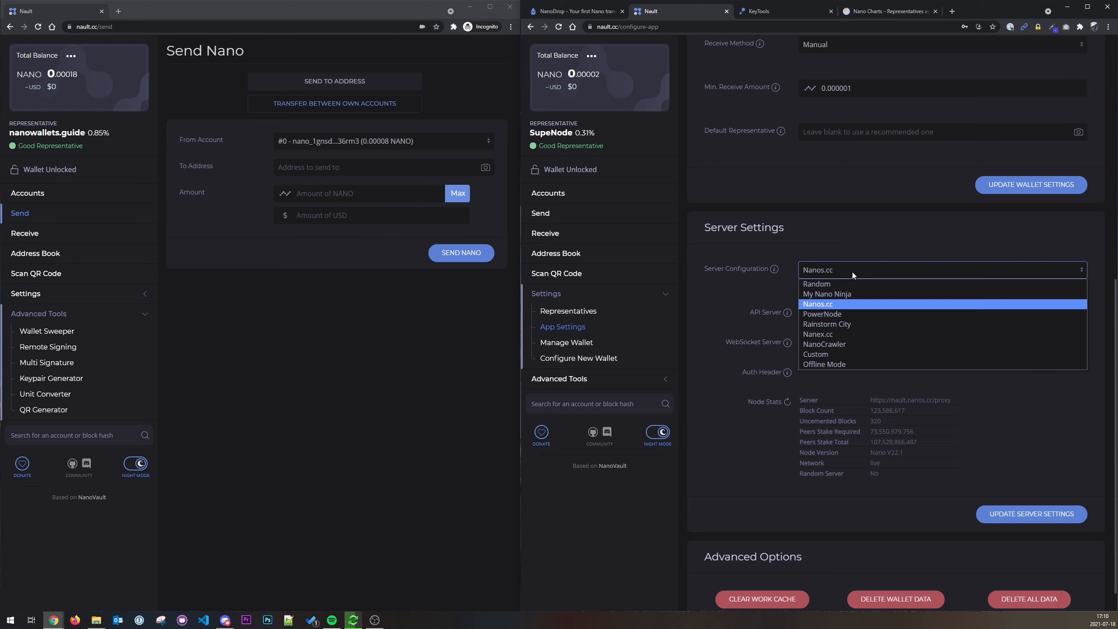
pyautogui.click(826, 285)
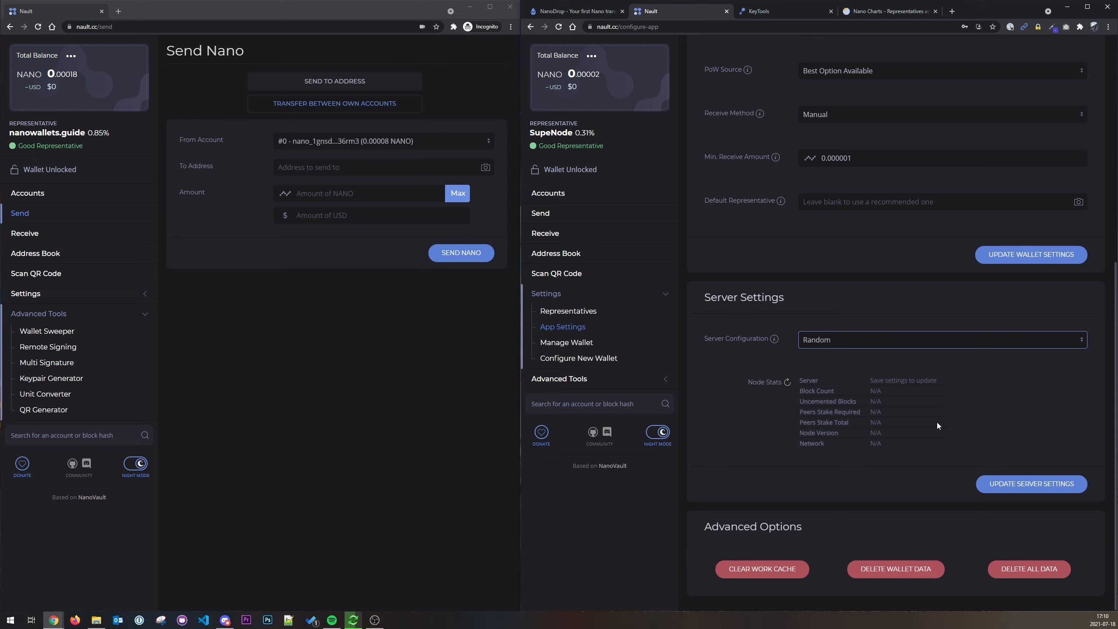
pyautogui.click(1008, 484)
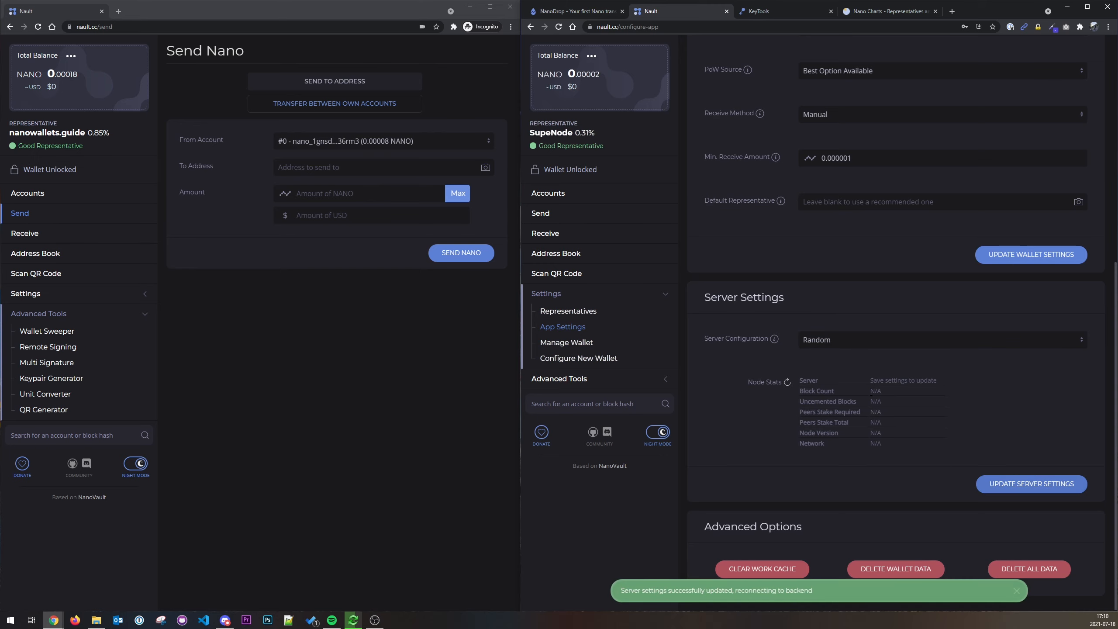
# Review the available server configurations while keeping Random, and inspect the node stats for block count and node version.
pyautogui.click(832, 344)
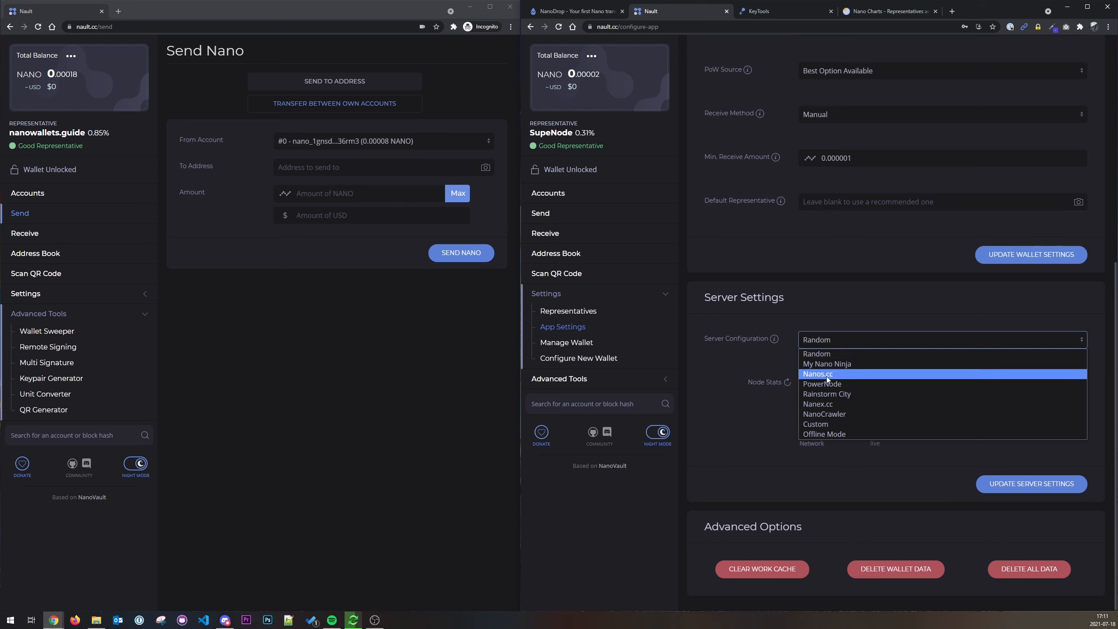
pyautogui.click(808, 353)
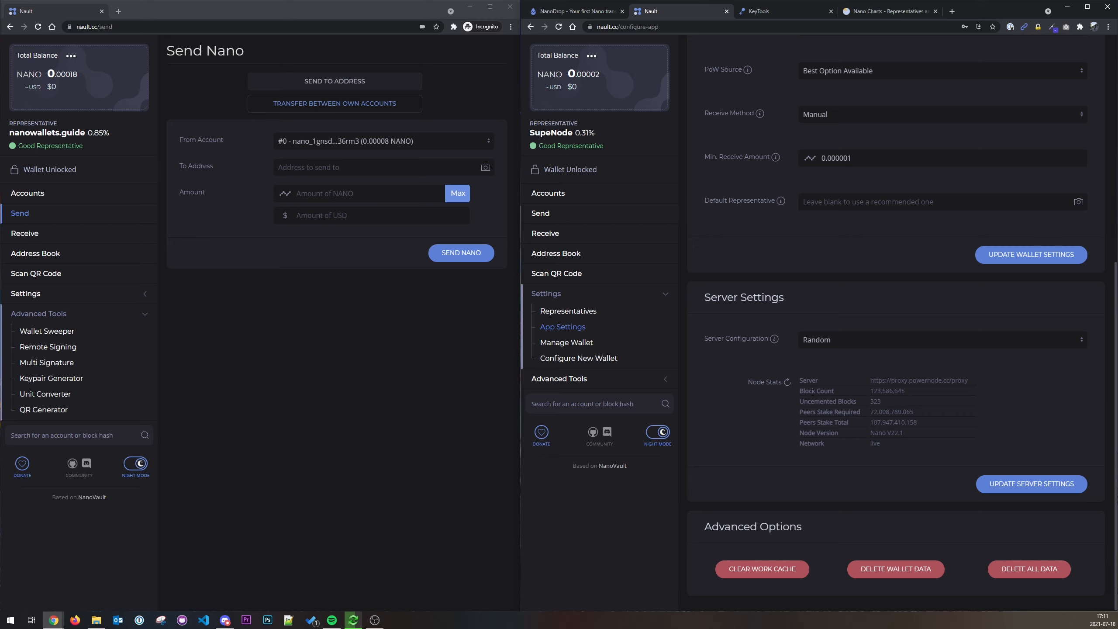
pyautogui.moveTo(906, 391); pyautogui.dragTo(873, 391)
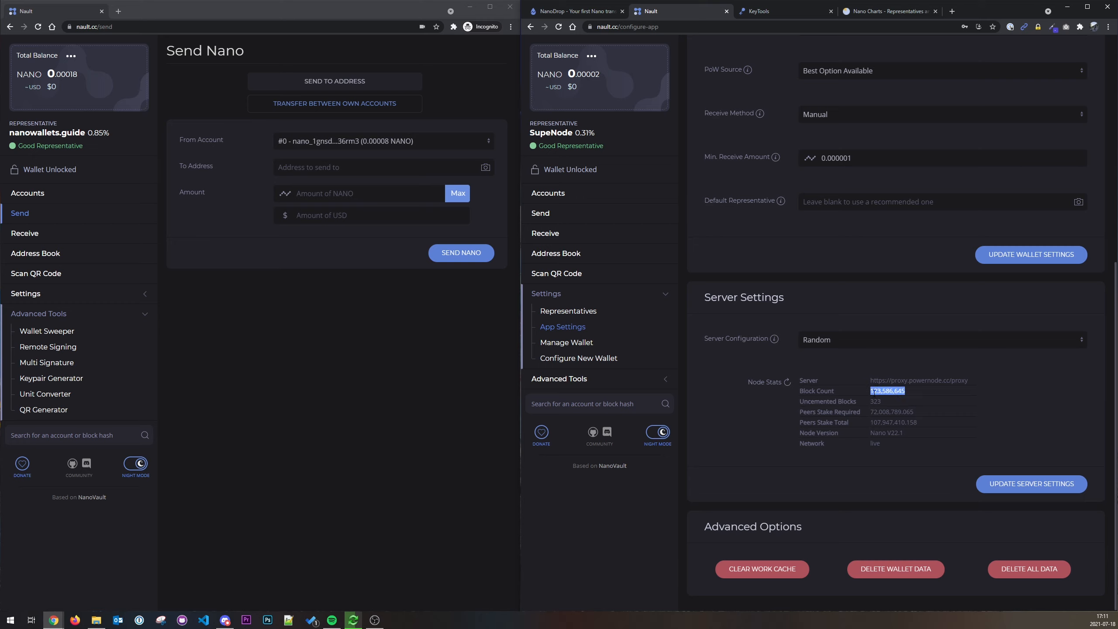
pyautogui.click(924, 391)
pyautogui.moveTo(906, 434); pyautogui.dragTo(875, 433)
pyautogui.click(839, 339)
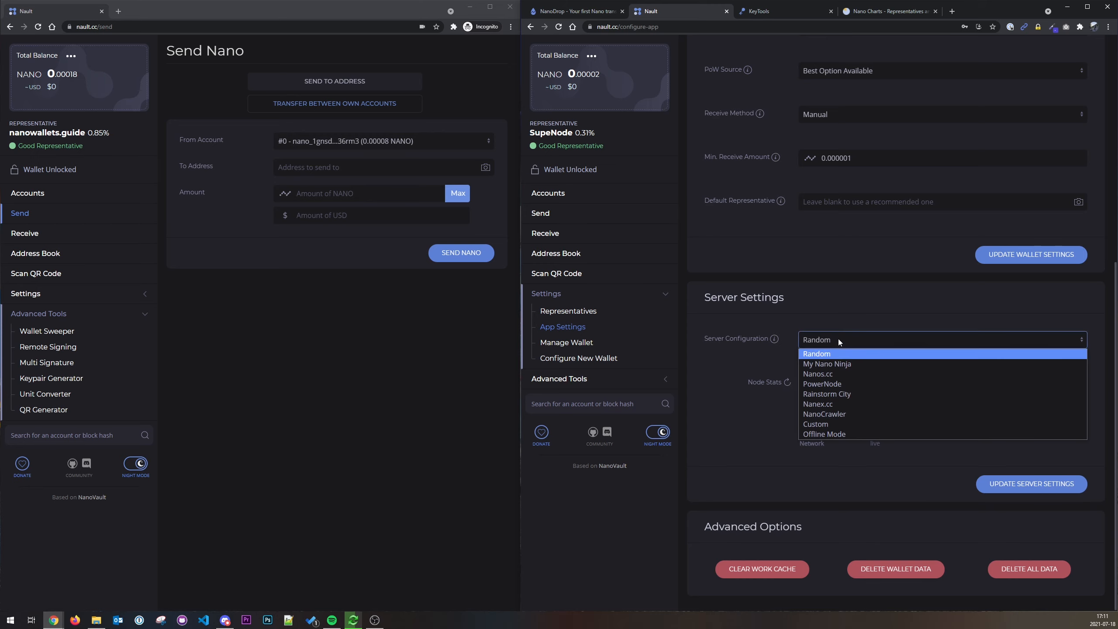
pyautogui.click(839, 339)
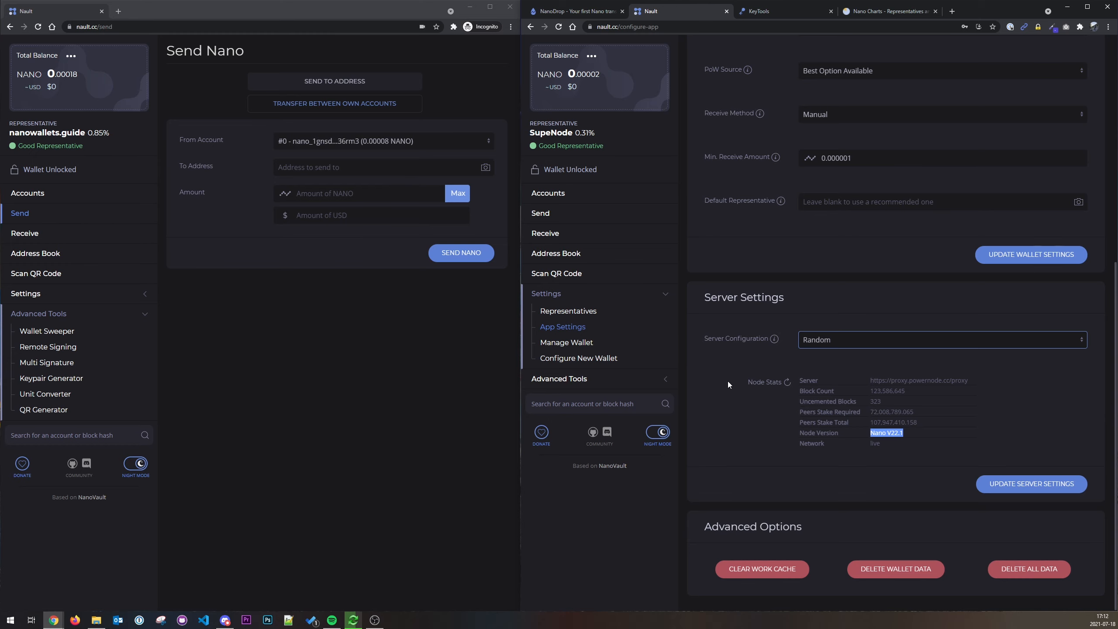
pyautogui.scroll(5, 733, 402)
pyautogui.scroll(-2, 734, 402)
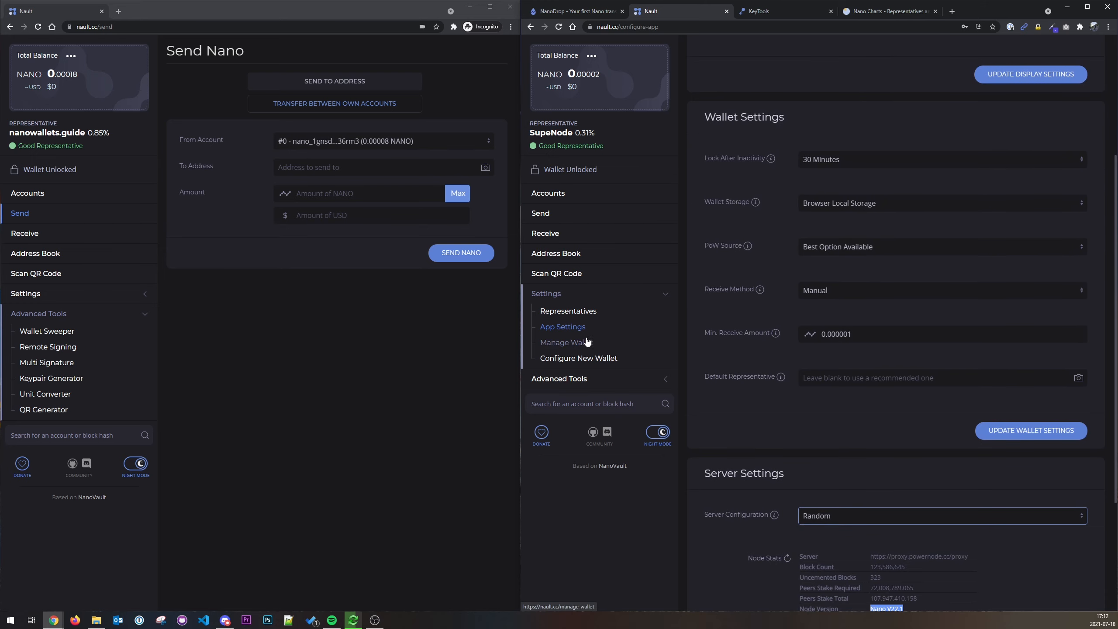
# Export the second wallet as Nault-Wallet.json from the wallet management page.
pyautogui.click(567, 344)
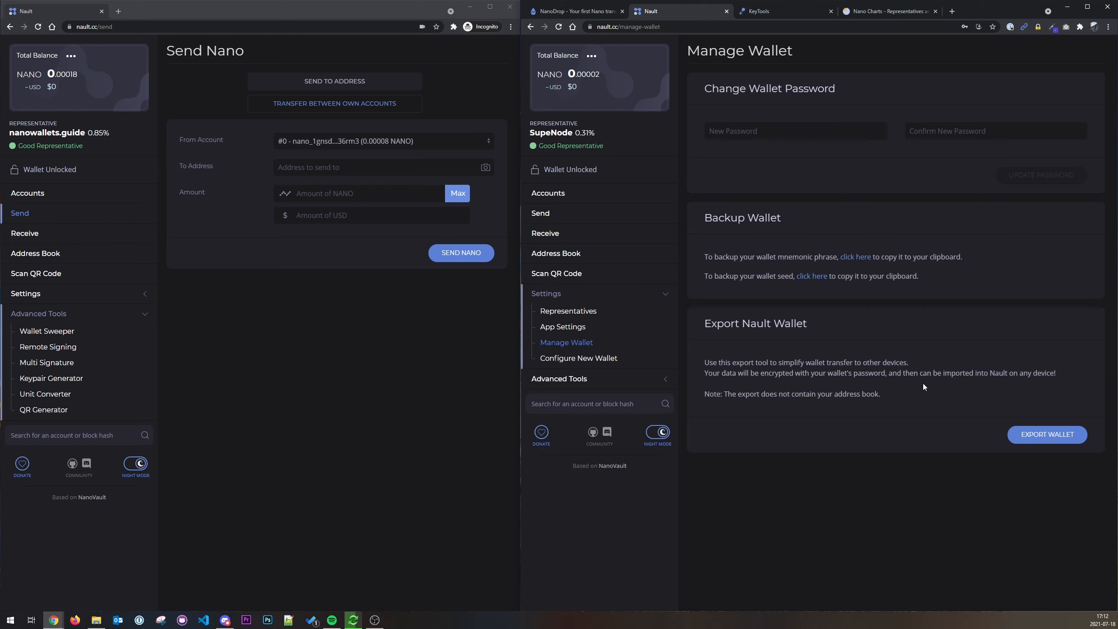
pyautogui.click(1039, 435)
pyautogui.click(980, 595)
# Delete the second wallet's locally stored data through the app's advanced options and accept the deletion.
pyautogui.click(575, 359)
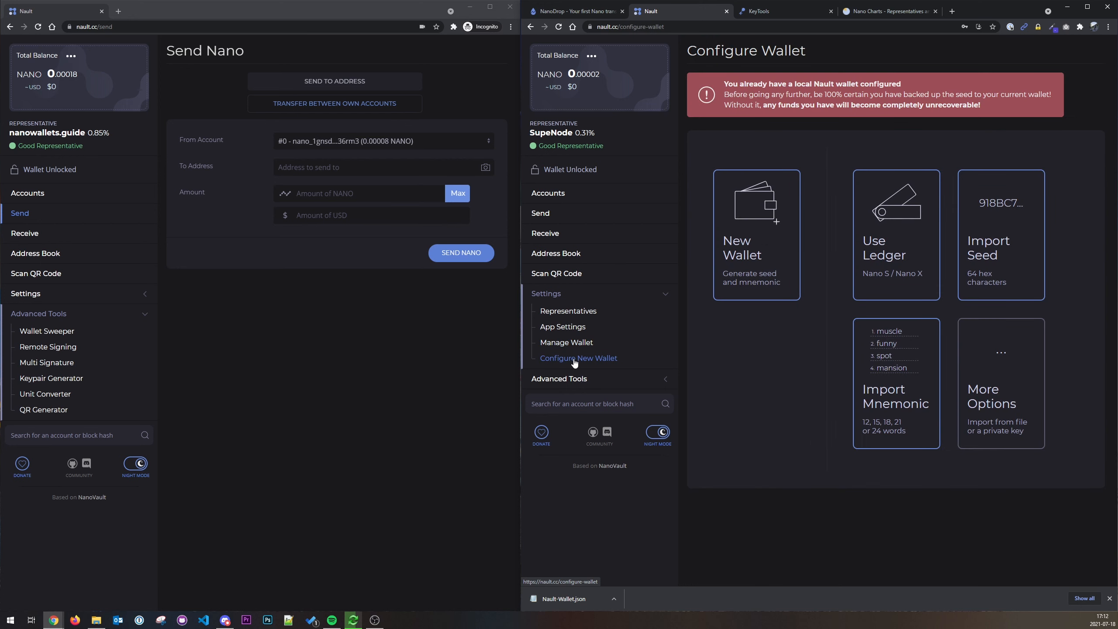
pyautogui.click(570, 328)
pyautogui.scroll(-9, 801, 421)
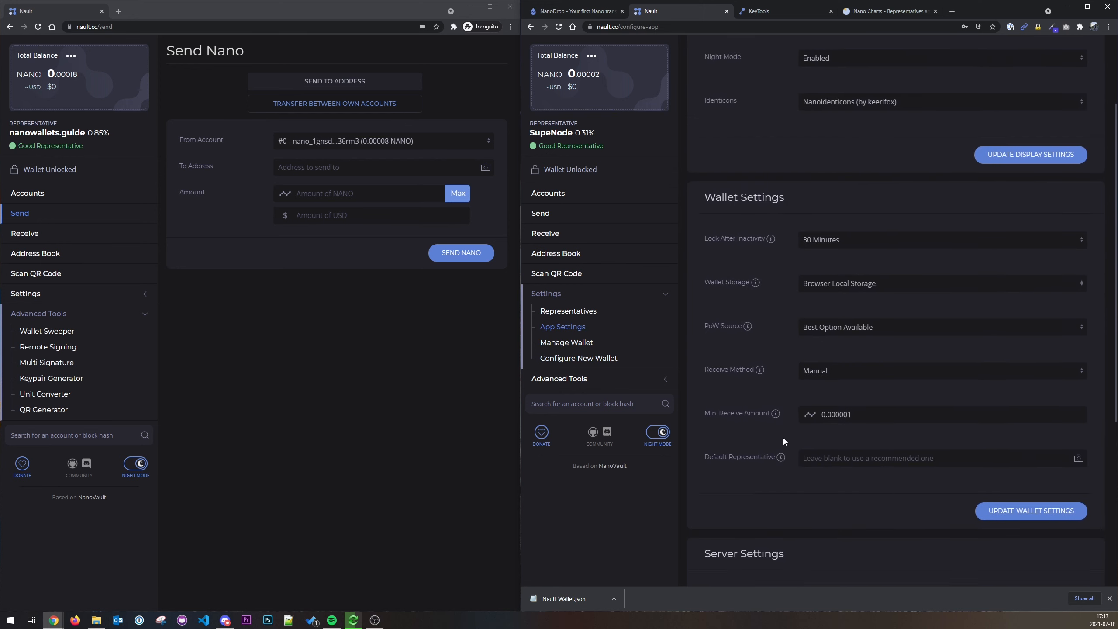
pyautogui.click(896, 542)
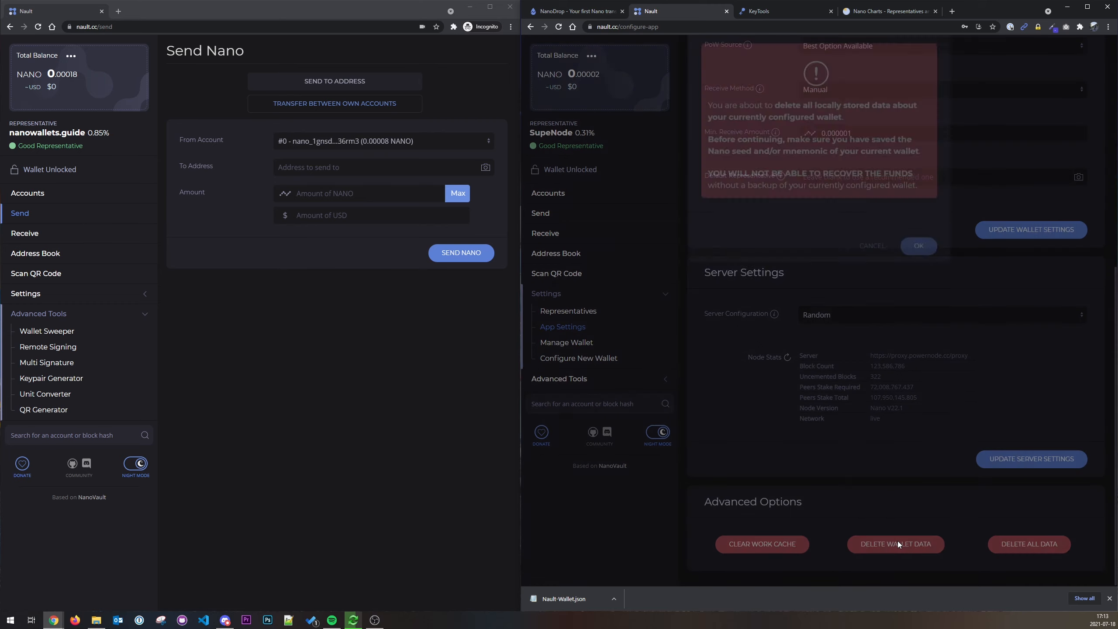
pyautogui.click(917, 272)
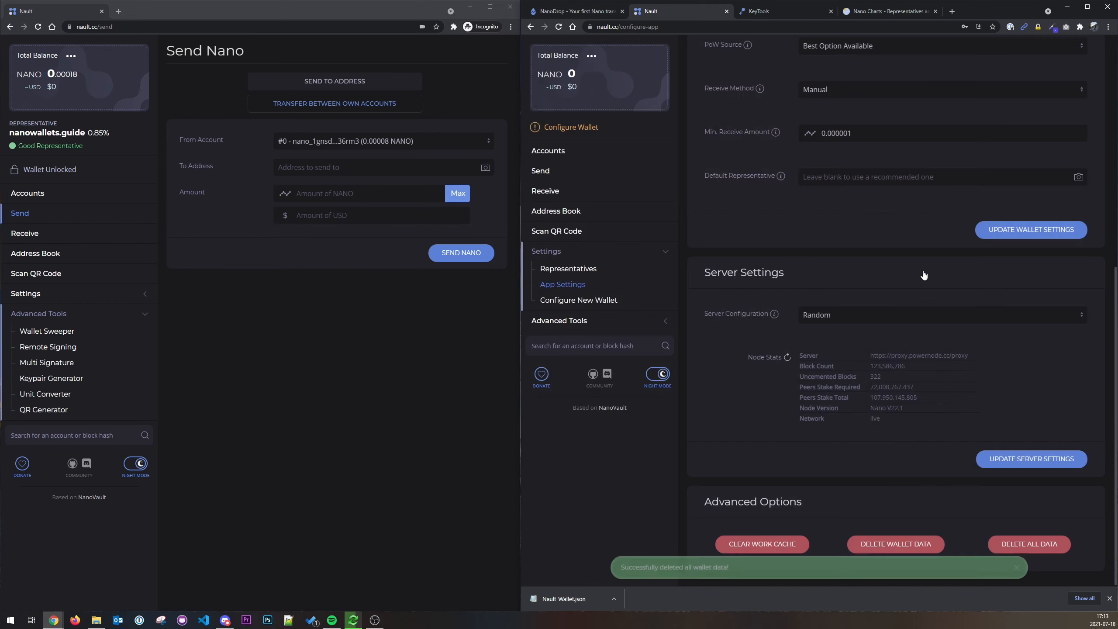
# Configure a new wallet by importing the exported file Nault-Wallet.json from the Downloads folder.
pyautogui.click(588, 303)
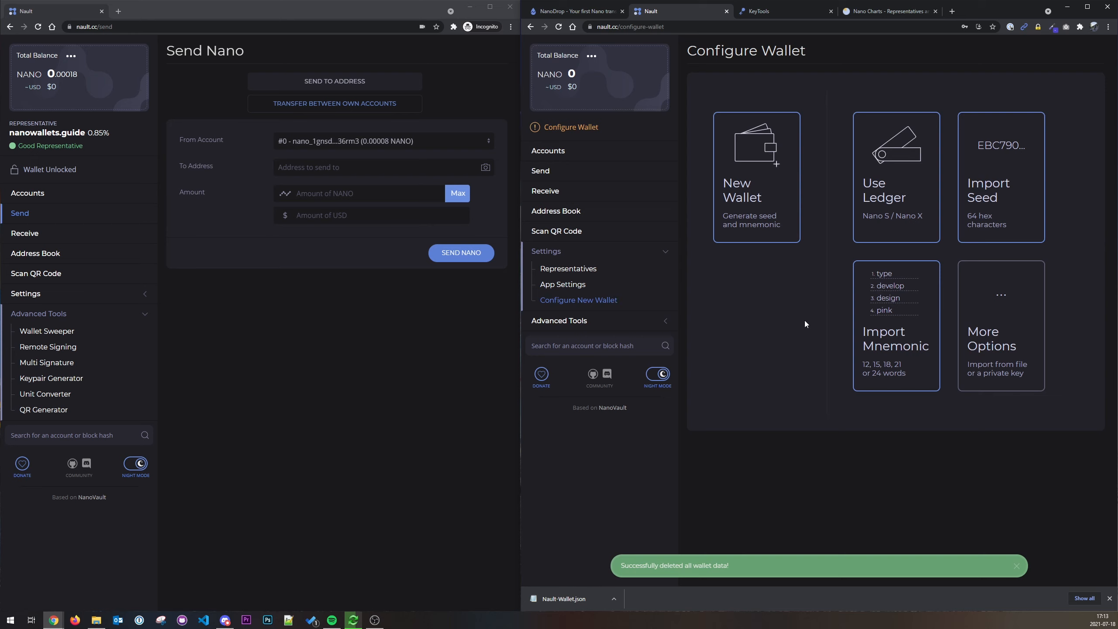
pyautogui.click(1018, 319)
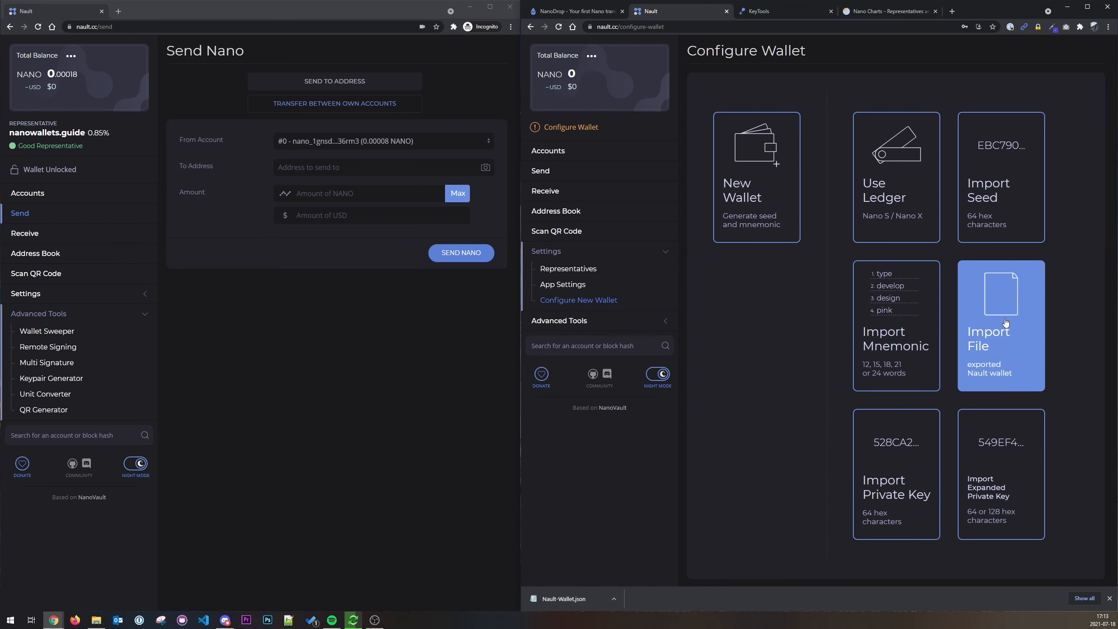
pyautogui.click(1005, 323)
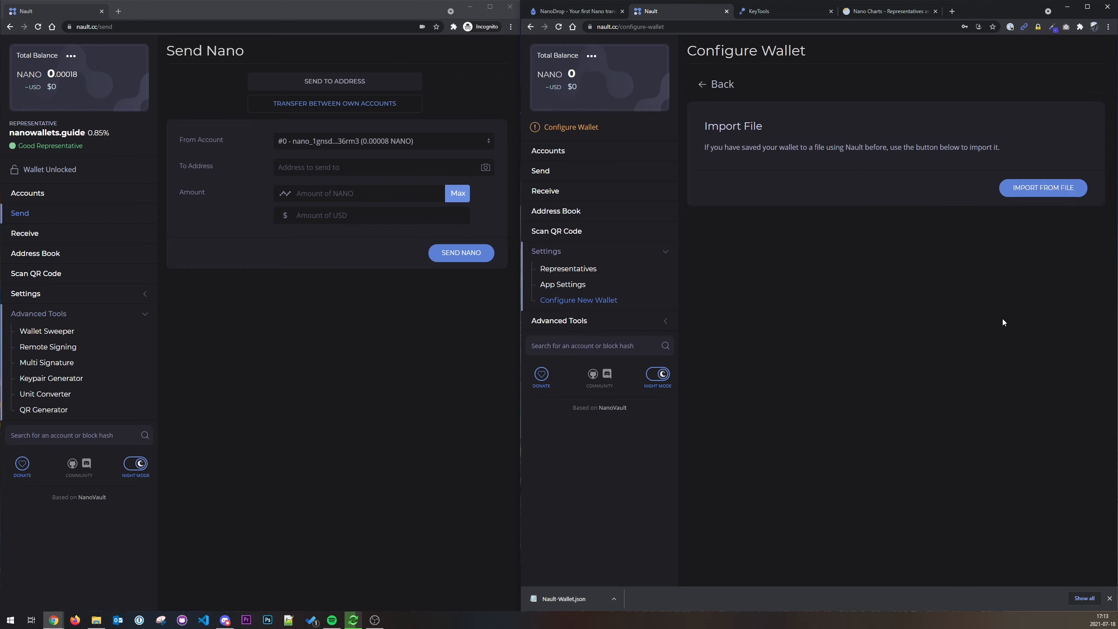
pyautogui.click(1036, 189)
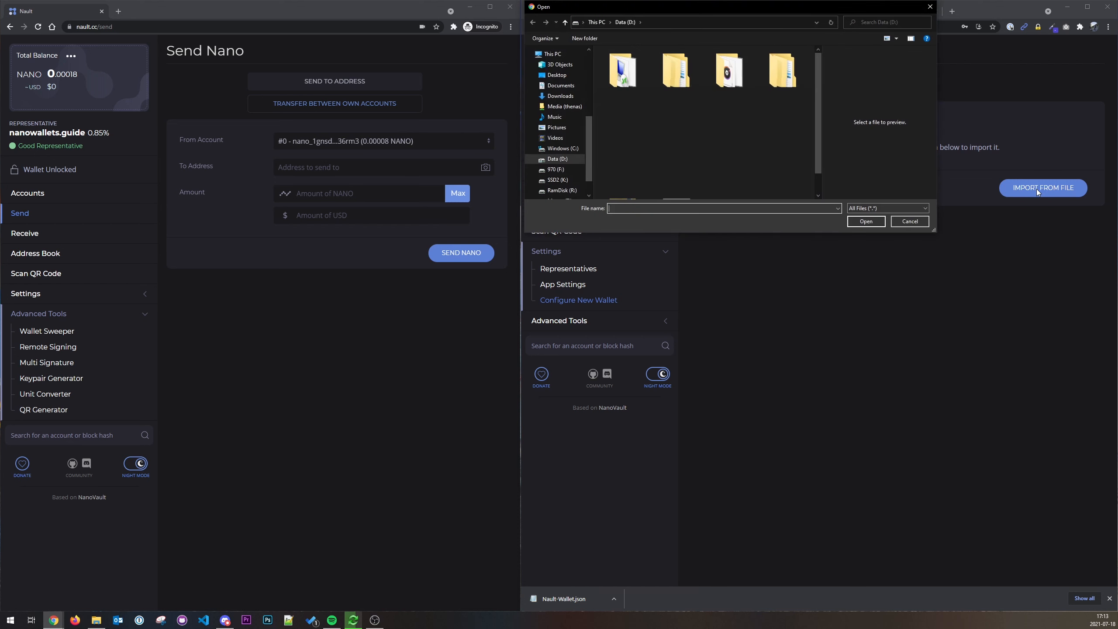
pyautogui.click(561, 96)
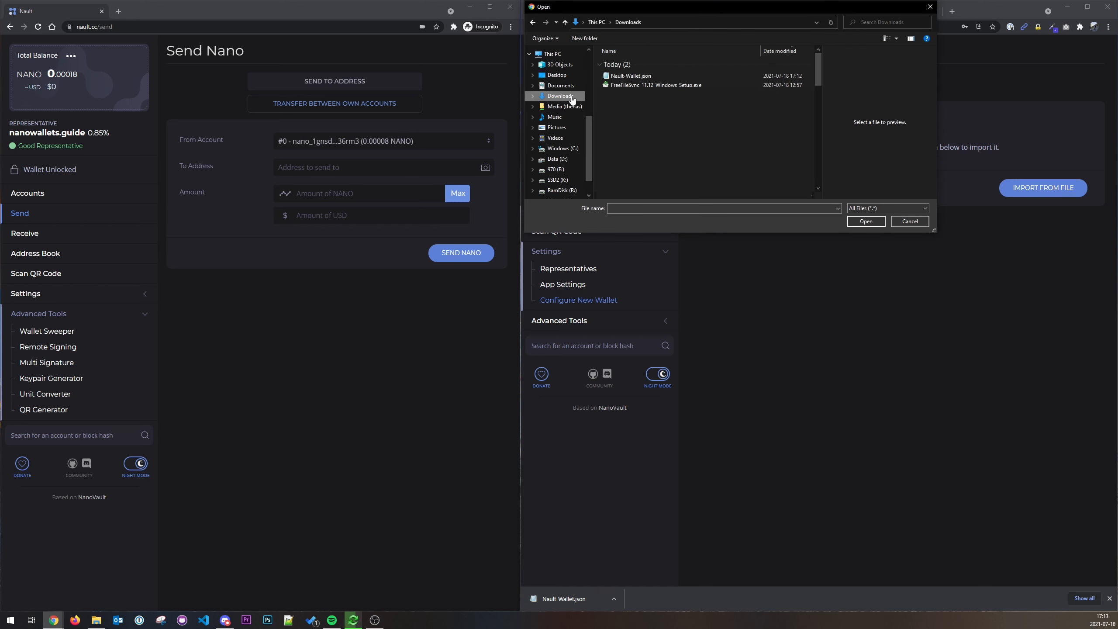
pyautogui.click(642, 77)
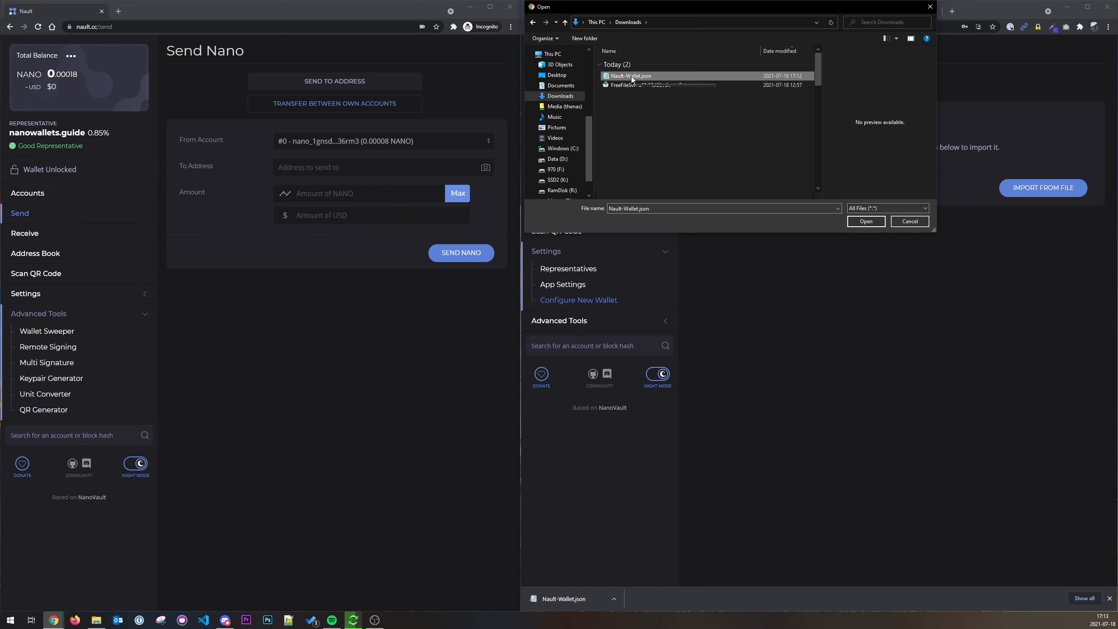
pyautogui.doubleClick(631, 76)
# Enter the wallet password to decrypt the file, import the wallet, and show its accounts.
pyautogui.click(757, 152)
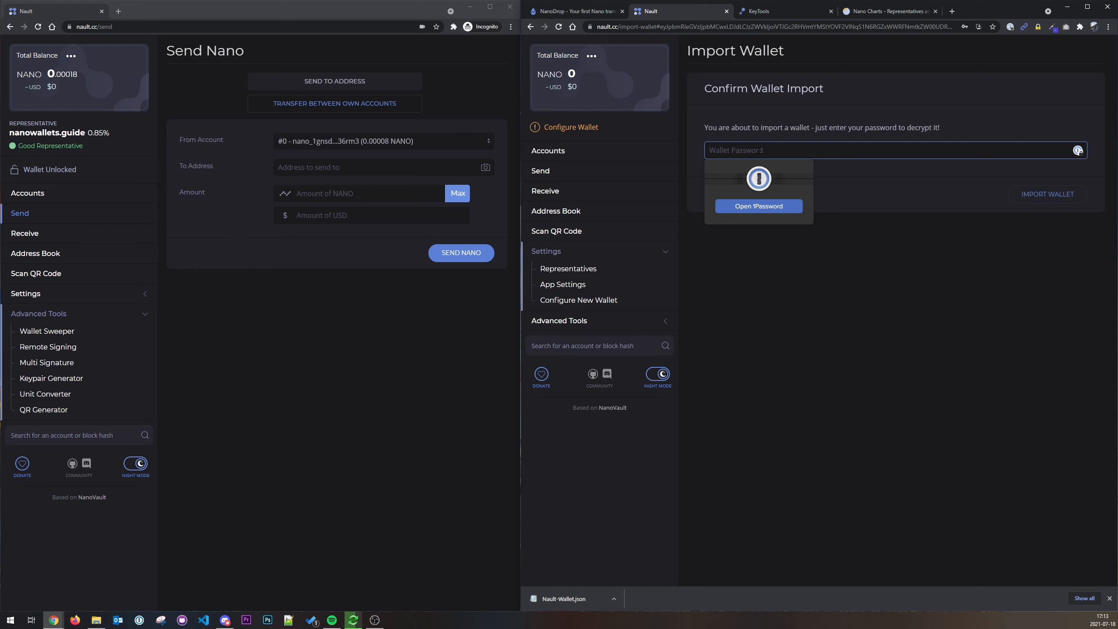
pyautogui.write('••••••')
pyautogui.click(965, 172)
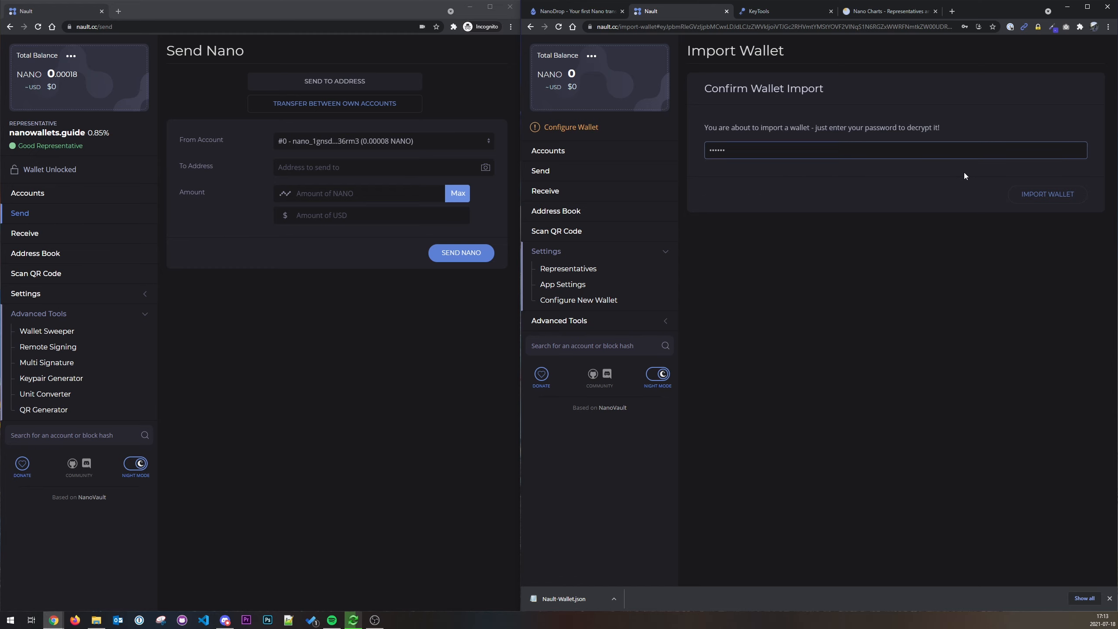
pyautogui.click(1043, 196)
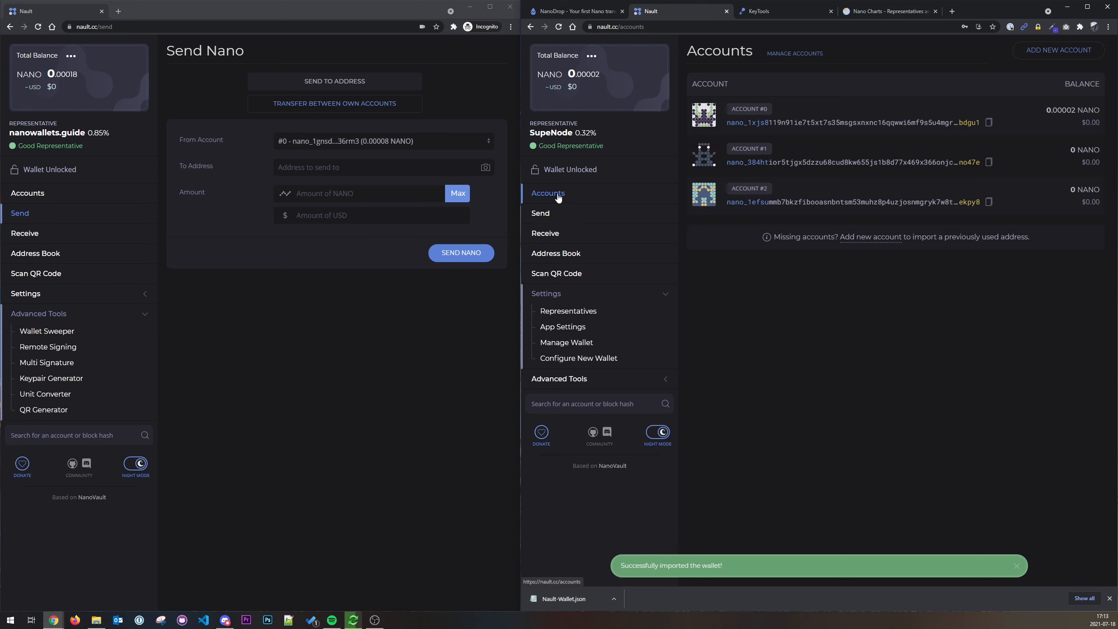
# Open a received transaction of Account #0, then copy its block hash and search for it.
pyautogui.click(841, 123)
pyautogui.click(944, 252)
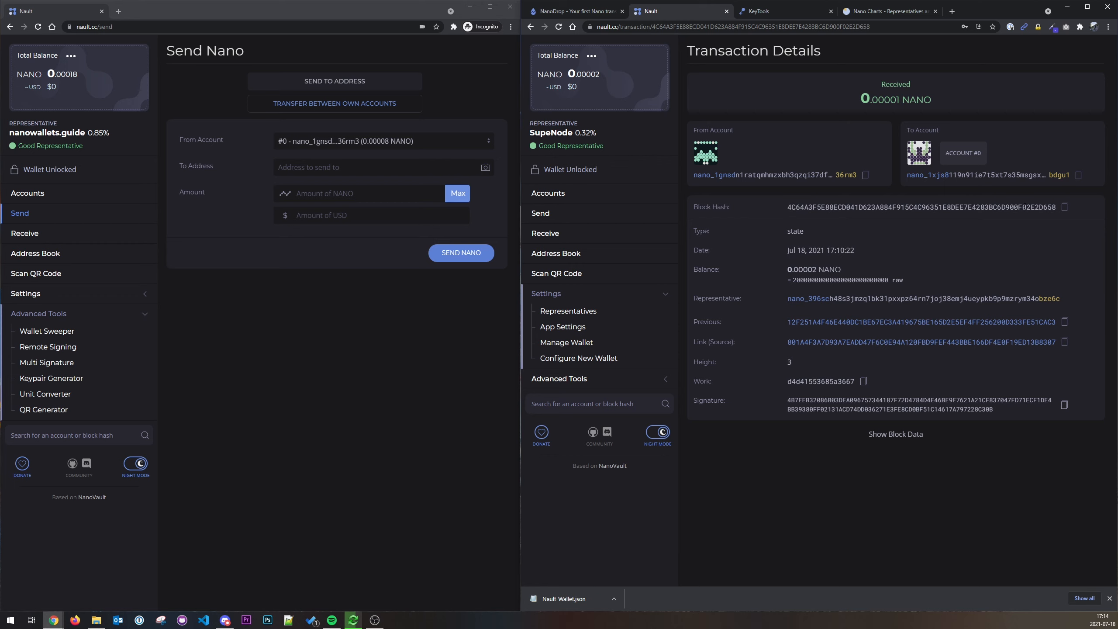
pyautogui.click(1065, 208)
pyautogui.click(575, 403)
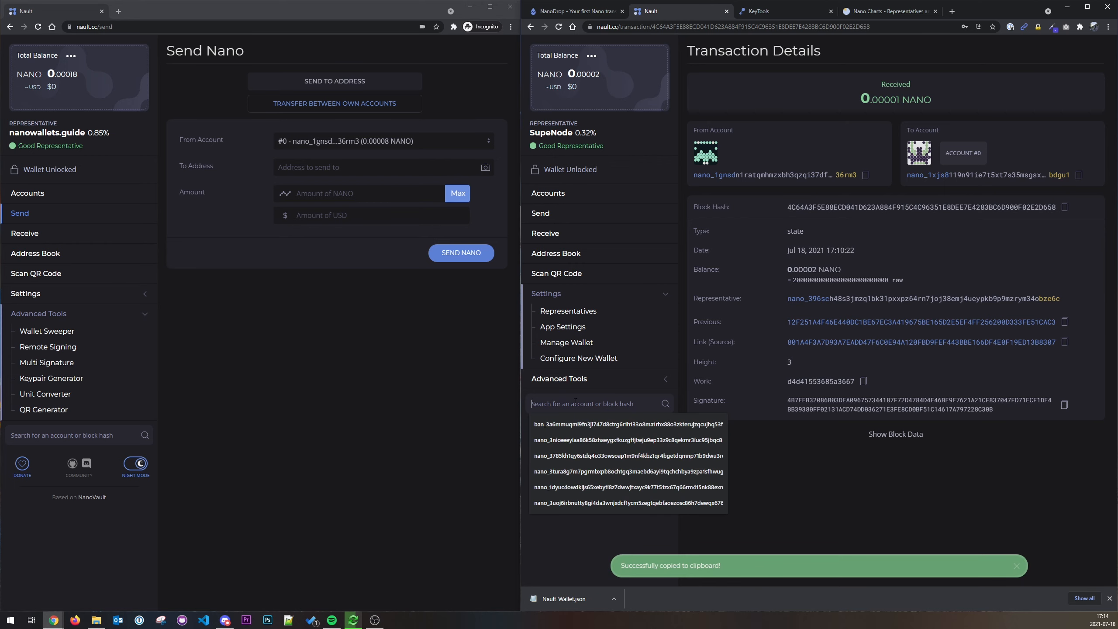
pyautogui.hotkey('ctrl', 'v')
pyautogui.click(665, 404)
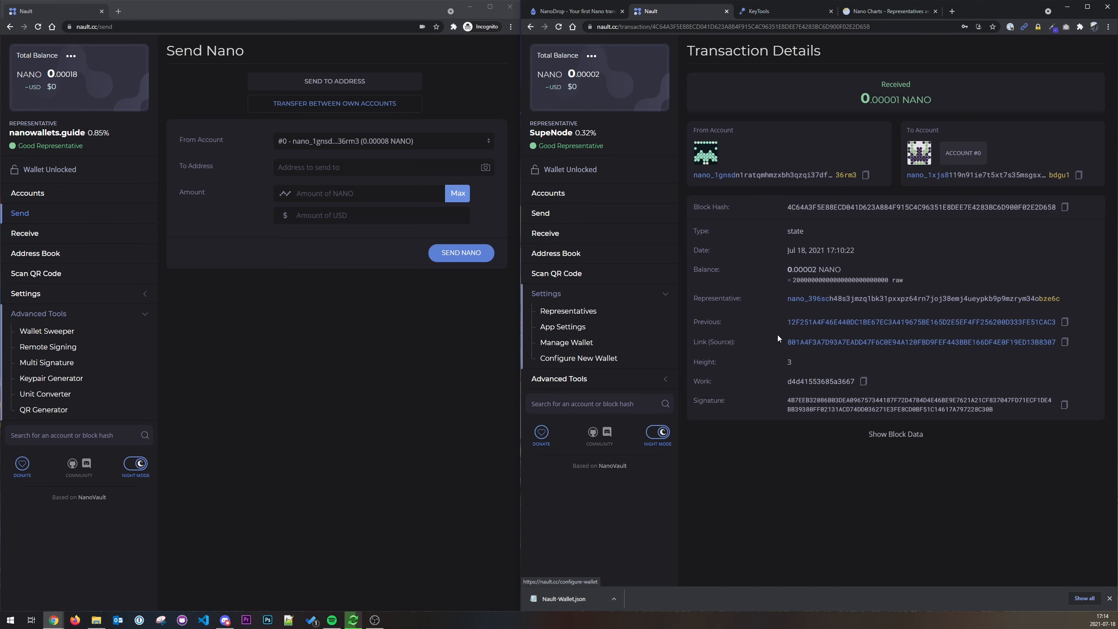
pyautogui.click(603, 18)
pyautogui.scroll(-1, 724, 439)
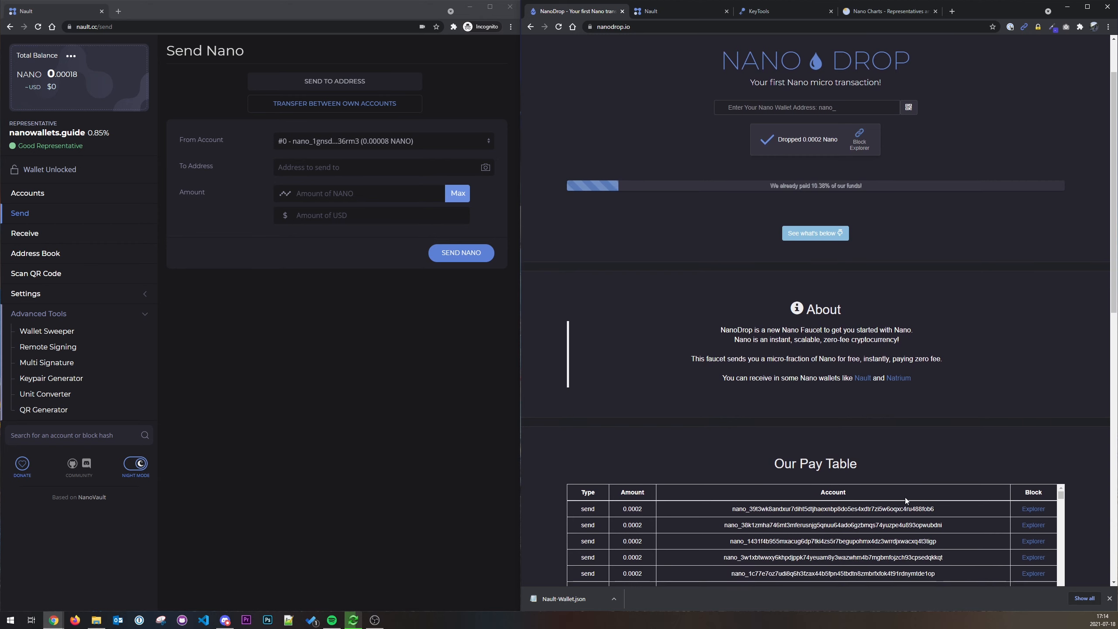
pyautogui.moveTo(936, 509); pyautogui.dragTo(734, 512)
pyautogui.hotkey('ctrl', 'c')
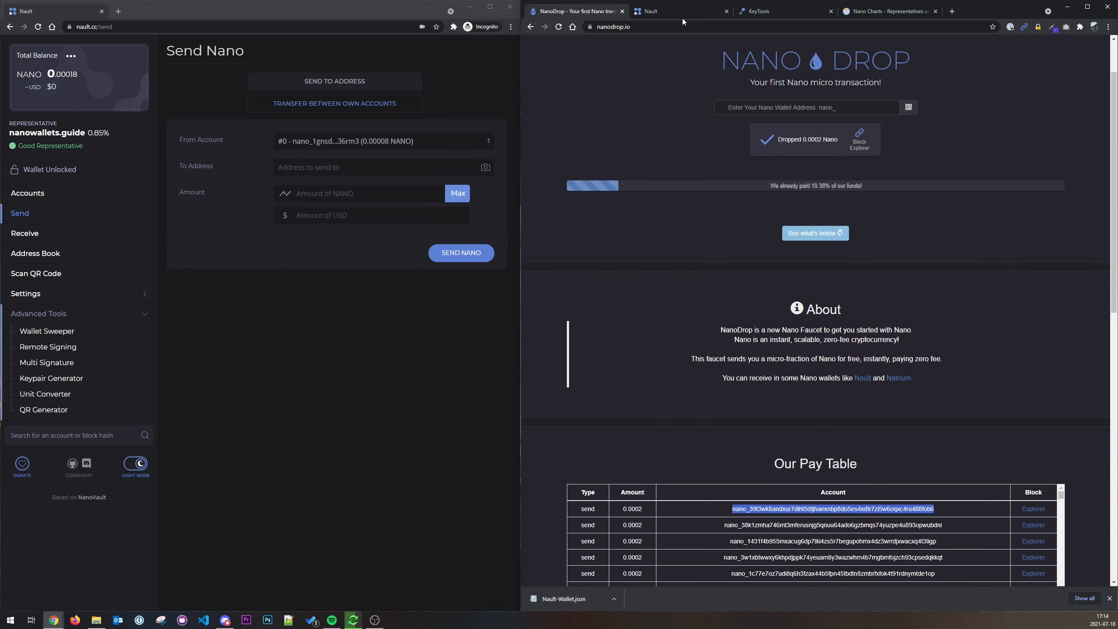
pyautogui.click(678, 11)
pyautogui.click(592, 404)
pyautogui.hotkey('ctrl', 'v')
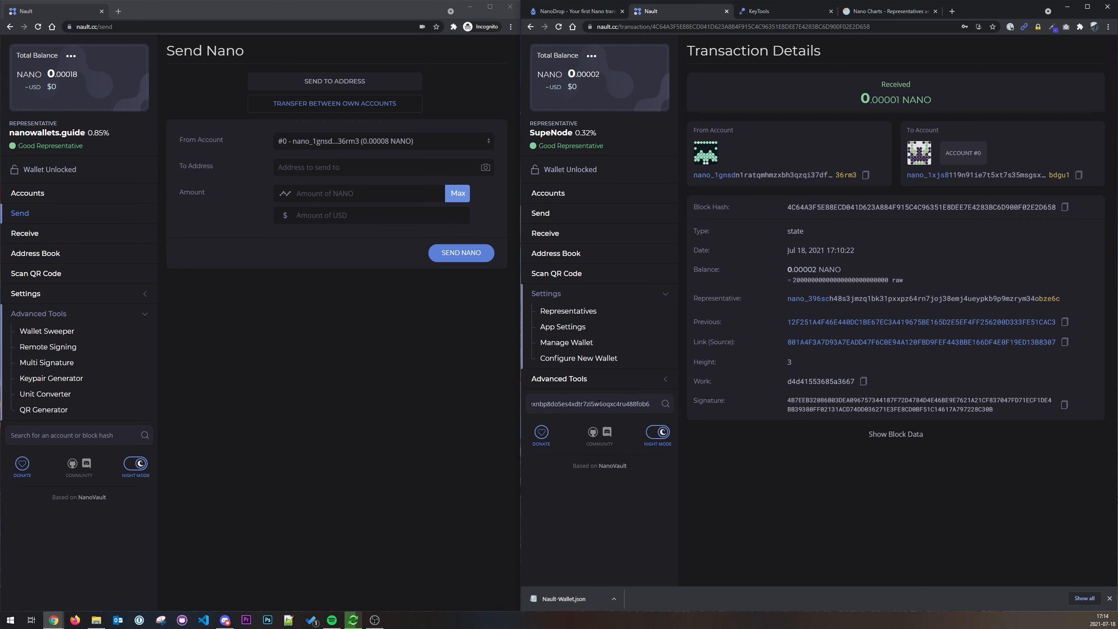
pyautogui.press('Return')
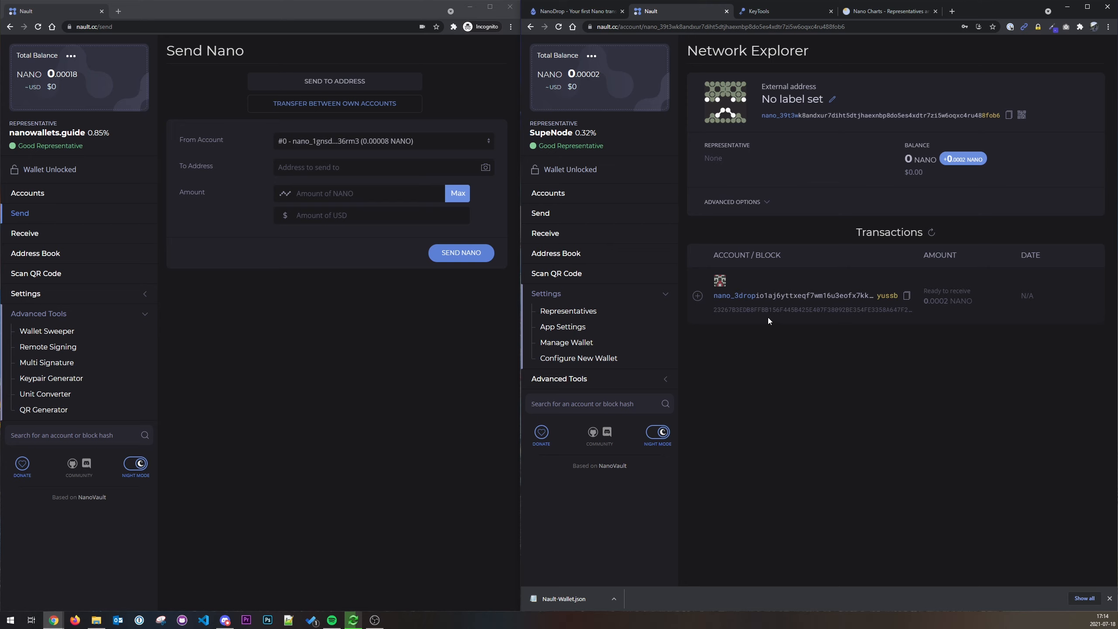
# Open the sending account of the ready-to-receive transaction and compare it with the NanoDrop faucet page.
pyautogui.click(755, 299)
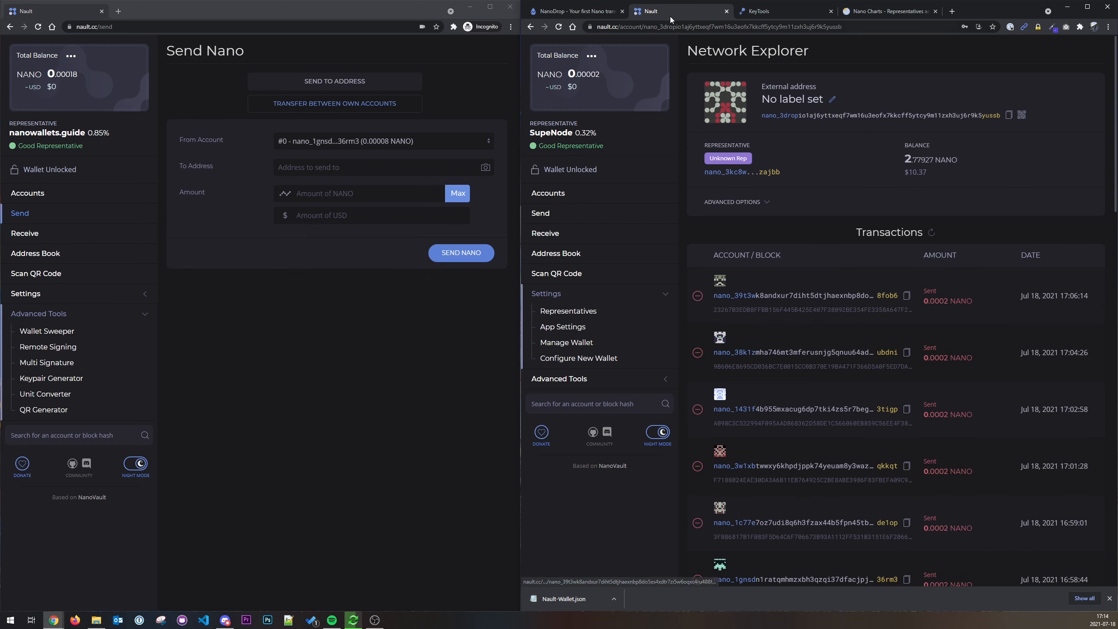
pyautogui.click(575, 11)
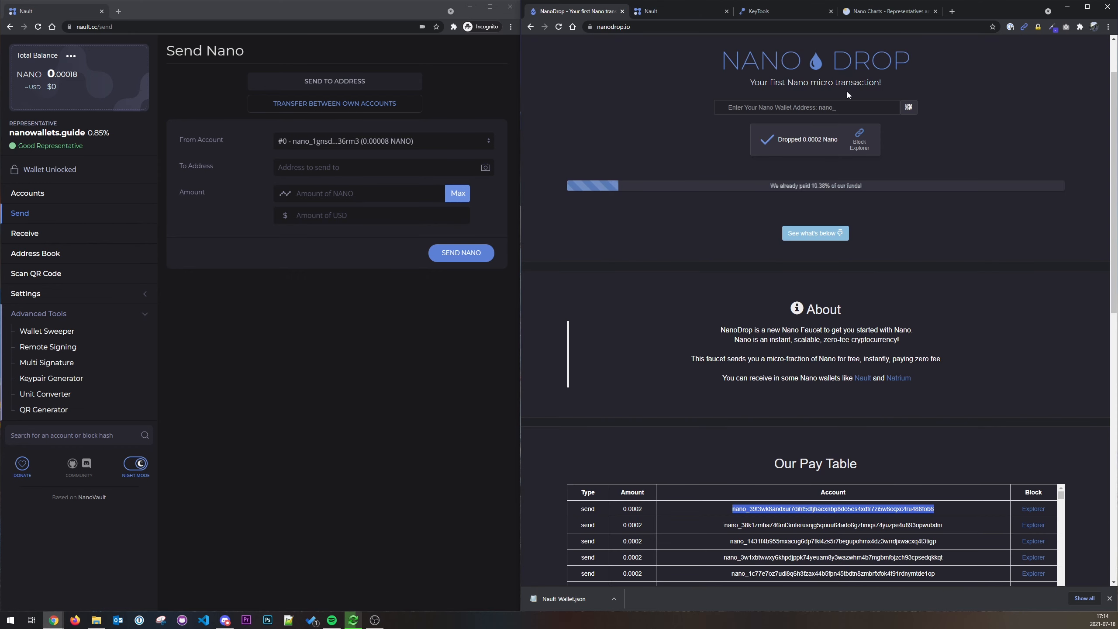
pyautogui.click(706, 12)
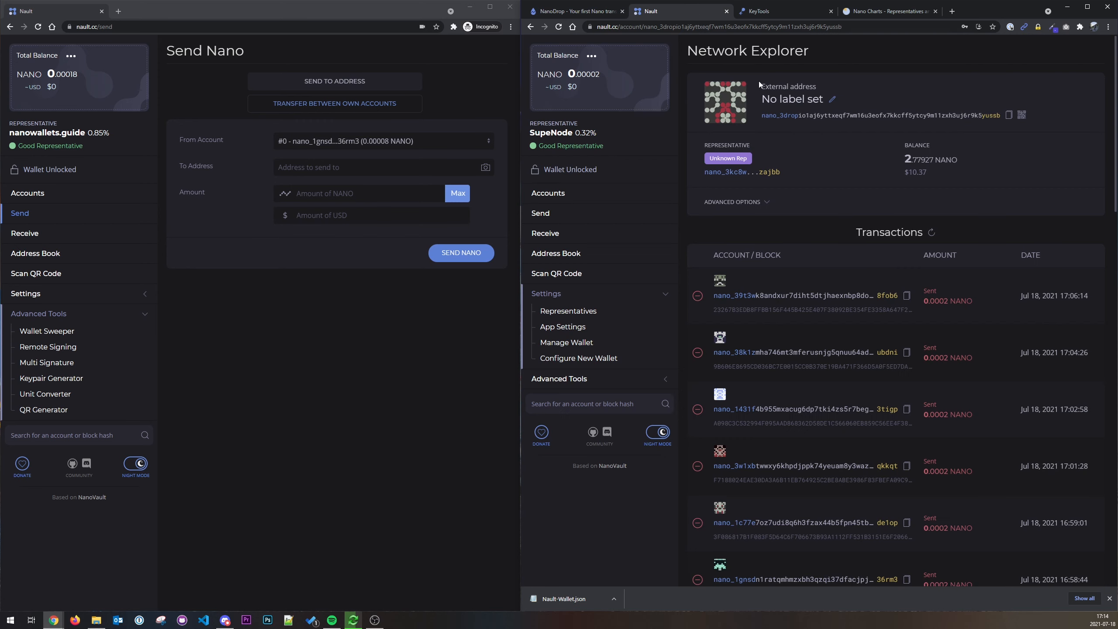
# Label the viewed external address NanoDrop and save it to the address book.
pyautogui.scroll(-8, 982, 384)
pyautogui.scroll(8, 981, 387)
pyautogui.click(833, 100)
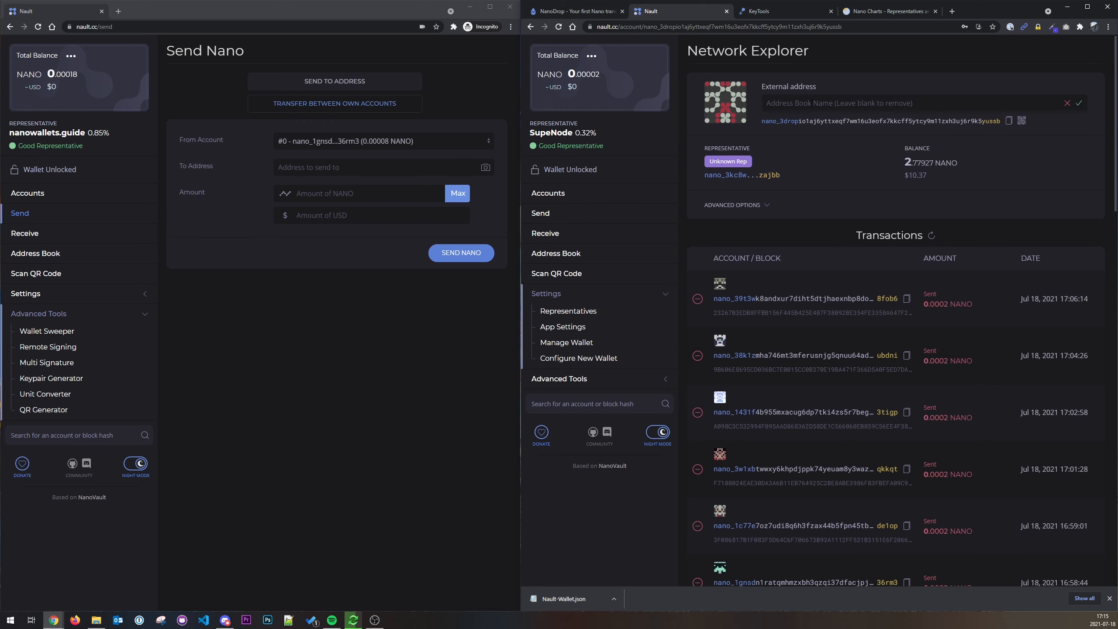
pyautogui.click(806, 104)
pyautogui.write('Na')
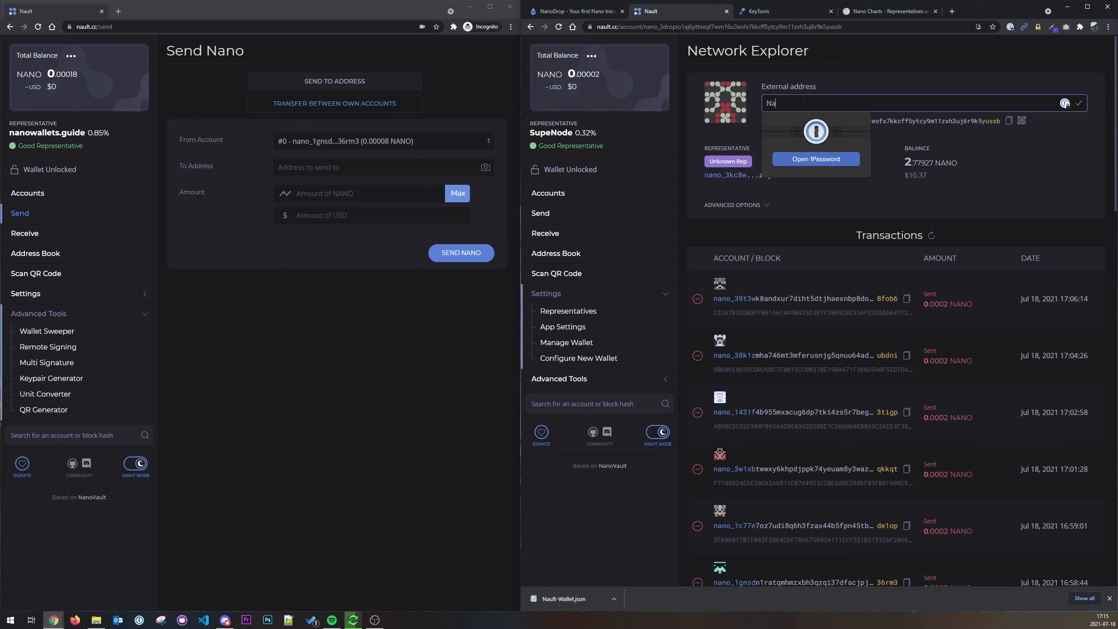
pyautogui.write('noDrop')
pyautogui.click(1079, 104)
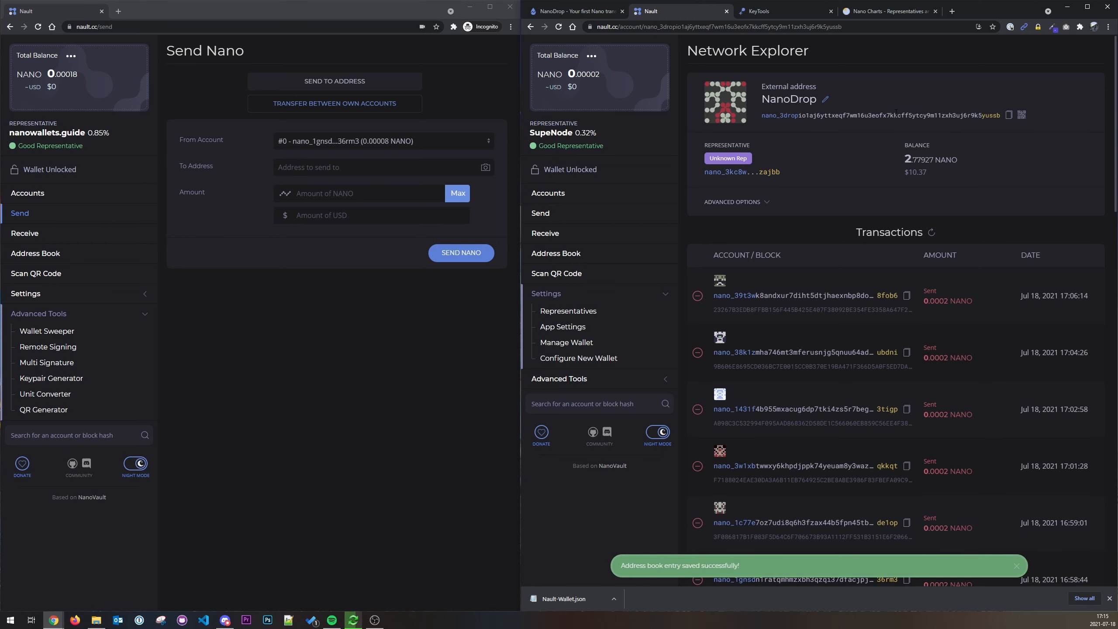
# Open the address book and view the form for a new entry, closing it without saving.
pyautogui.click(572, 254)
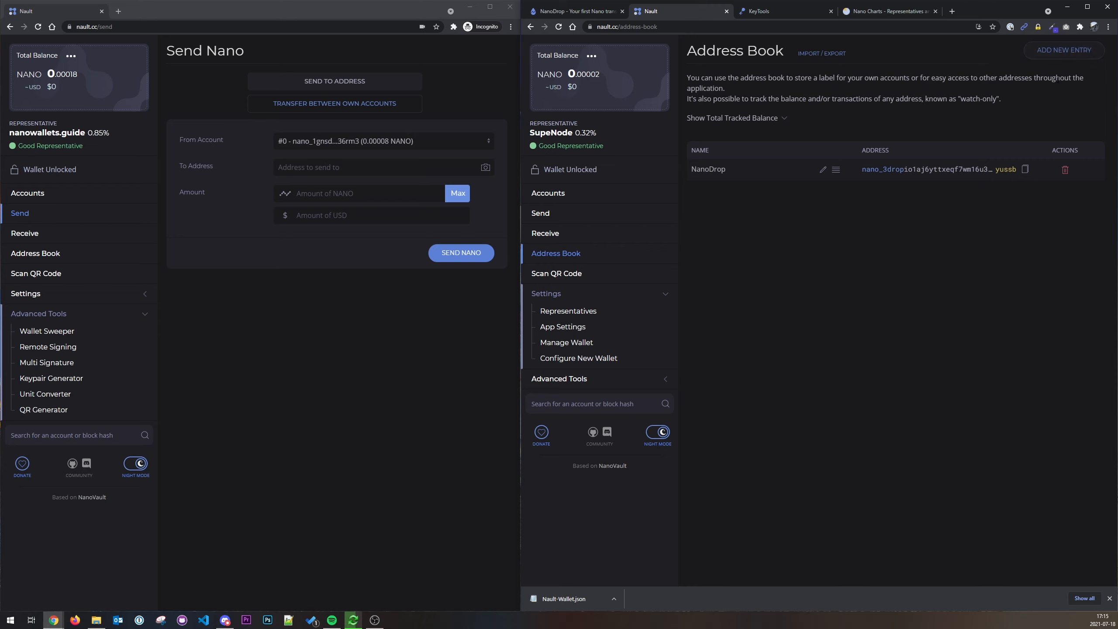
pyautogui.click(1062, 54)
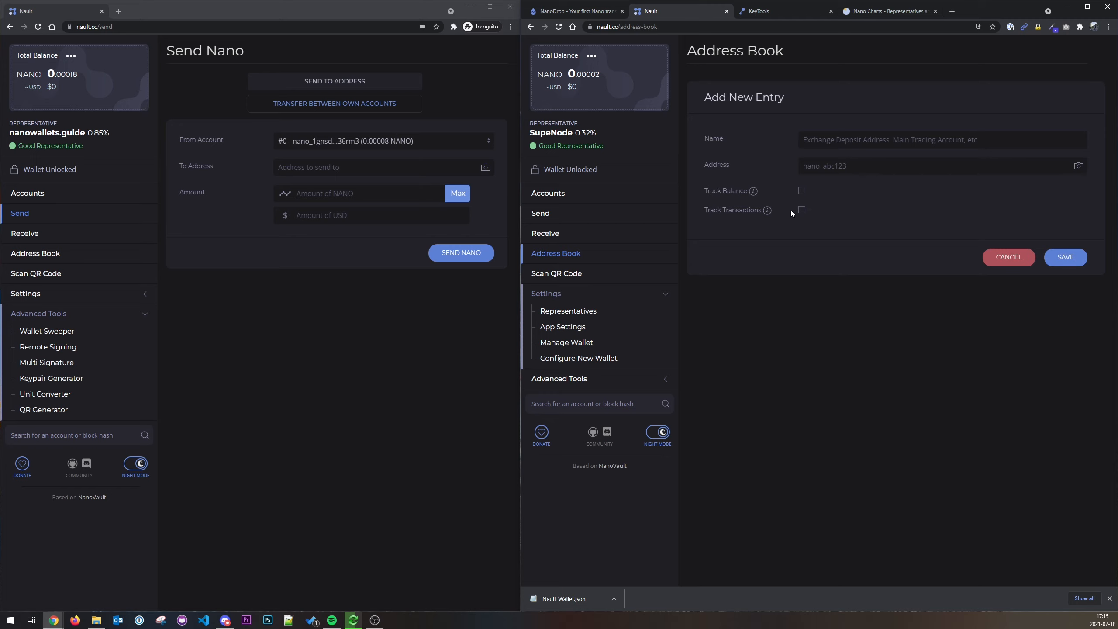
pyautogui.click(1008, 256)
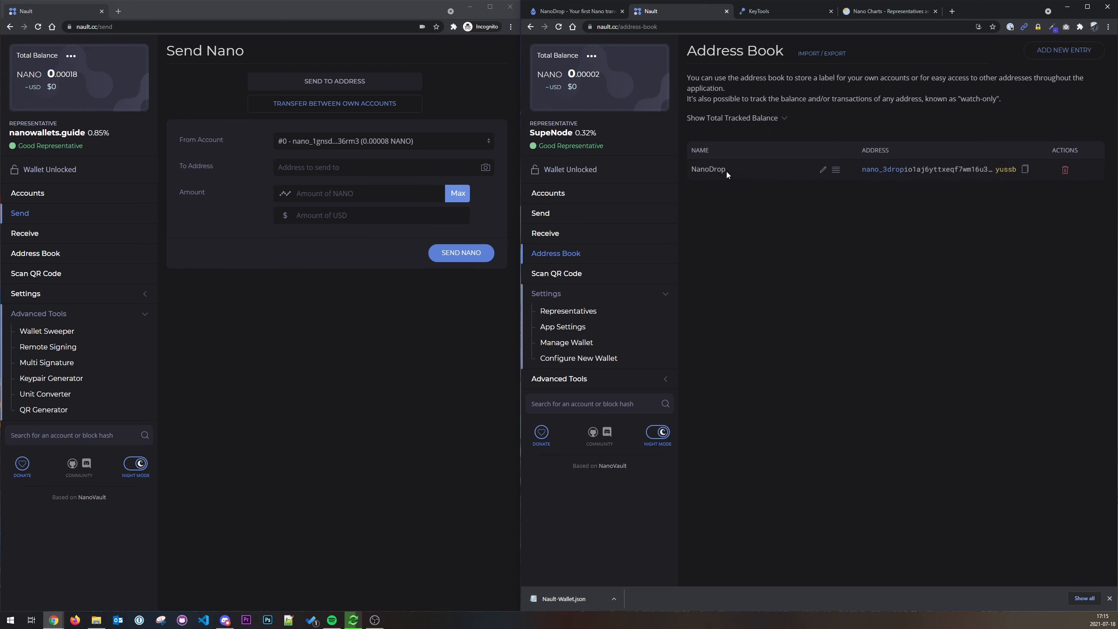
# Enable Track Balance and Track Transactions for the NanoDrop address book entry, save it, and highlight its balance.
pyautogui.click(823, 170)
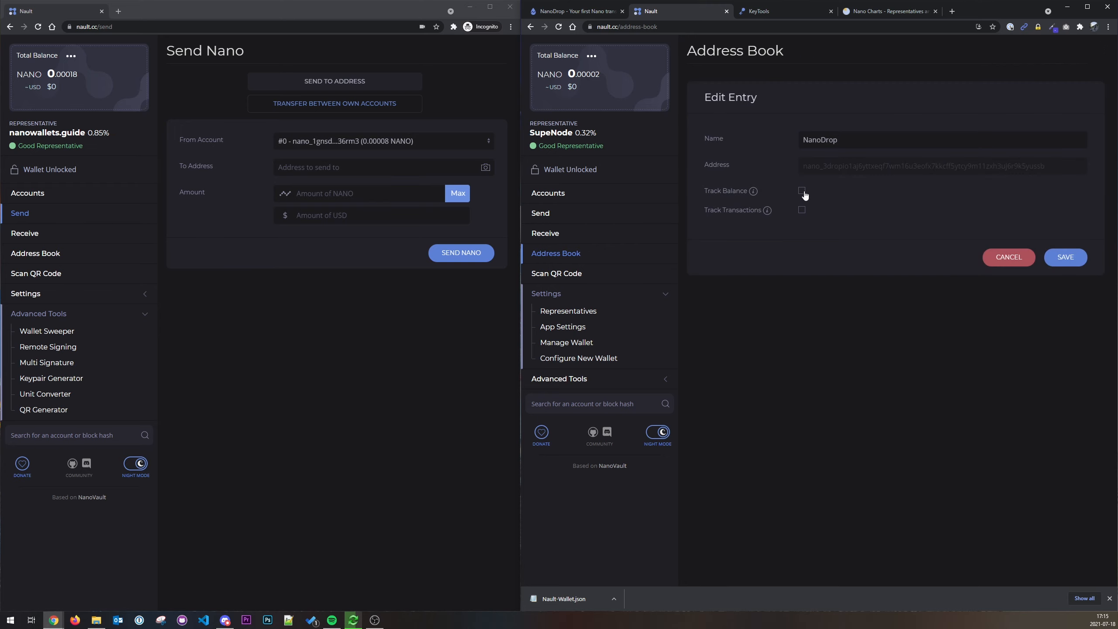
pyautogui.click(802, 192)
pyautogui.click(802, 210)
pyautogui.click(1063, 256)
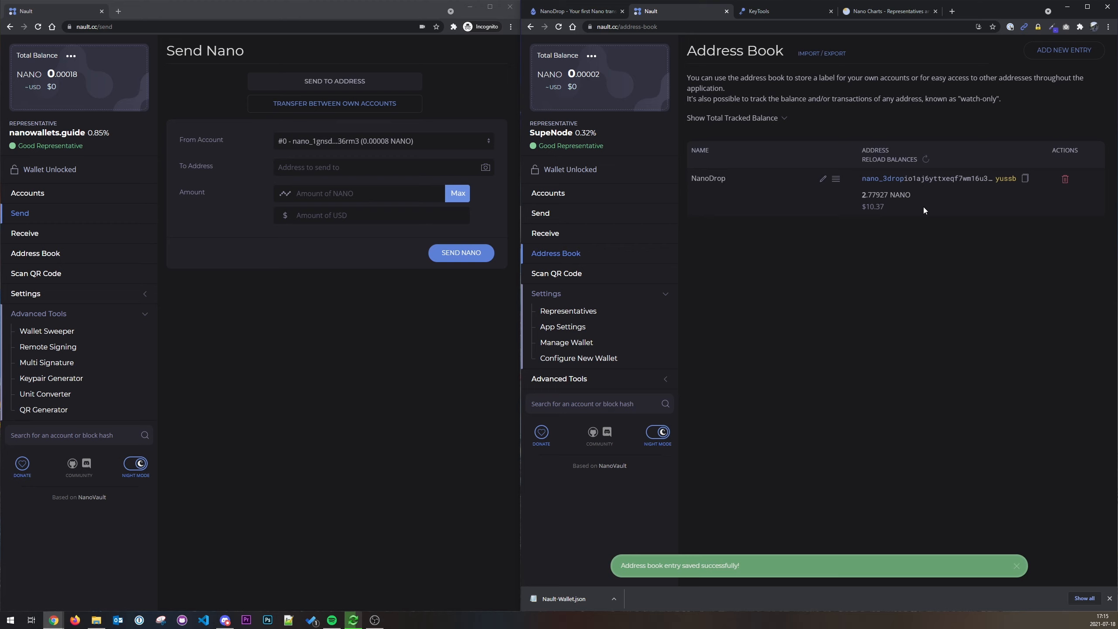
pyautogui.moveTo(861, 195); pyautogui.dragTo(889, 195)
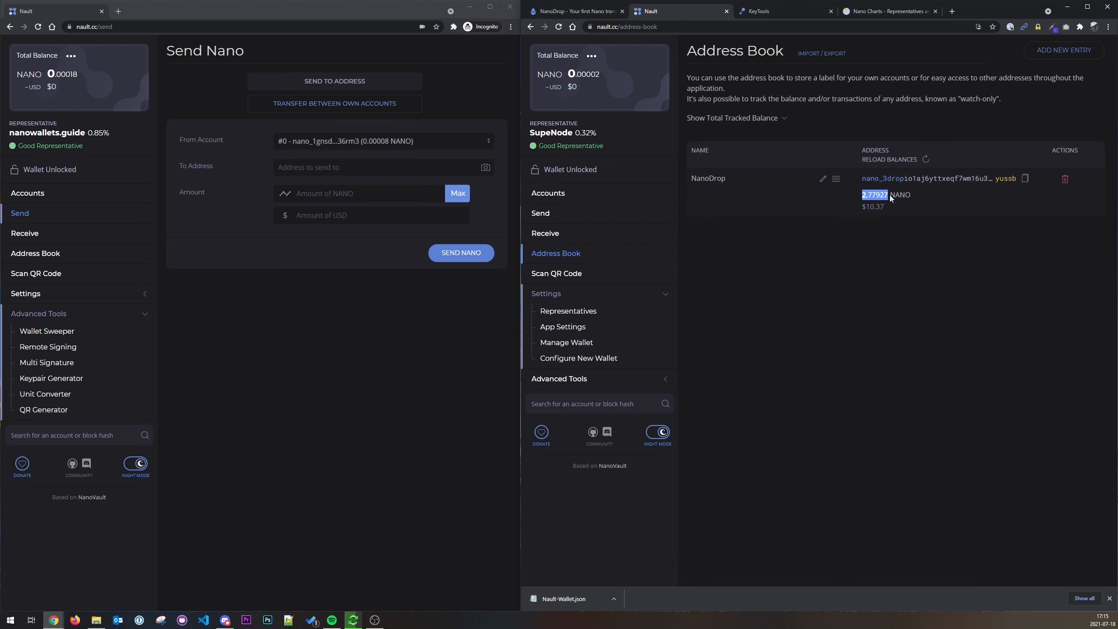
pyautogui.click(943, 205)
pyautogui.click(1110, 598)
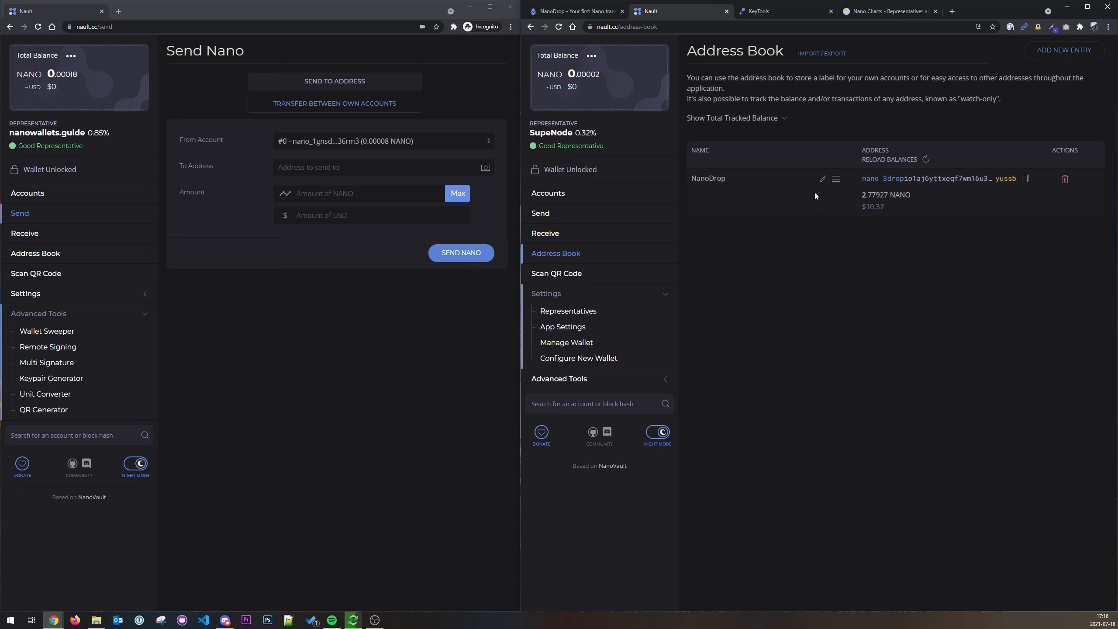
# Copy the NanoDrop address and send it 0.00001 NANO from Account #0 of the wallet in the incognito window.
pyautogui.click(1025, 178)
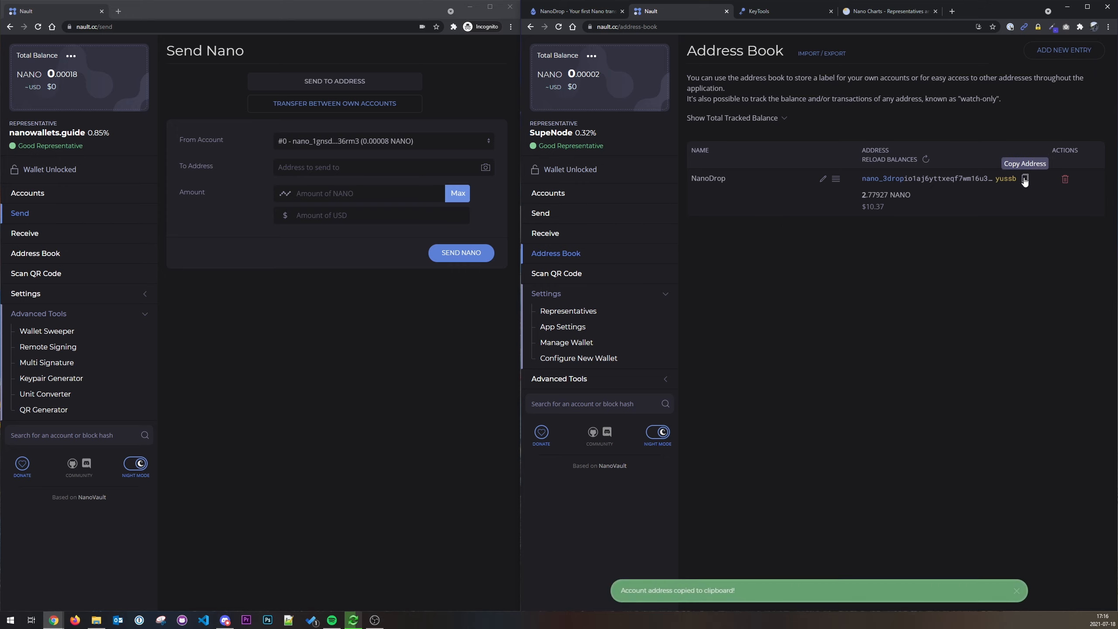
pyautogui.click(325, 166)
pyautogui.hotkey('ctrl', 'v')
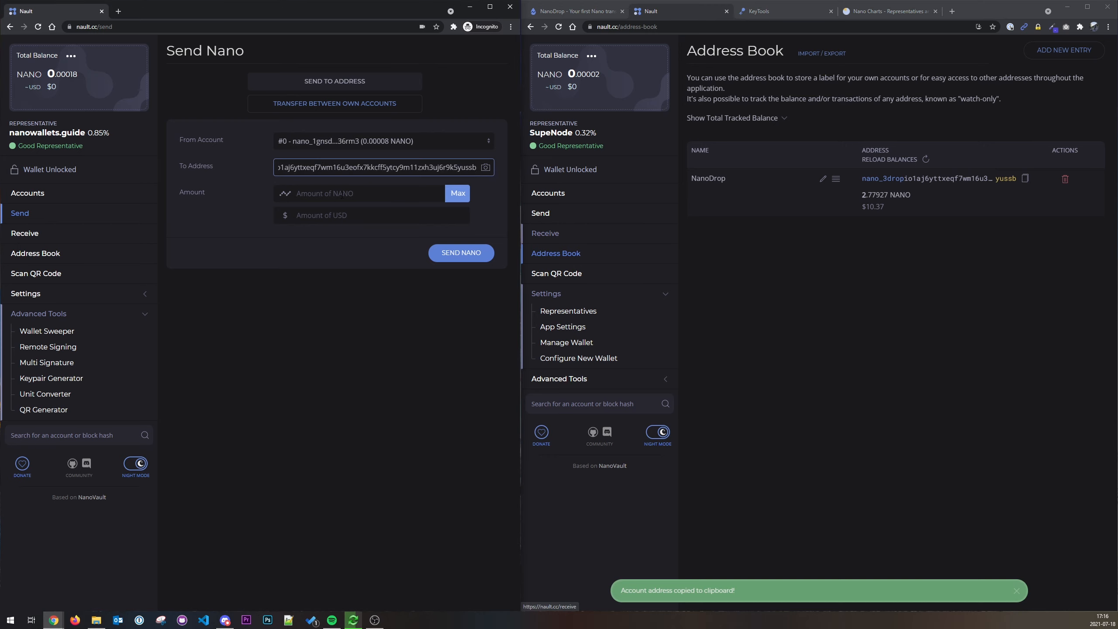
pyautogui.click(458, 194)
pyautogui.moveTo(326, 194); pyautogui.dragTo(321, 194)
pyautogui.write('1')
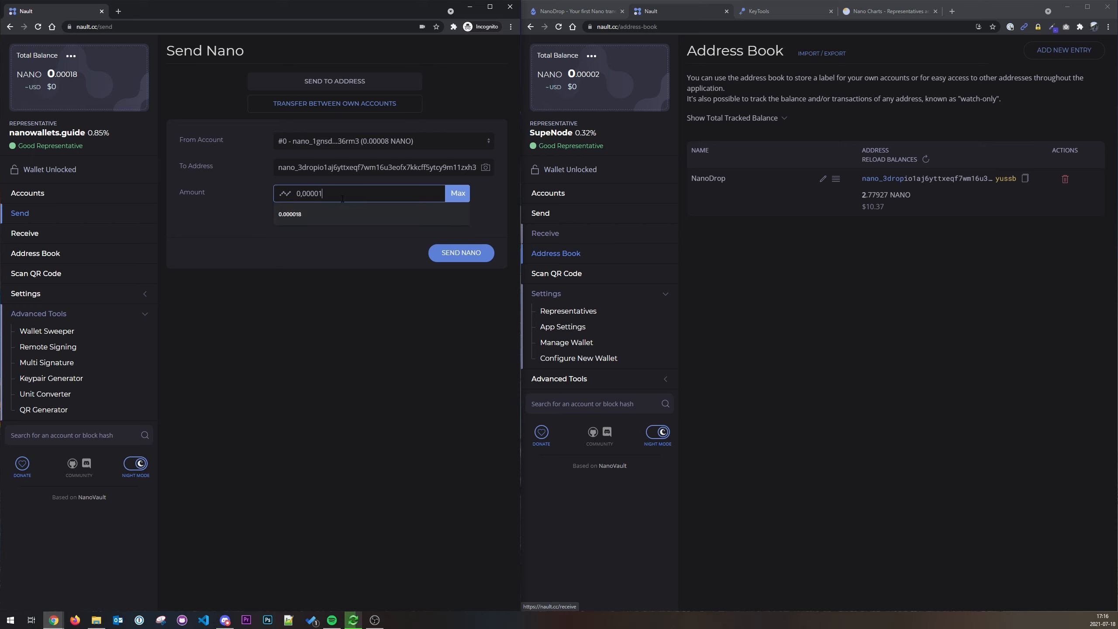
pyautogui.click(360, 287)
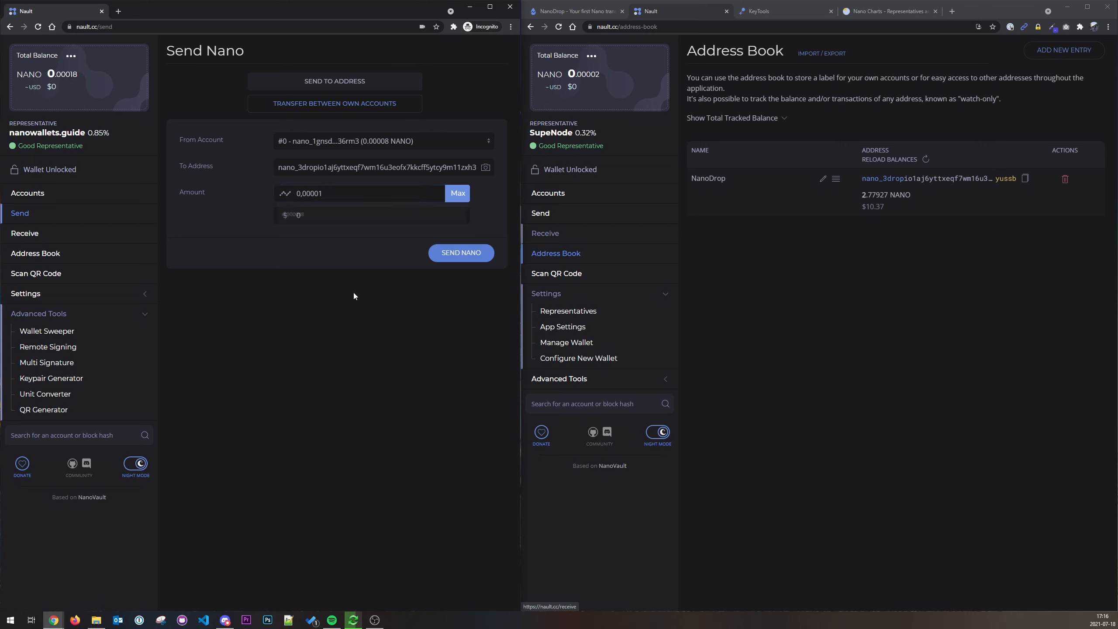
pyautogui.click(461, 255)
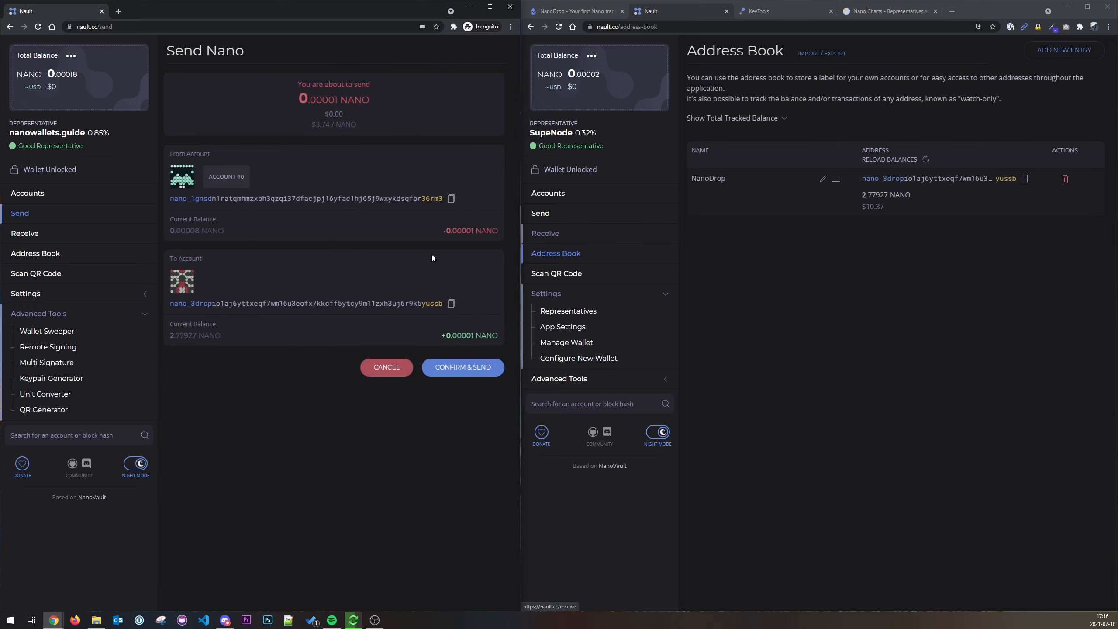
pyautogui.click(467, 366)
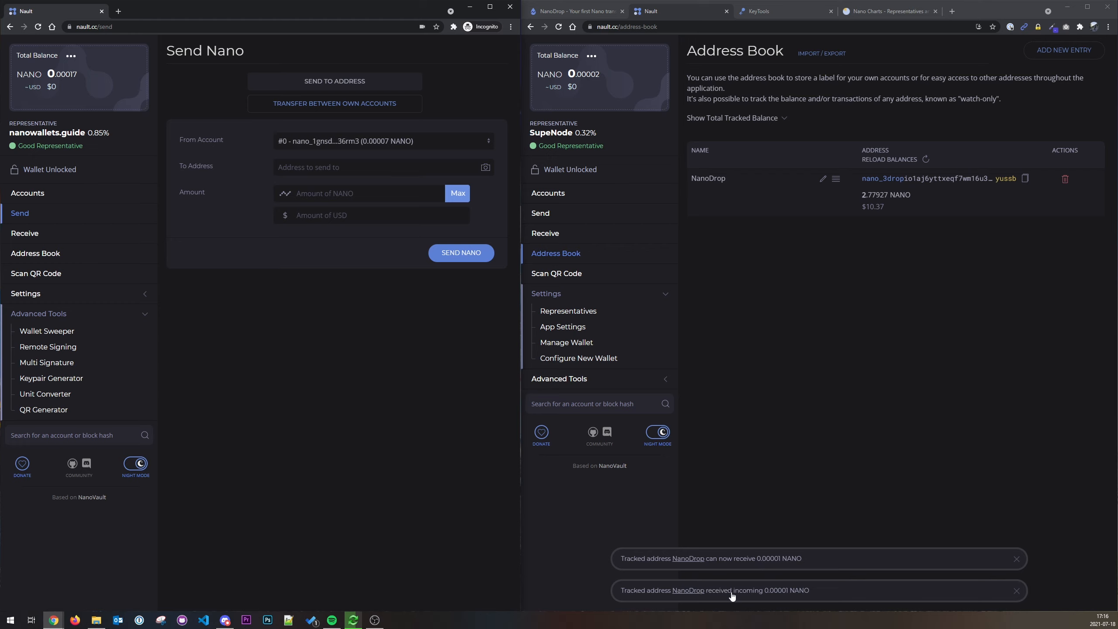
# View the NanoDrop account's transactions, then return to the address book and show the total tracked balance.
pyautogui.click(885, 178)
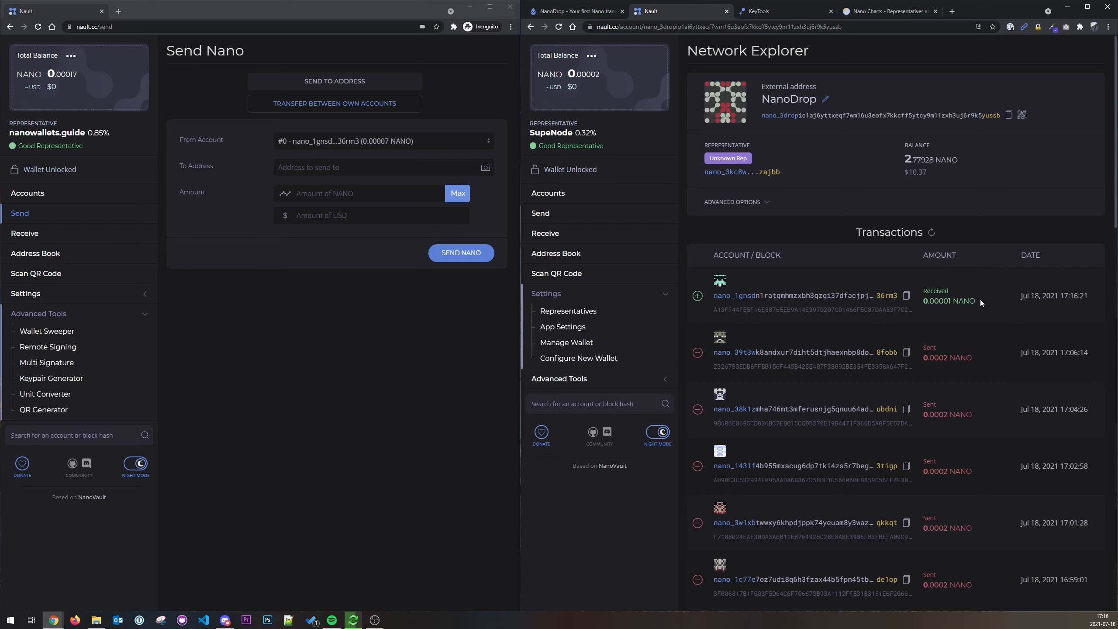
pyautogui.click(568, 254)
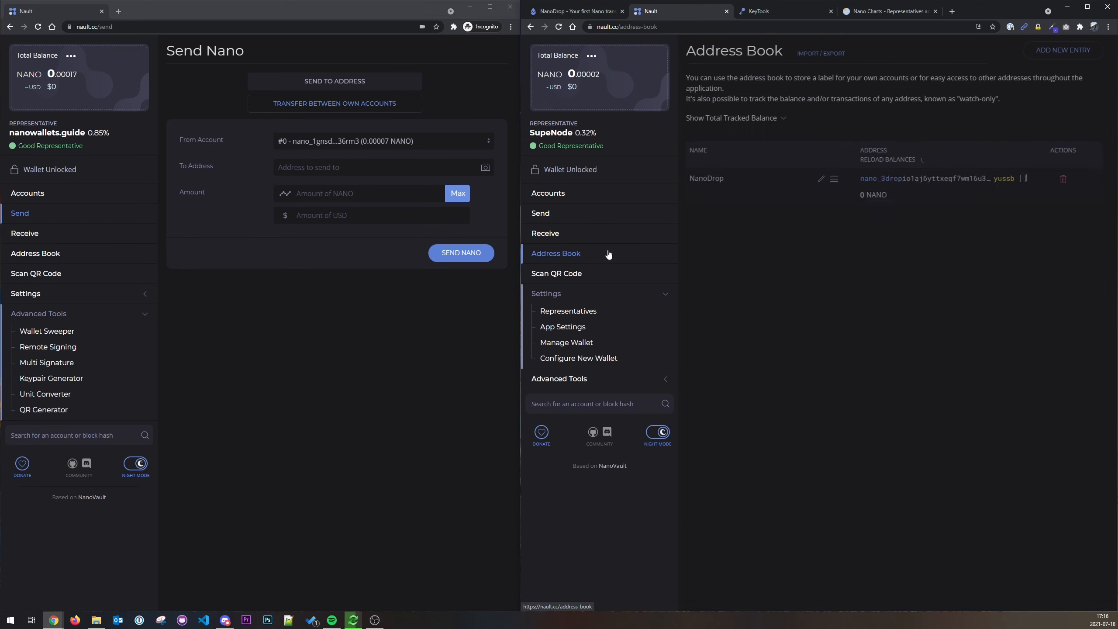
pyautogui.click(787, 118)
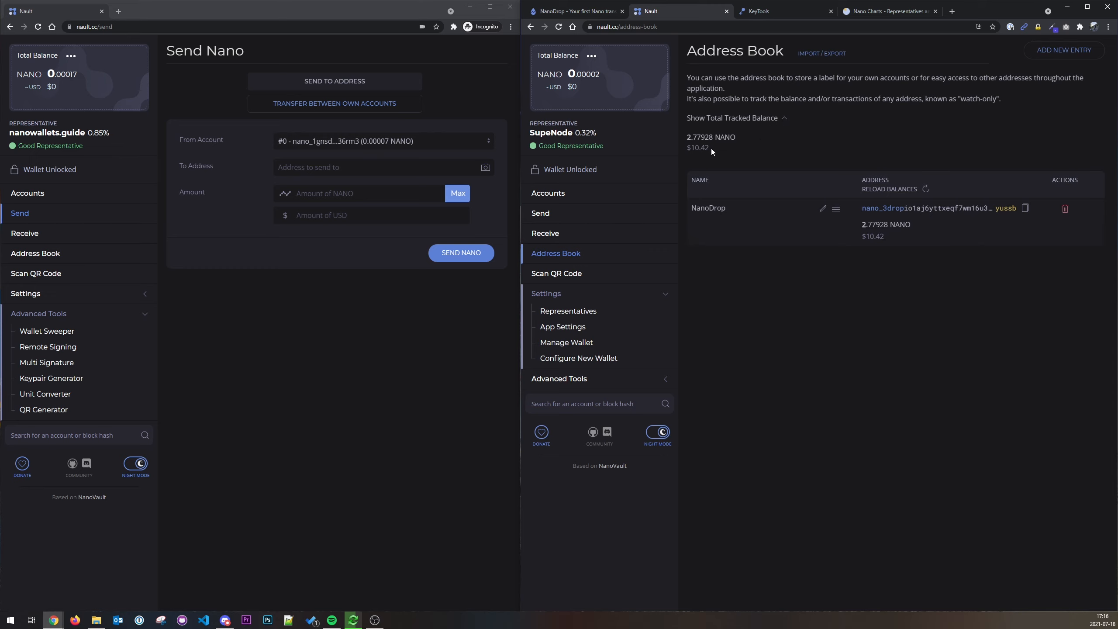
# Export the address book as a QR code and URL.
pyautogui.click(819, 55)
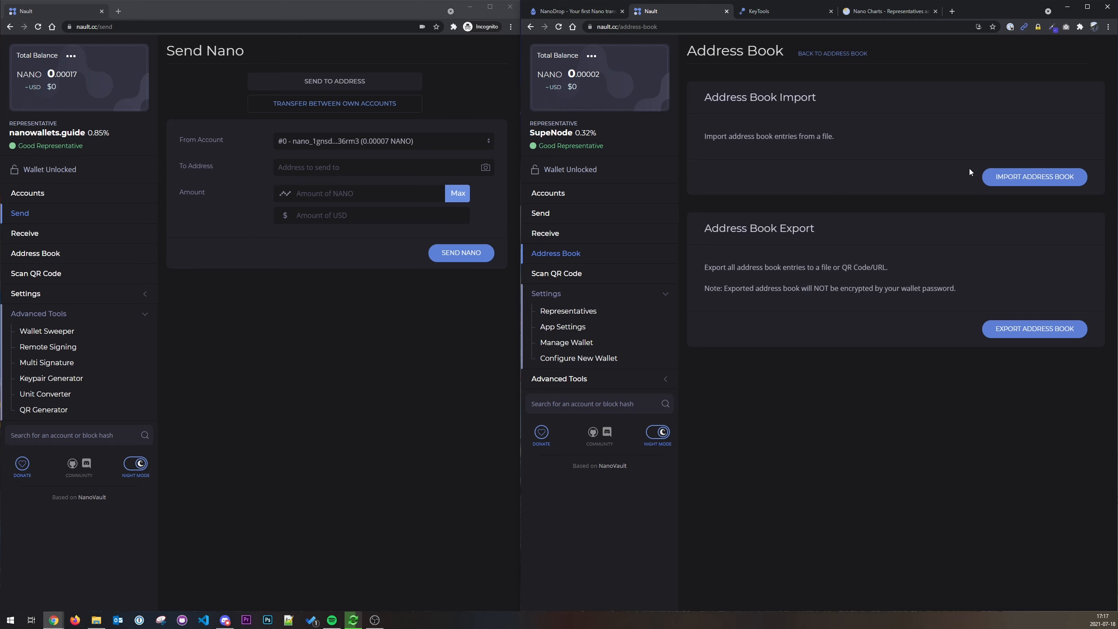
pyautogui.click(1033, 335)
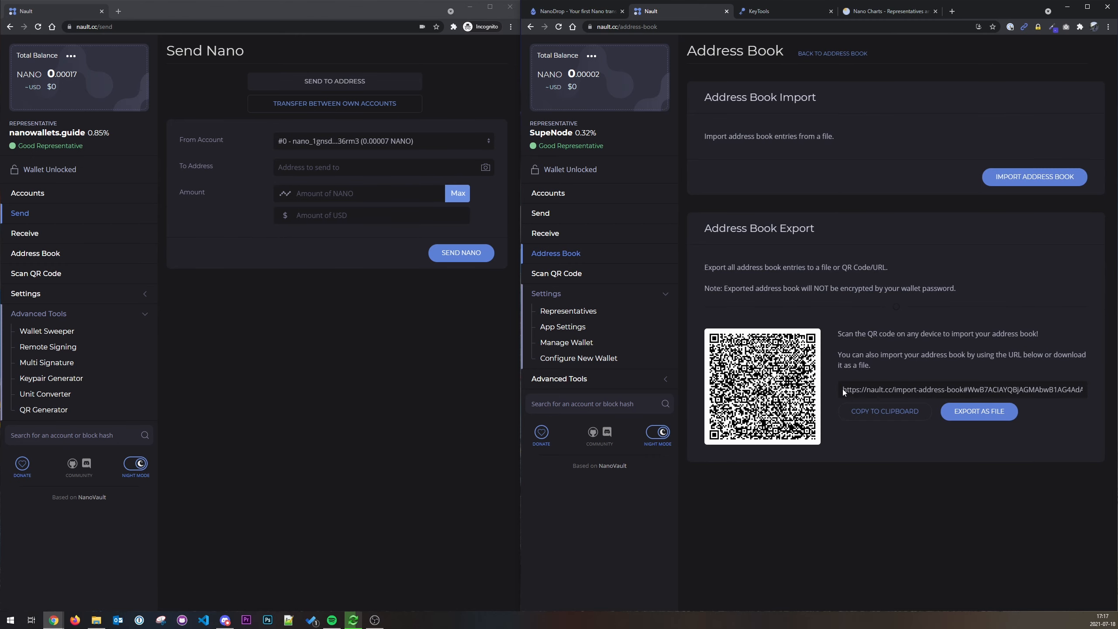
pyautogui.moveTo(866, 389); pyautogui.dragTo(1023, 390)
pyautogui.click(904, 439)
# Scan the exported address book QR code in the incognito wallet and import the NanoDrop entry.
pyautogui.click(36, 276)
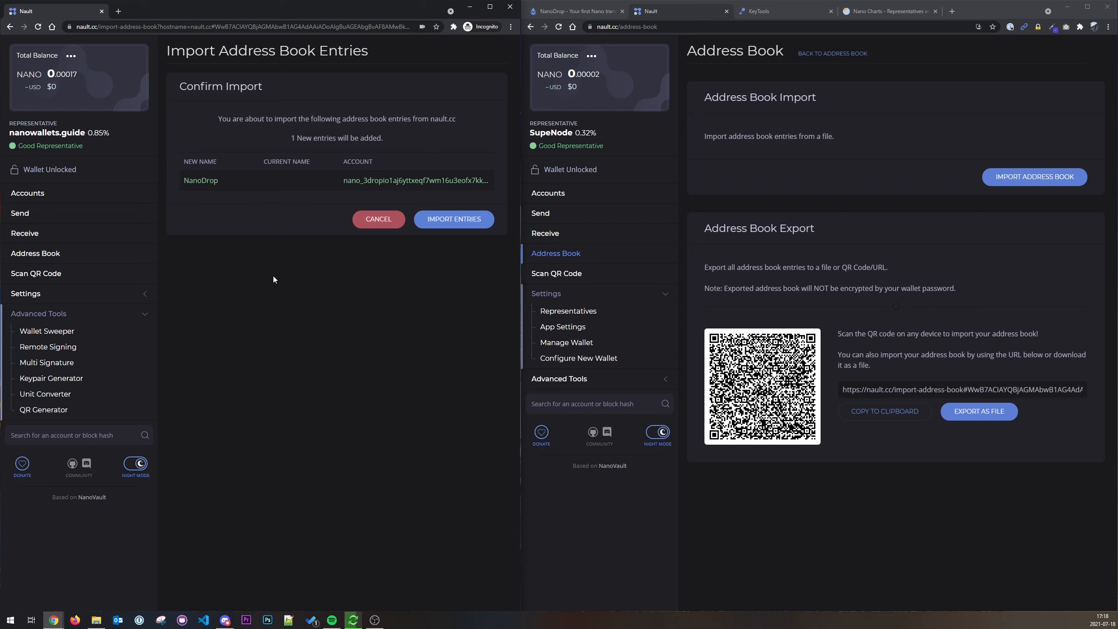
pyautogui.click(665, 382)
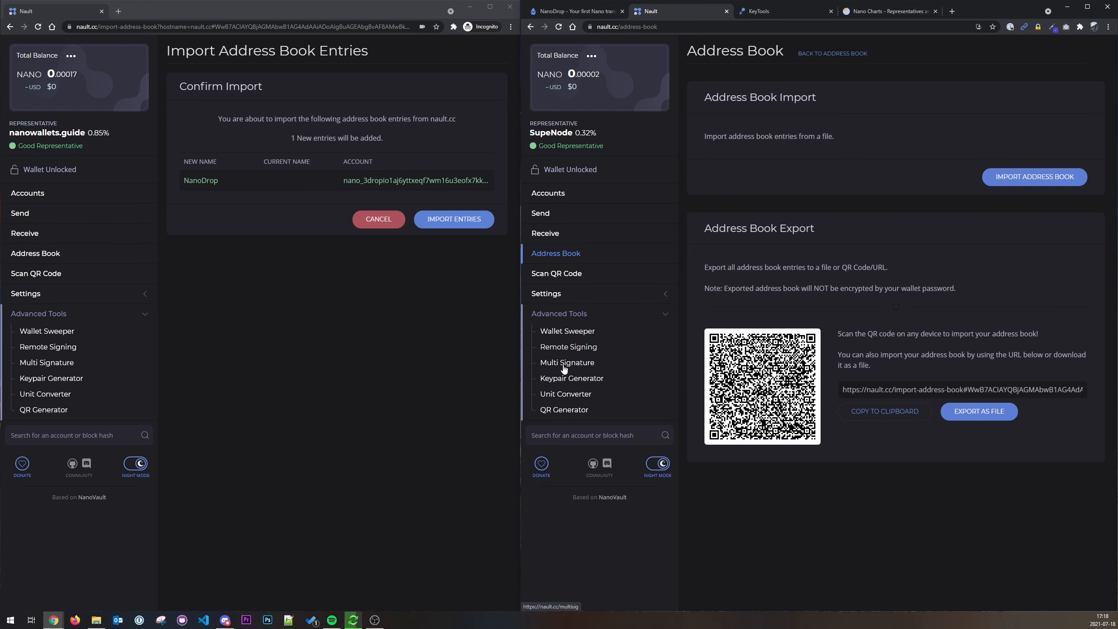
pyautogui.click(453, 219)
# Open the Wallet Sweeper in the incognito wallet, try Custom Destination, and set the local destination back to Account #0.
pyautogui.click(46, 331)
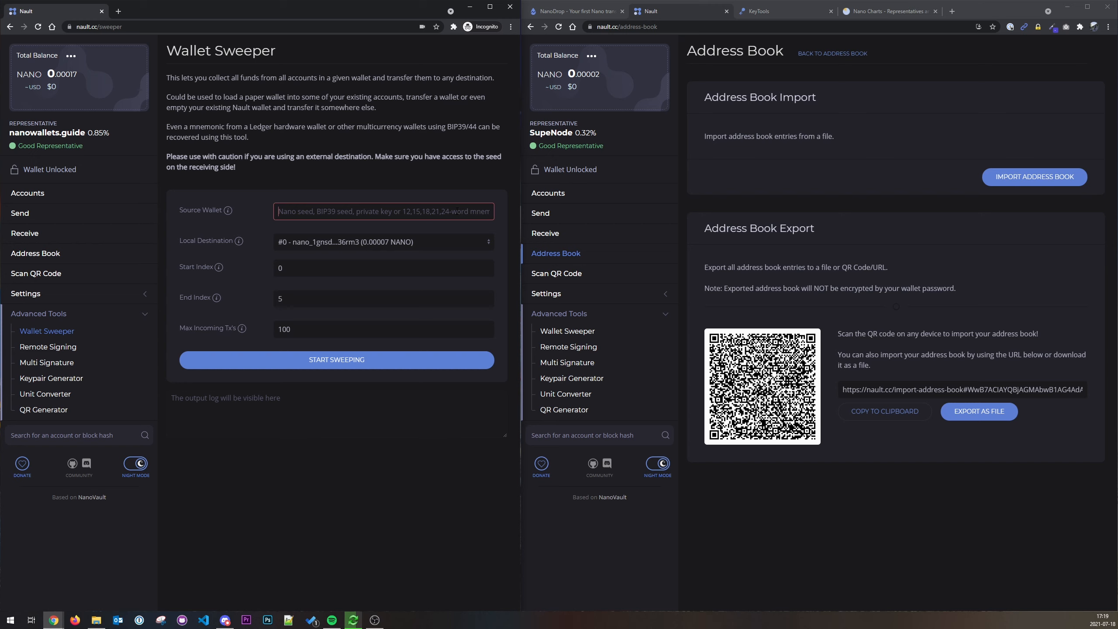
pyautogui.click(355, 245)
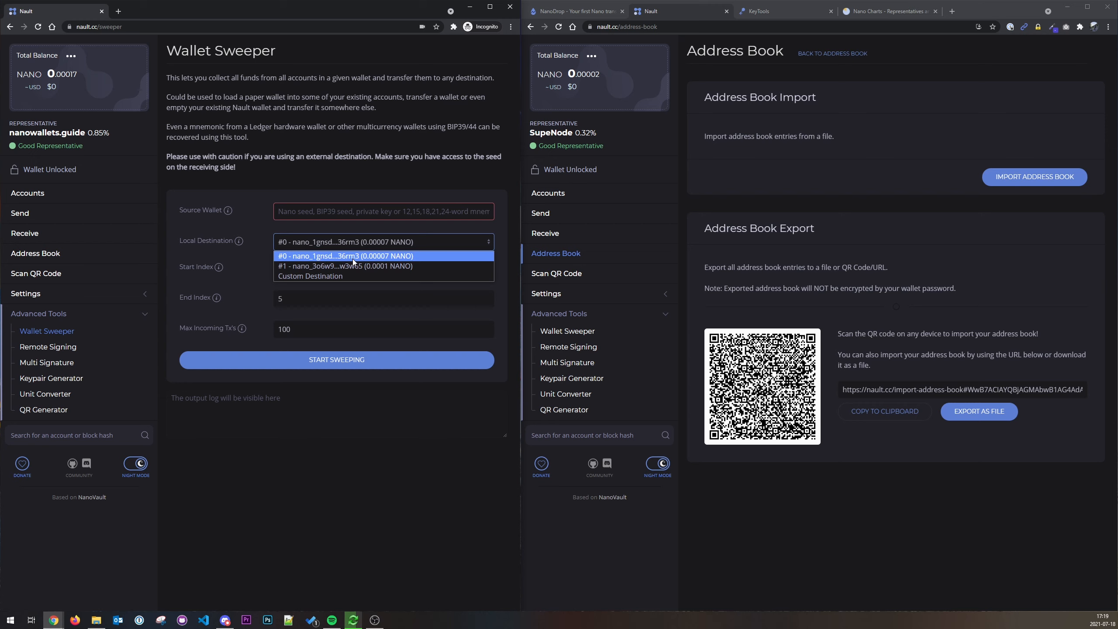
pyautogui.click(319, 276)
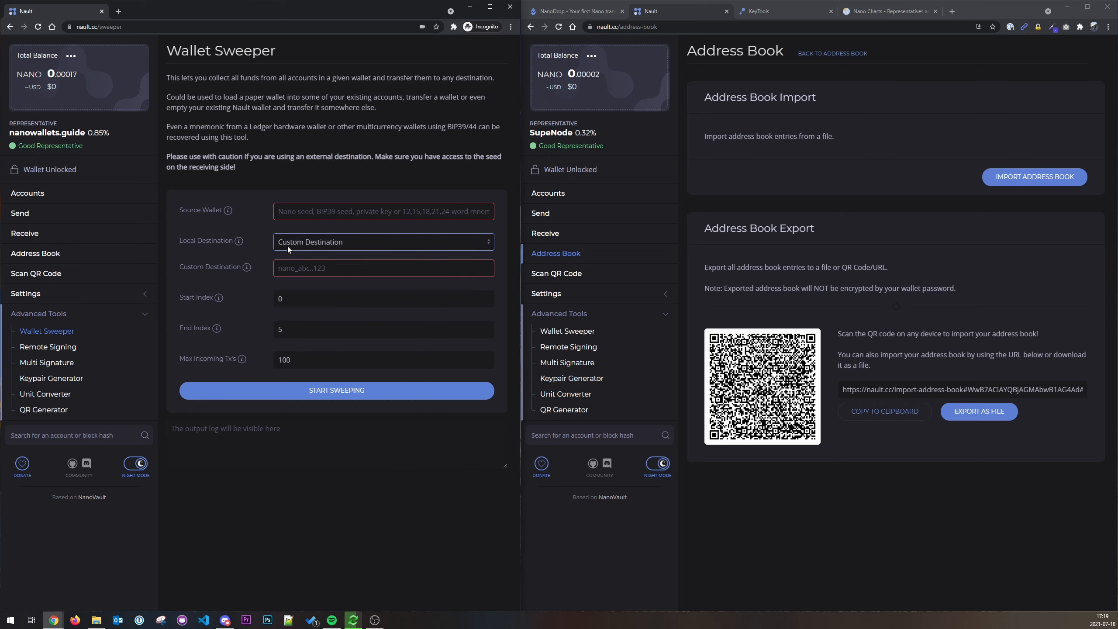
pyautogui.click(309, 245)
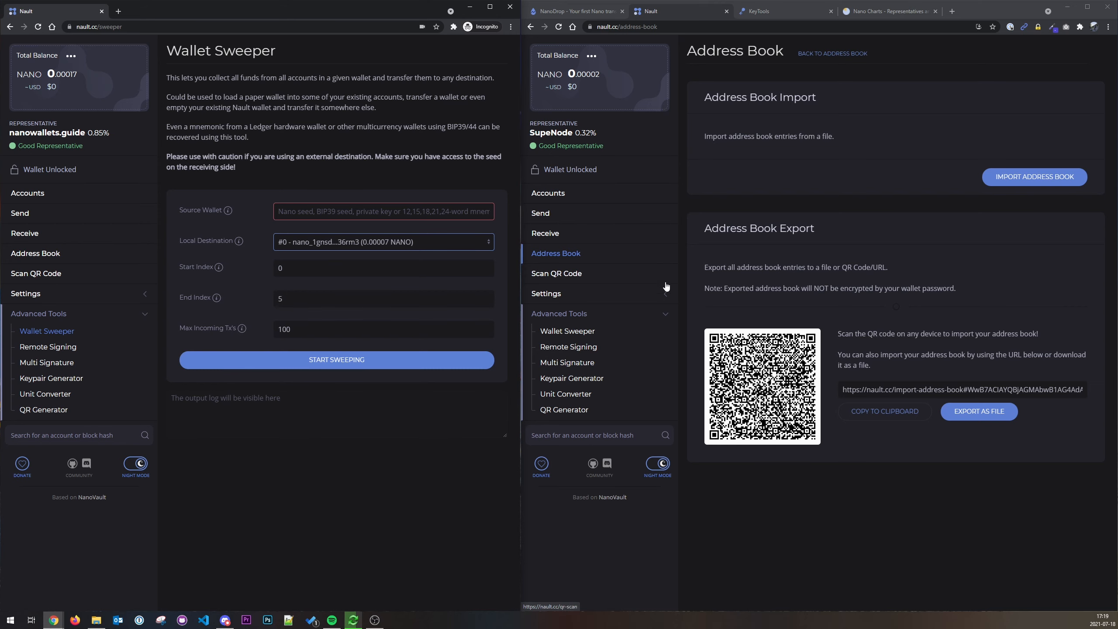
# Copy the wallet seed from the other wallet's backup options and paste it as the Wallet Sweeper's source wallet.
pyautogui.click(568, 196)
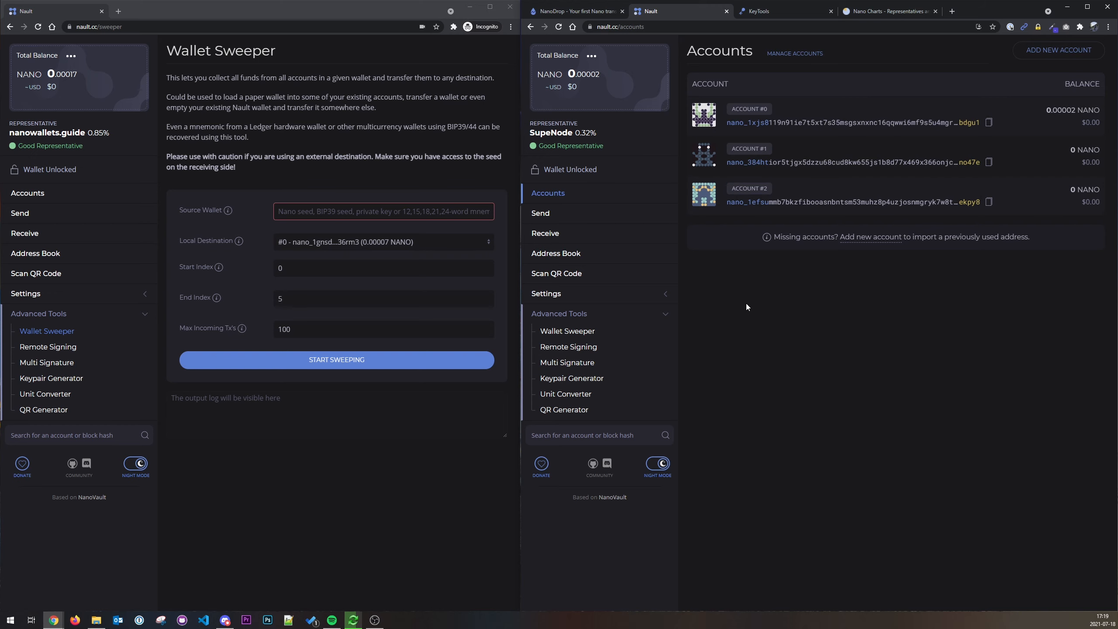
pyautogui.click(567, 294)
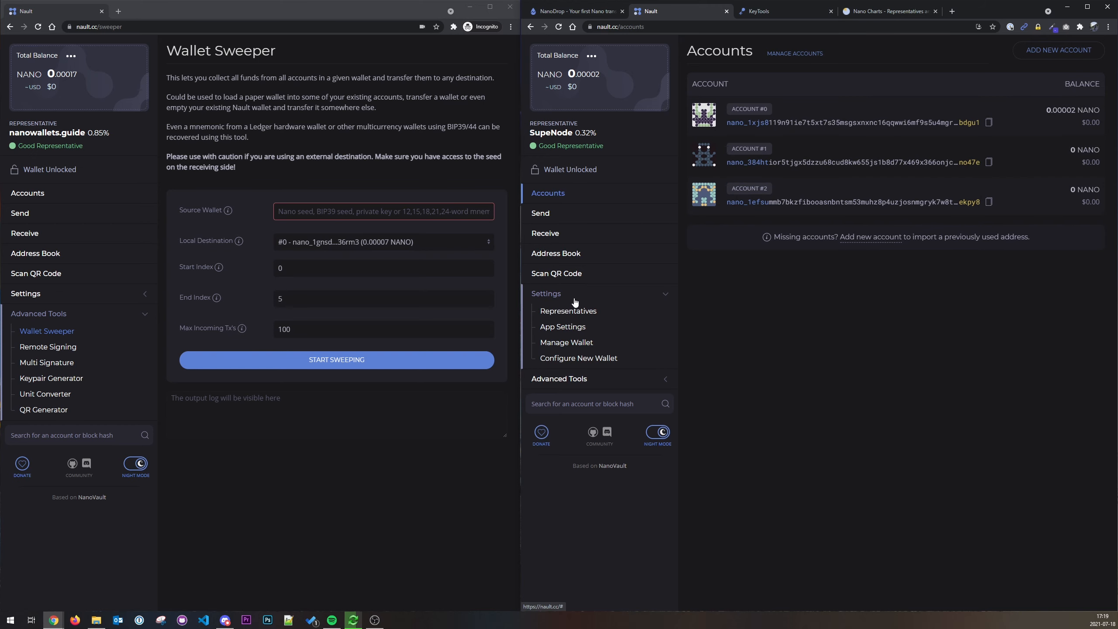
pyautogui.click(568, 343)
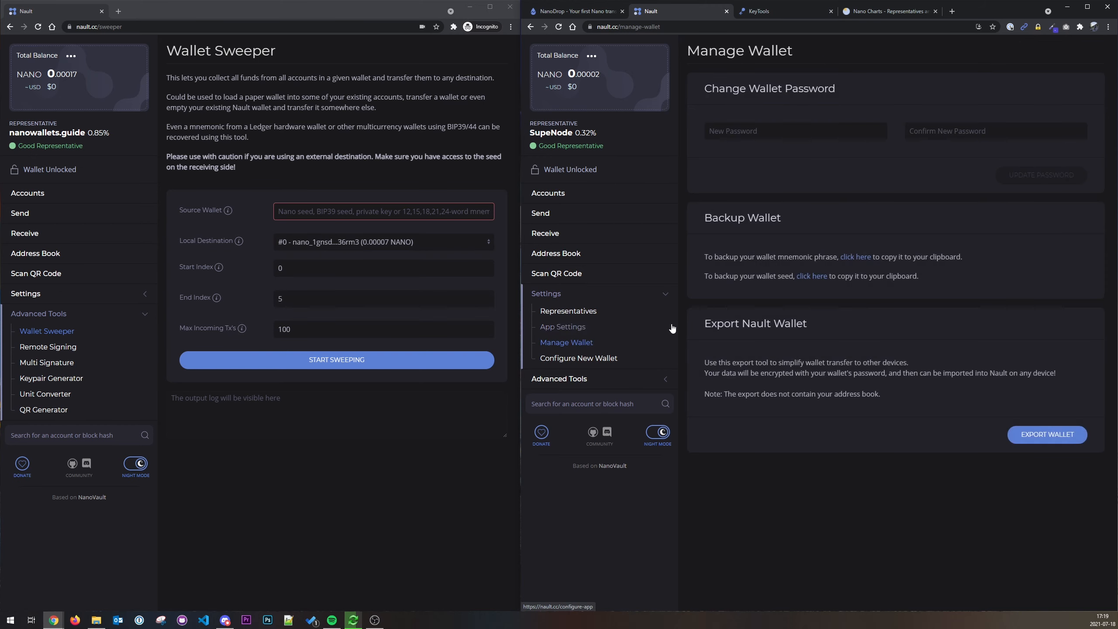
pyautogui.click(812, 277)
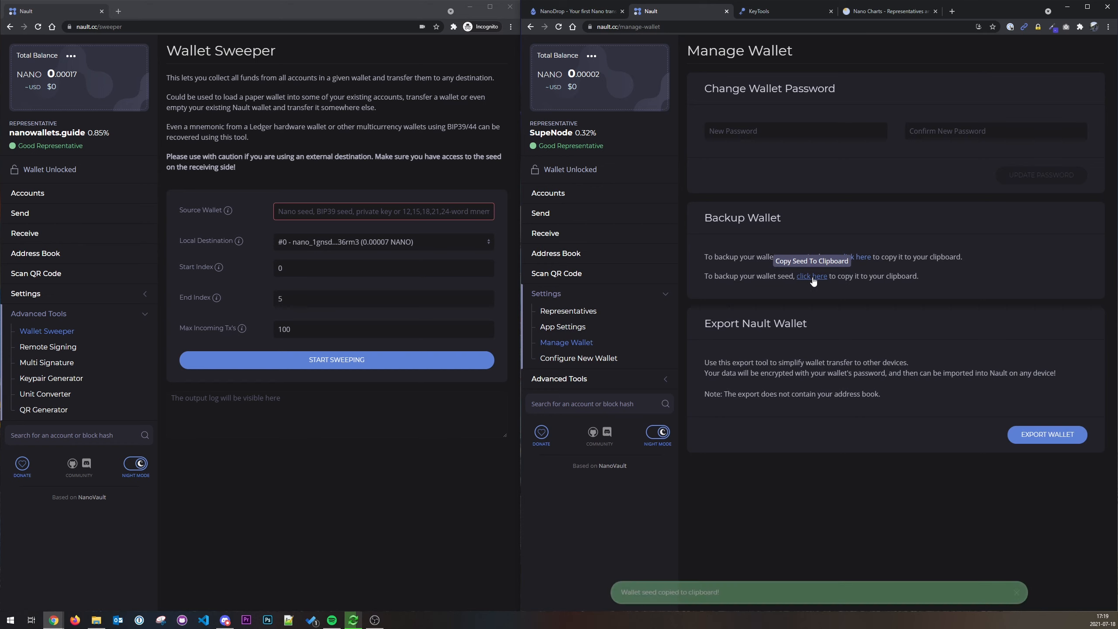
pyautogui.click(357, 211)
pyautogui.hotkey('ctrl', 'v')
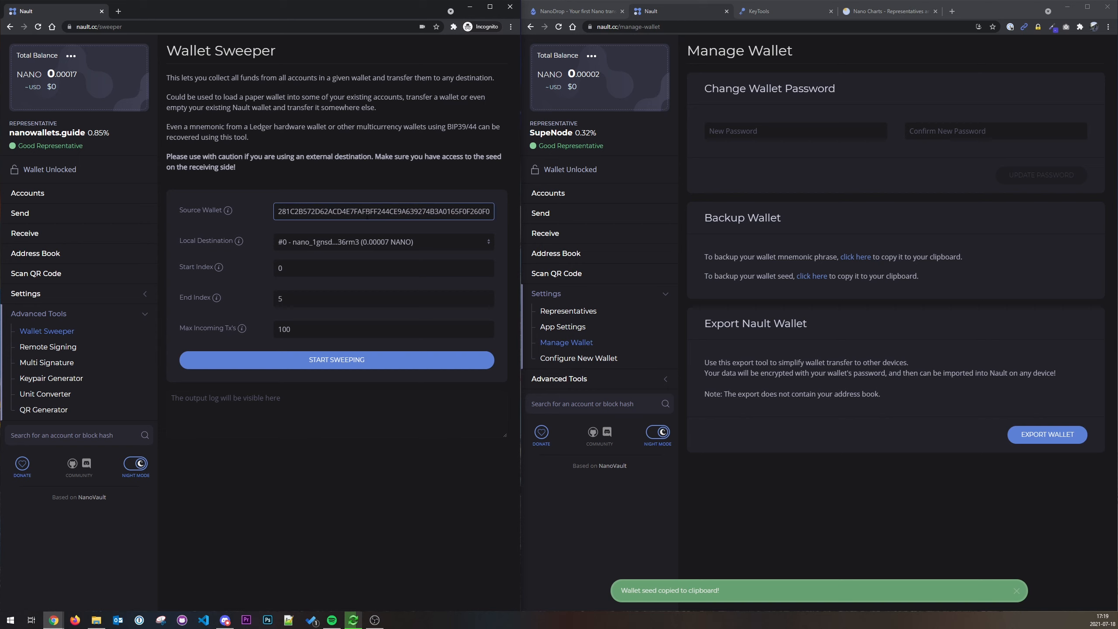
# Check the source wallet's account list and set the sweep's end index to 2, keeping start index 0.
pyautogui.click(288, 268)
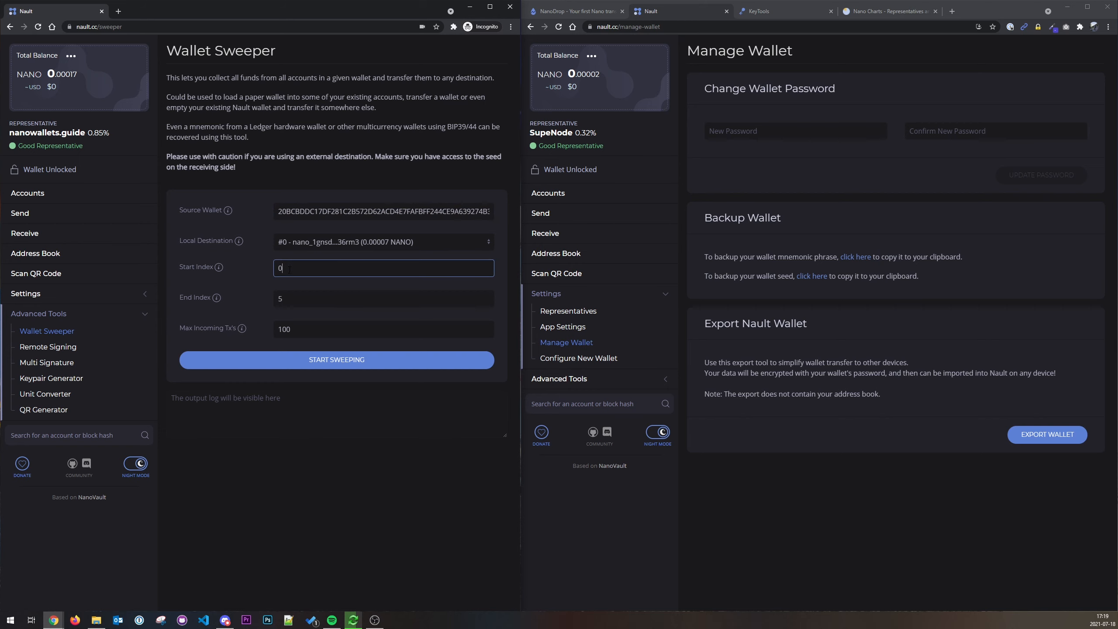
pyautogui.click(550, 194)
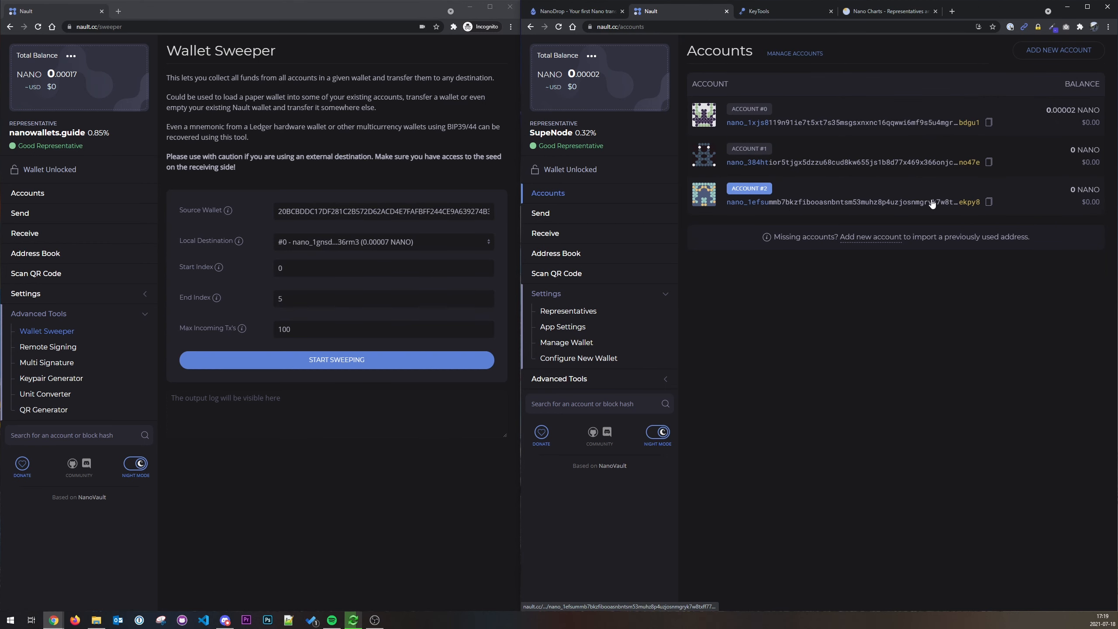
pyautogui.click(291, 273)
pyautogui.press('Tab')
pyautogui.write('2')
pyautogui.click(295, 267)
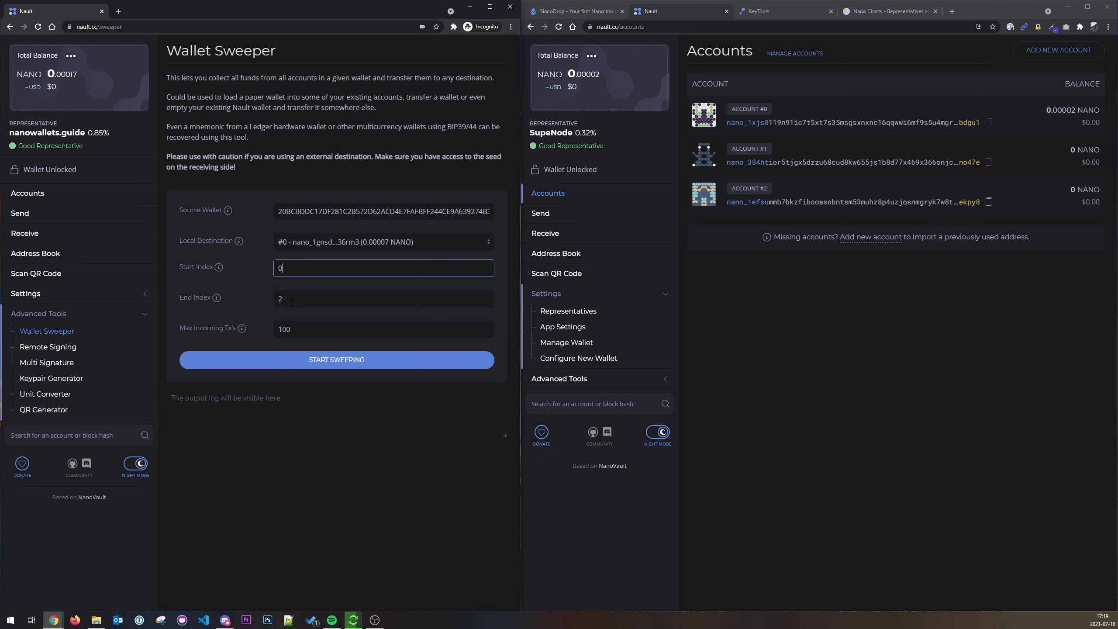
# Run the wallet sweep with Max Incoming Tx's at 100 and reload the source wallet's account list.
pyautogui.click(795, 303)
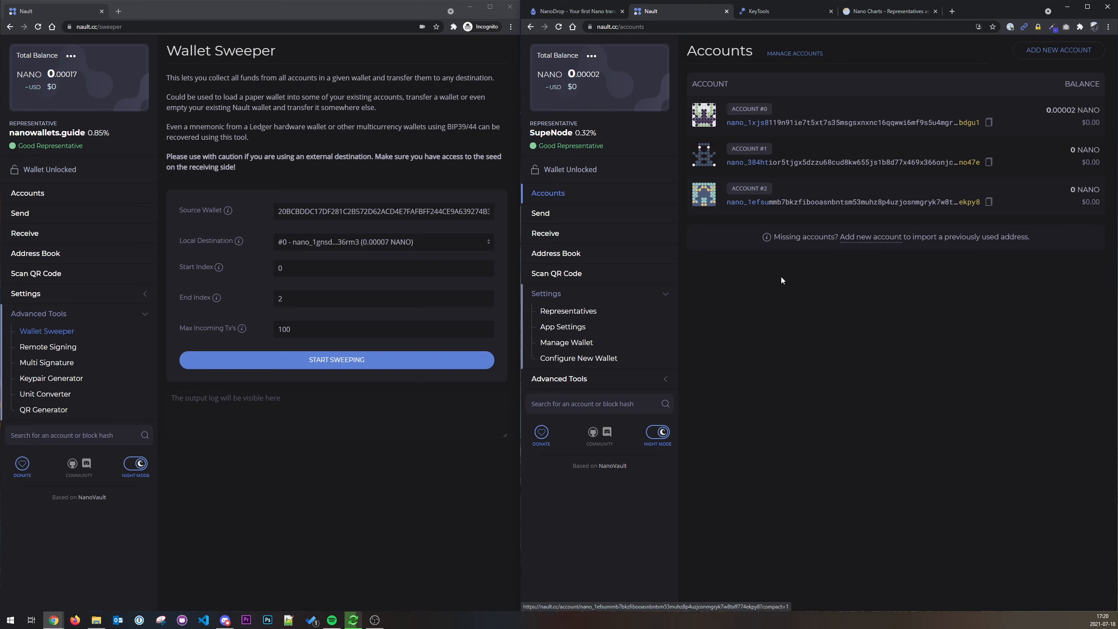
pyautogui.click(310, 328)
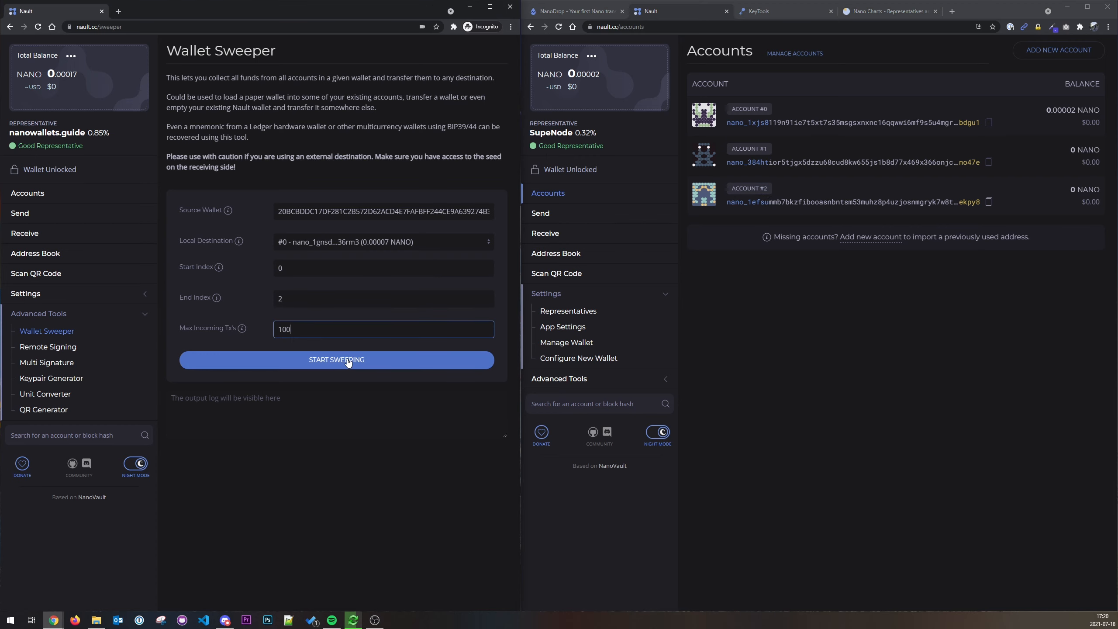
pyautogui.click(348, 360)
pyautogui.click(360, 161)
pyautogui.click(826, 301)
pyautogui.press('F5')
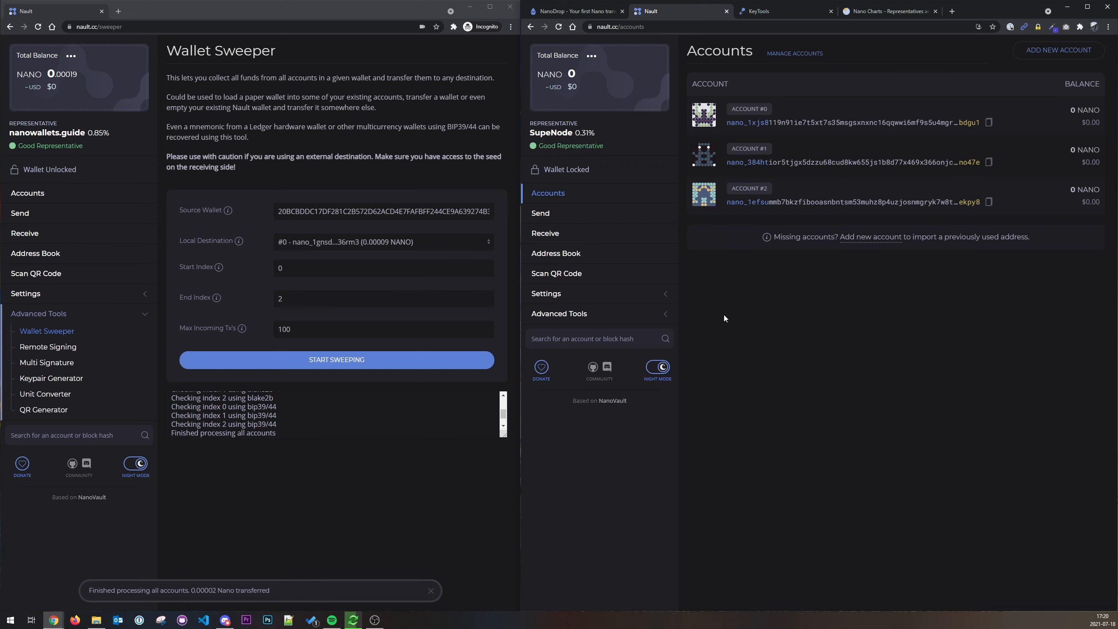
# Open Account #0's details in the incognito wallet and check the amount received from the sweep.
pyautogui.click(39, 194)
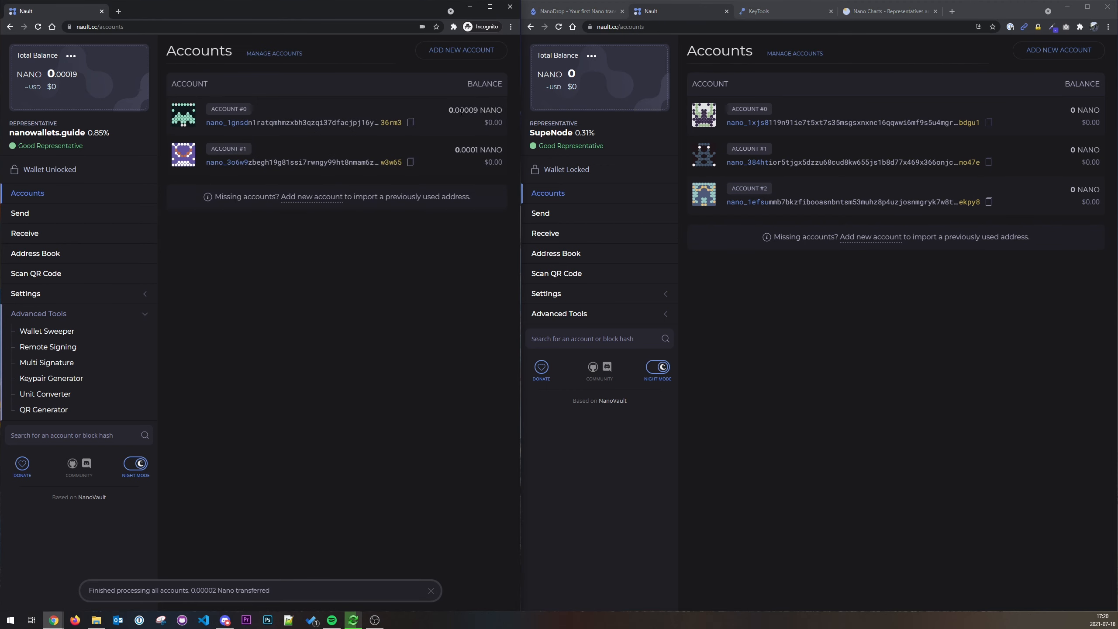
pyautogui.moveTo(478, 110); pyautogui.dragTo(474, 110)
pyautogui.click(380, 122)
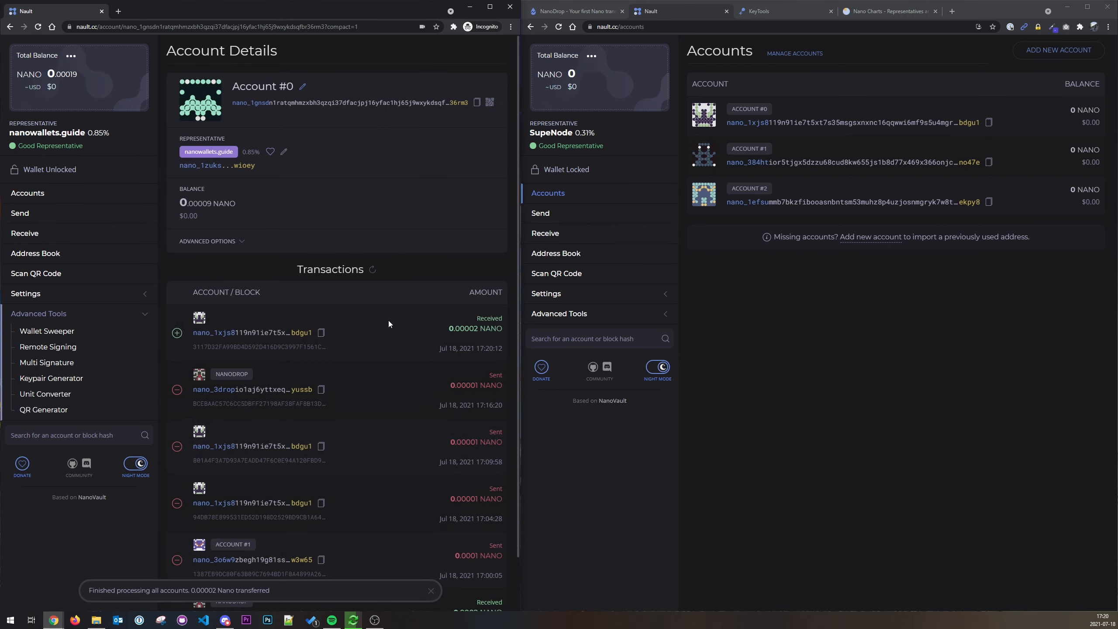
pyautogui.moveTo(479, 330); pyautogui.dragTo(455, 329)
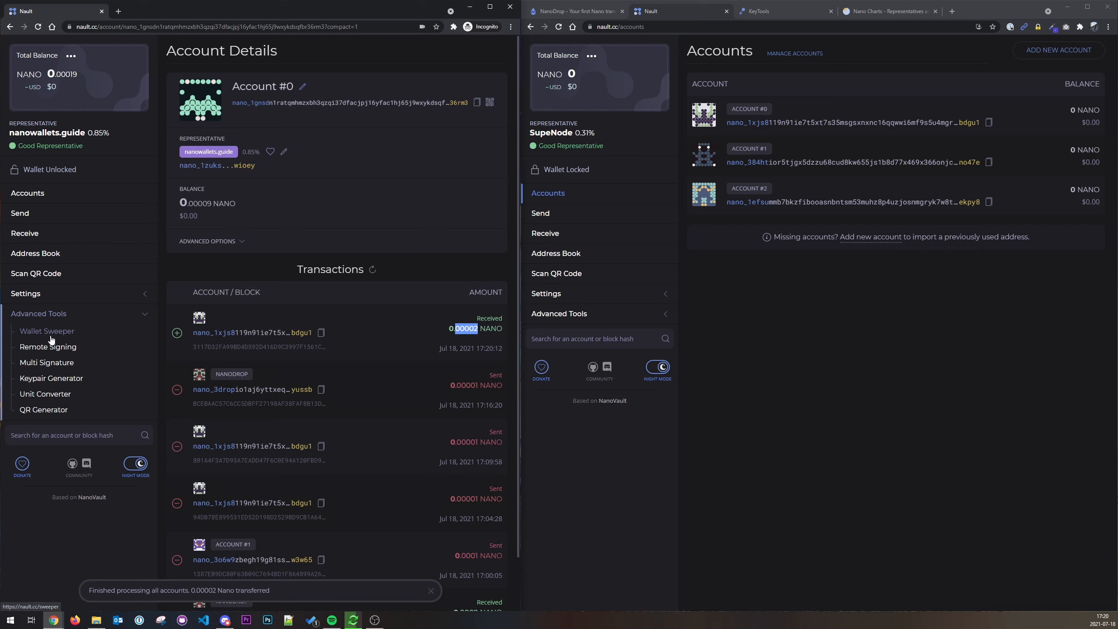
# Open Remote Signing in the incognito wallet and check the receive method in the other wallet's app settings.
pyautogui.click(46, 350)
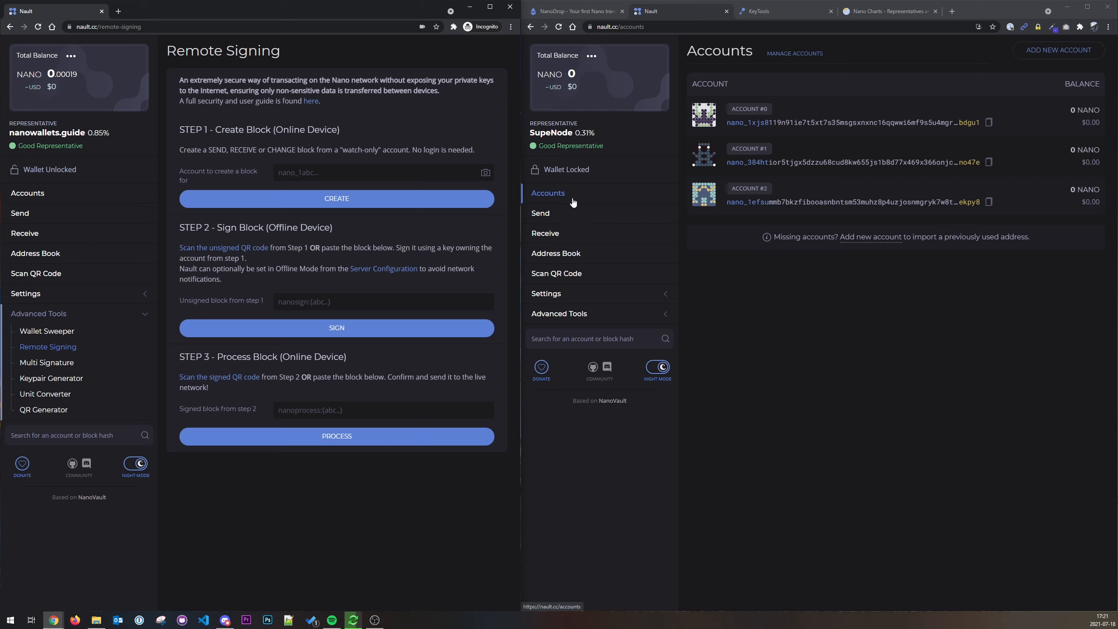
pyautogui.click(546, 294)
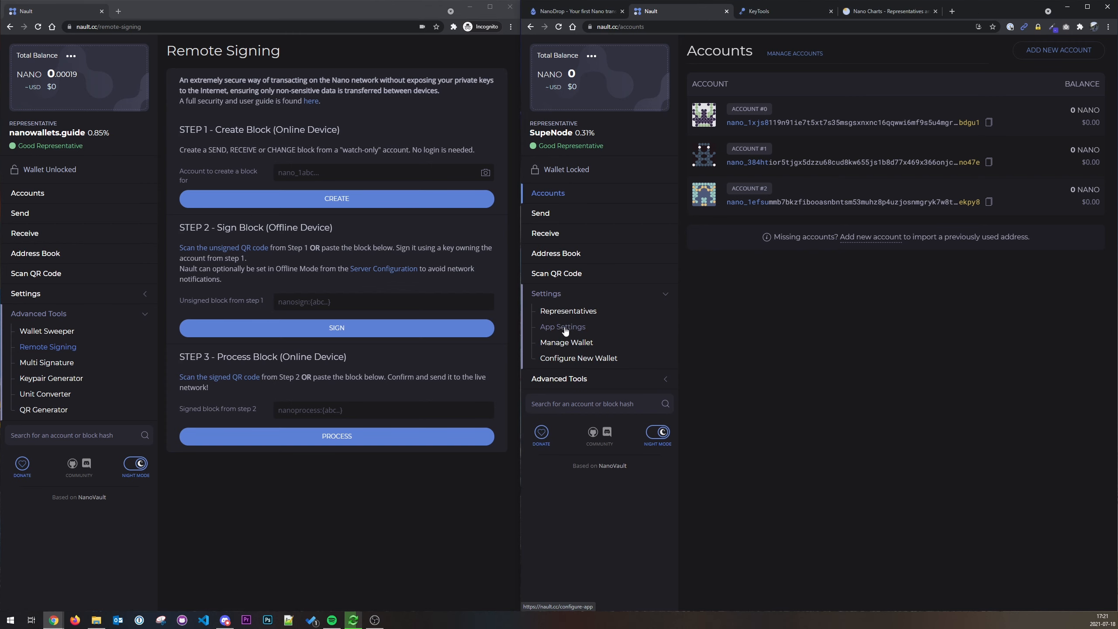
pyautogui.click(563, 326)
pyautogui.scroll(-2, 758, 461)
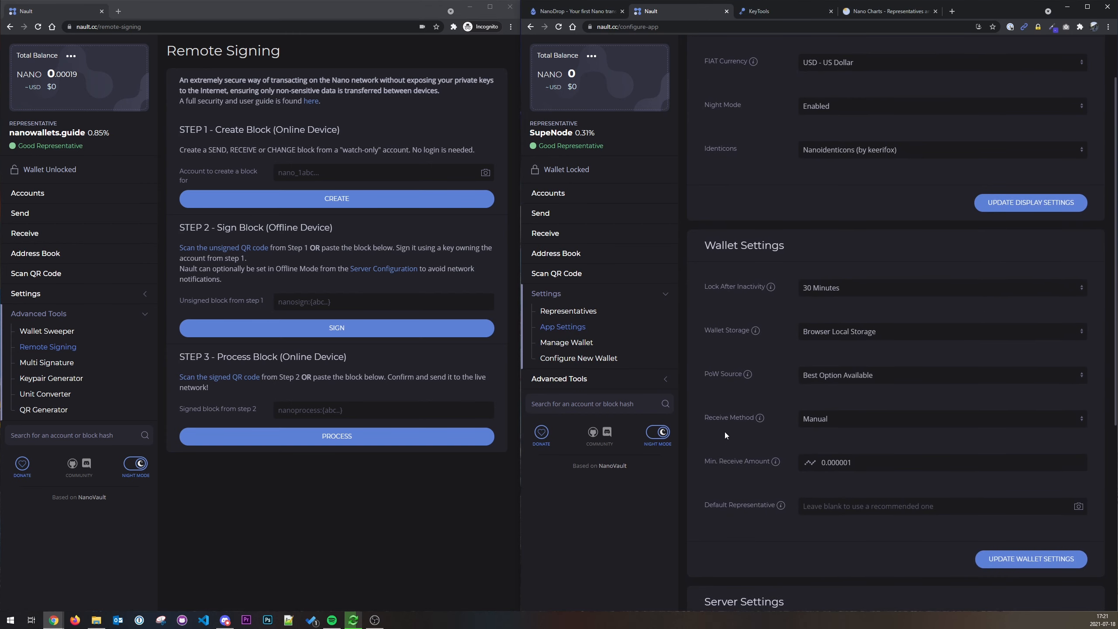
pyautogui.scroll(3, 820, 419)
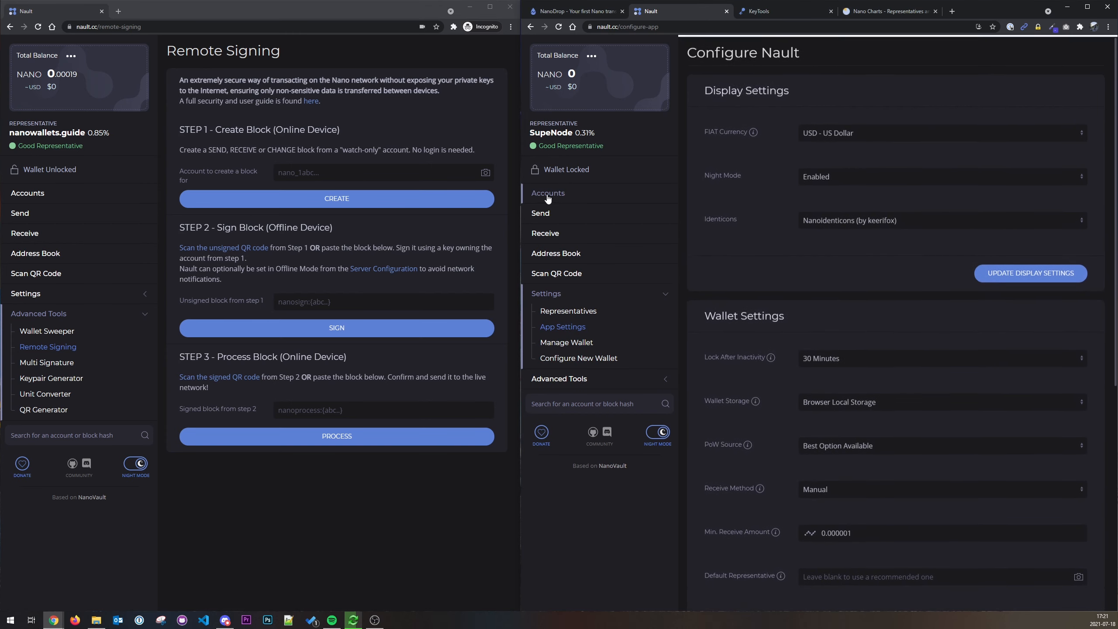
# Send 0.00001 NANO from the incognito wallet's Account #0 to the other wallet's Account #0, using its copied address.
pyautogui.click(549, 193)
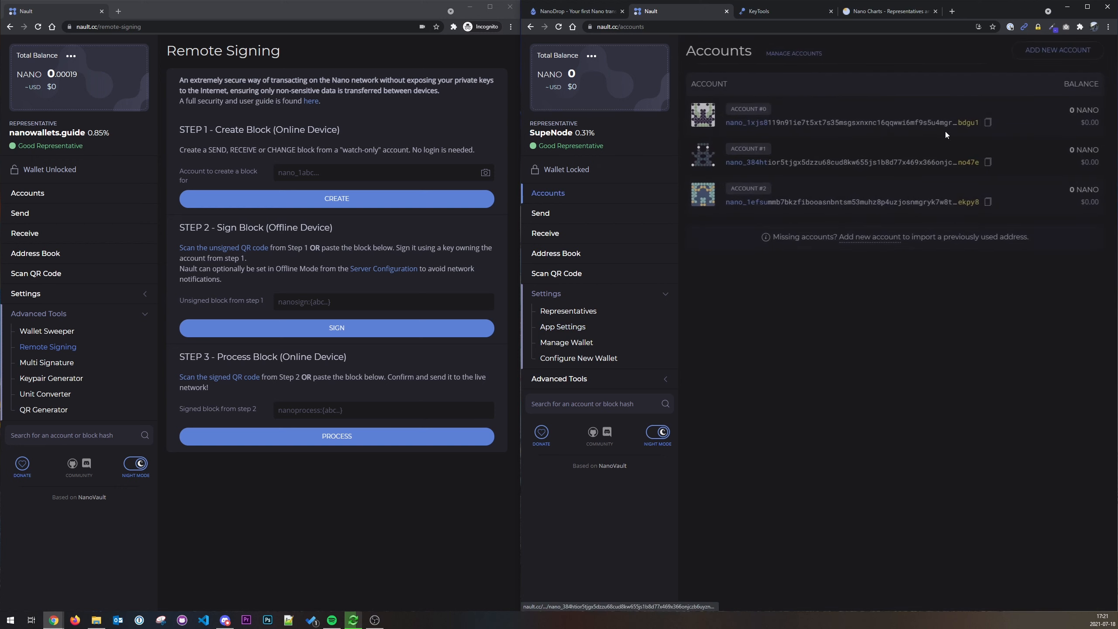
pyautogui.click(989, 122)
pyautogui.click(42, 219)
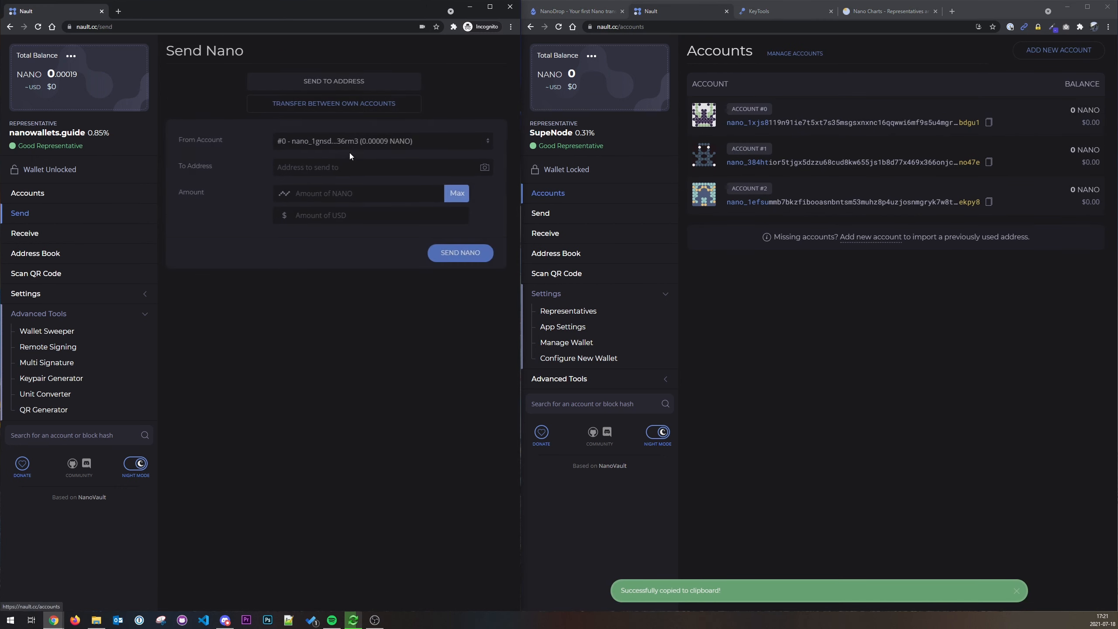
pyautogui.click(337, 168)
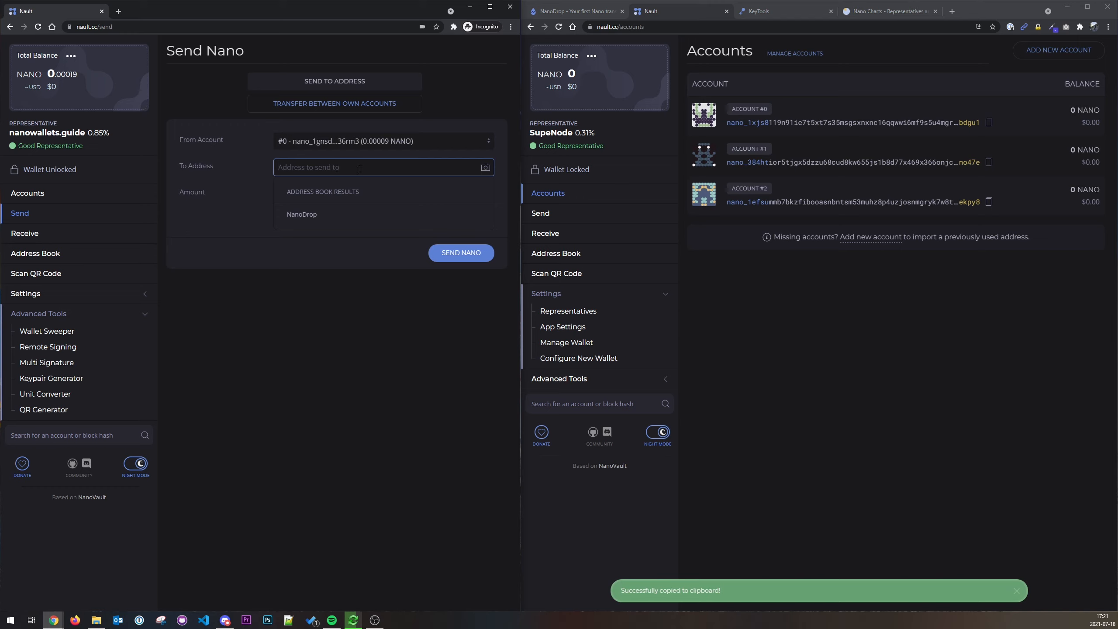
pyautogui.hotkey('ctrl', 'v')
pyautogui.click(320, 194)
pyautogui.write('0,00001')
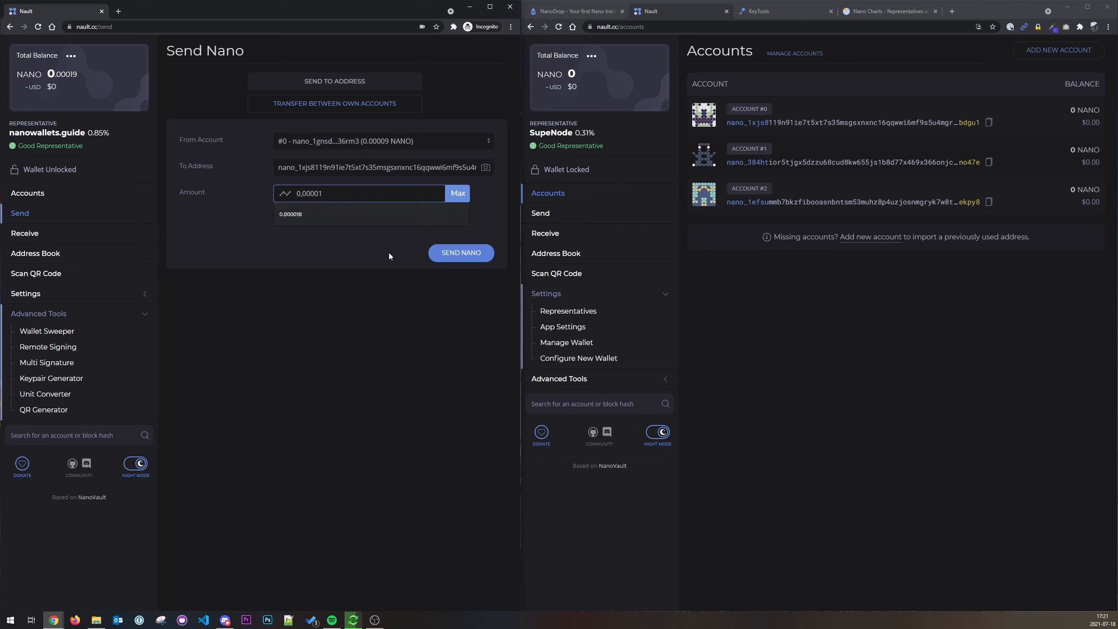
pyautogui.click(455, 253)
pyautogui.click(469, 366)
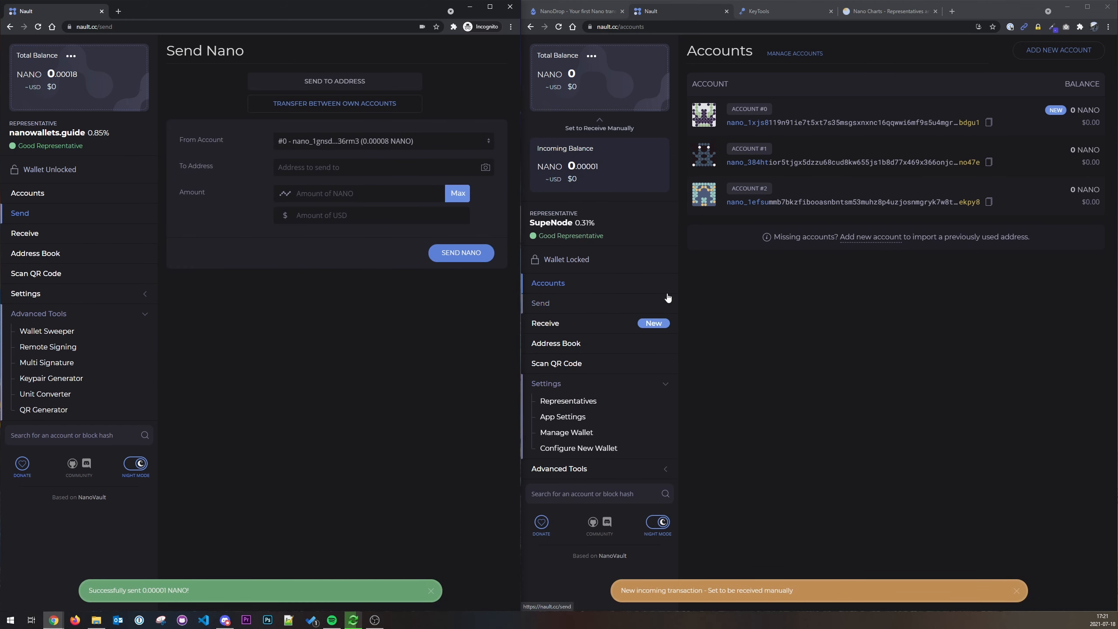
# Copy the other wallet's Account #0 address into the block creation account field of the incognito wallet's Remote Signing page.
pyautogui.click(905, 123)
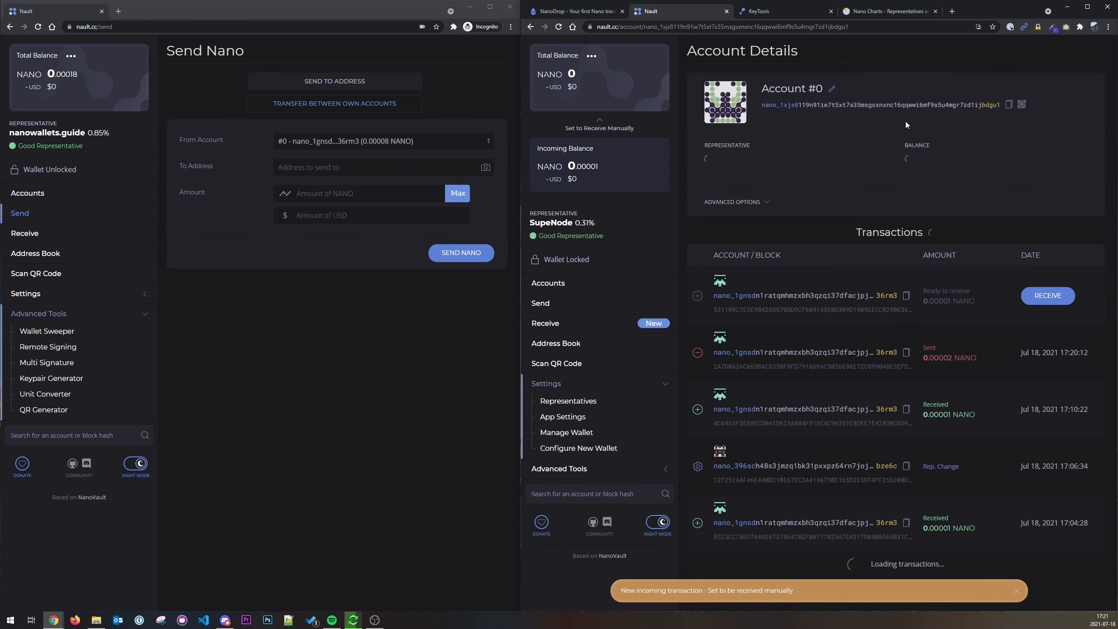
pyautogui.click(48, 347)
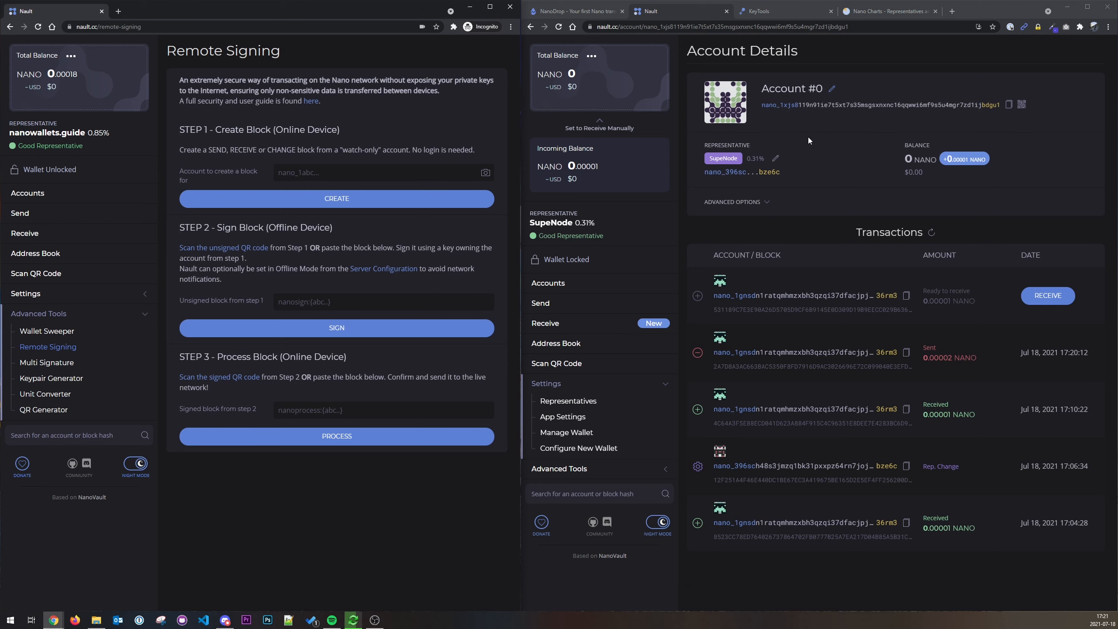
pyautogui.click(548, 282)
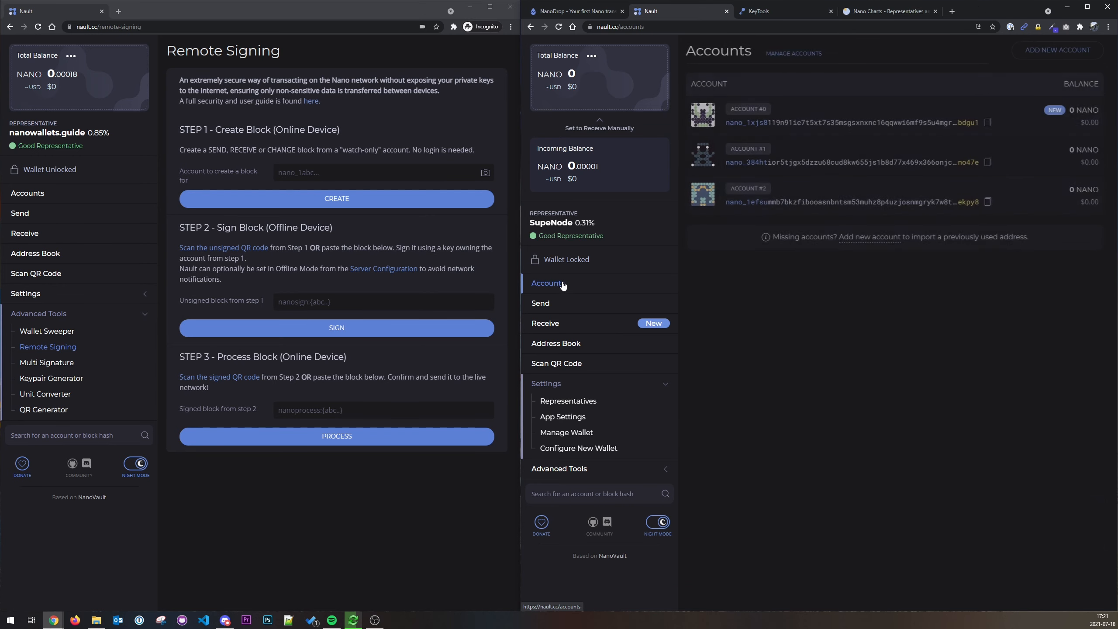
pyautogui.click(990, 122)
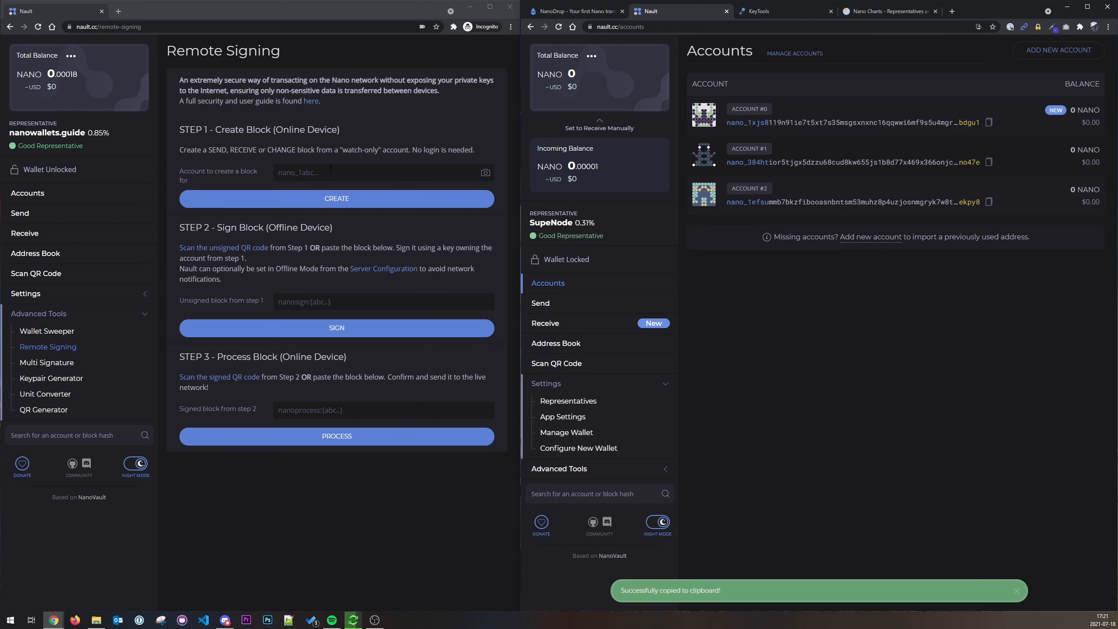
pyautogui.click(385, 168)
pyautogui.hotkey('ctrl', 'v')
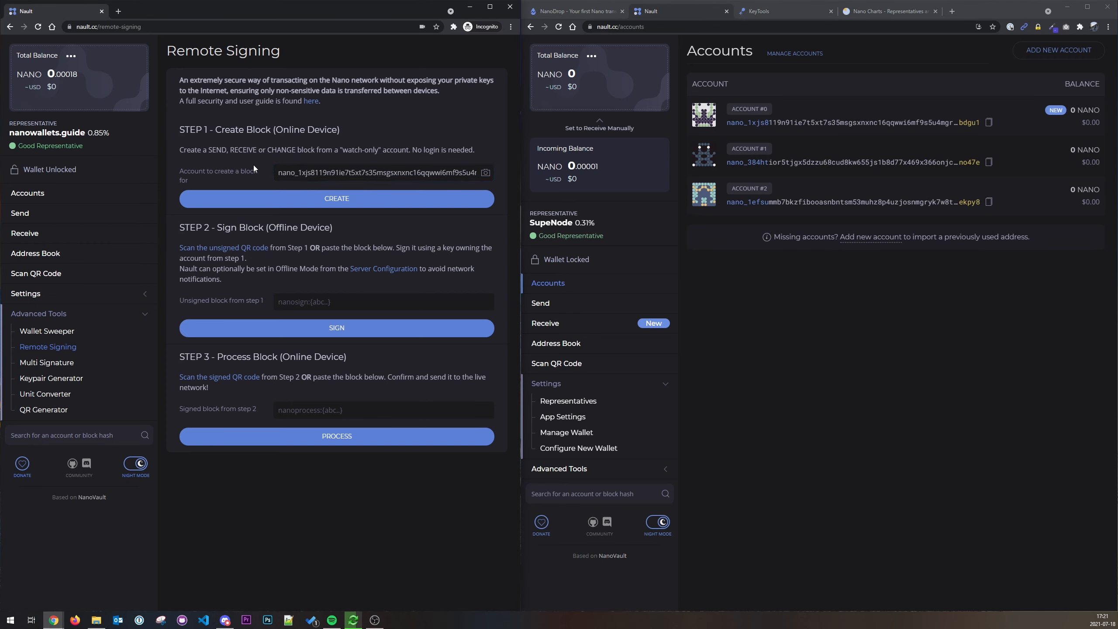
# Check the other wallet's incoming transactions, then generate the unsigned receive block for the pending 0.00001 NANO in the incognito wallet.
pyautogui.click(599, 324)
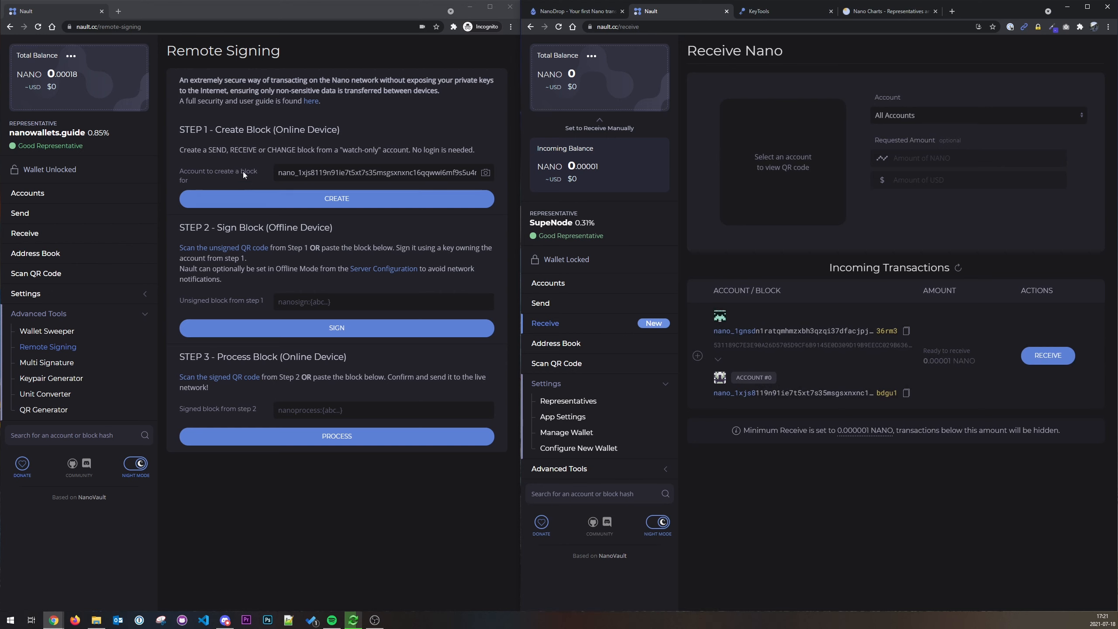
pyautogui.click(337, 199)
pyautogui.scroll(-2, 335, 227)
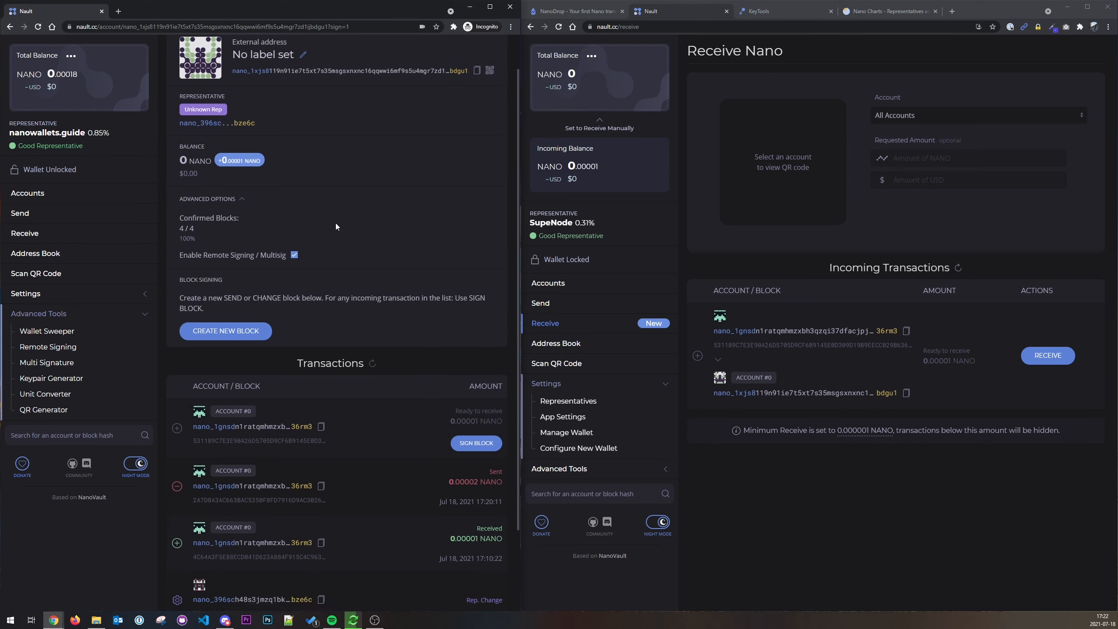
pyautogui.scroll(-1, 381, 379)
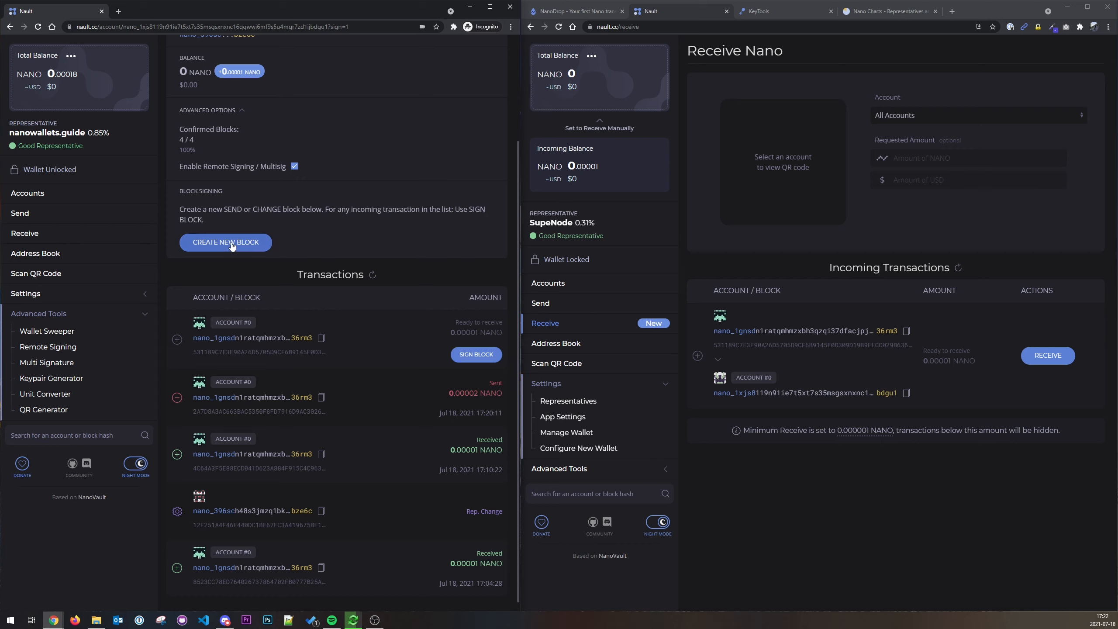
pyautogui.click(482, 356)
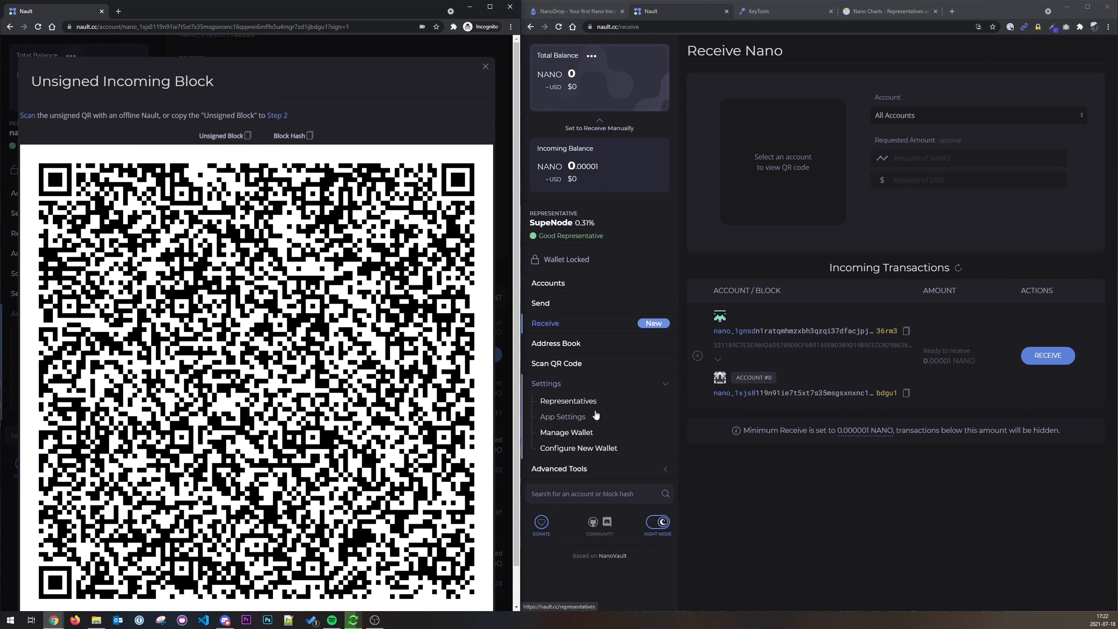
# Copy the unsigned block into Step 2 of the other wallet's Remote Signing page and submit it for signing.
pyautogui.click(572, 469)
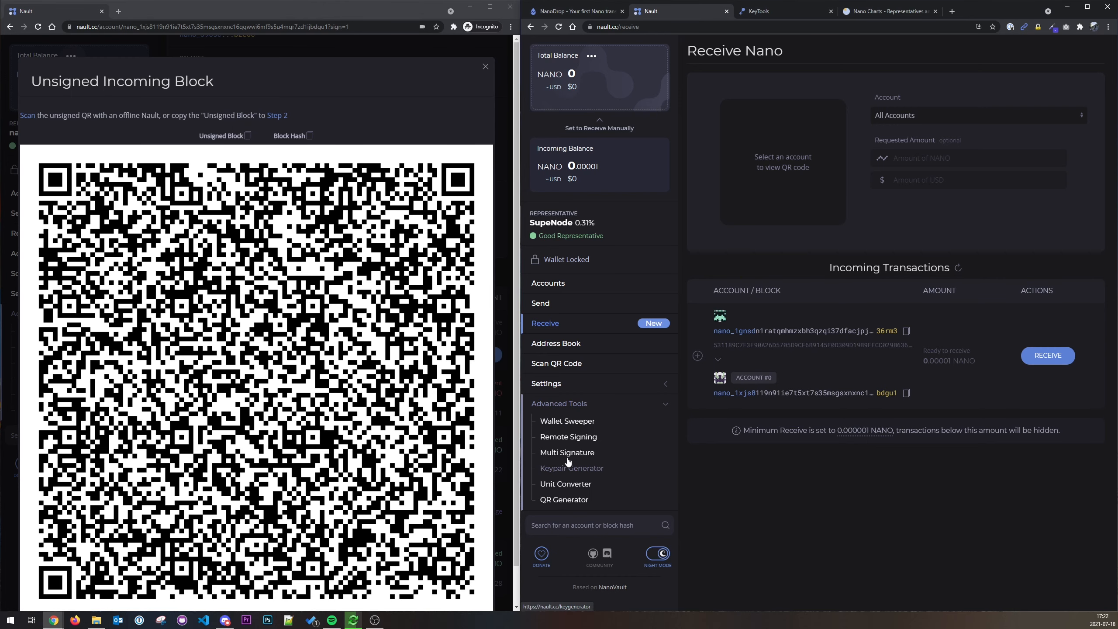
pyautogui.click(572, 437)
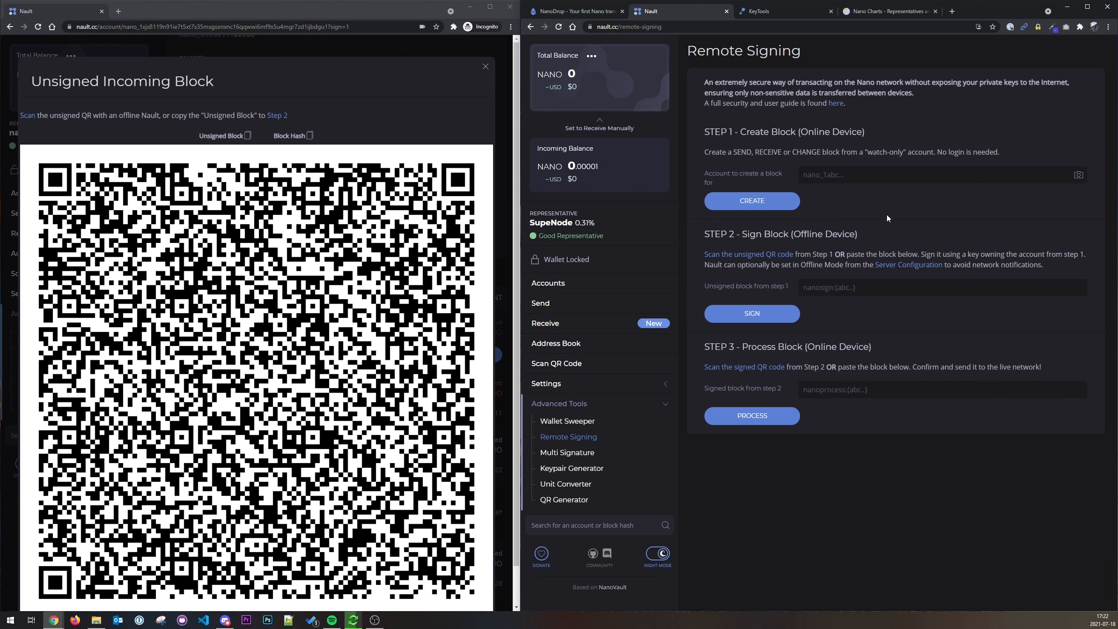
pyautogui.click(248, 136)
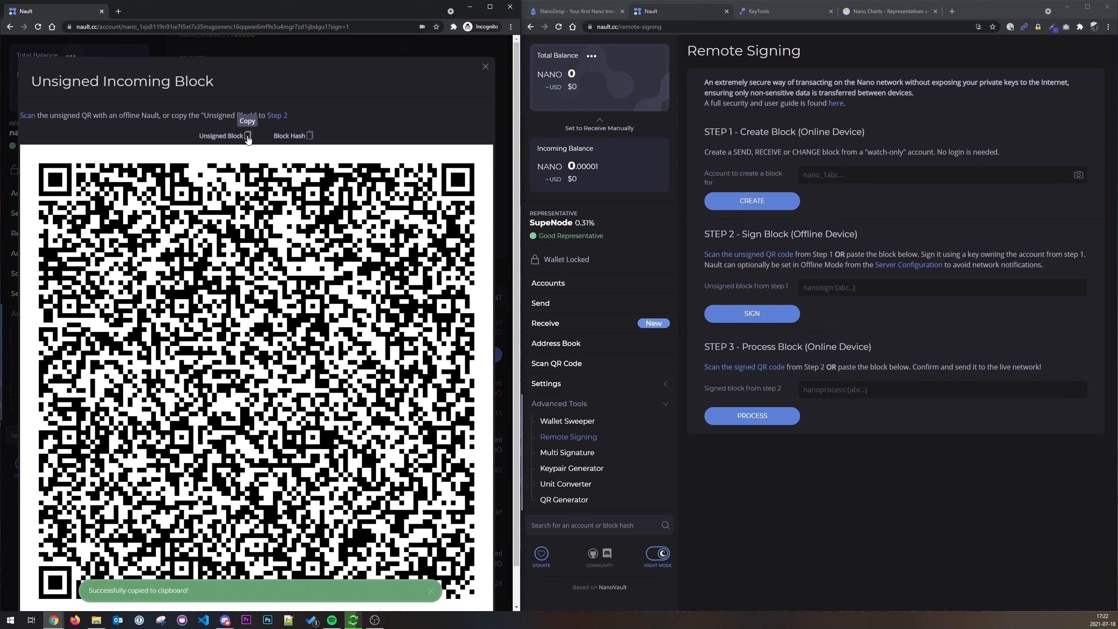
pyautogui.click(824, 287)
pyautogui.hotkey('ctrl', 'v')
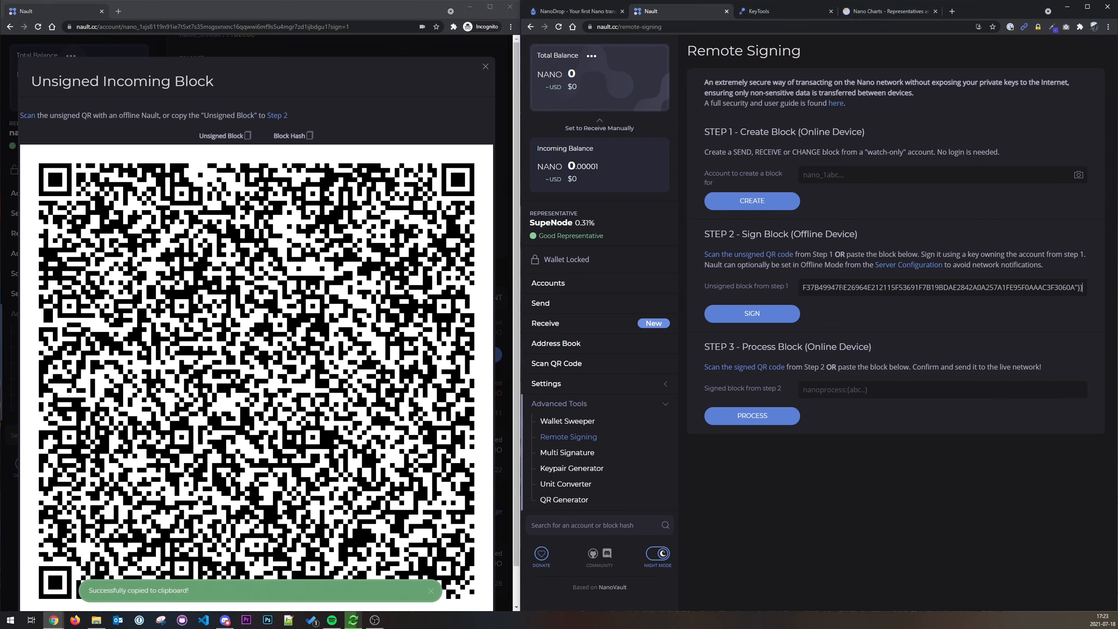
pyautogui.moveTo(1083, 287); pyautogui.dragTo(723, 284)
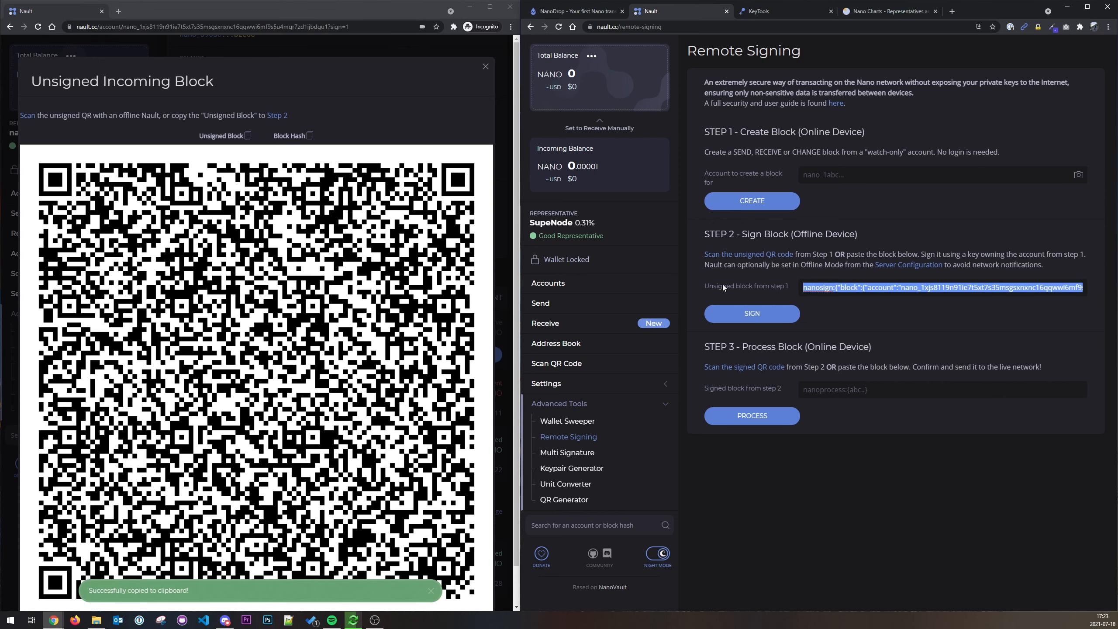
pyautogui.click(829, 287)
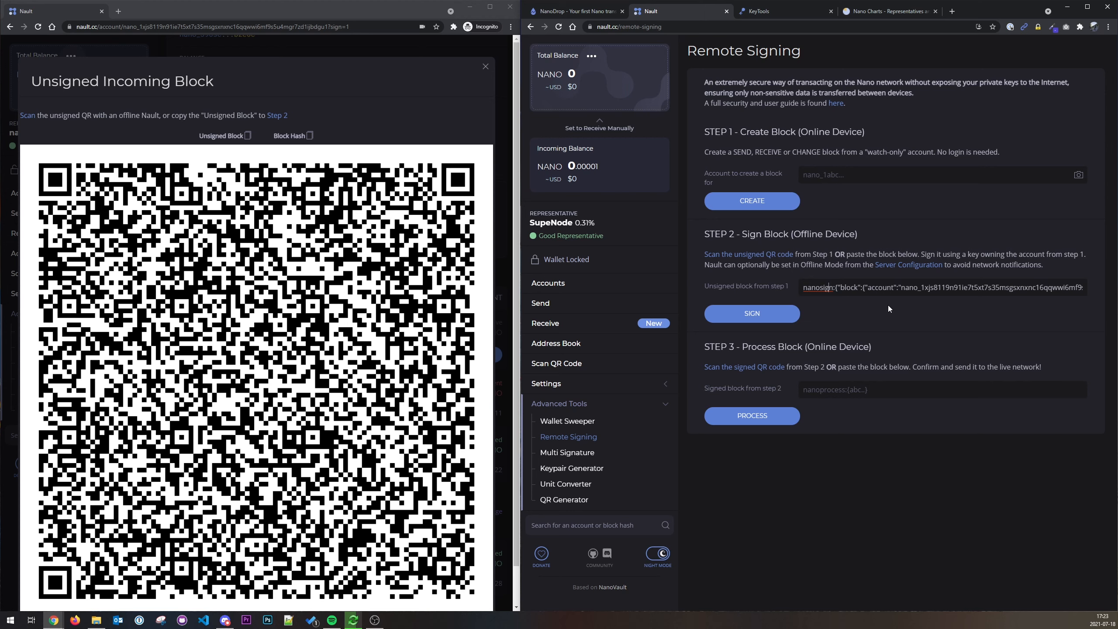
pyautogui.click(760, 315)
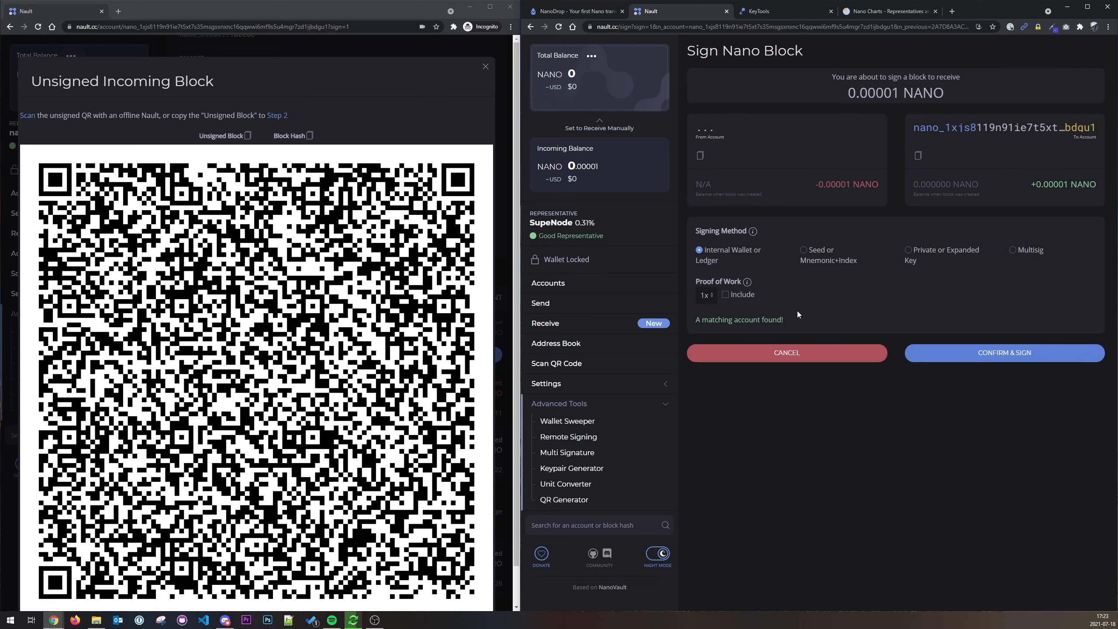
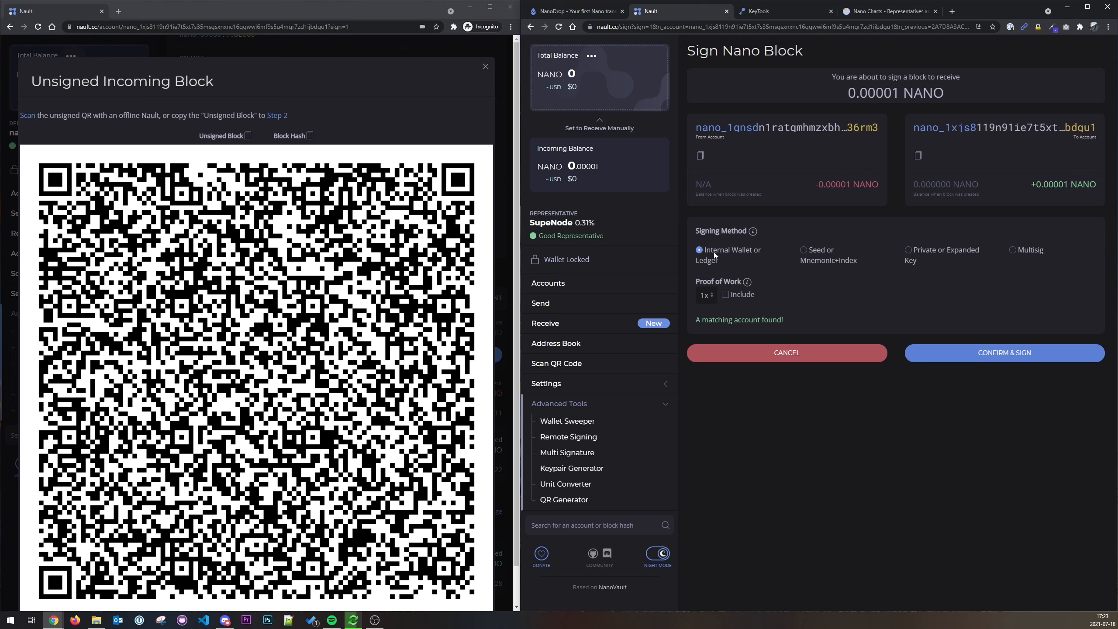
# Unlock the wallet with its password and sign the receive block using the Internal Wallet or Ledger method.
pyautogui.click(998, 355)
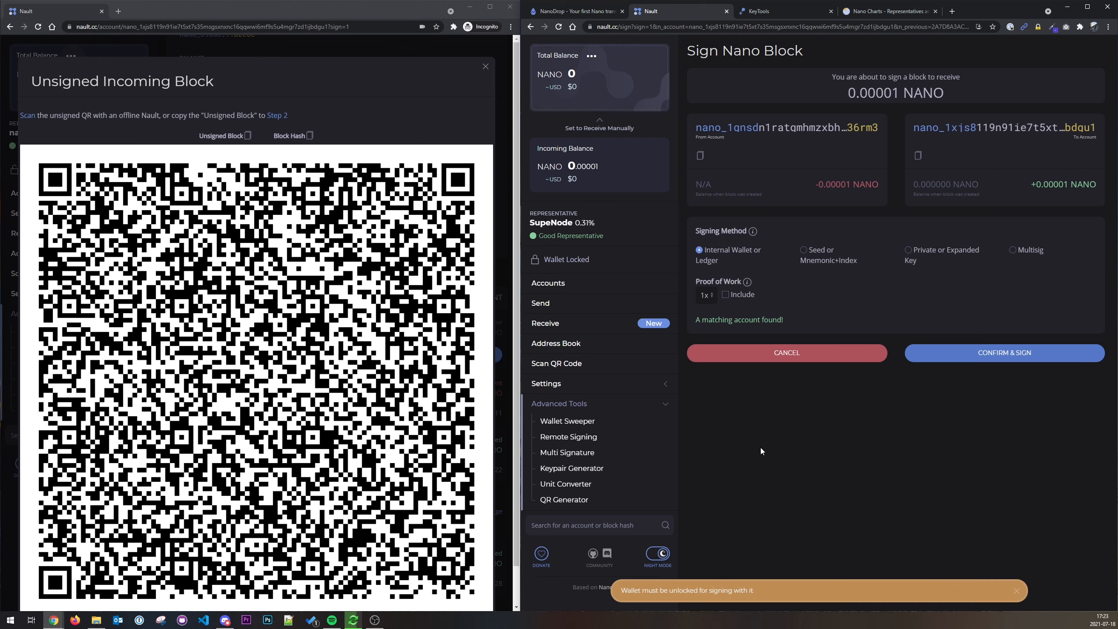
pyautogui.click(554, 263)
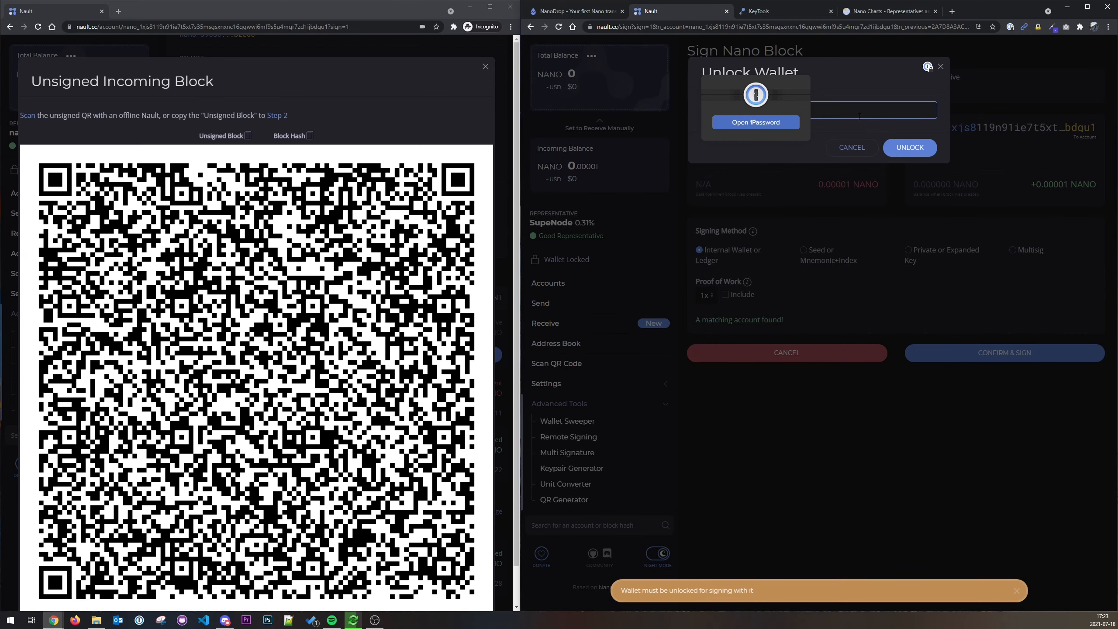
pyautogui.click(911, 147)
pyautogui.click(1006, 352)
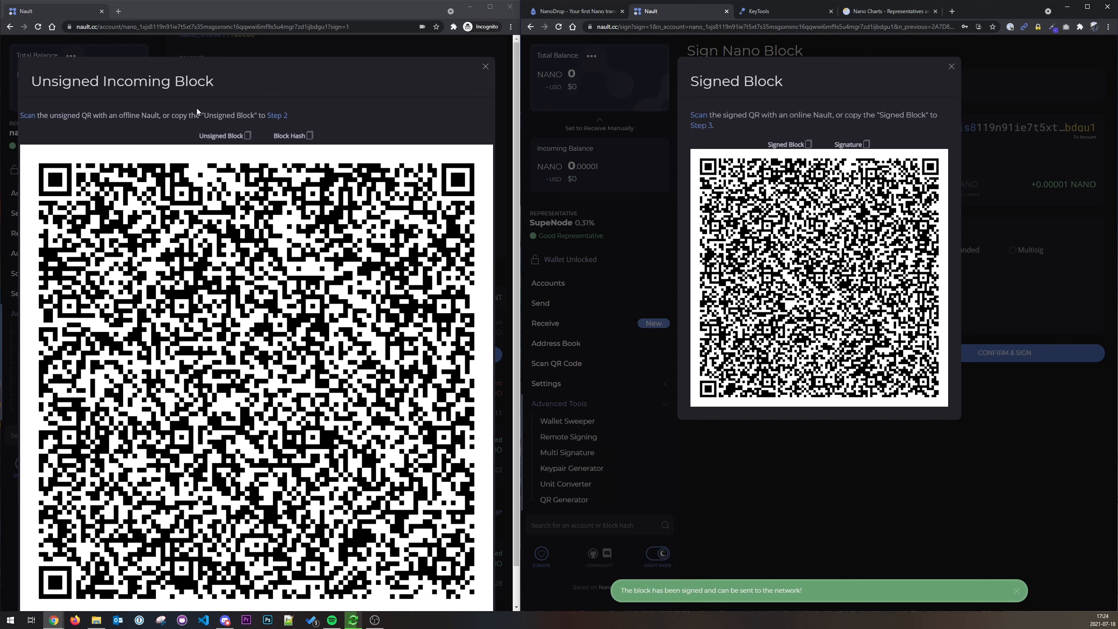
# Copy the signed block into Step 3 of the incognito wallet's Remote Signing page, then confirm and process it.
pyautogui.click(277, 116)
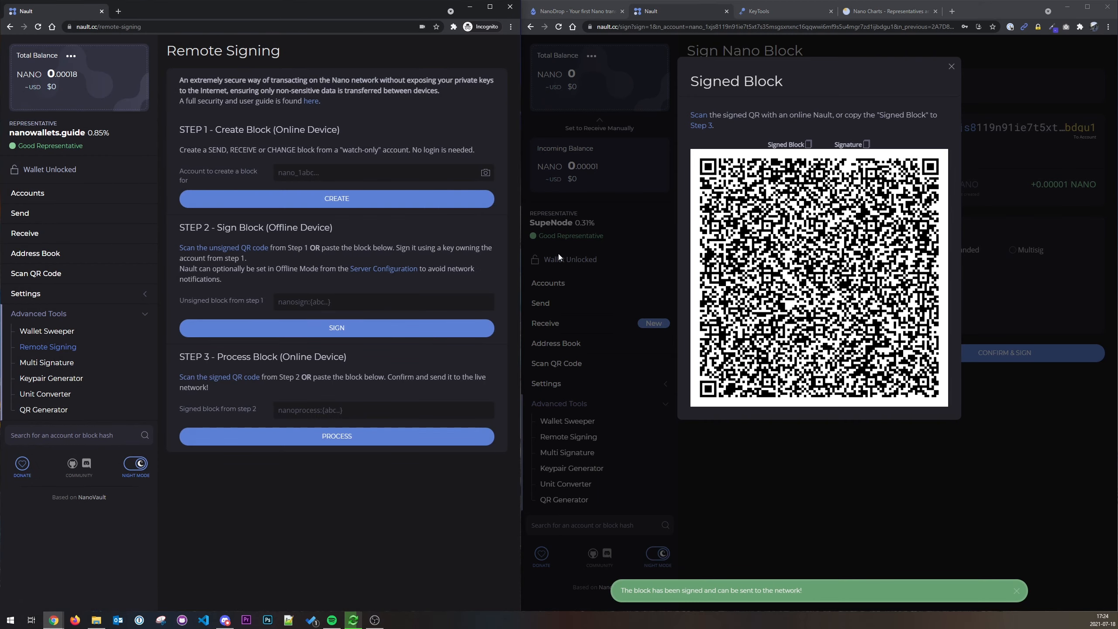
pyautogui.click(808, 146)
pyautogui.click(340, 403)
pyautogui.hotkey('ctrl', 'v')
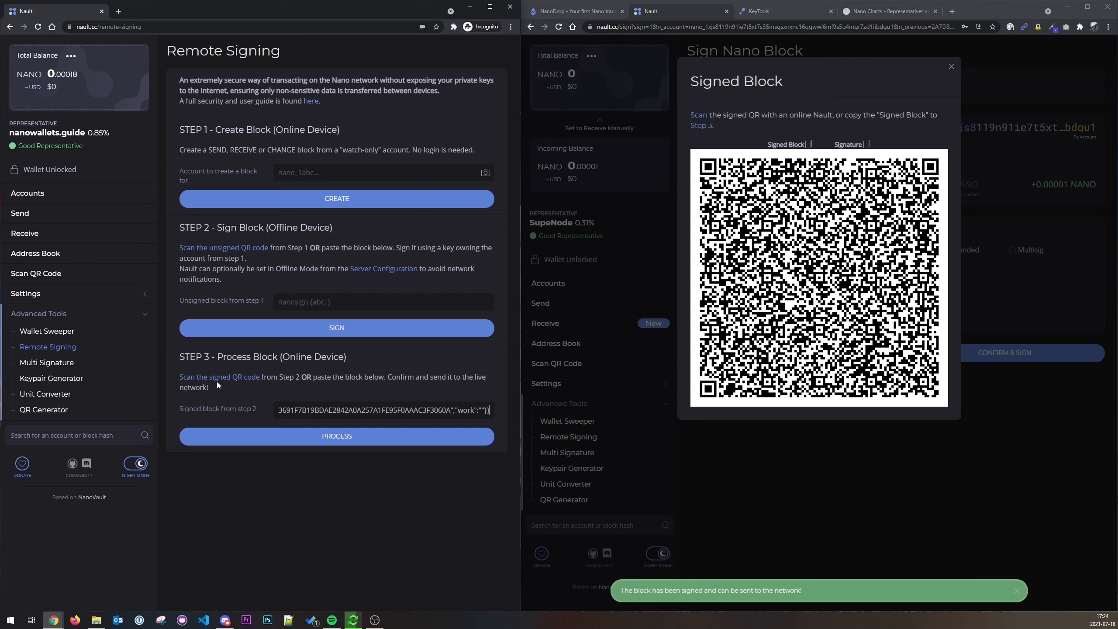
pyautogui.click(345, 437)
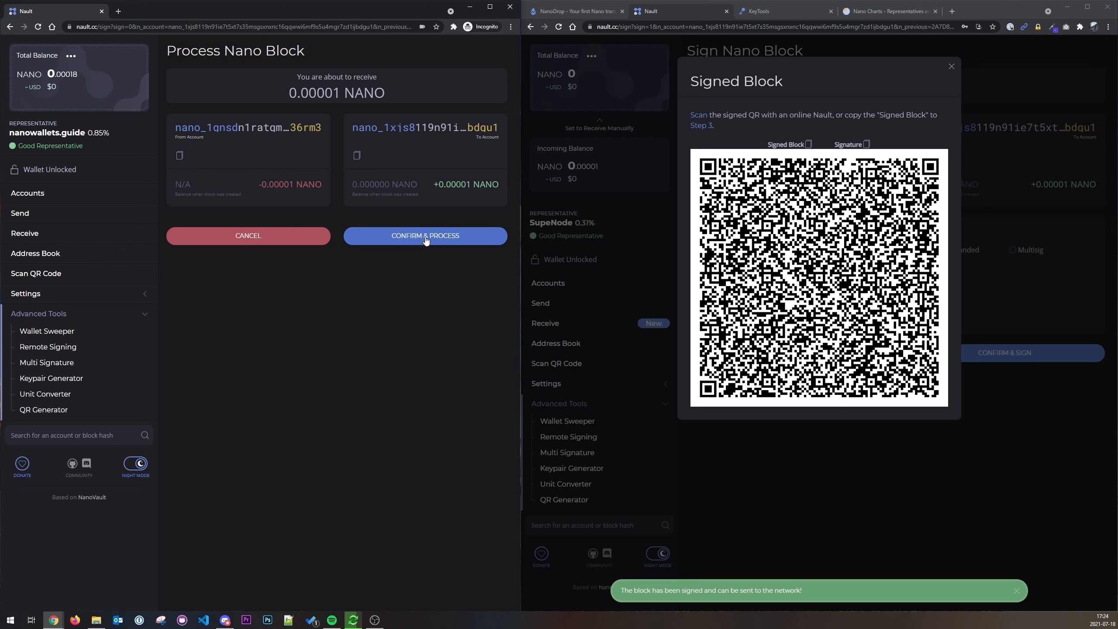
pyautogui.click(426, 241)
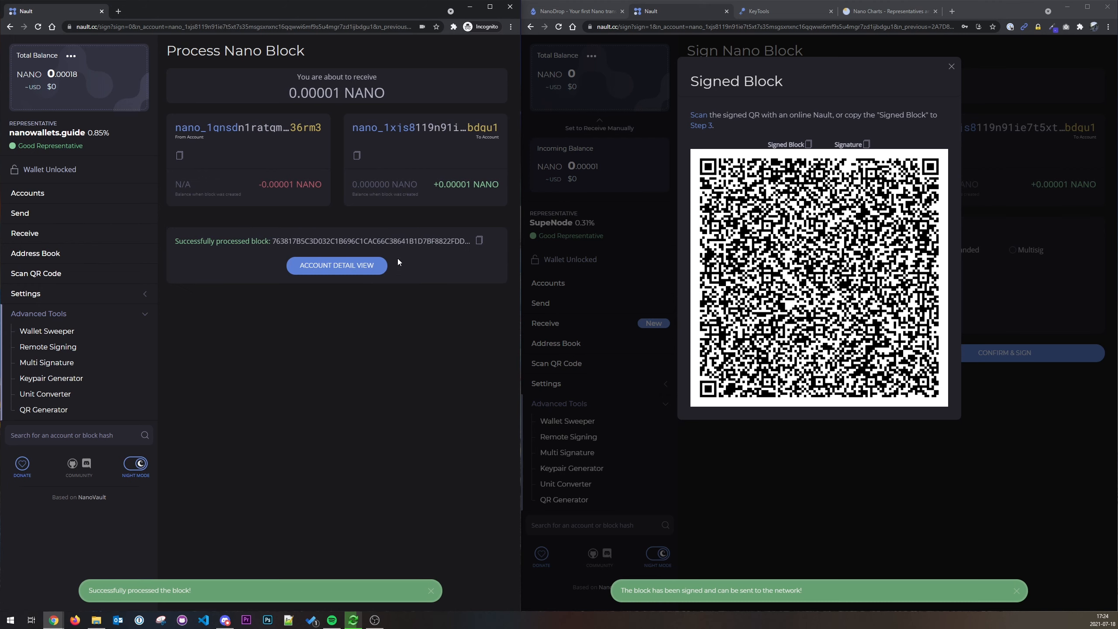
# Check the processed receive block in the incognito wallet's account detail view and in the other wallet's incoming transactions and Account #0 details.
pyautogui.click(340, 266)
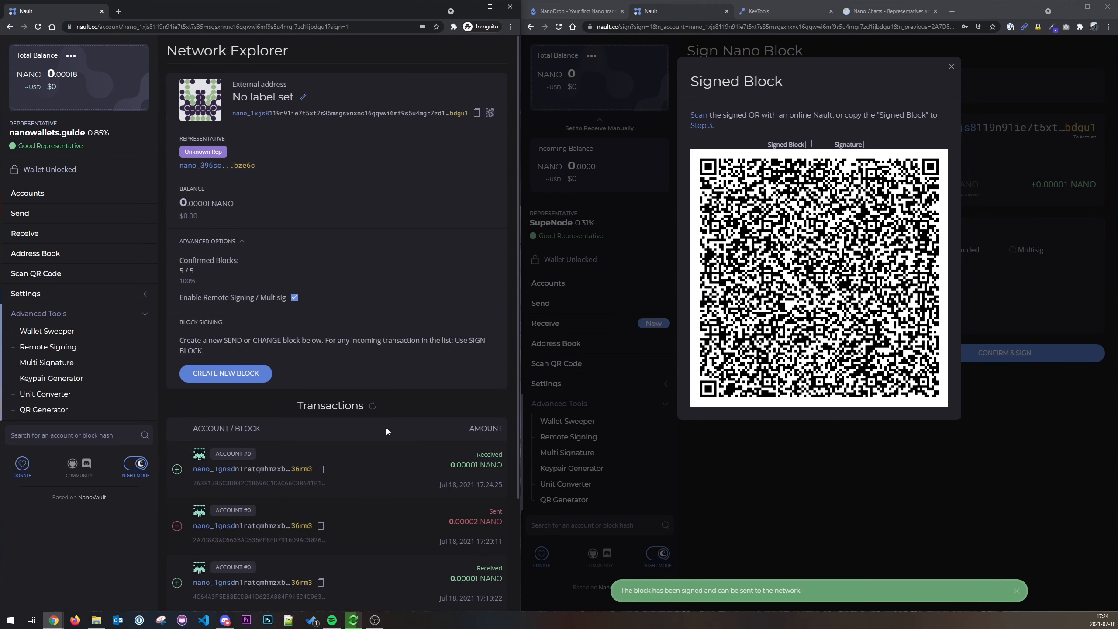
pyautogui.scroll(-2, 390, 430)
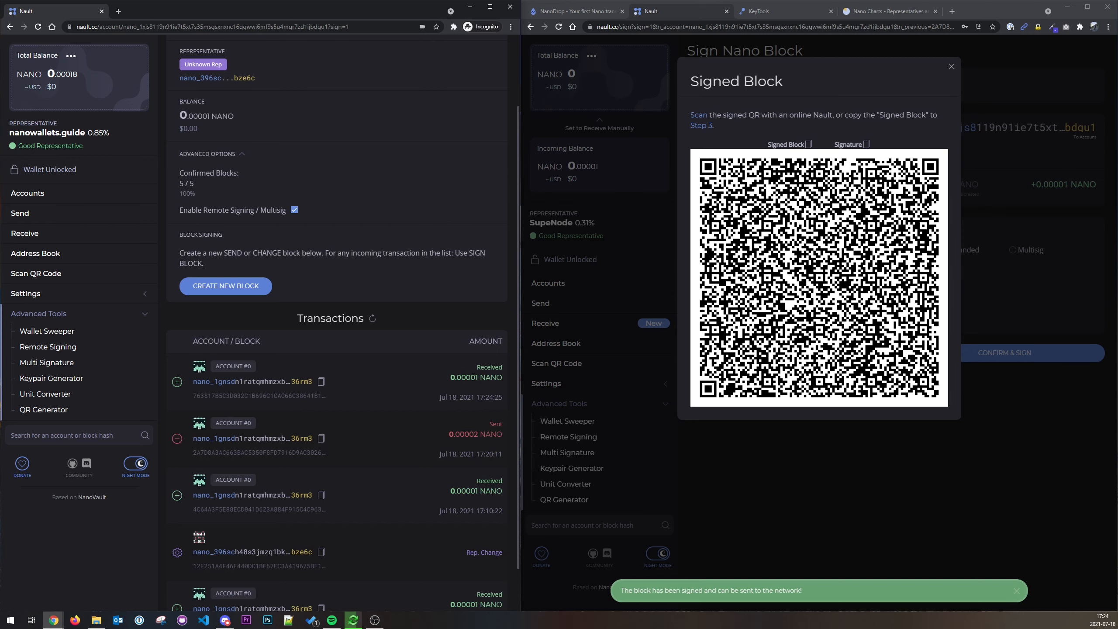
pyautogui.click(796, 501)
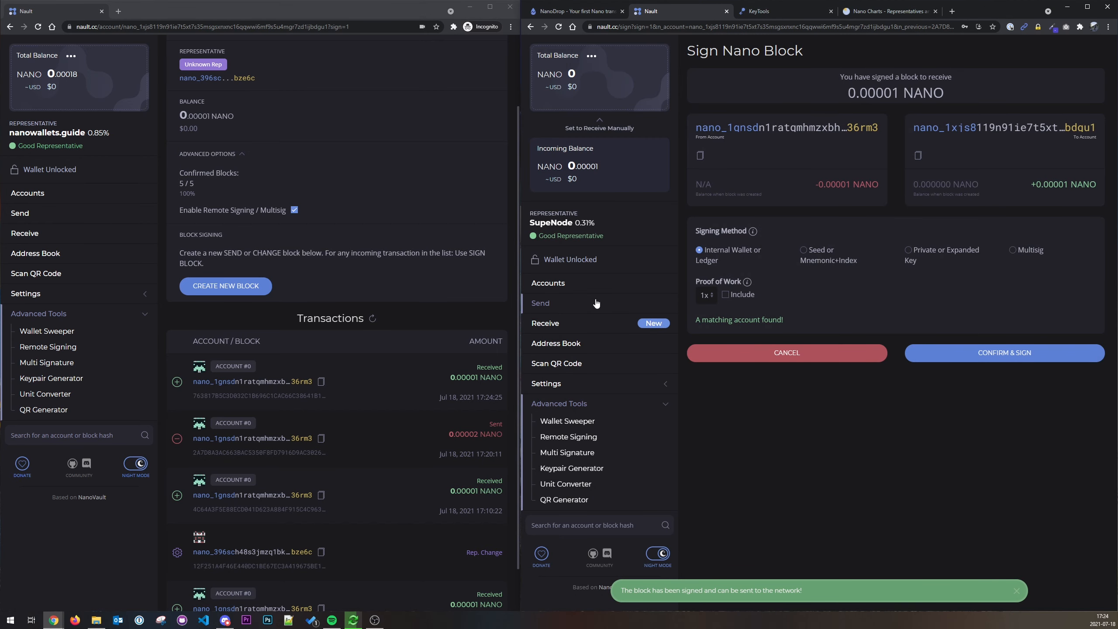
pyautogui.click(546, 325)
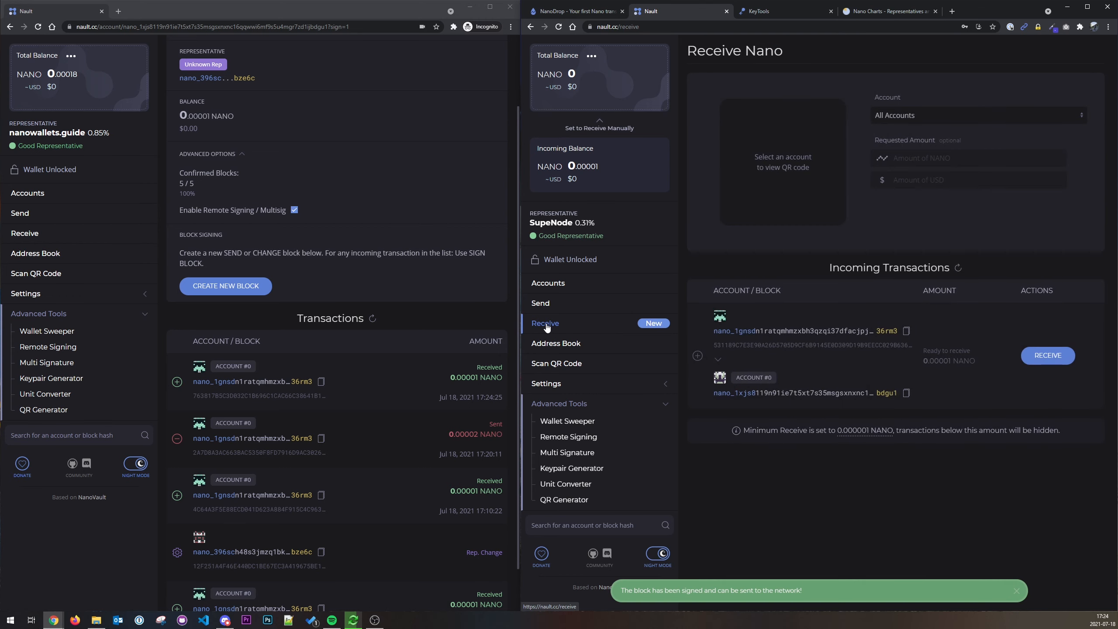
pyautogui.click(958, 269)
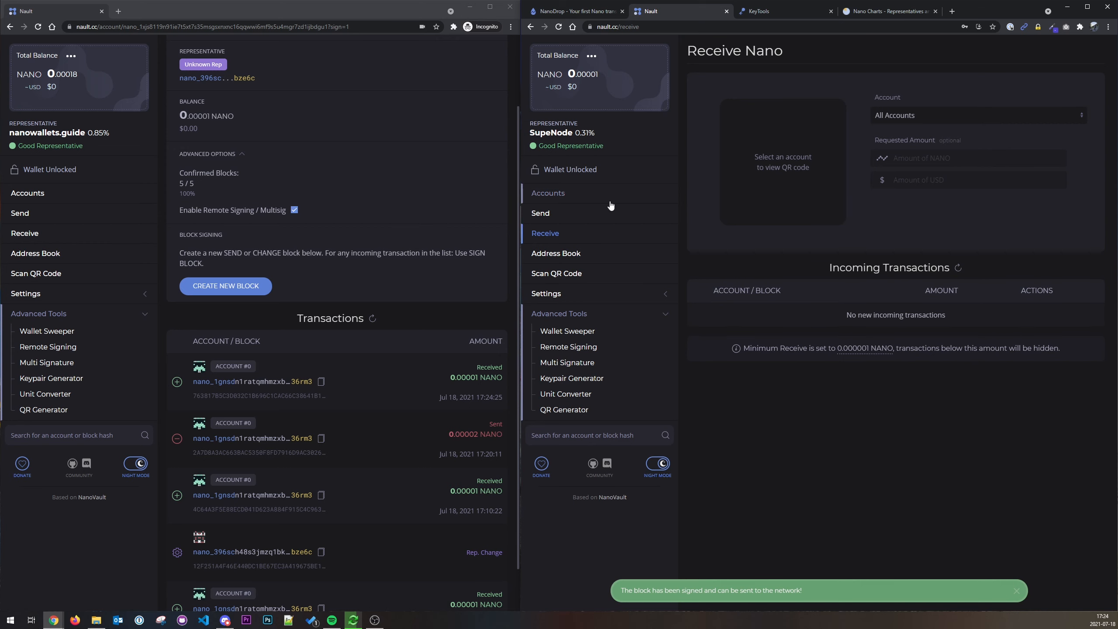
pyautogui.click(551, 197)
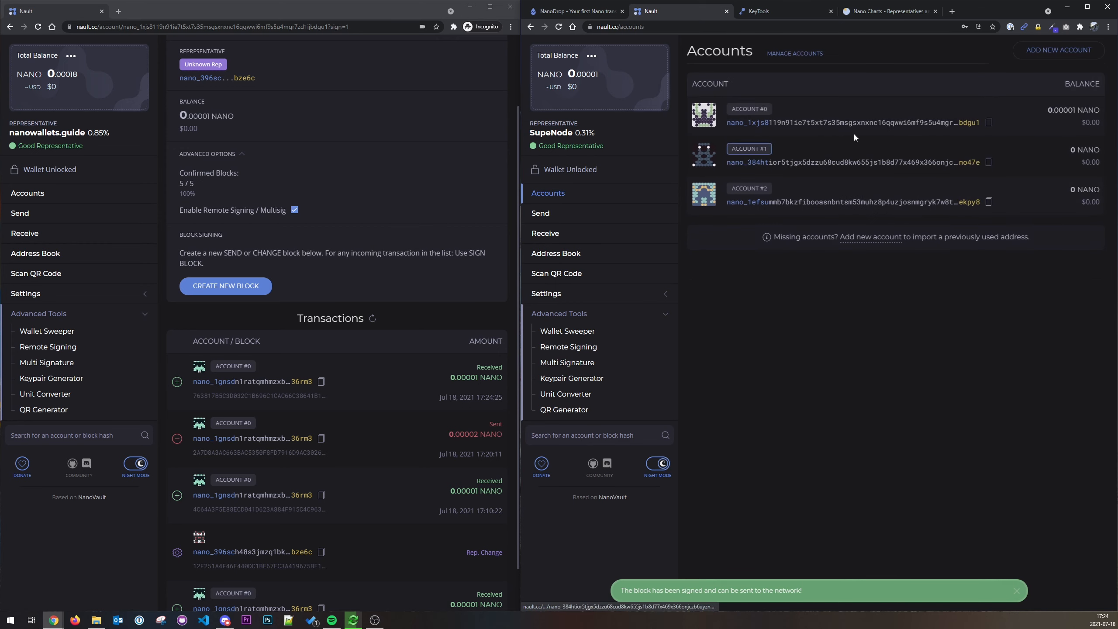
pyautogui.click(918, 123)
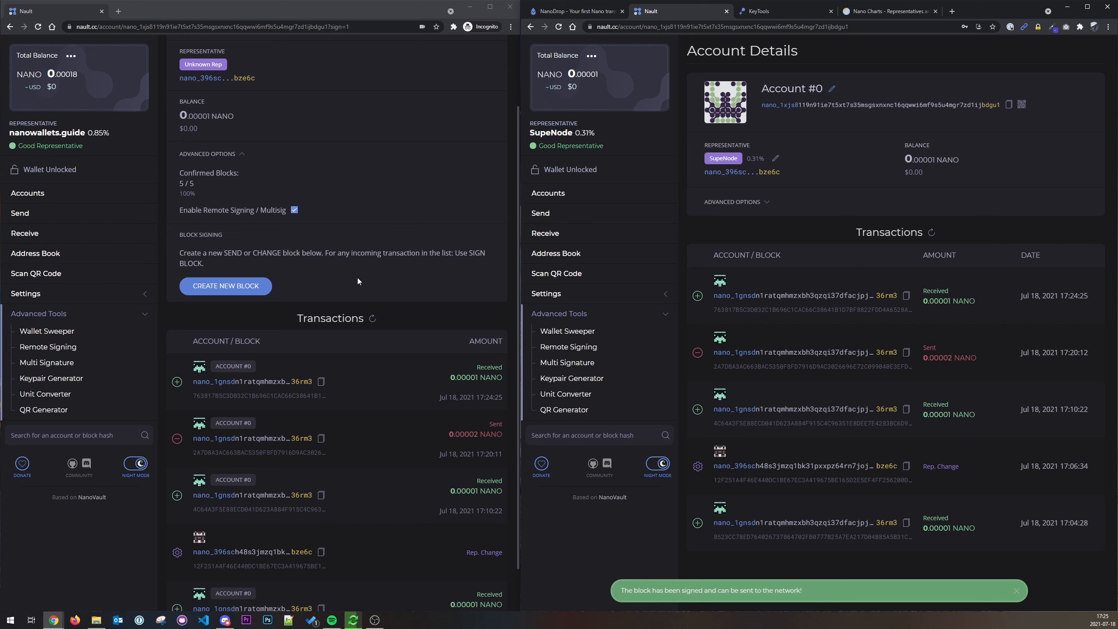
# View the incognito wallet's Remote Signing and Multi Signature pages, then generate a new random keypair in the Keypair Generator.
pyautogui.click(48, 347)
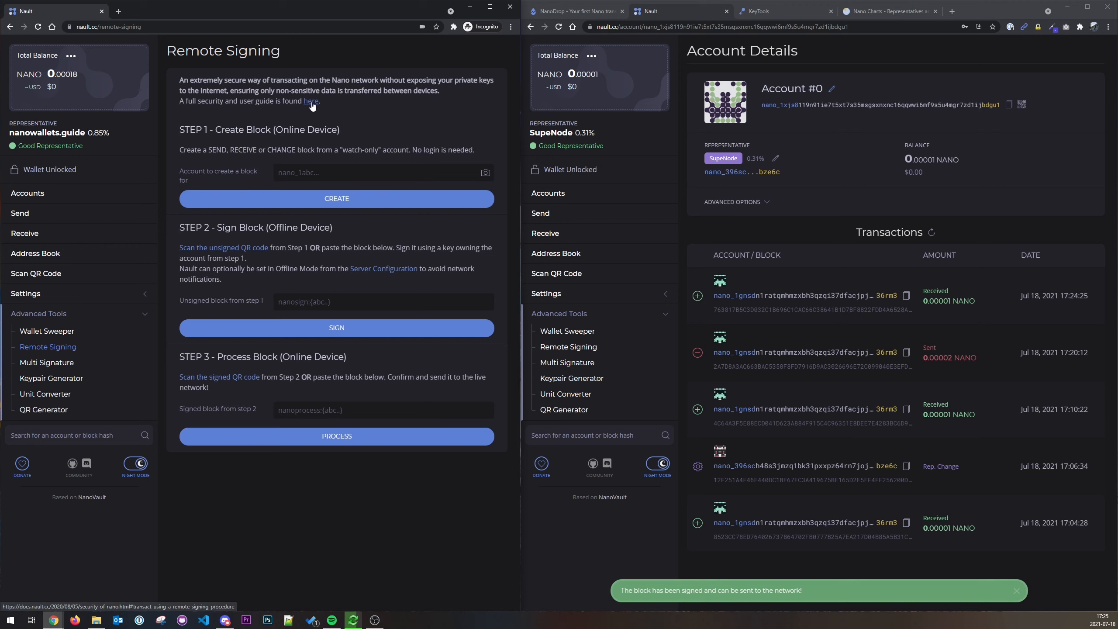
pyautogui.click(51, 363)
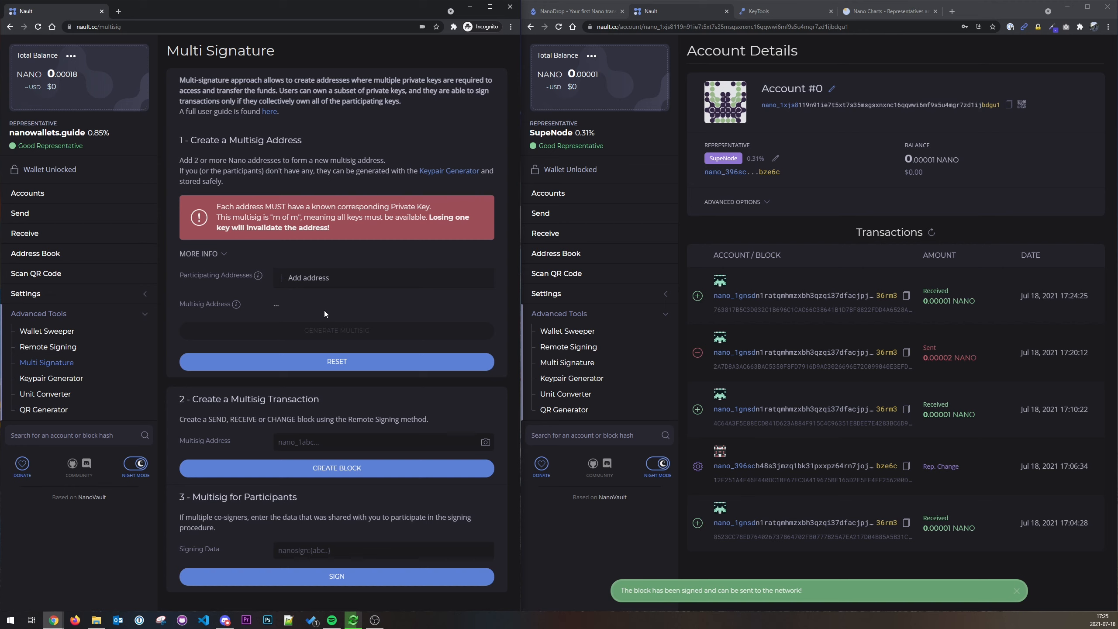
pyautogui.click(49, 380)
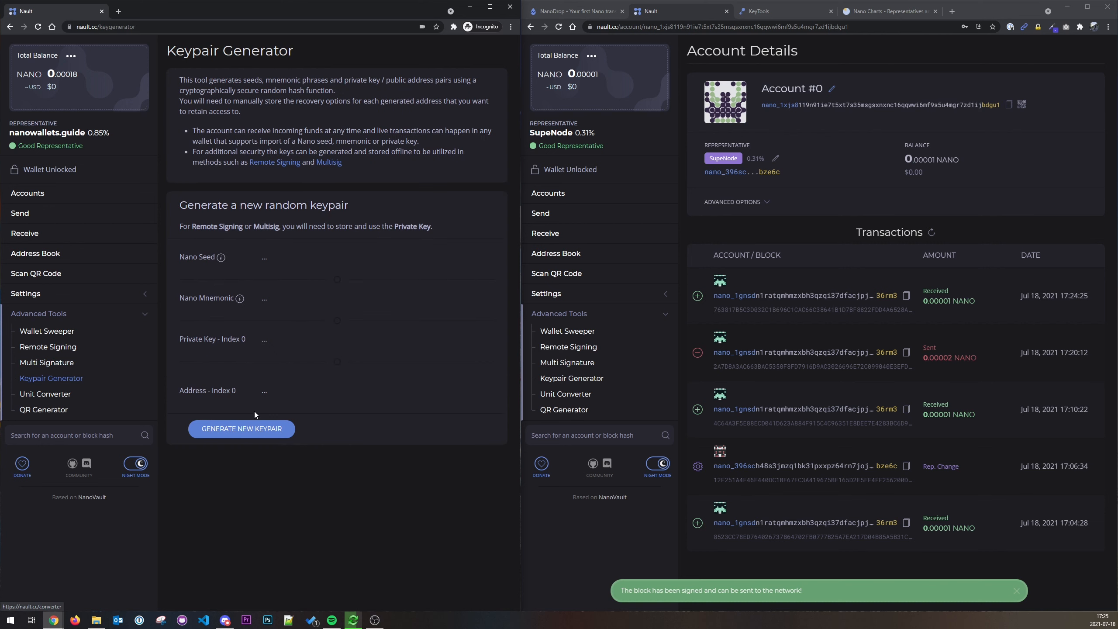
pyautogui.click(233, 432)
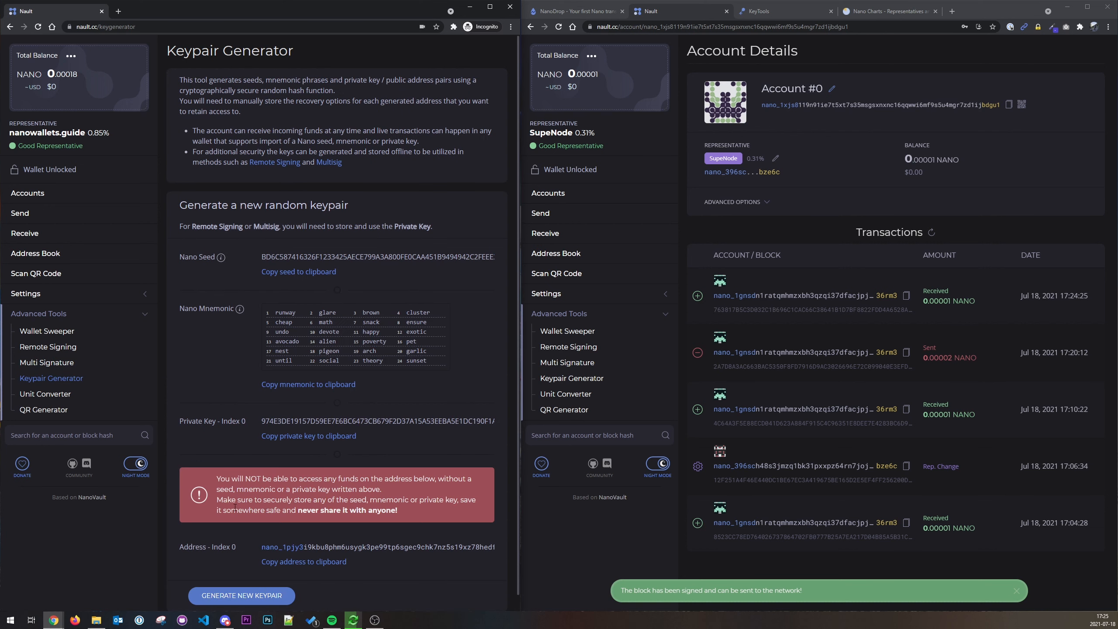
# Convert 123 NANO to raw and USD in the incognito wallet's Unit Converter.
pyautogui.click(51, 396)
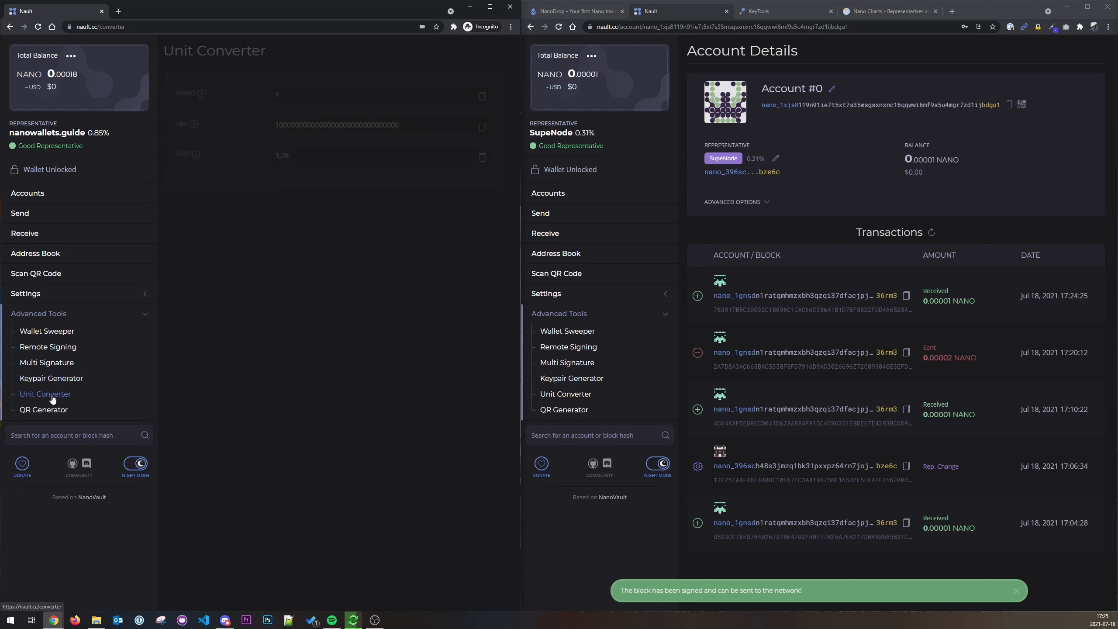
pyautogui.moveTo(299, 93); pyautogui.dragTo(248, 96)
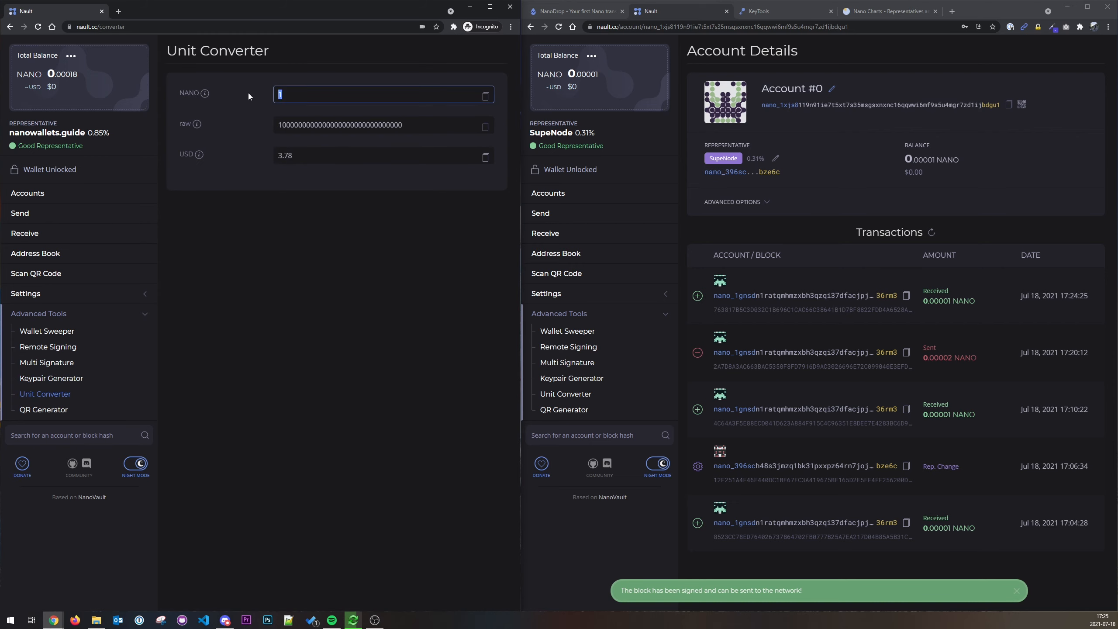
pyautogui.write('23')
pyautogui.moveTo(426, 127); pyautogui.dragTo(255, 126)
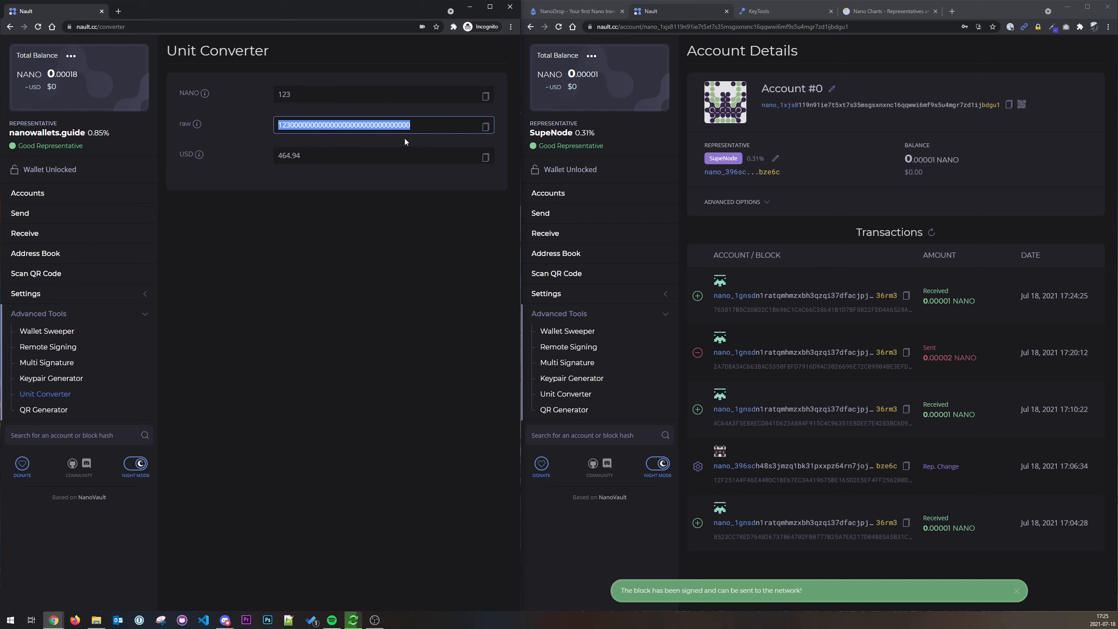
pyautogui.click(331, 157)
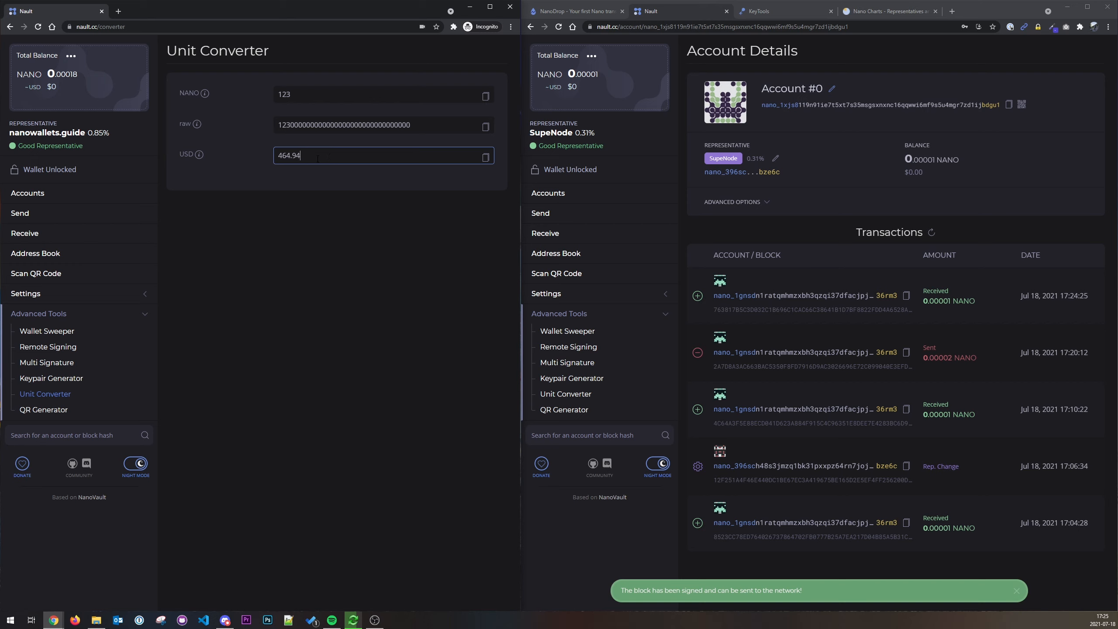
# Set the Unit Converter's raw amount to 1 followed by 30 zeros.
pyautogui.moveTo(422, 127); pyautogui.dragTo(236, 125)
pyautogui.write('1')
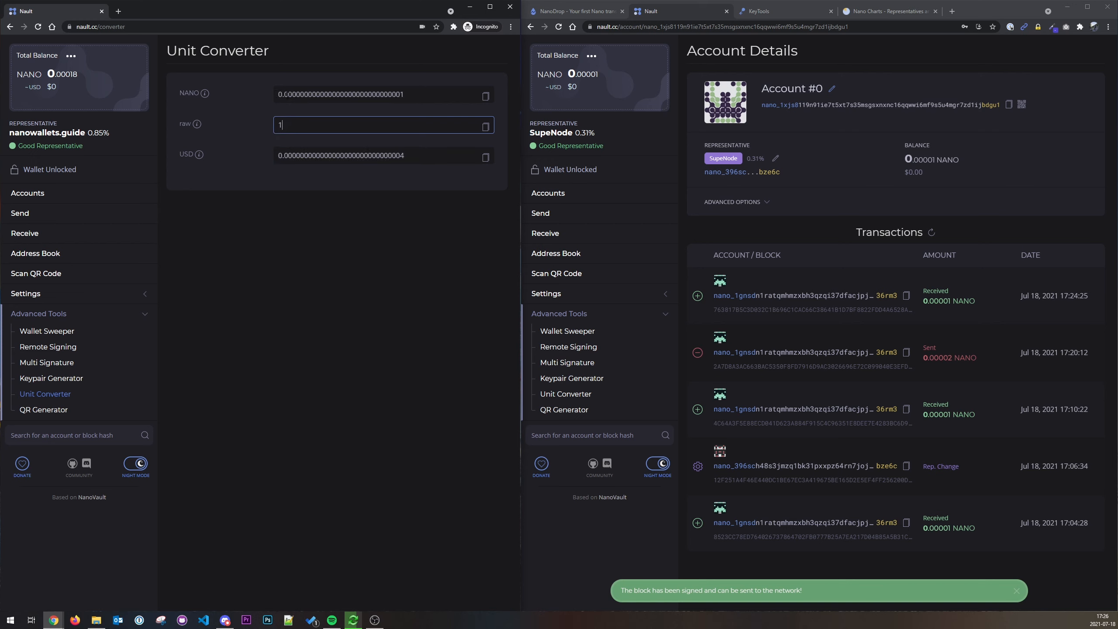
pyautogui.write('000000000000000000000000000000')
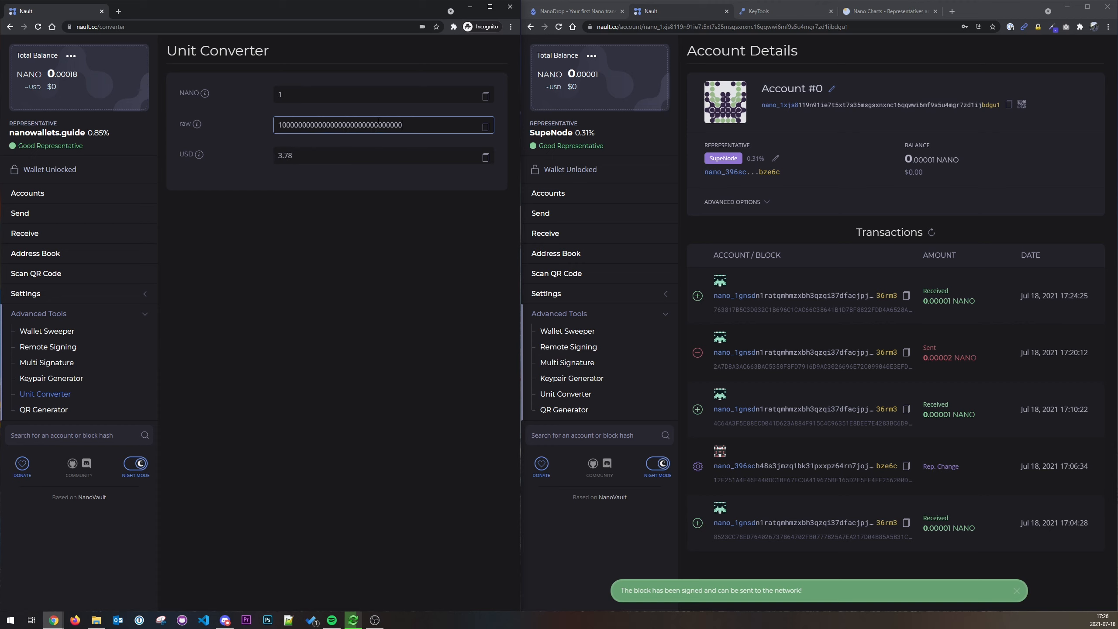
# Generate a QR code for the text "hello world" in the QR Generator, then clear the text.
pyautogui.click(44, 410)
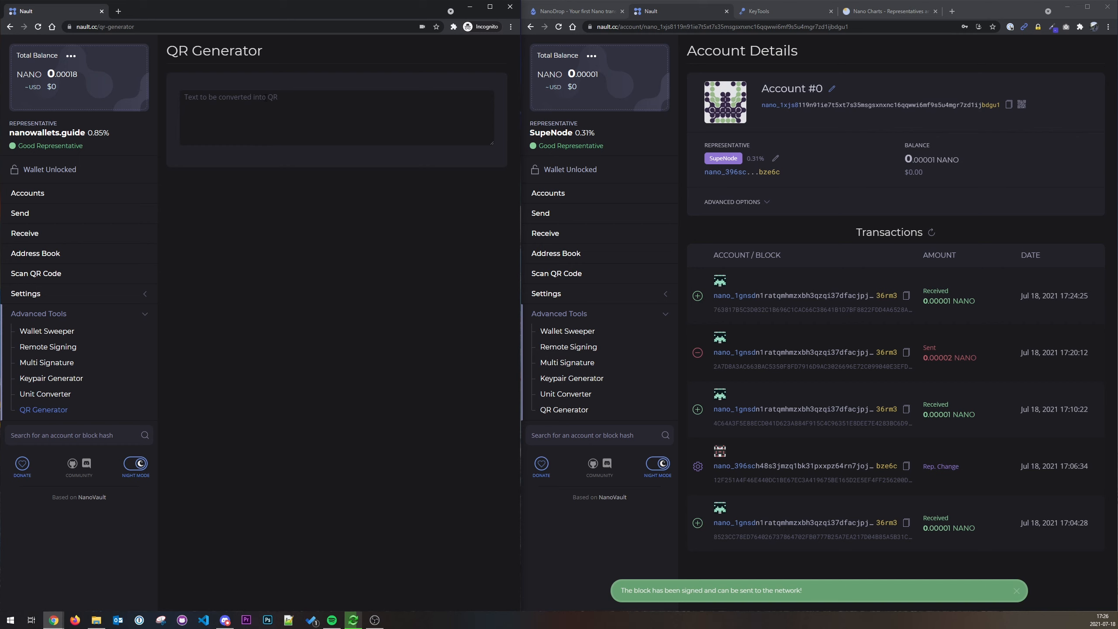
pyautogui.click(267, 98)
pyautogui.write('h')
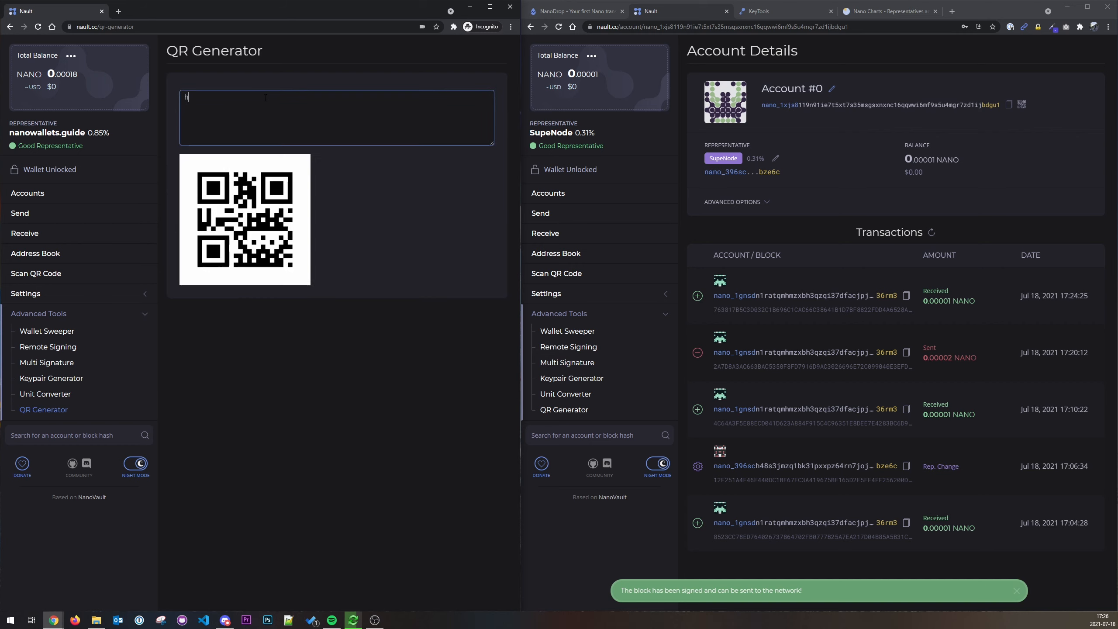
pyautogui.write('ello world')
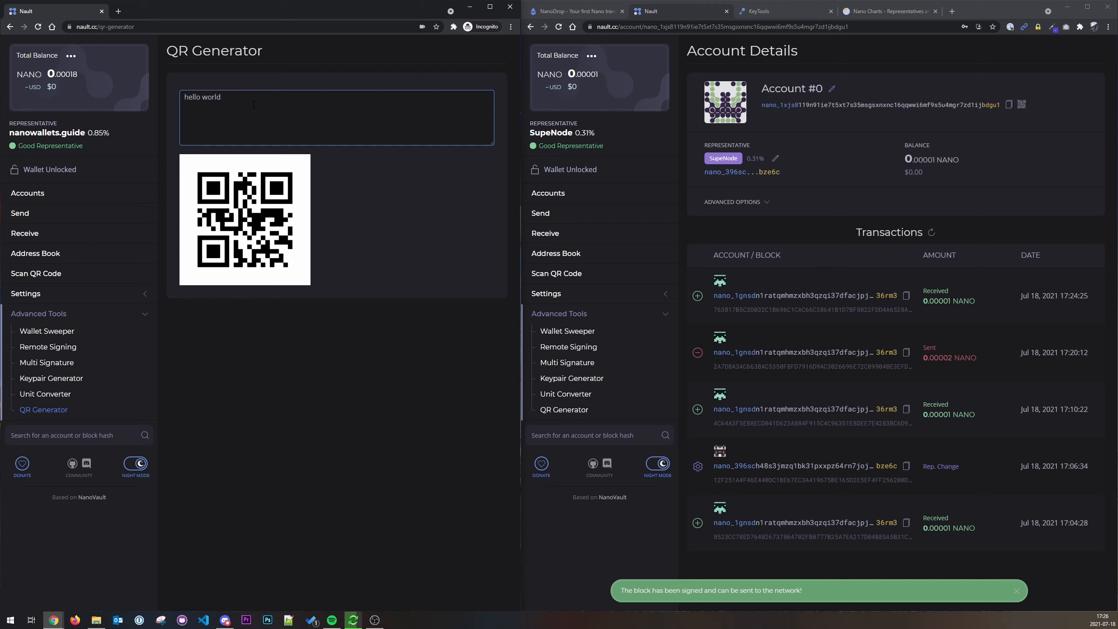
pyautogui.tripleClick(267, 105)
pyautogui.press('BackSpace')
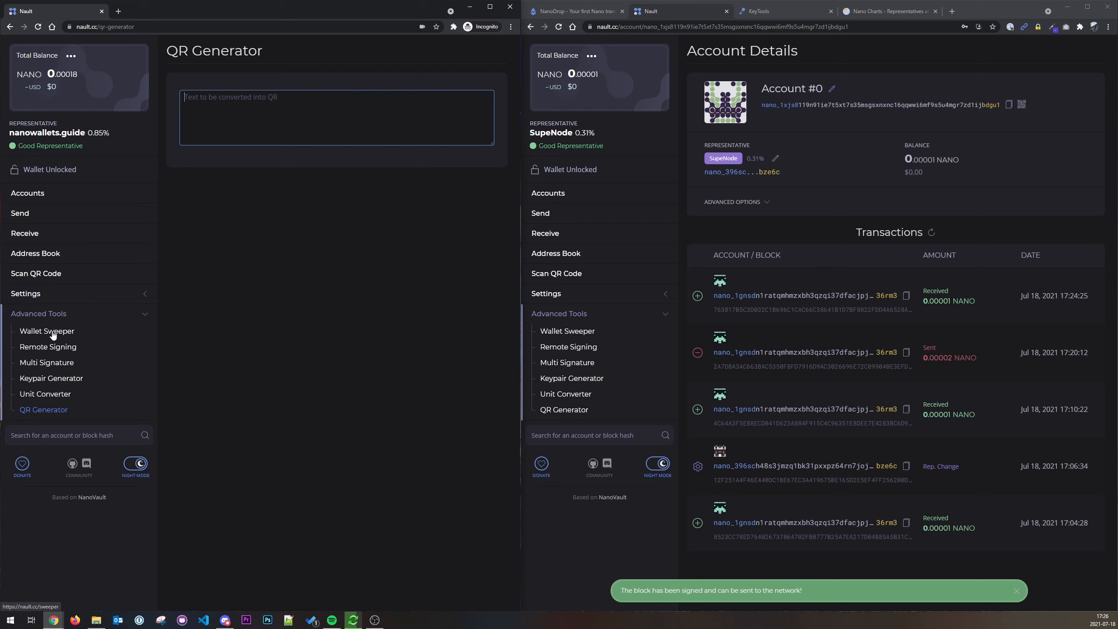
# View the Manage Wallet page, then donate the maximum 0.00008 NANO from account #0 to Nault Donations.
pyautogui.click(63, 294)
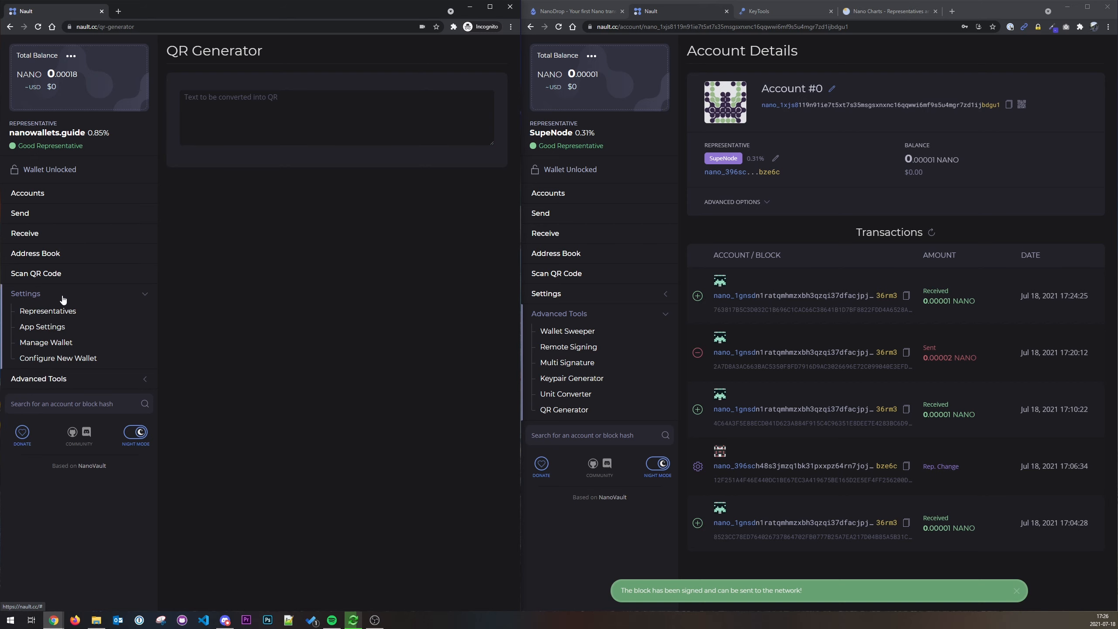
pyautogui.click(47, 346)
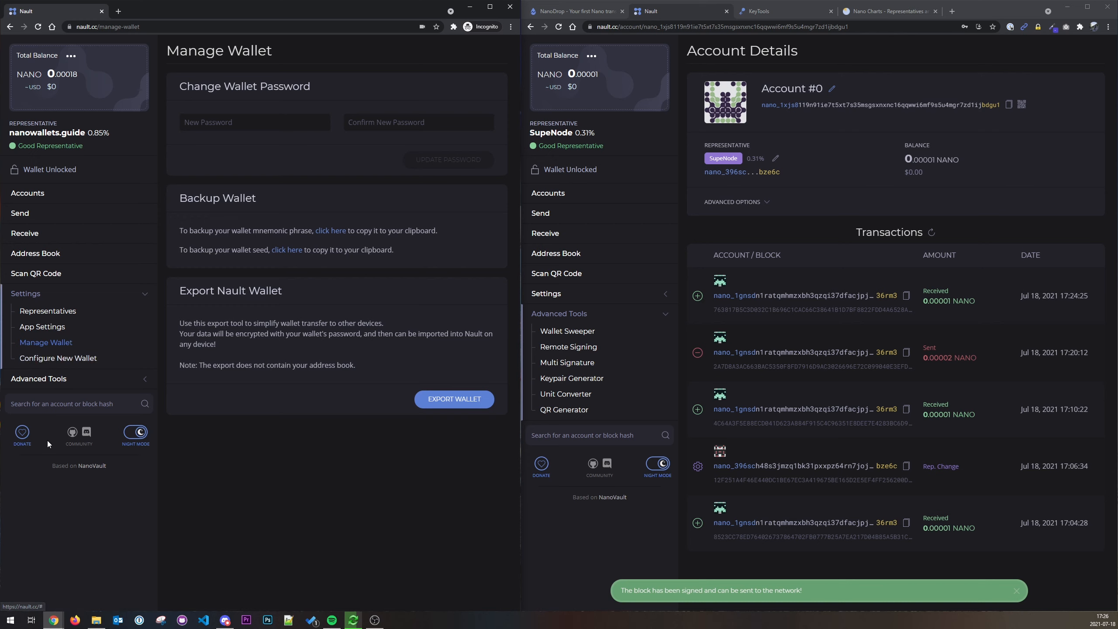
pyautogui.click(22, 436)
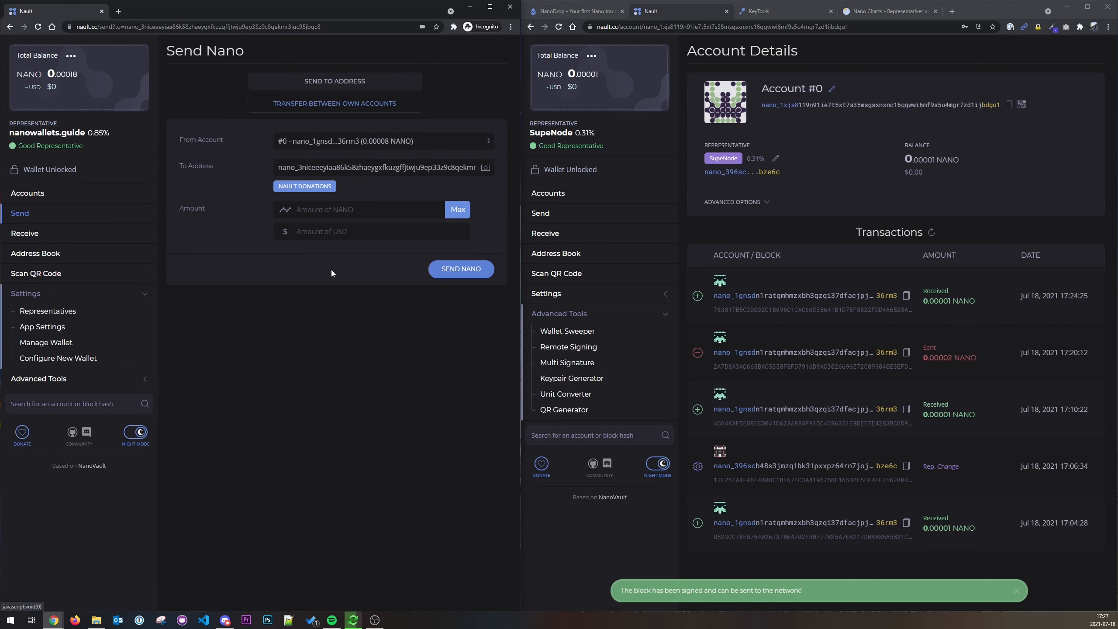
pyautogui.click(458, 209)
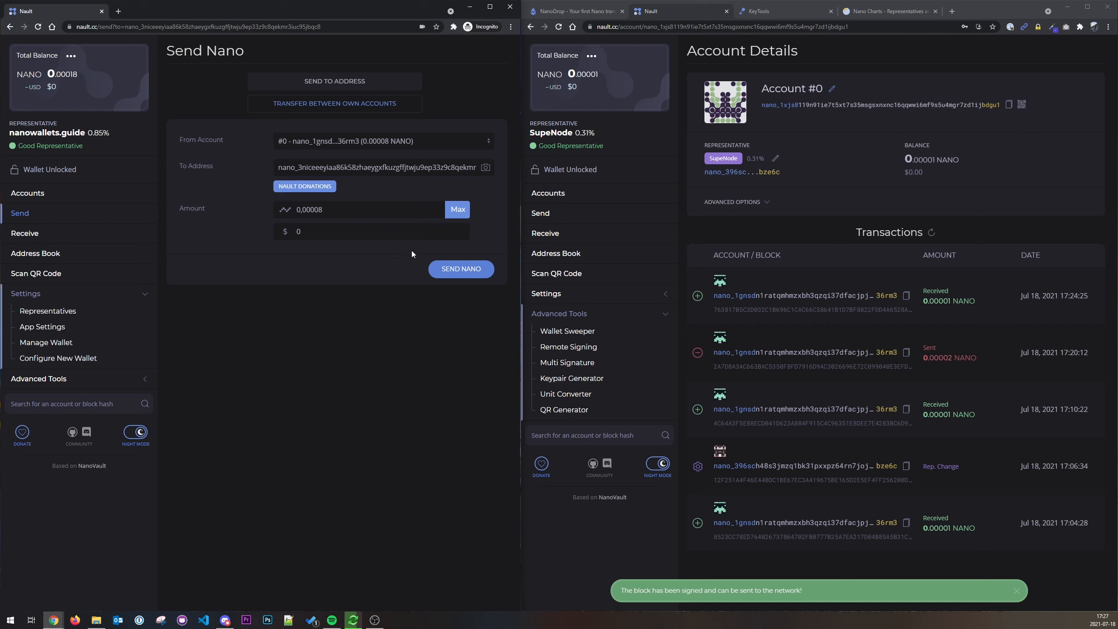
pyautogui.click(458, 269)
pyautogui.click(462, 370)
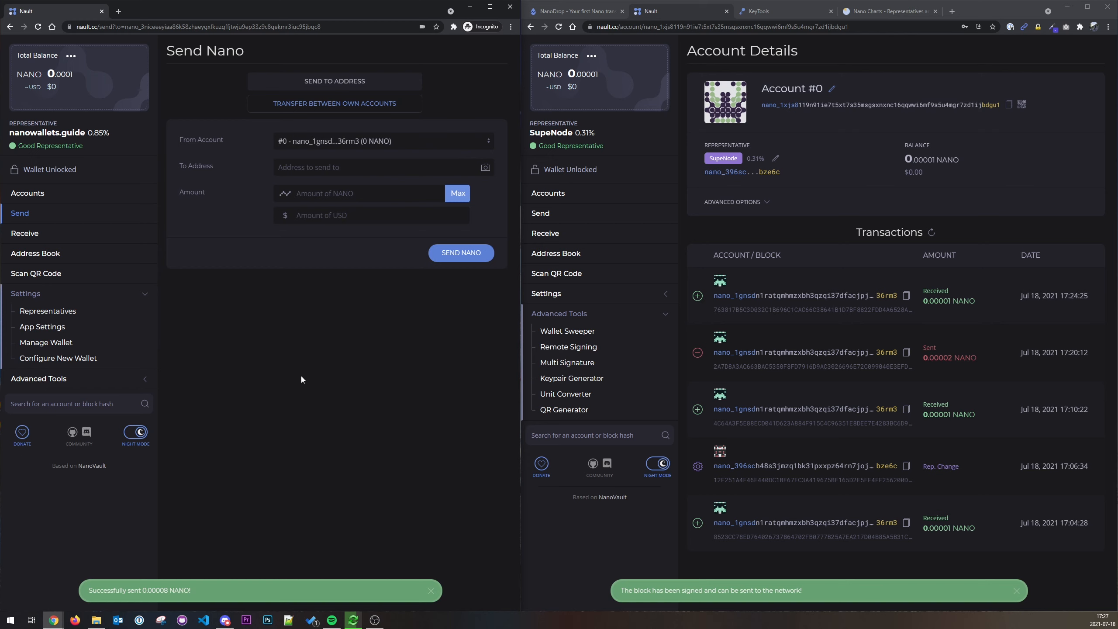
# Open Nault's GitHub repository in a new browser tab, examine the release 1.13.4 notes and downloads, and return to the code page.
pyautogui.middleClick(72, 433)
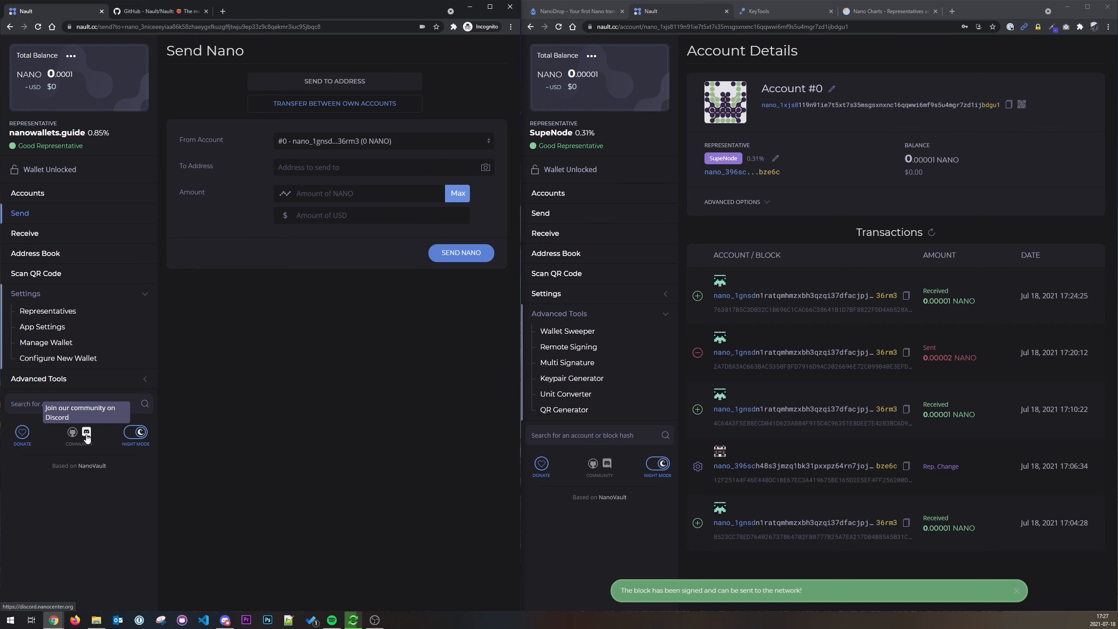
pyautogui.click(145, 10)
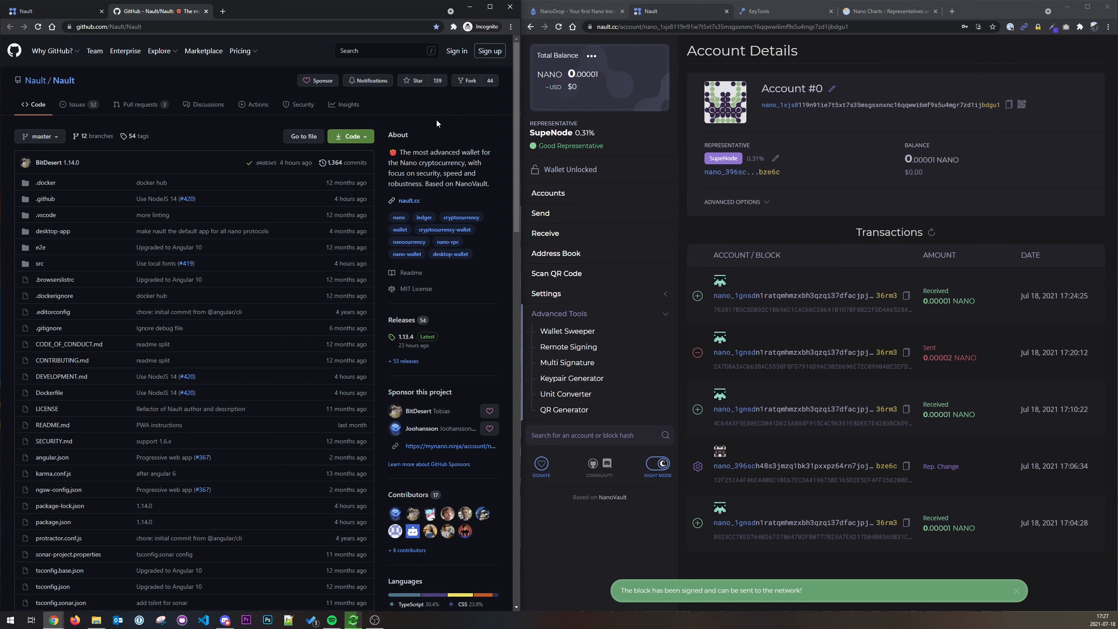
pyautogui.click(407, 322)
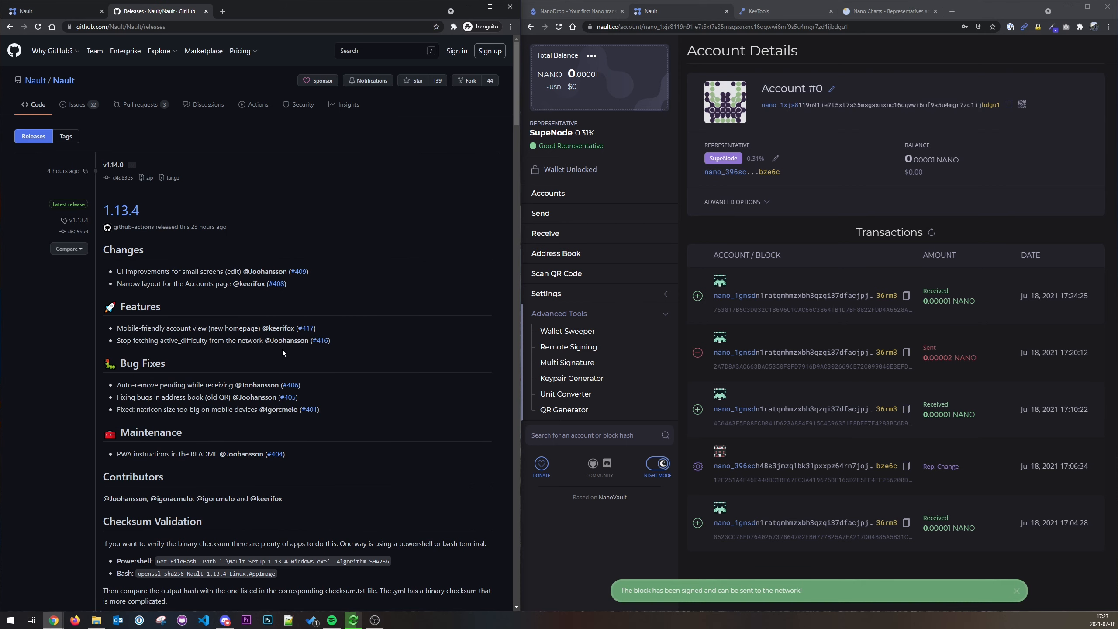
pyautogui.scroll(-6, 212, 367)
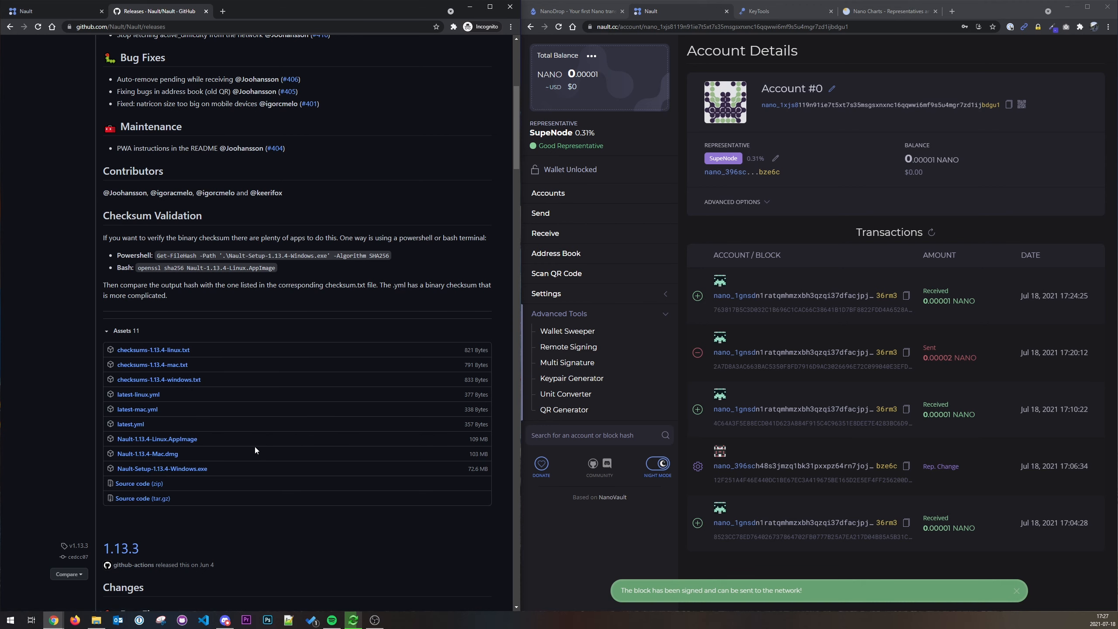
pyautogui.scroll(5, 252, 433)
pyautogui.click(28, 107)
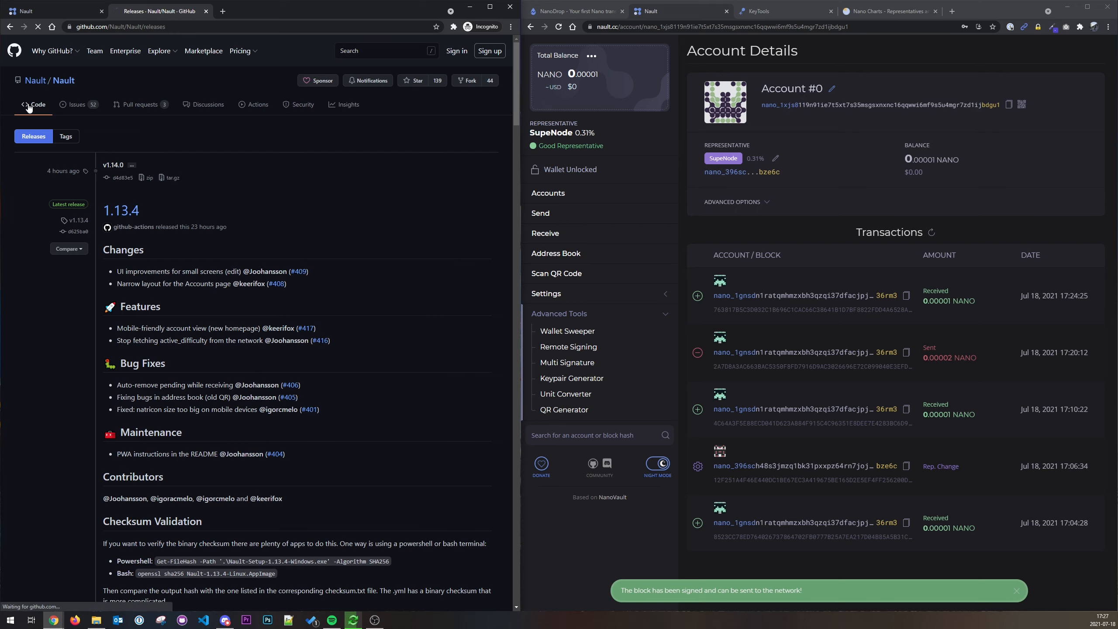
# Read the usage and contribution sections of Nault's README, then open DEVELOPMENT.md and skim the development guide.
pyautogui.scroll(-15, 109, 324)
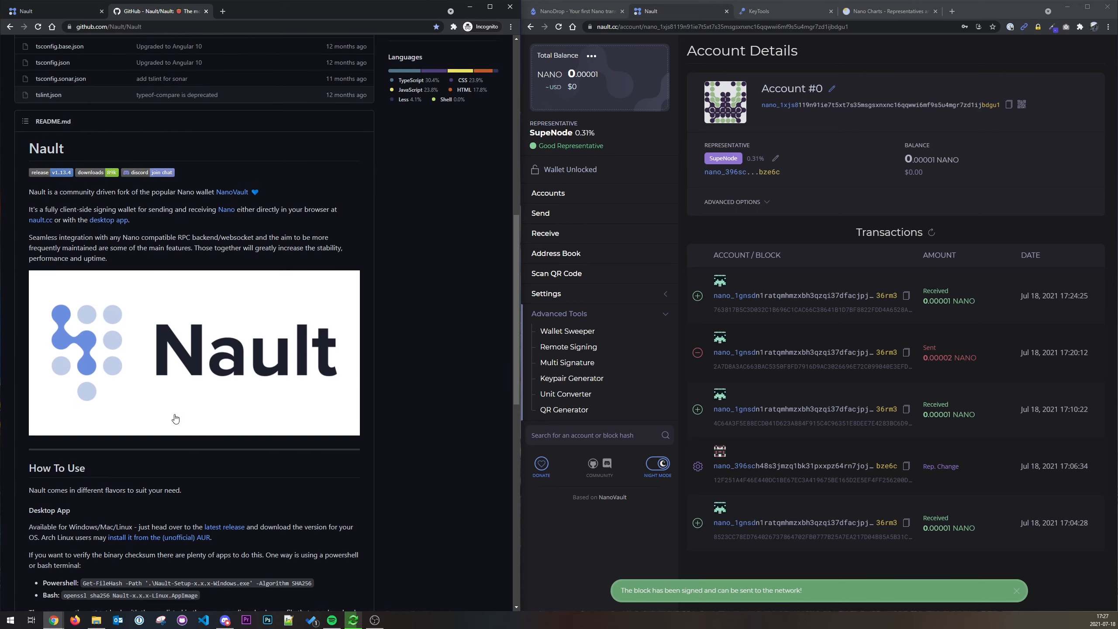
pyautogui.scroll(-8, 212, 448)
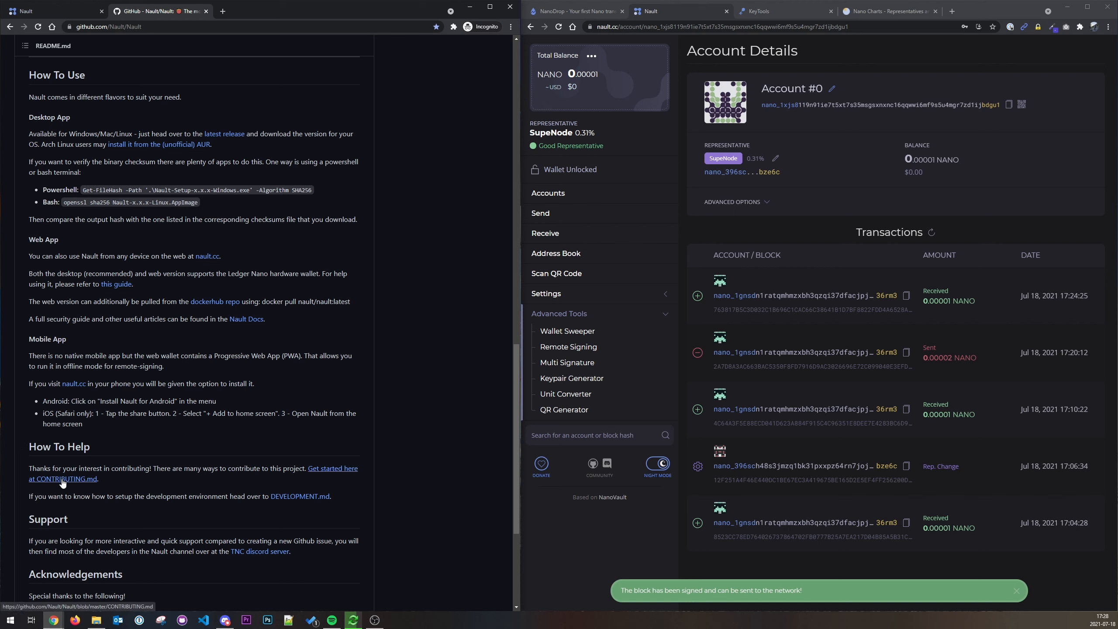
pyautogui.click(298, 497)
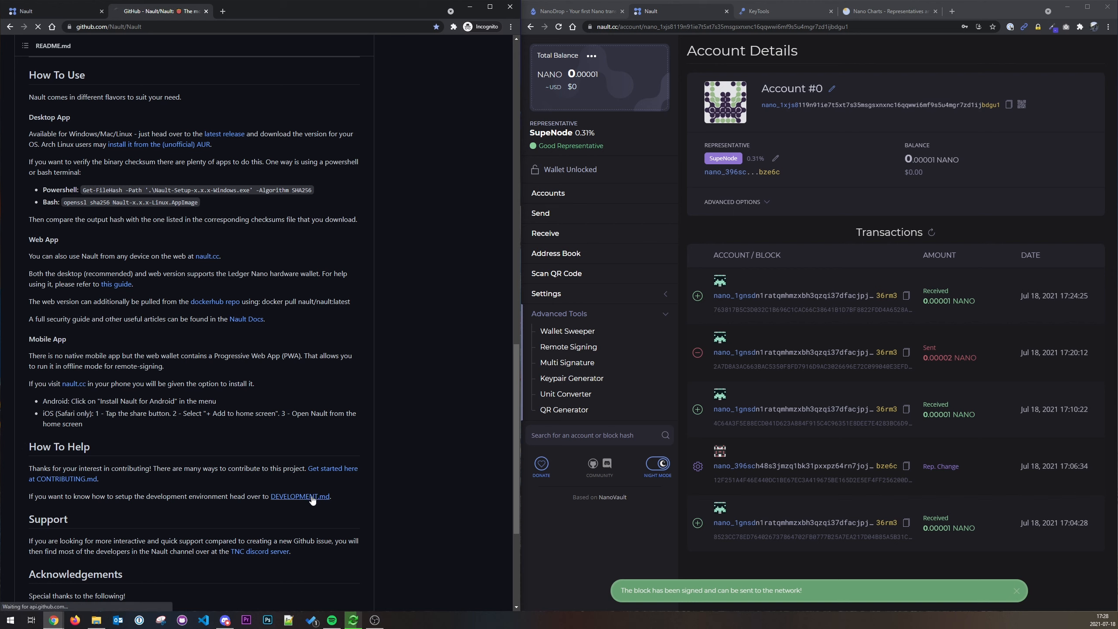
pyautogui.scroll(-20, 345, 483)
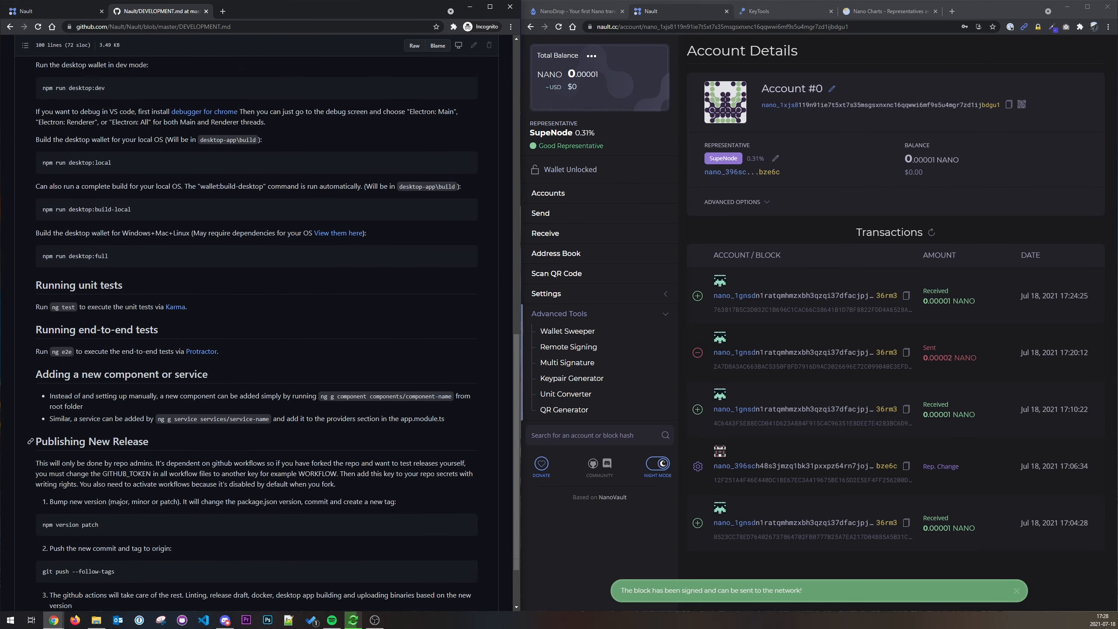
pyautogui.scroll(20, 302, 451)
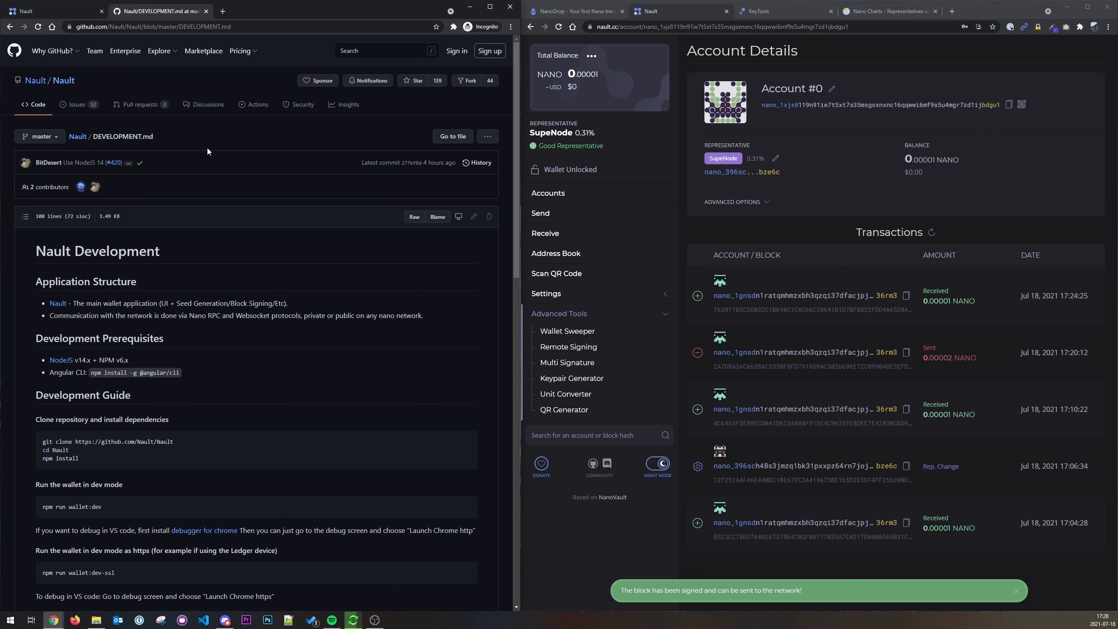
# View the Nault repository's open issues and pull requests, then return through the code page to the Nault wallet tab.
pyautogui.click(81, 107)
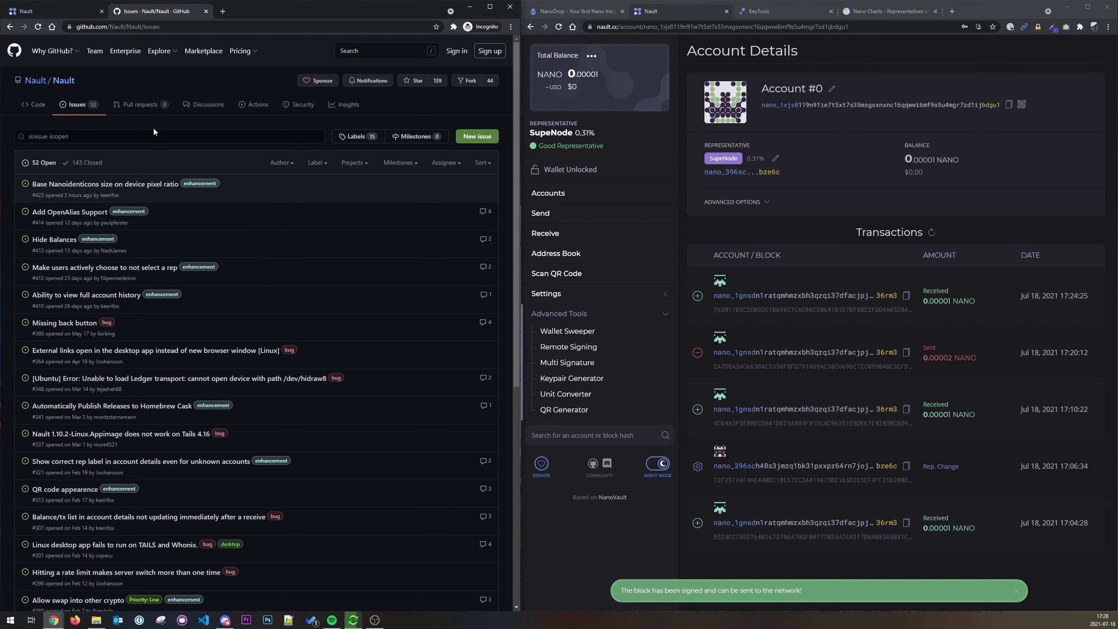
pyautogui.click(132, 107)
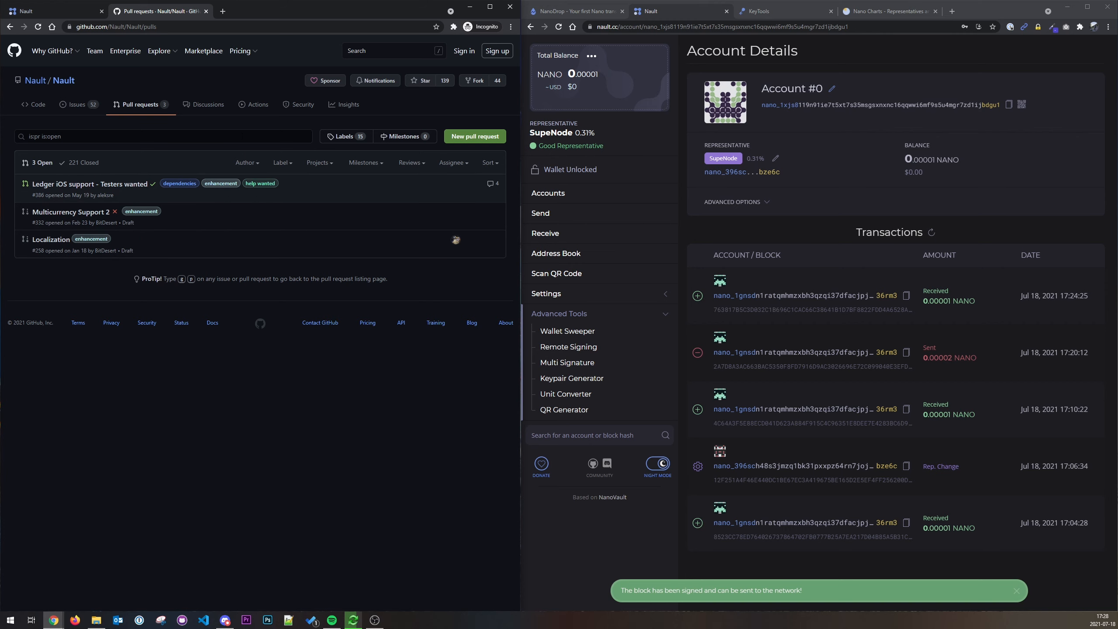
pyautogui.click(35, 104)
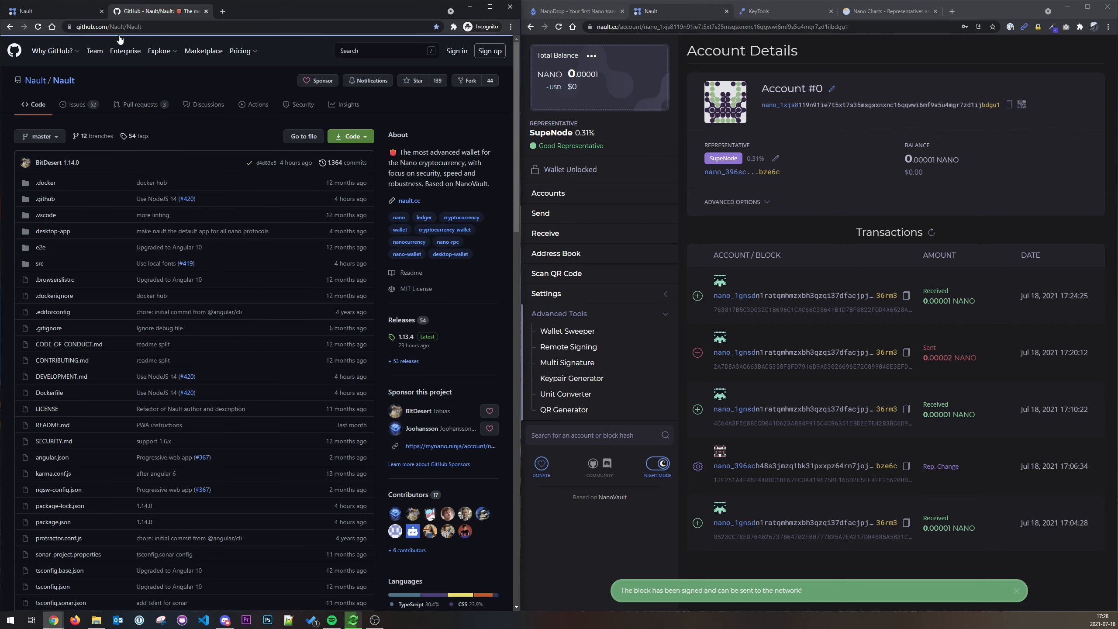
pyautogui.click(49, 12)
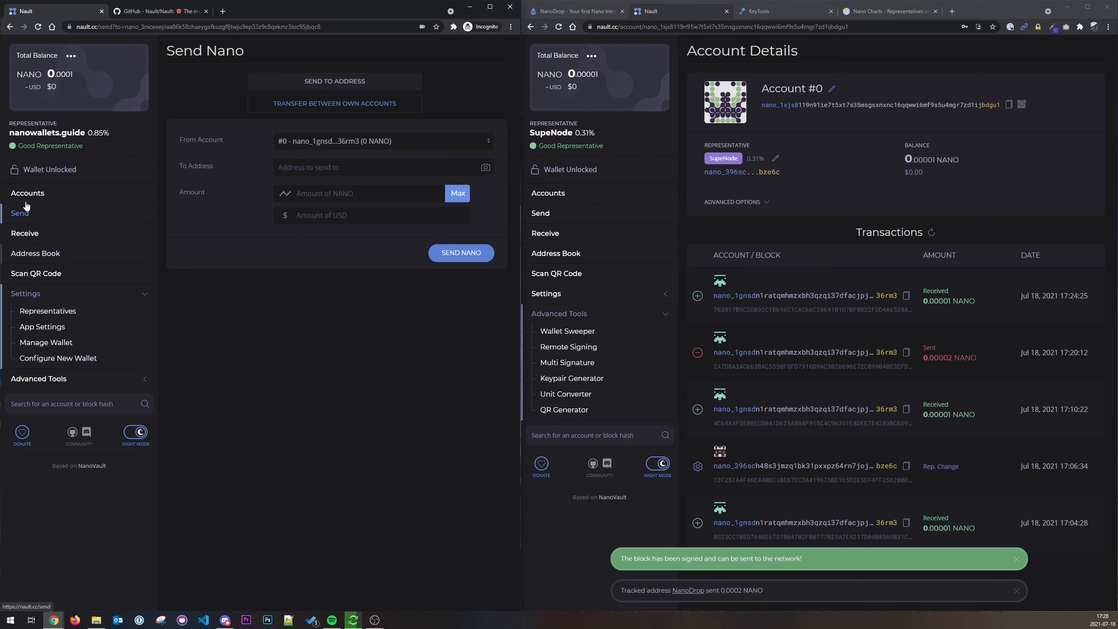
pyautogui.moveTo(49, 146)
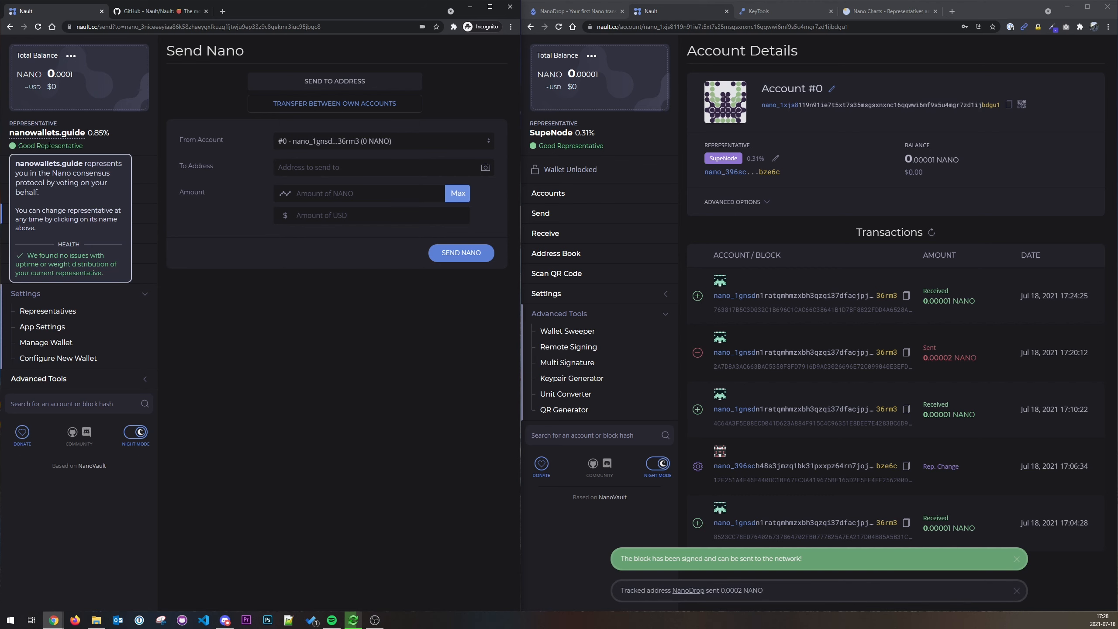